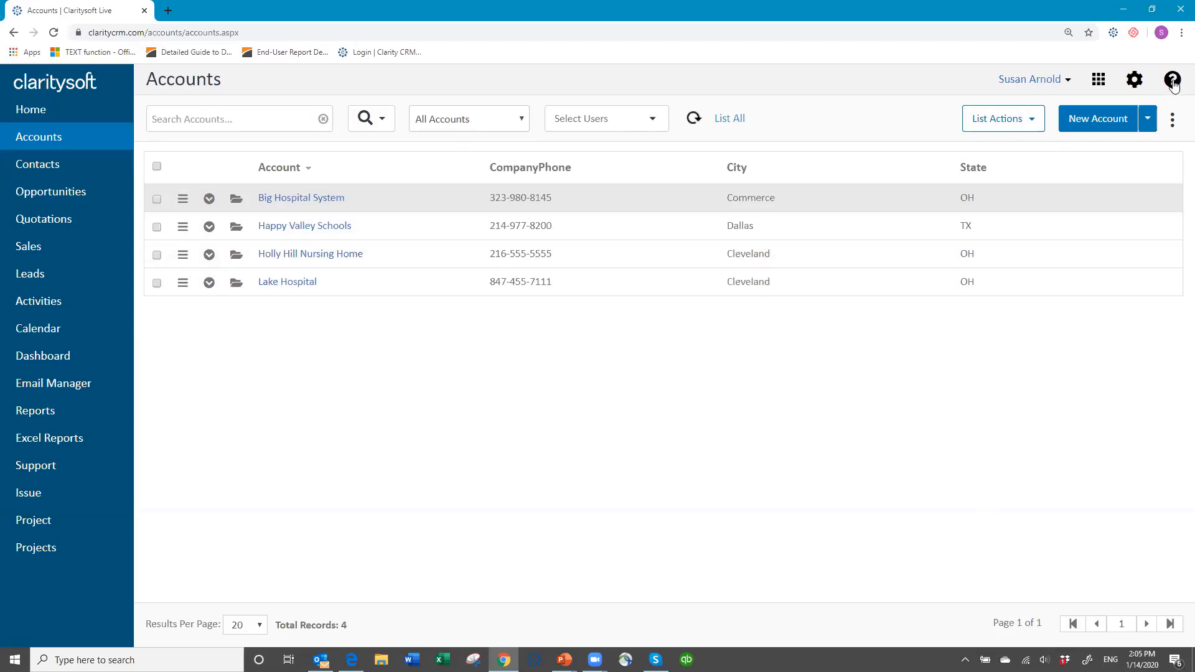
- Search the Claritysoft knowledge base for "custom field" and open the CS Live - Custom Fields article
click(1173, 82)
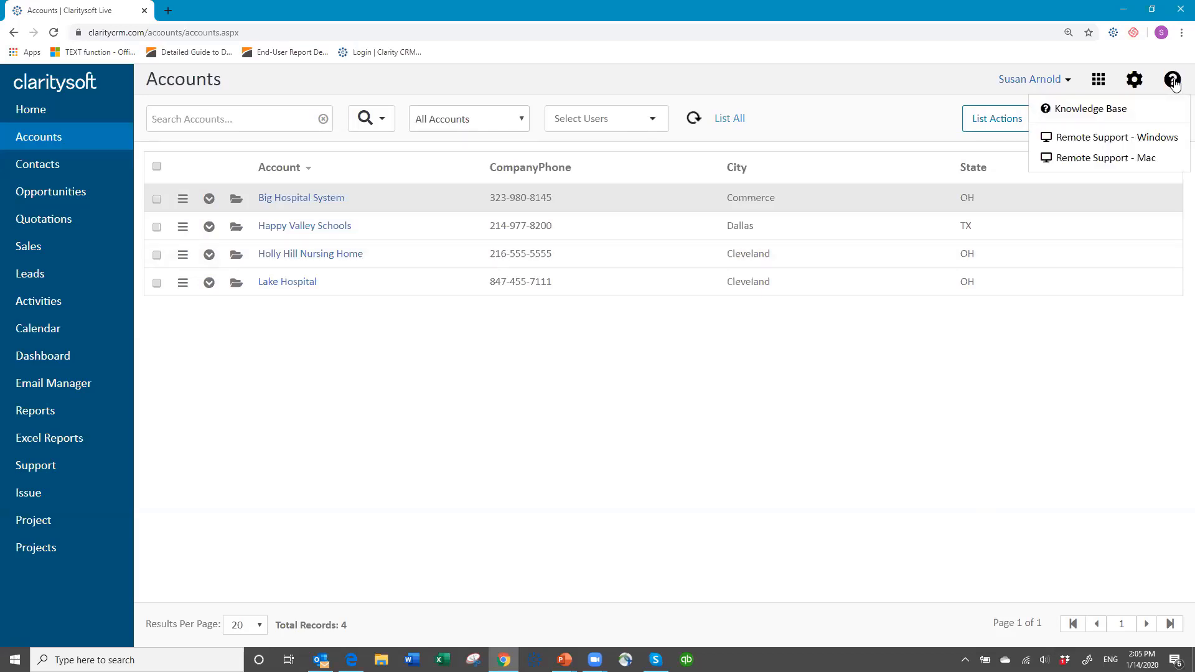
click(1081, 110)
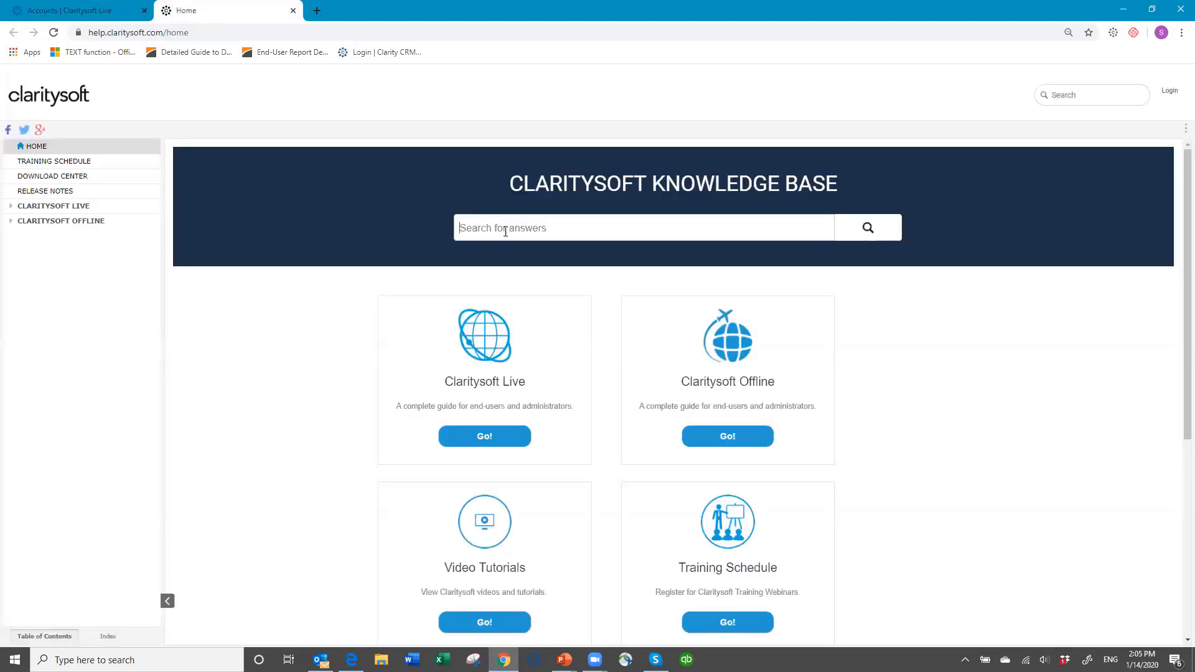
click(506, 230)
text(custom fir)
text(d)
key(Return)
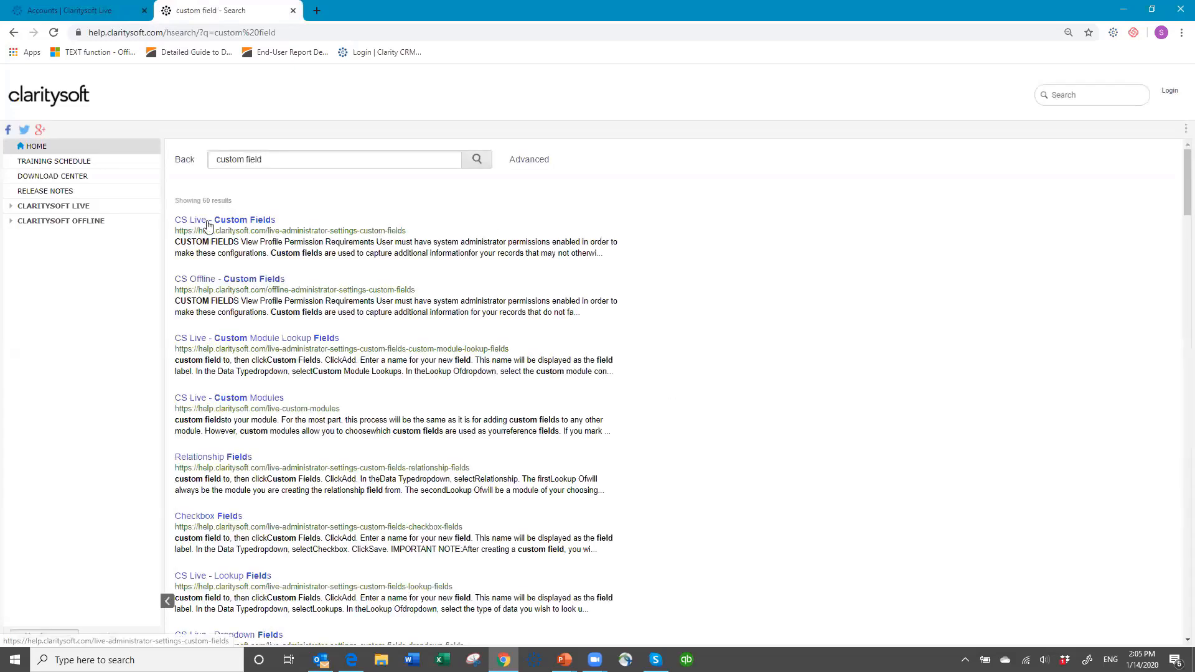
click(251, 221)
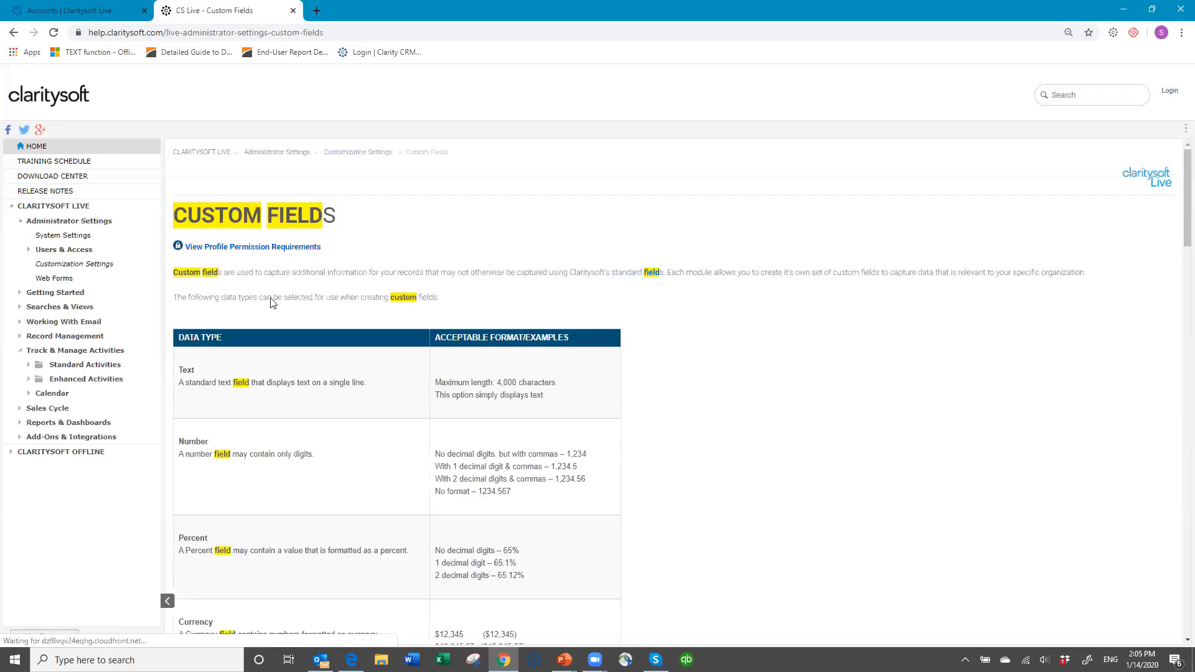
- Examine the custom field data types, their acceptable formats and the per-module field limits in the article
scroll(342, 358, down, 2)
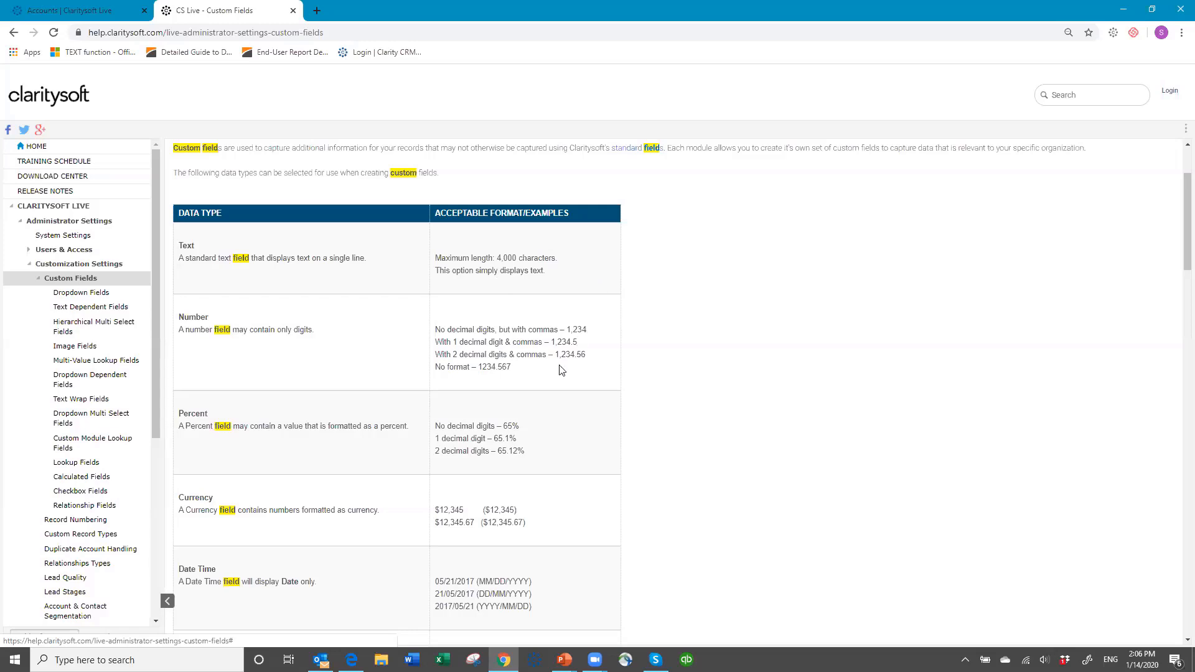
scroll(550, 357, down, 3)
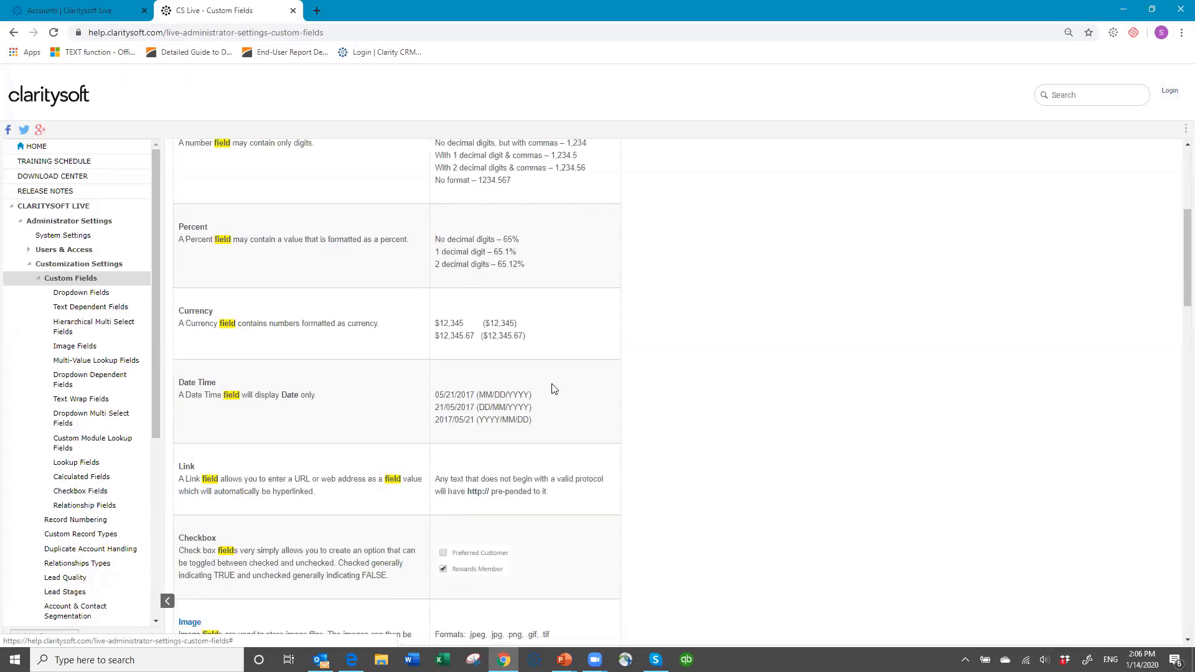
scroll(554, 390, down, 5)
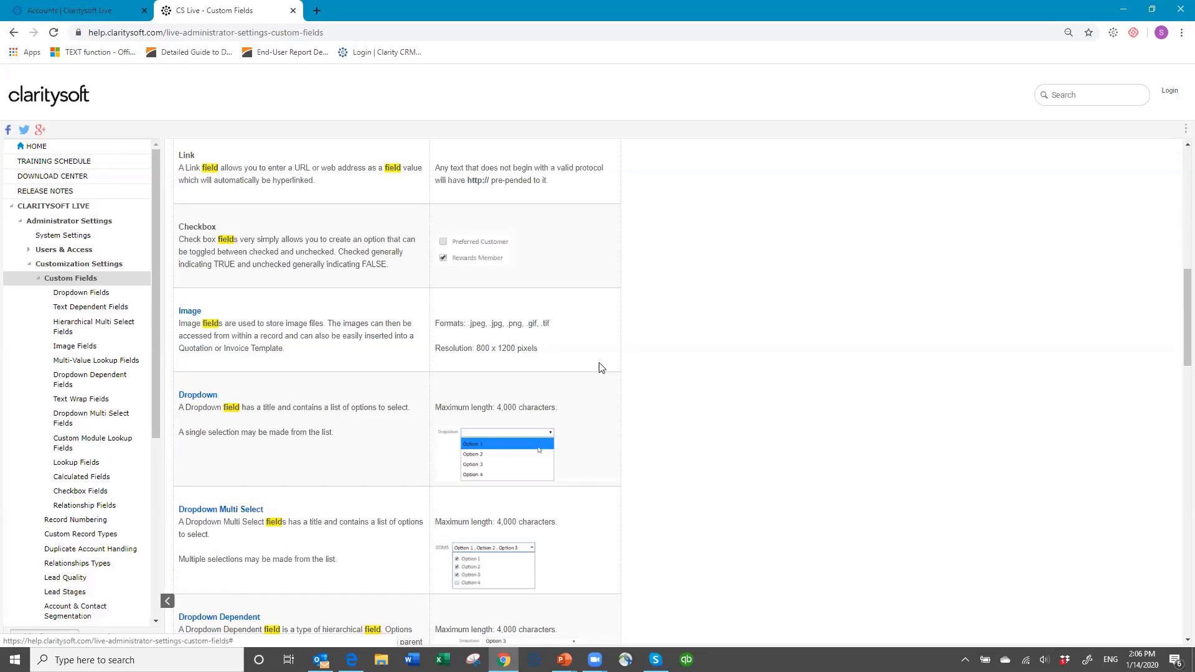
scroll(599, 369, down, 4)
scroll(601, 368, down, 3)
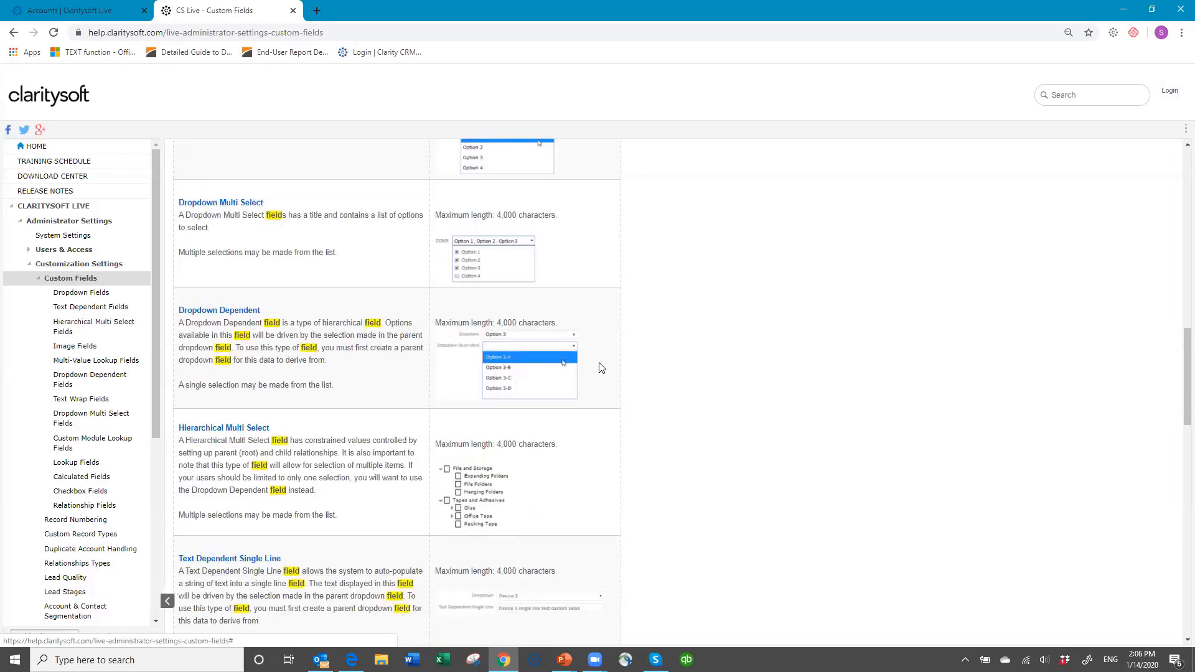
scroll(601, 368, down, 2)
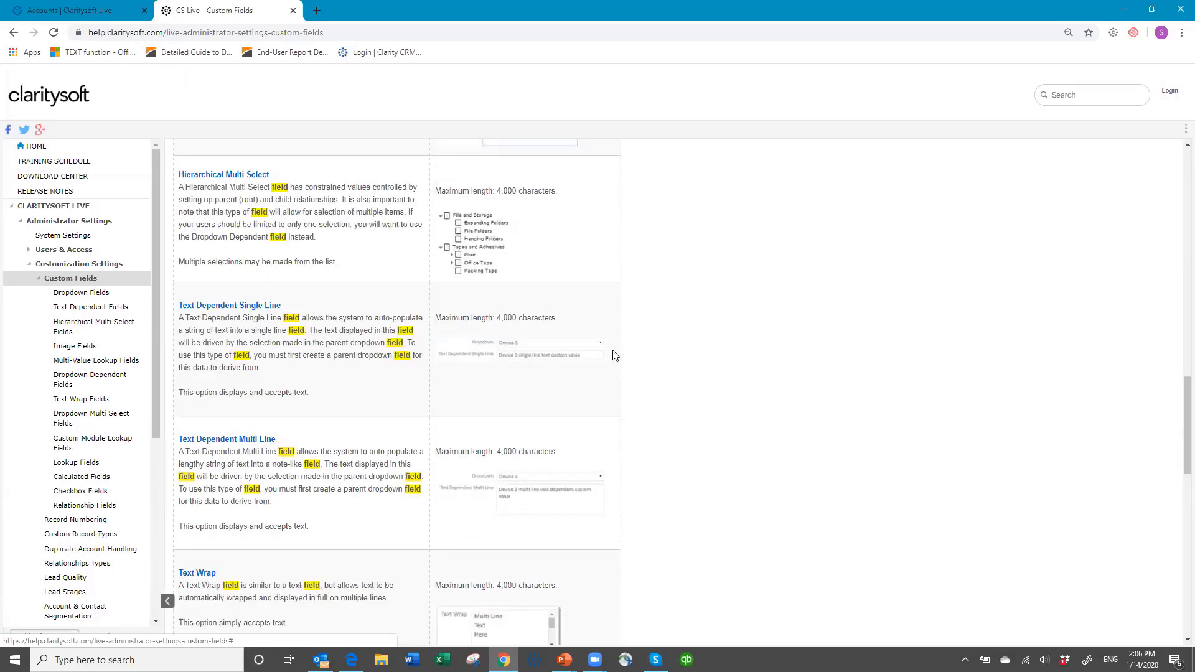
scroll(613, 355, down, 2)
scroll(614, 355, down, 5)
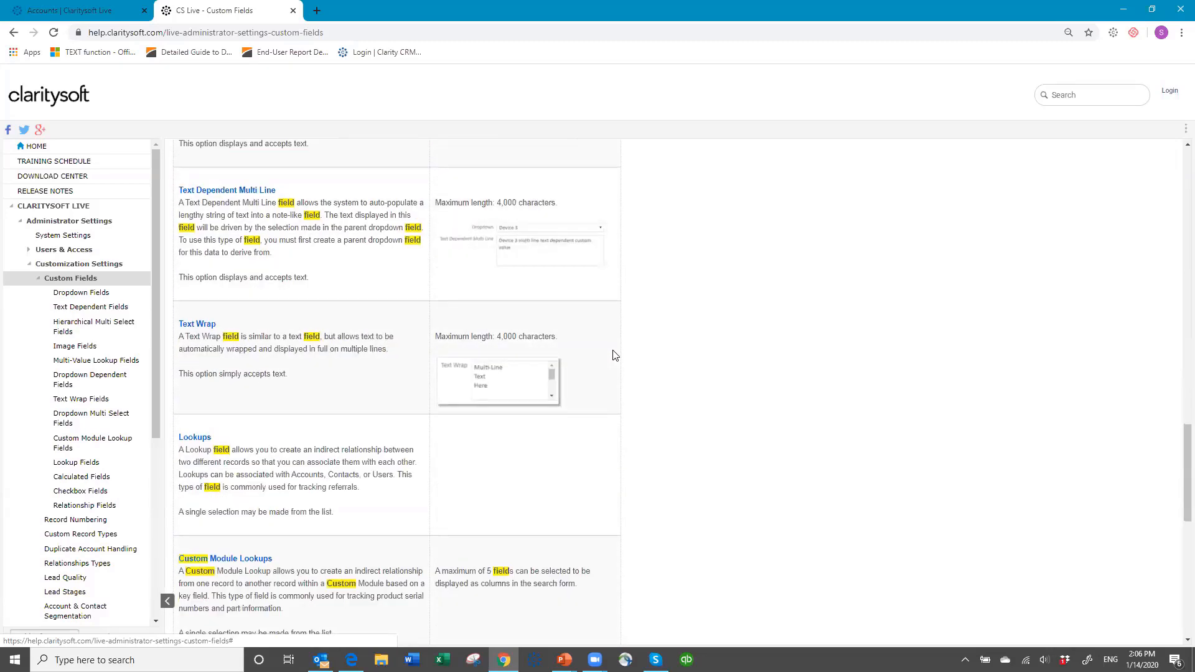
scroll(616, 355, down, 2)
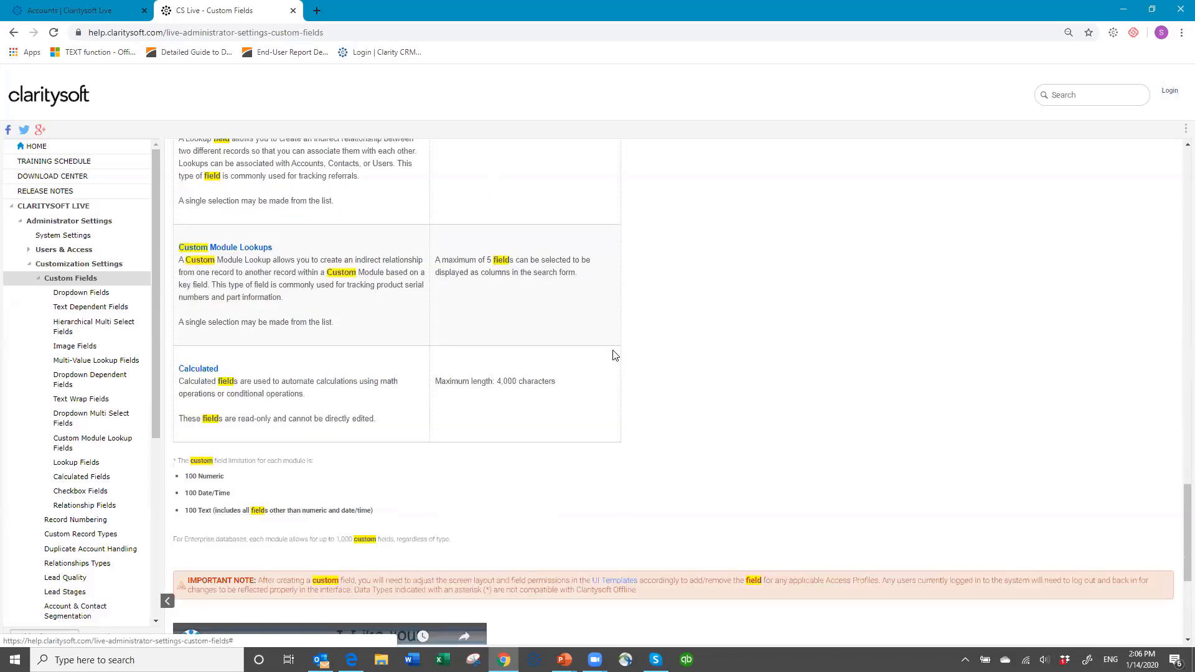
scroll(667, 349, up, 1)
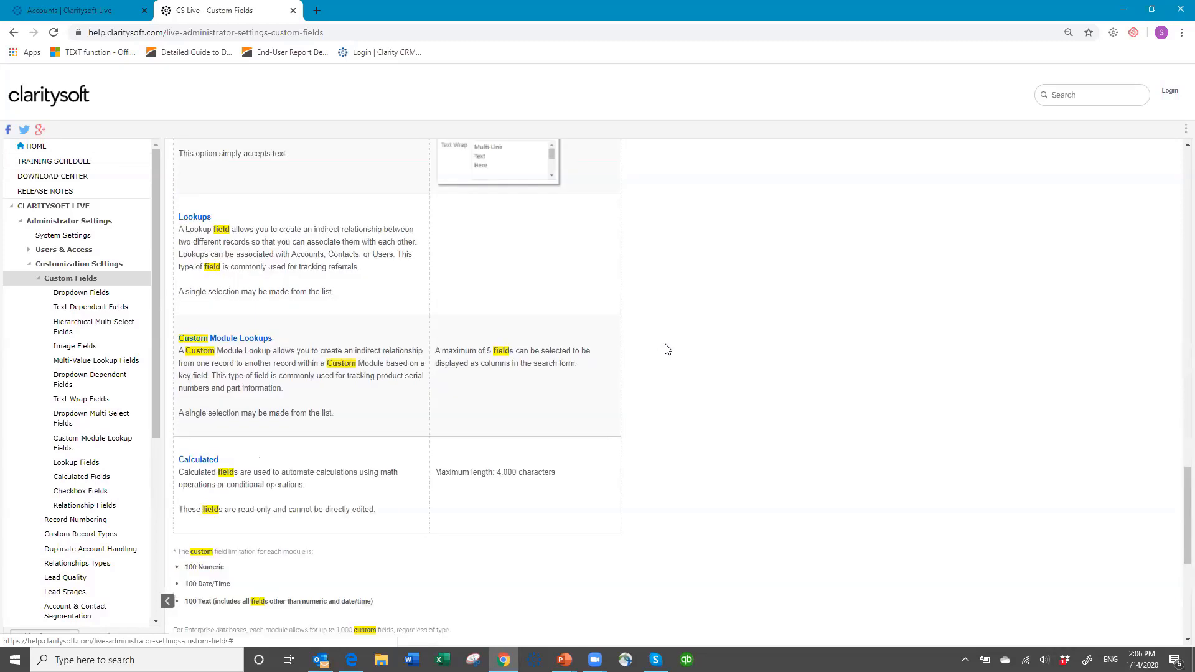
scroll(668, 349, up, 4)
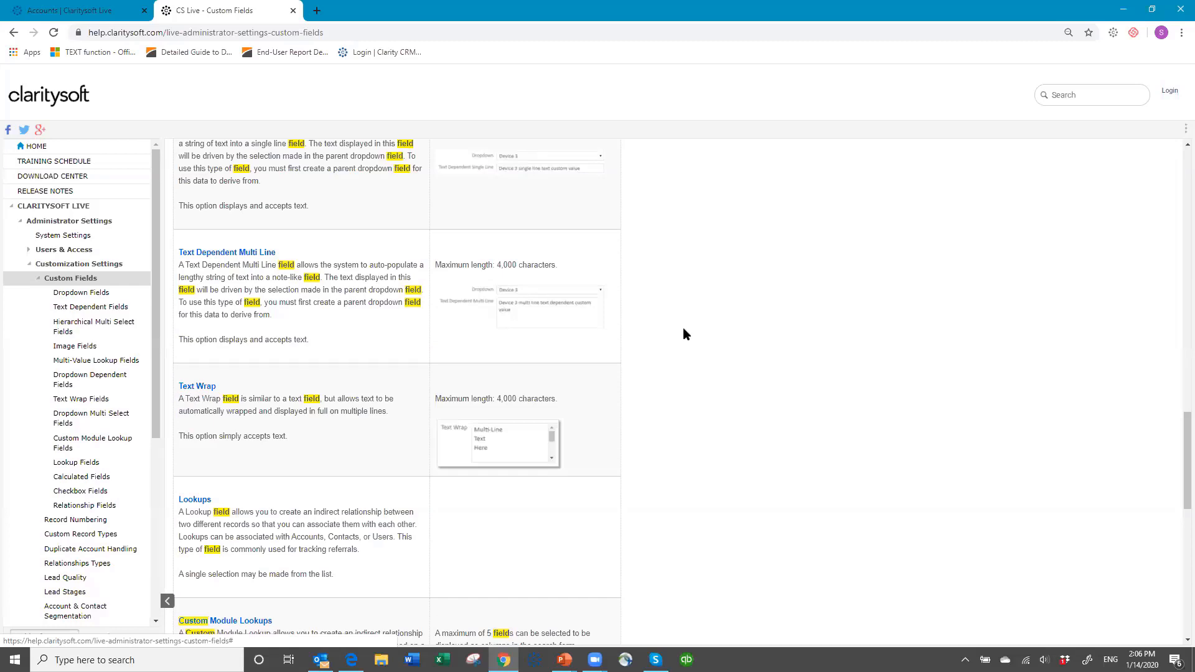
scroll(725, 316, up, 1)
scroll(729, 318, up, 4)
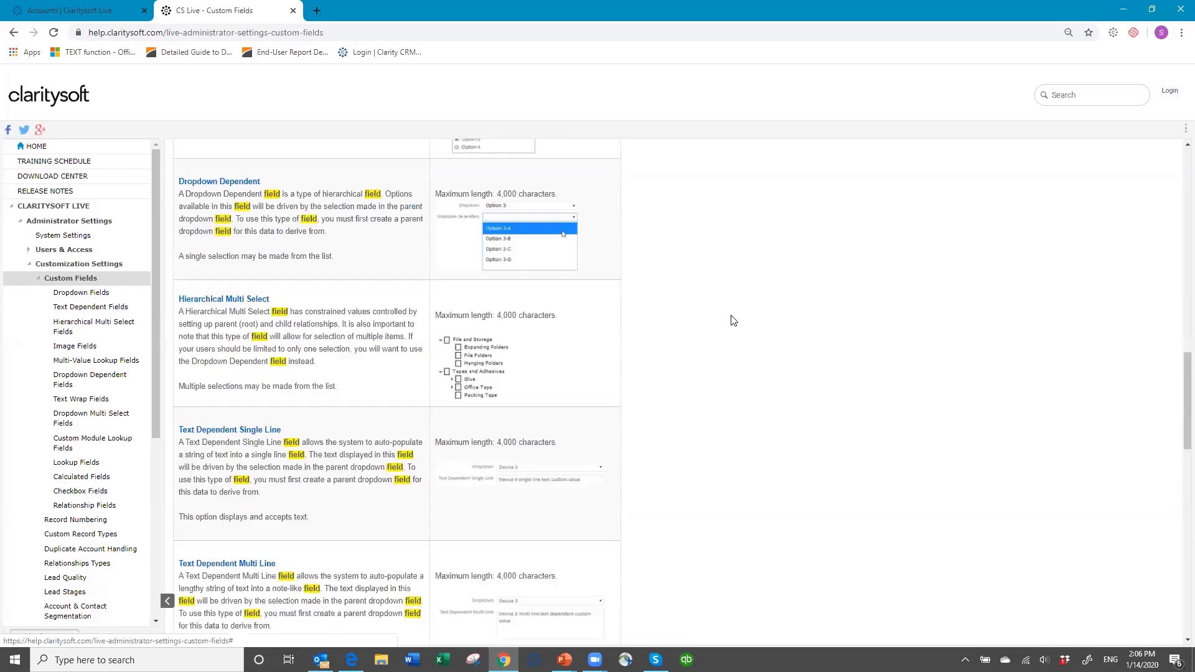
scroll(731, 319, up, 5)
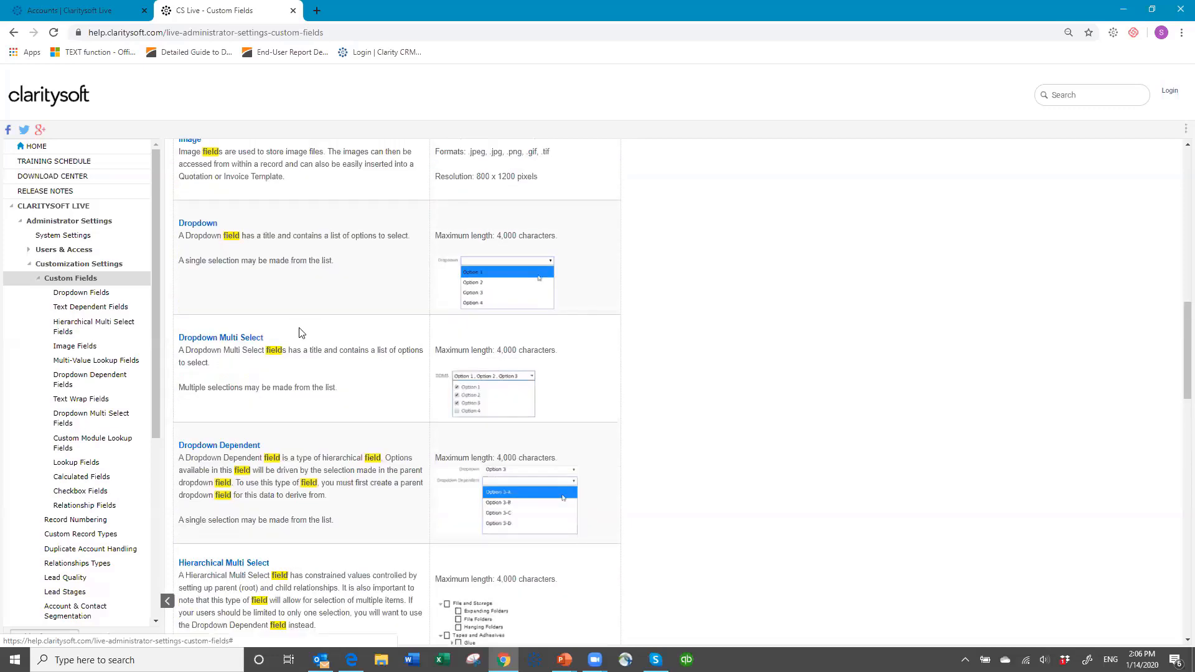
scroll(265, 267, up, 4)
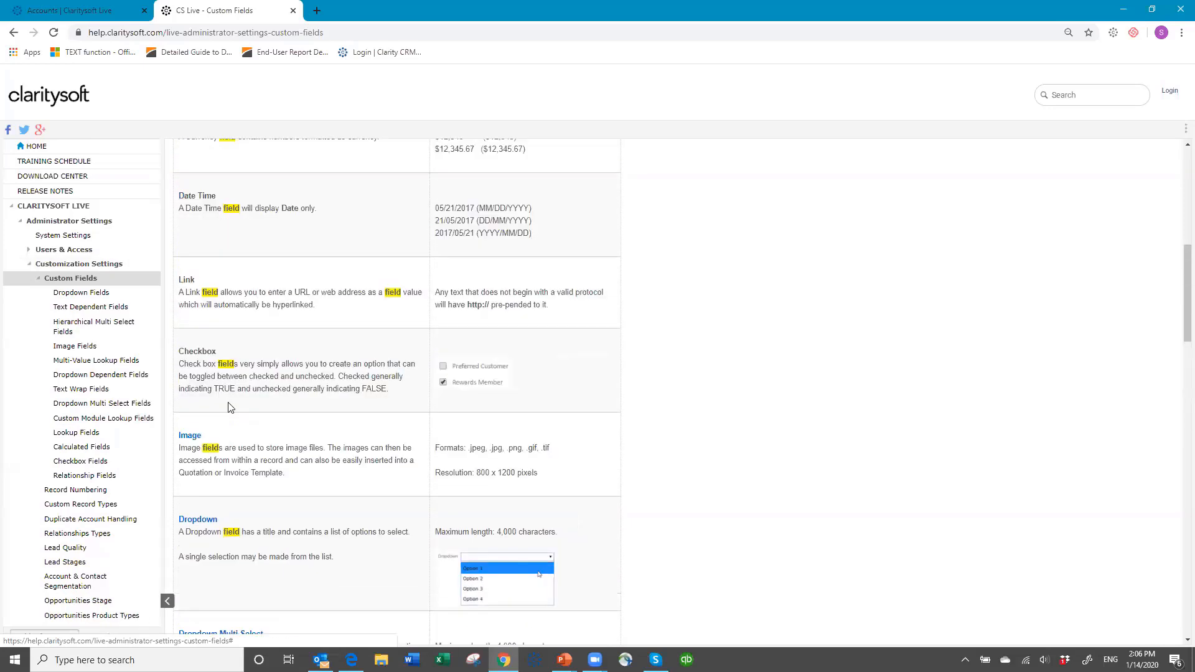
scroll(300, 509, down, 2)
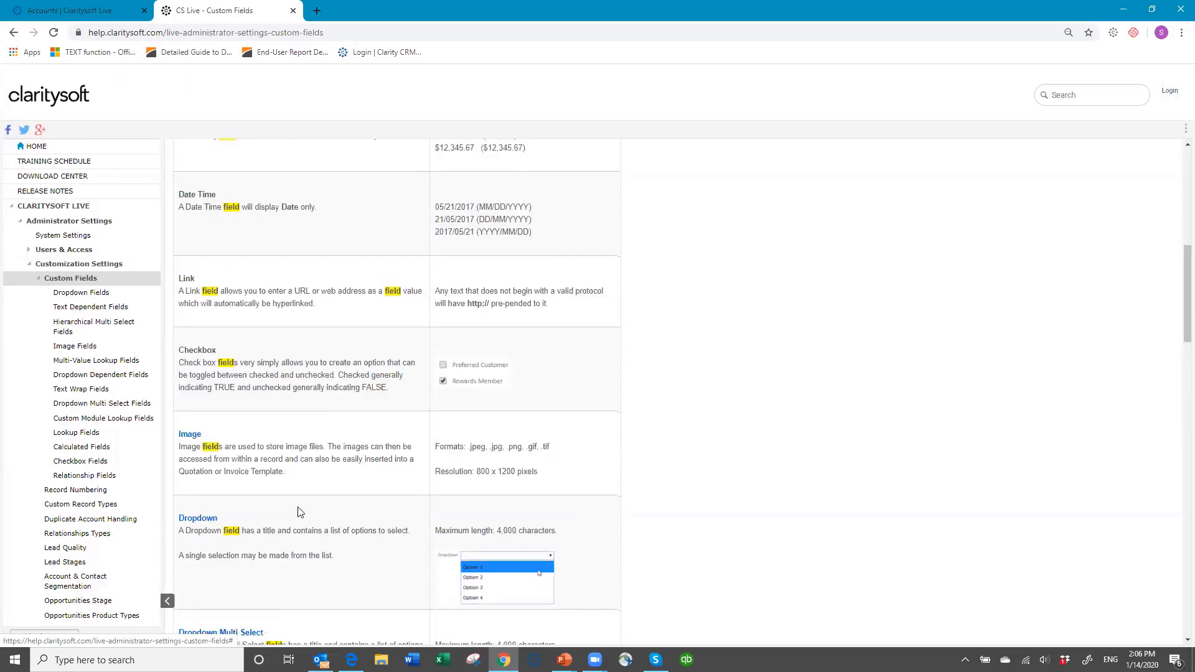
scroll(299, 509, down, 7)
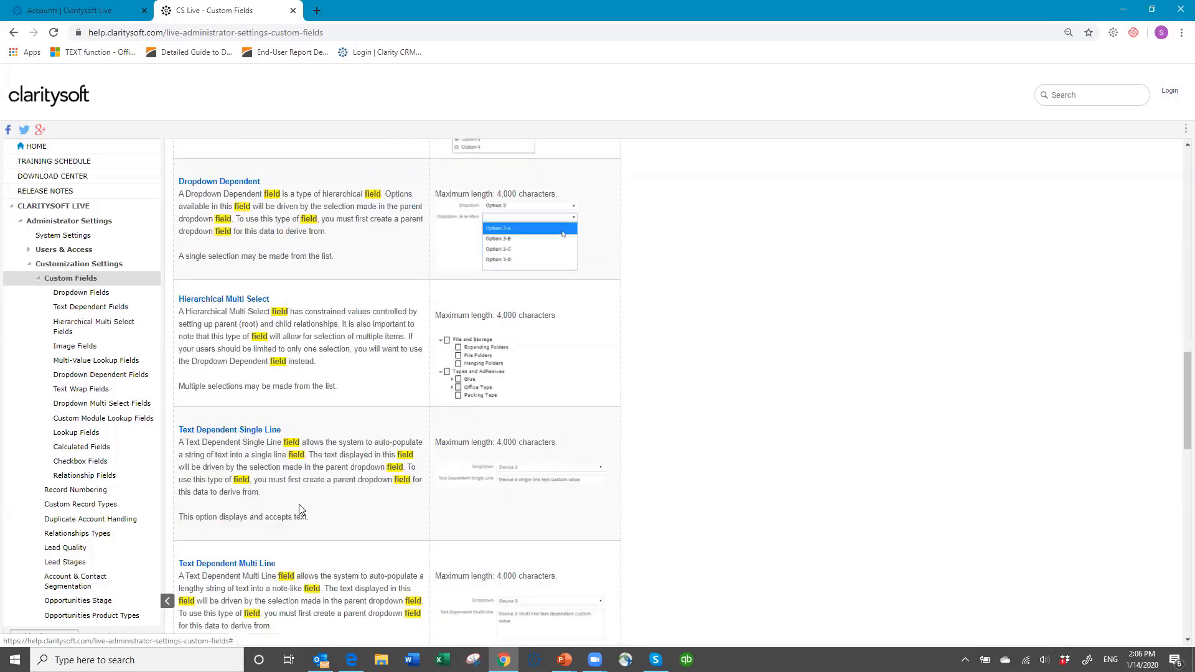
scroll(301, 504, down, 10)
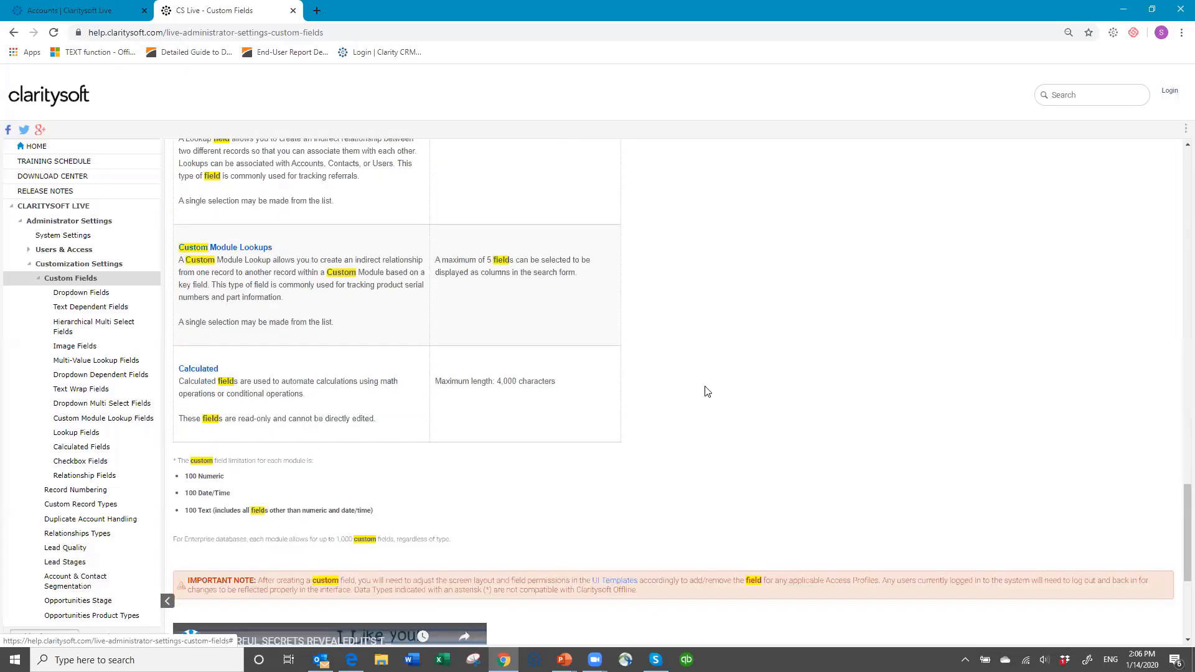
scroll(708, 391, up, 8)
scroll(707, 391, up, 12)
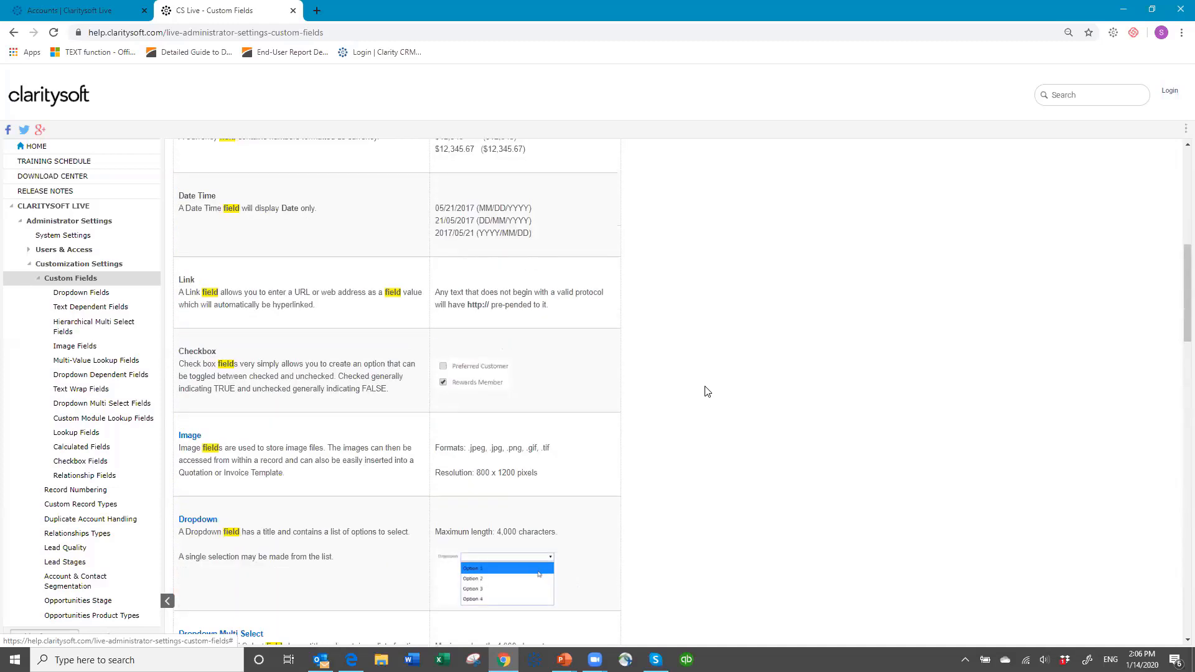
scroll(880, 318, up, 1)
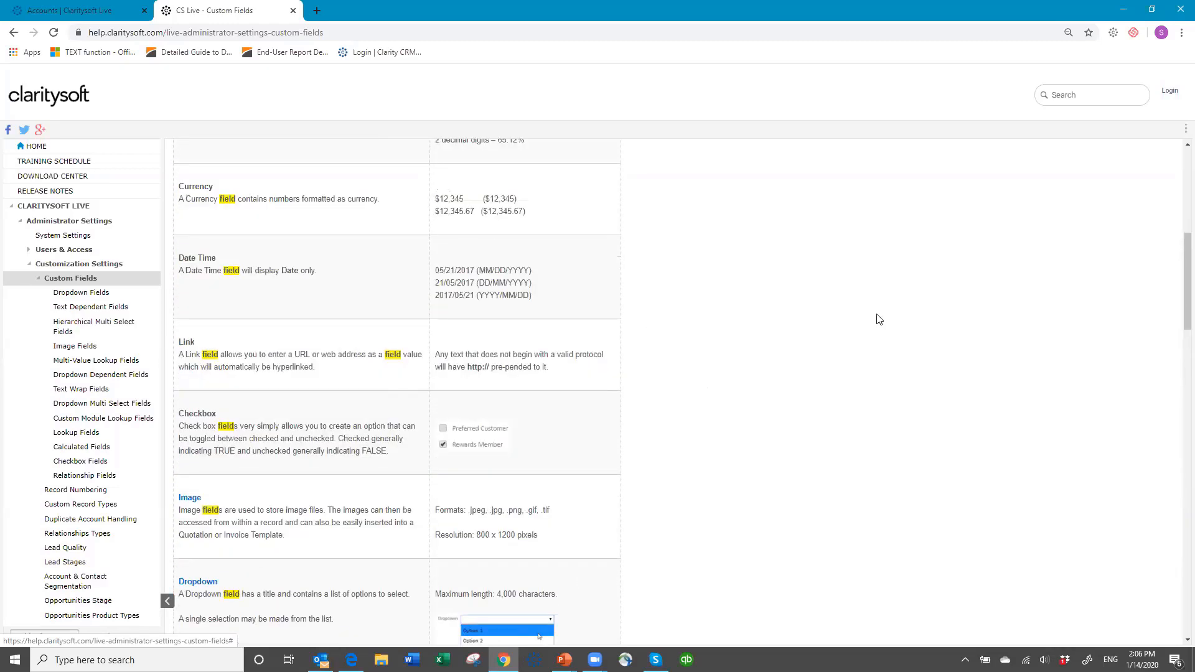
scroll(879, 319, up, 7)
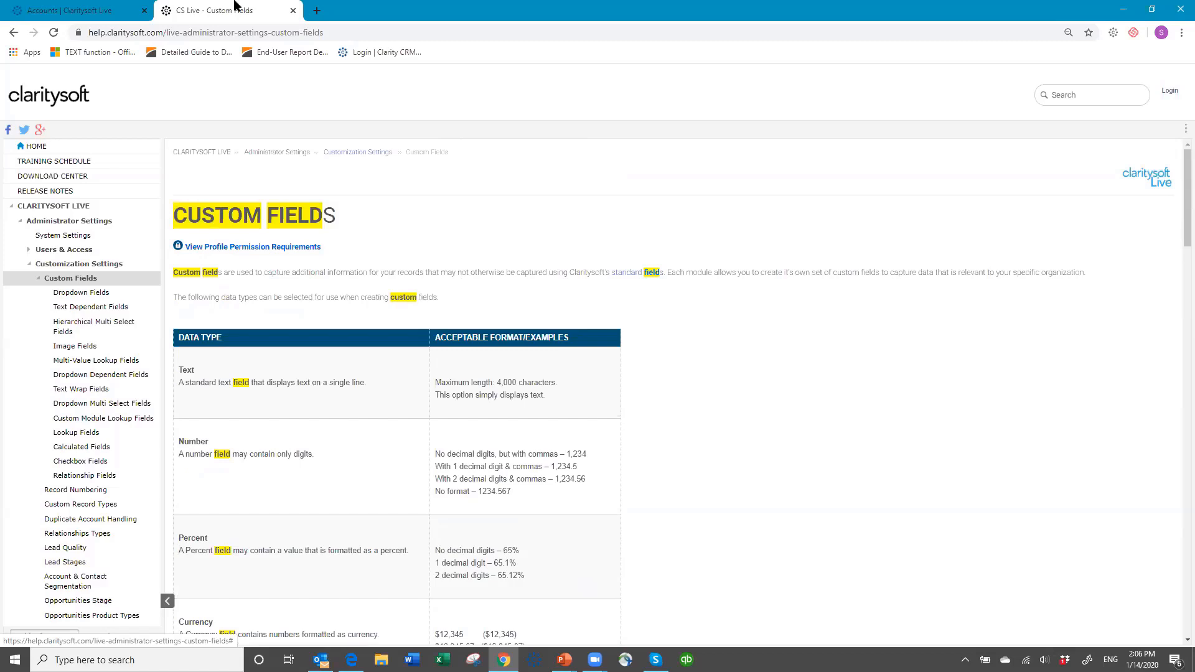
- Return to the Claritysoft Live CRM and open the Leads module's custom fields in the customization settings
click(119, 11)
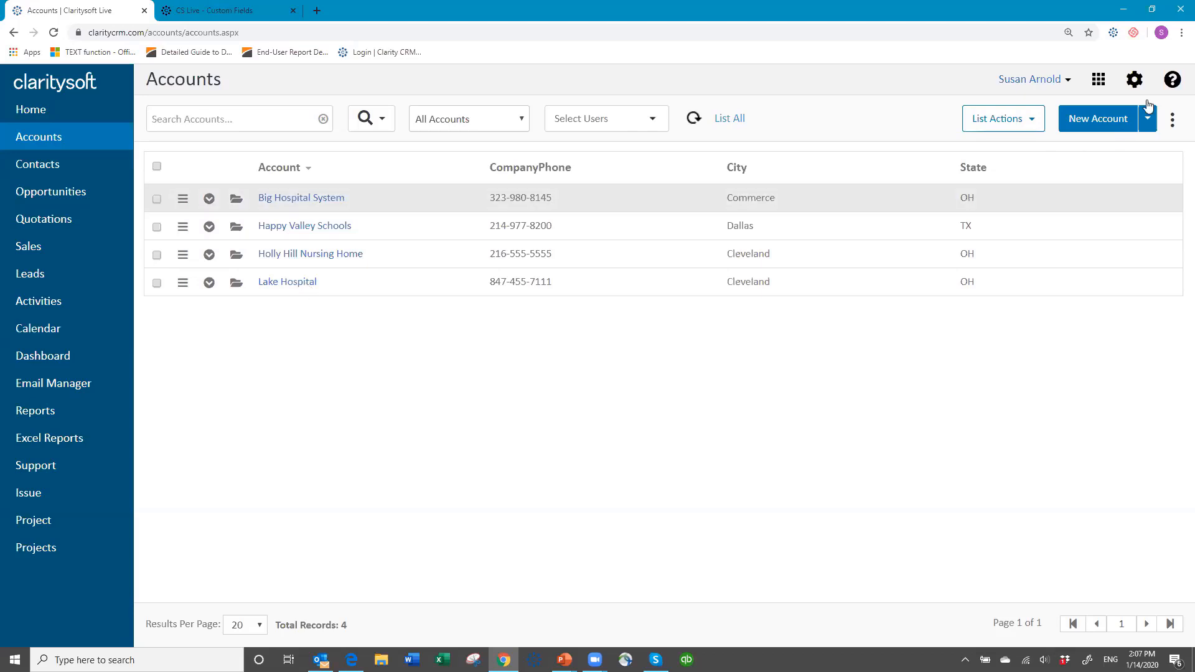
click(1137, 79)
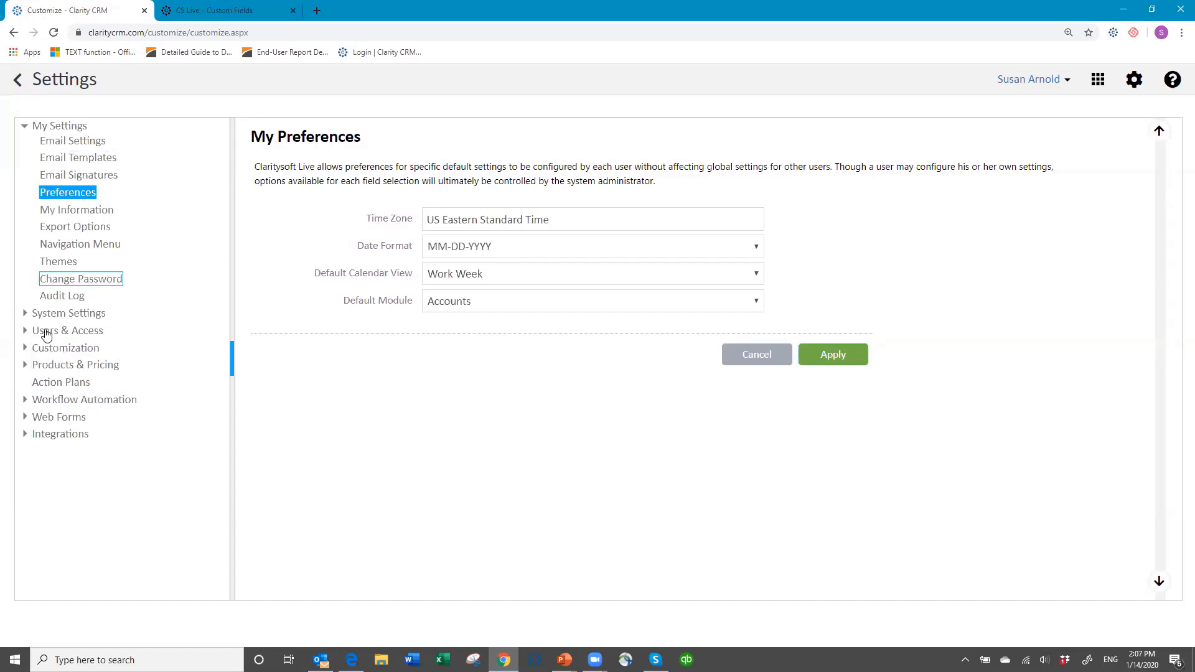
click(53, 354)
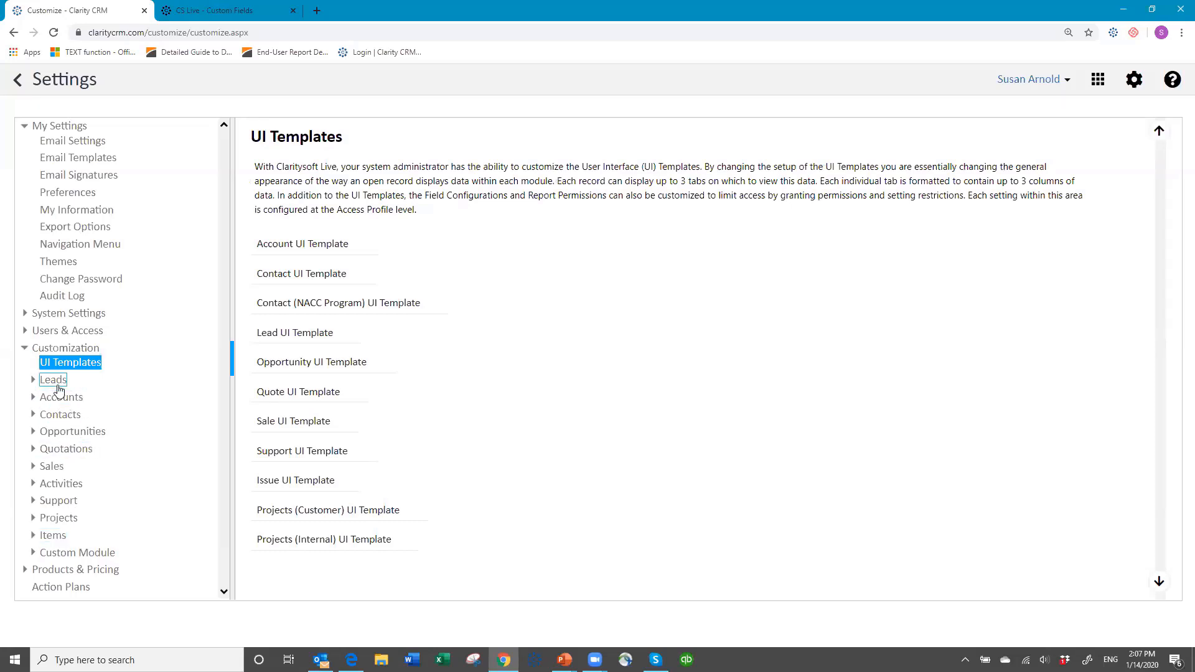
click(58, 387)
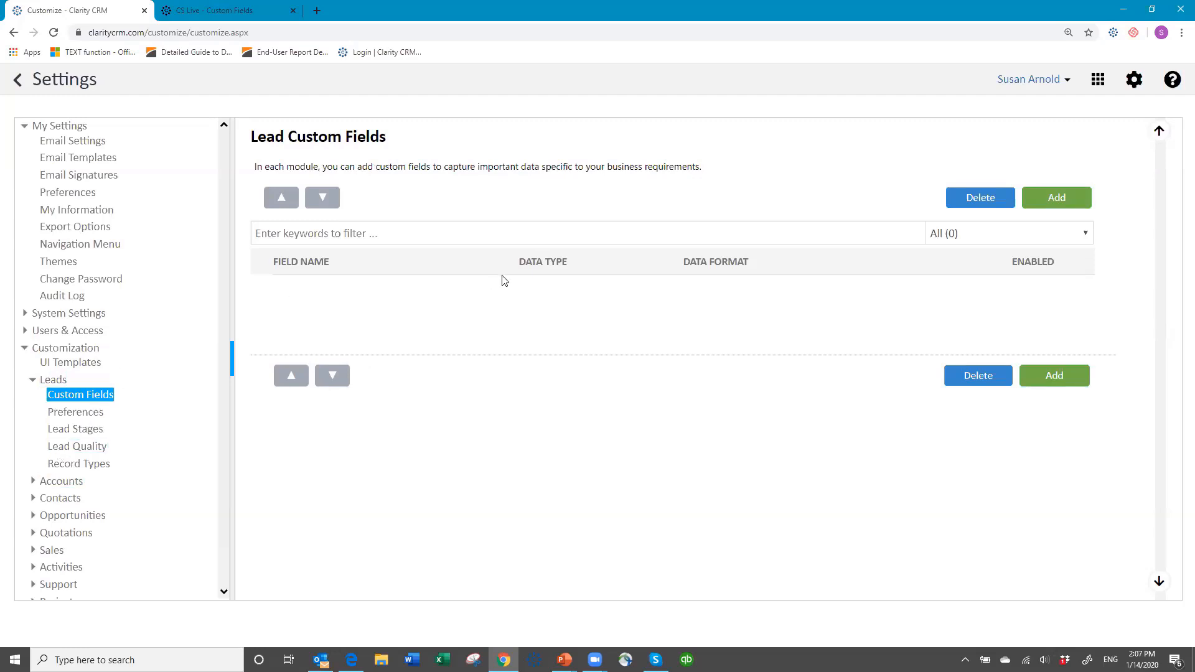
- Add an enabled custom field named "ID Code" with the Text data type to the Accounts module and save it
click(33, 382)
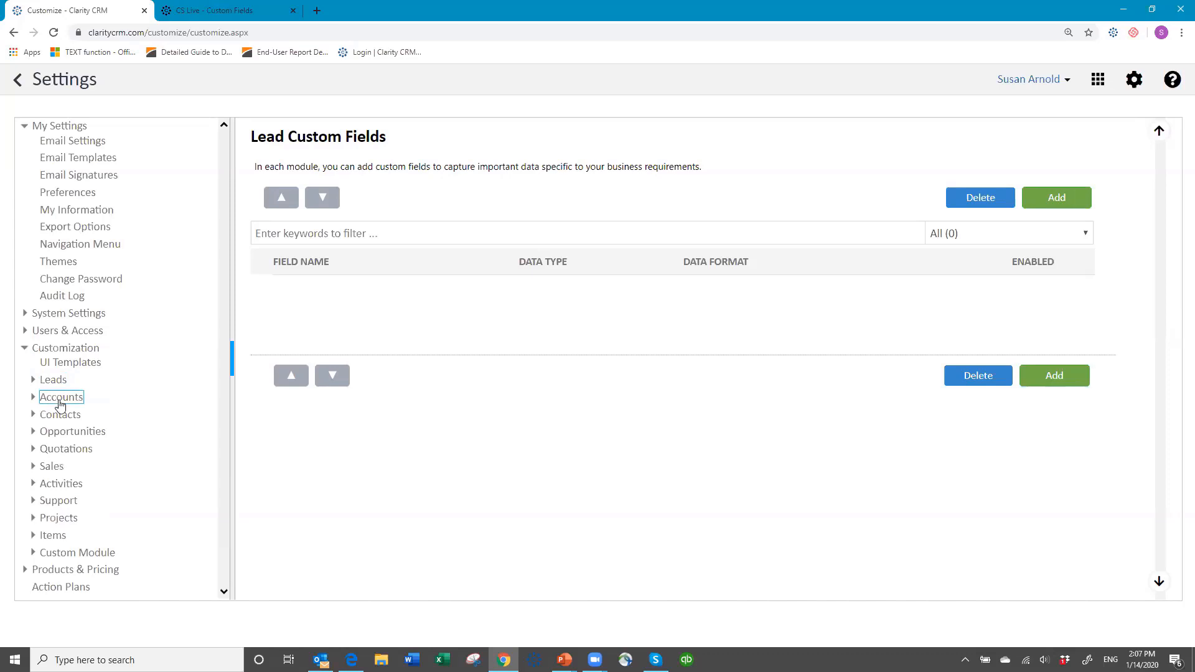
click(61, 398)
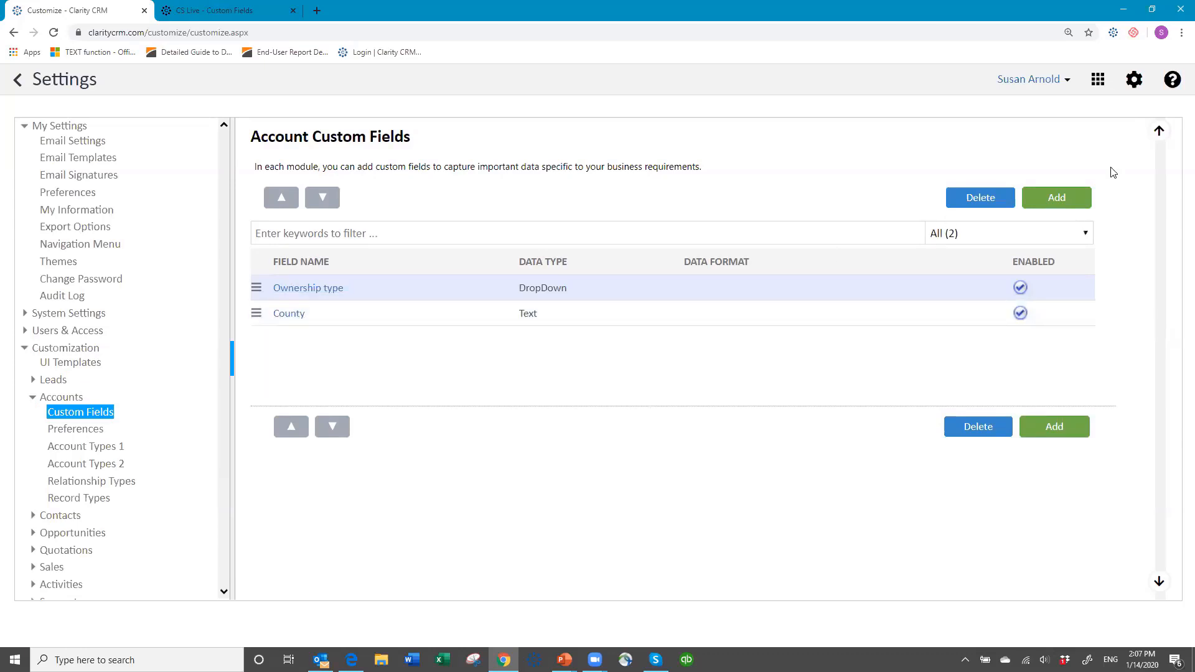
click(1059, 198)
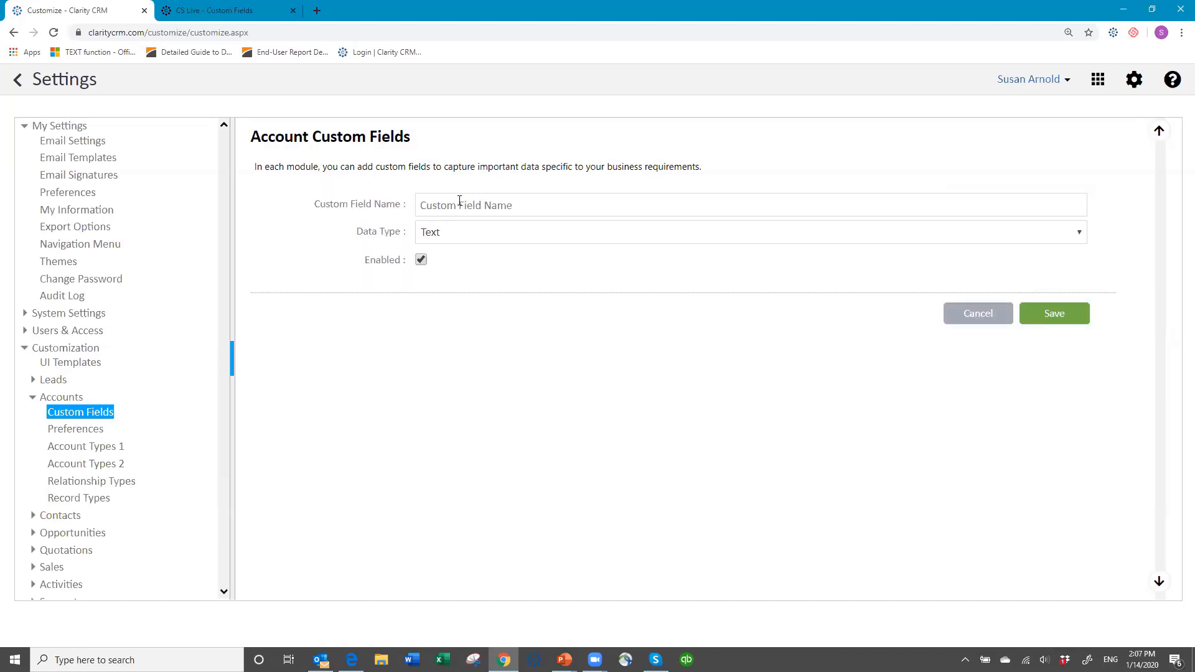
click(460, 204)
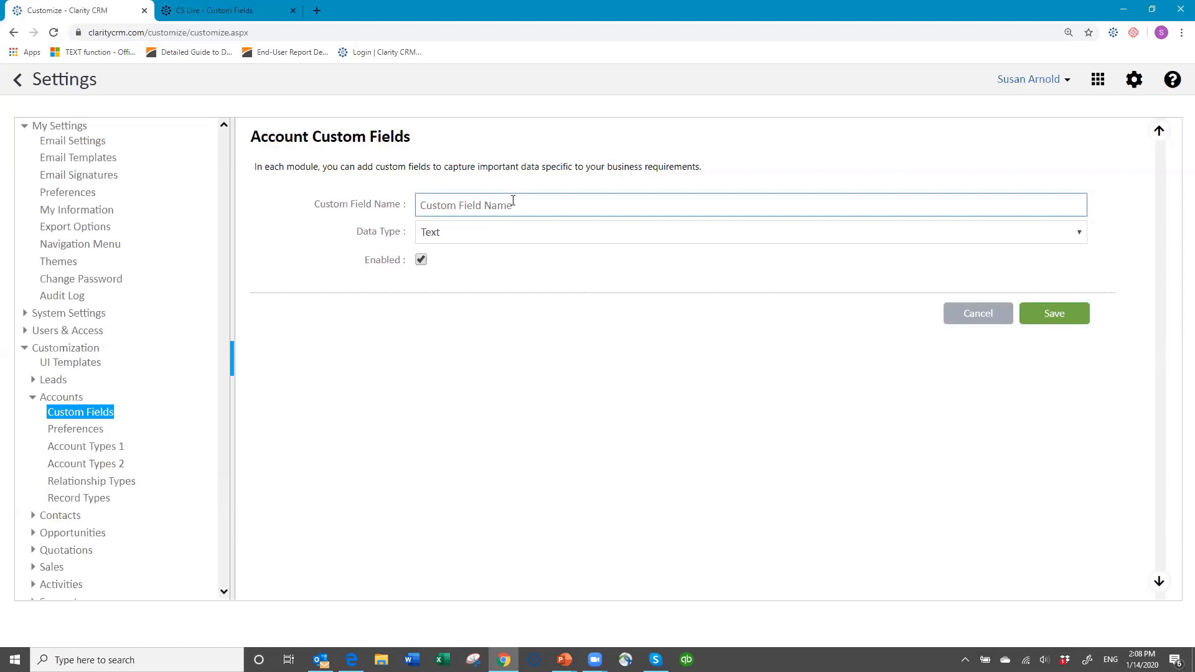
text(ID Code)
click(473, 237)
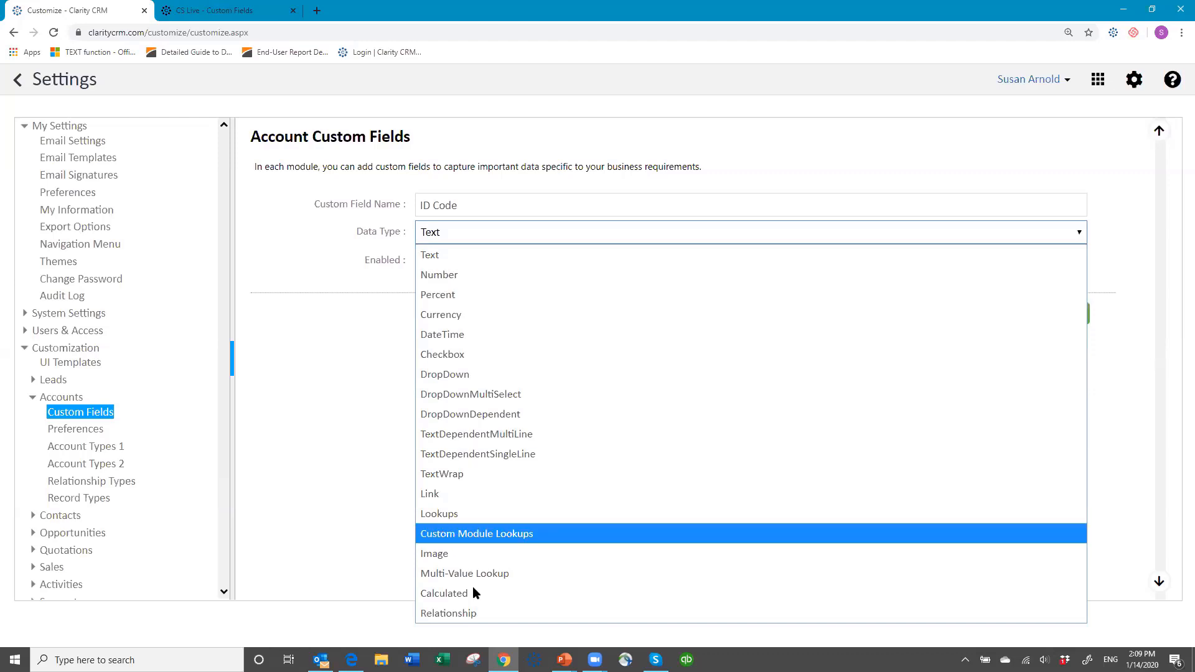
click(513, 231)
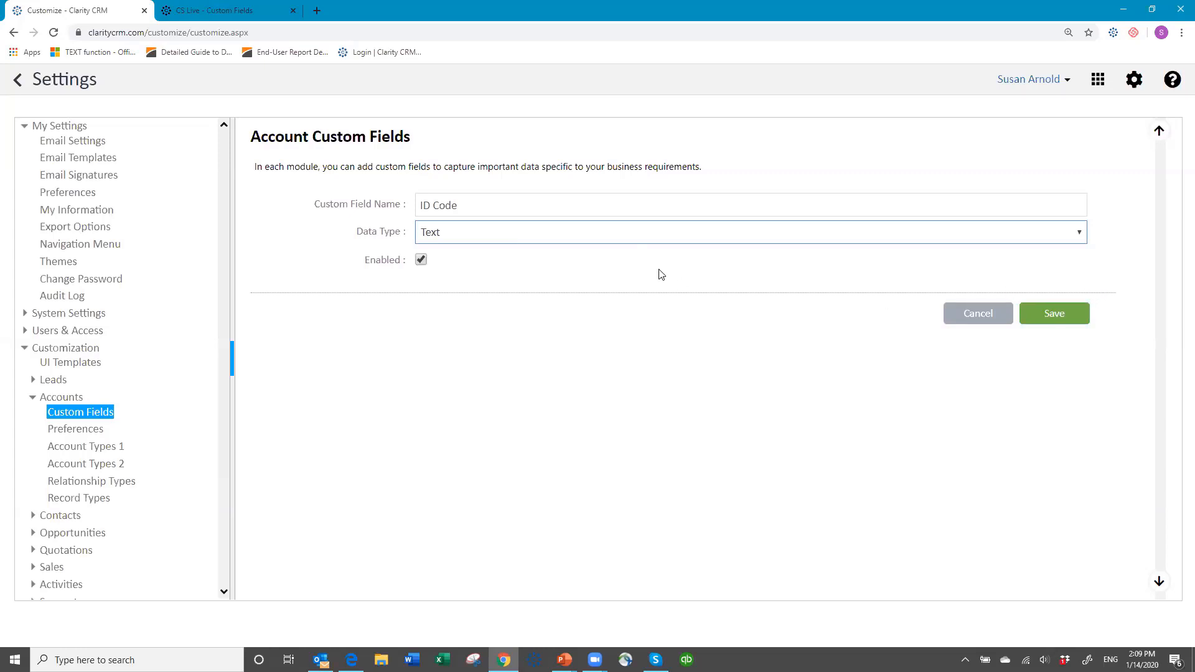
click(1057, 318)
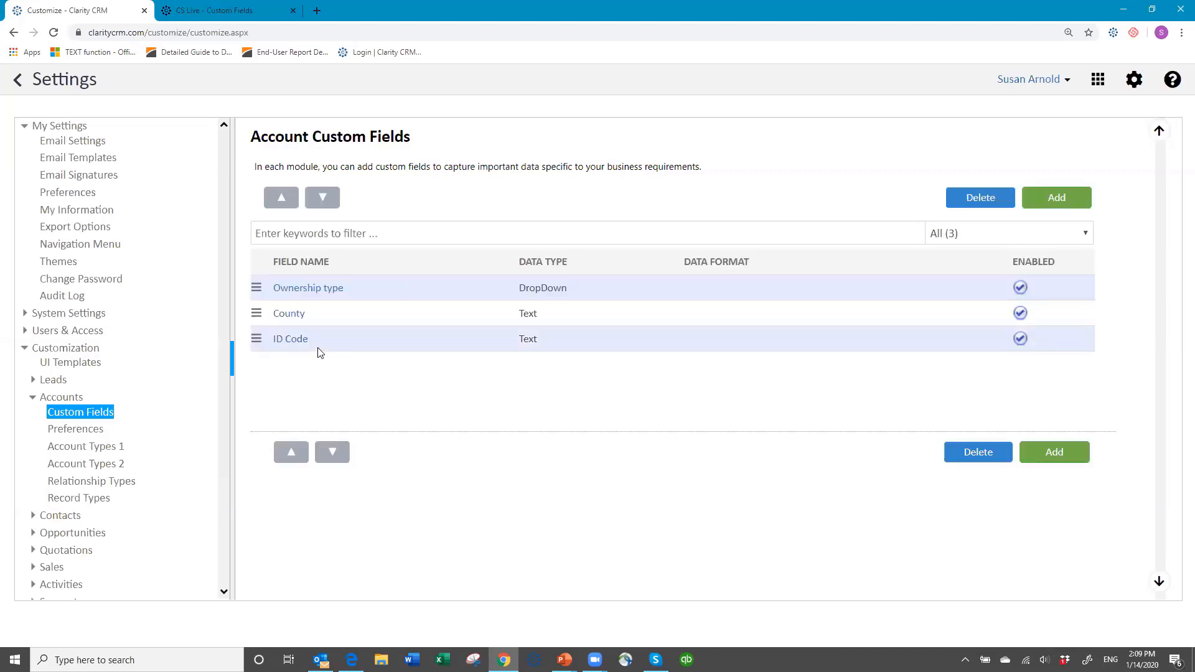
- Start a new Accounts custom field named "Market Segment" with the DropDown data type
click(1060, 199)
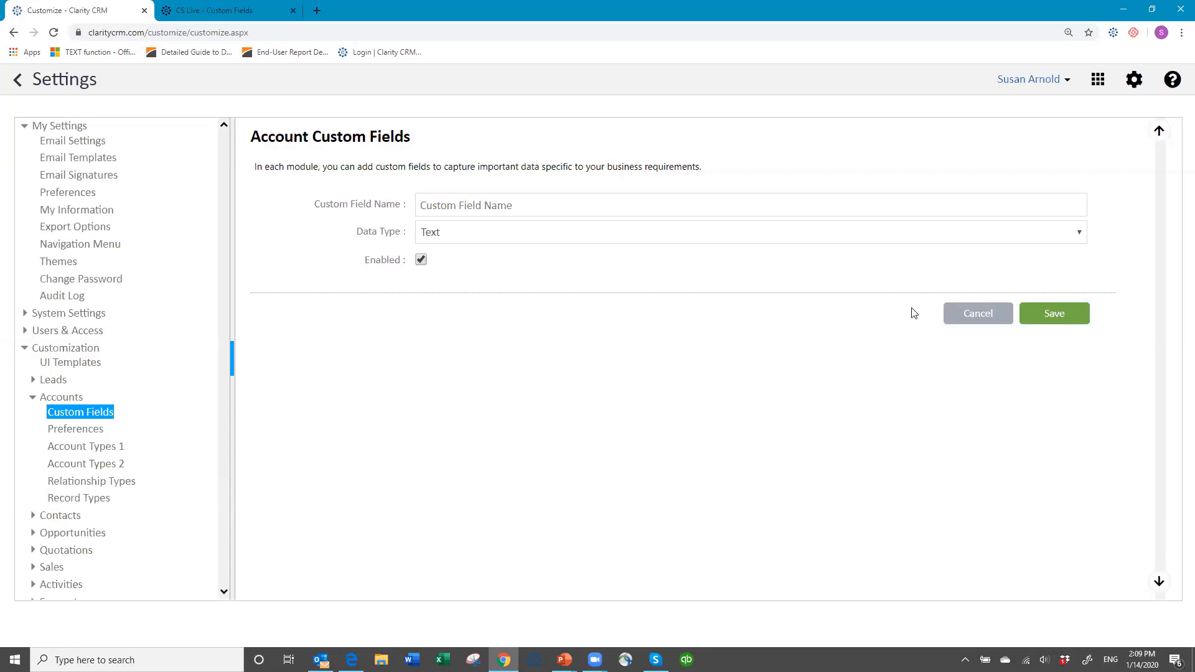
click(454, 206)
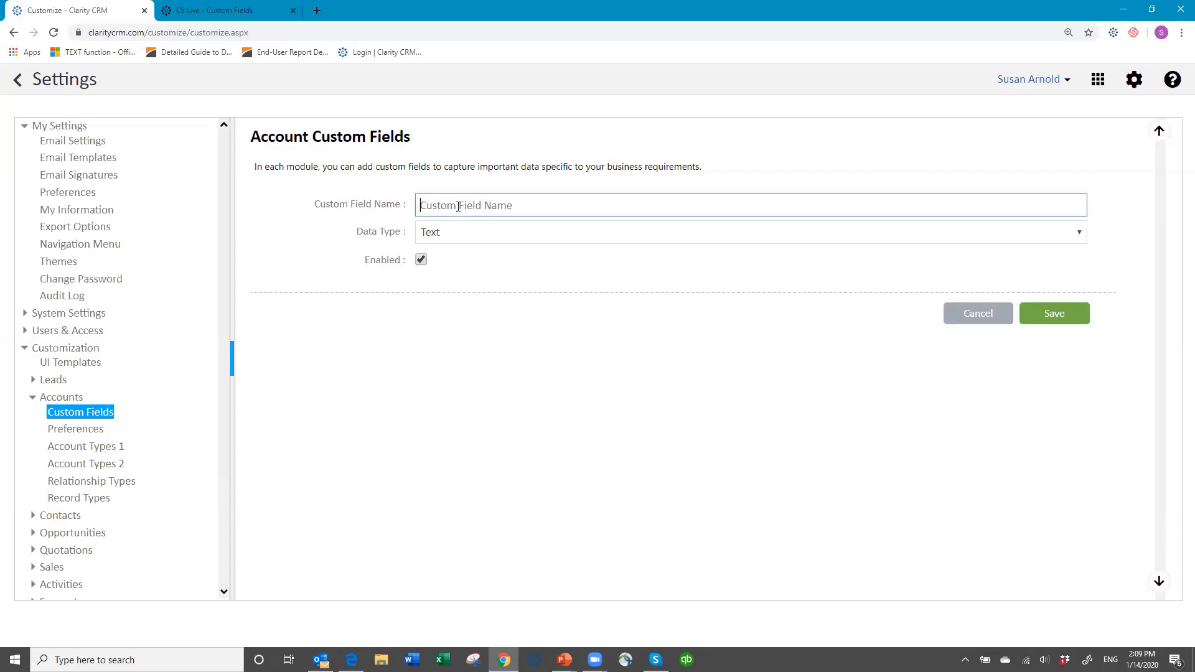
text(Market Segment)
click(455, 239)
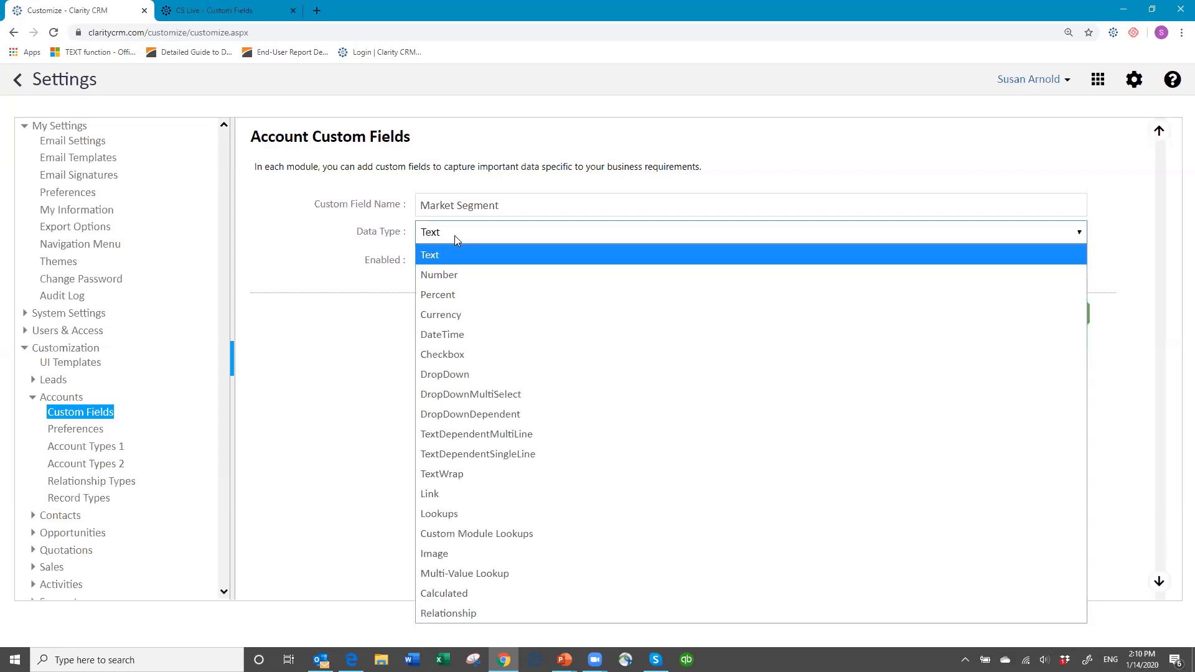
click(445, 375)
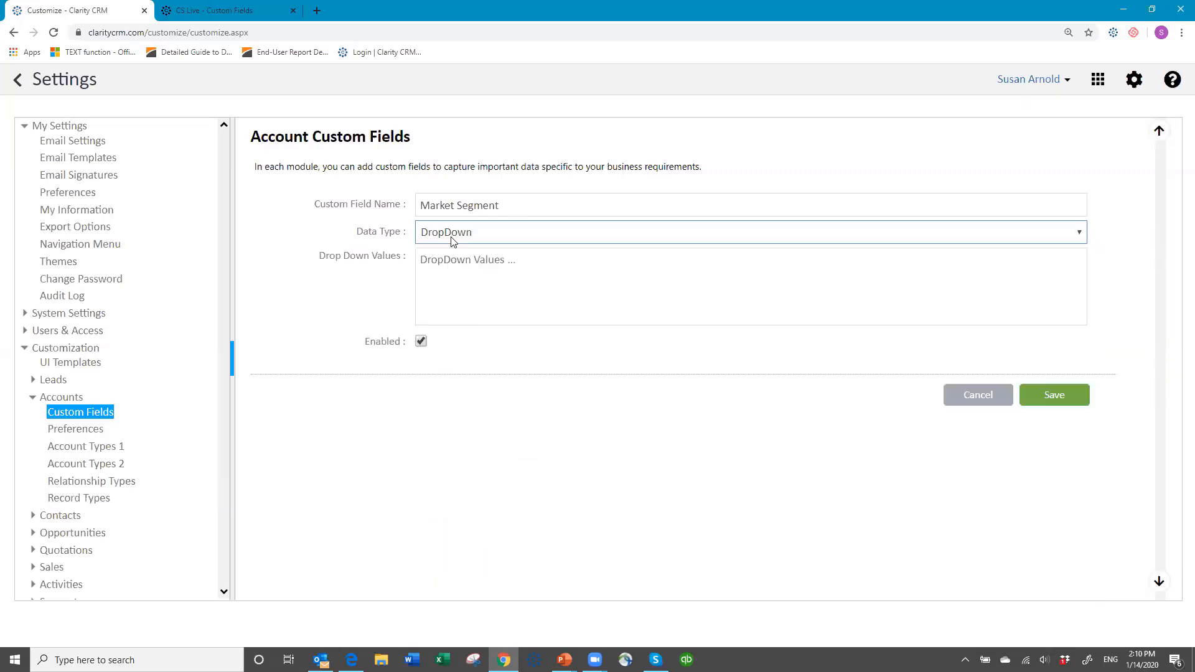
- Enter Restaurant, Education and Healthcare Facility as the Market Segment field's drop-down values and save the field
click(436, 260)
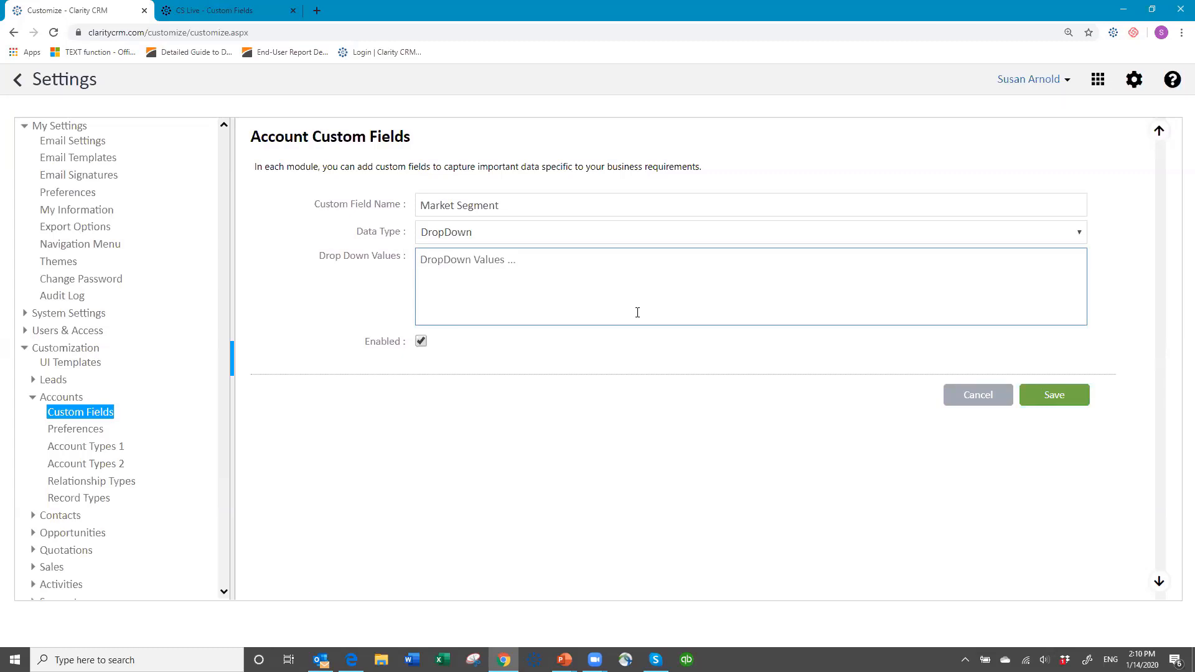
text(Restaurant )
text(Edu)
text(cation)
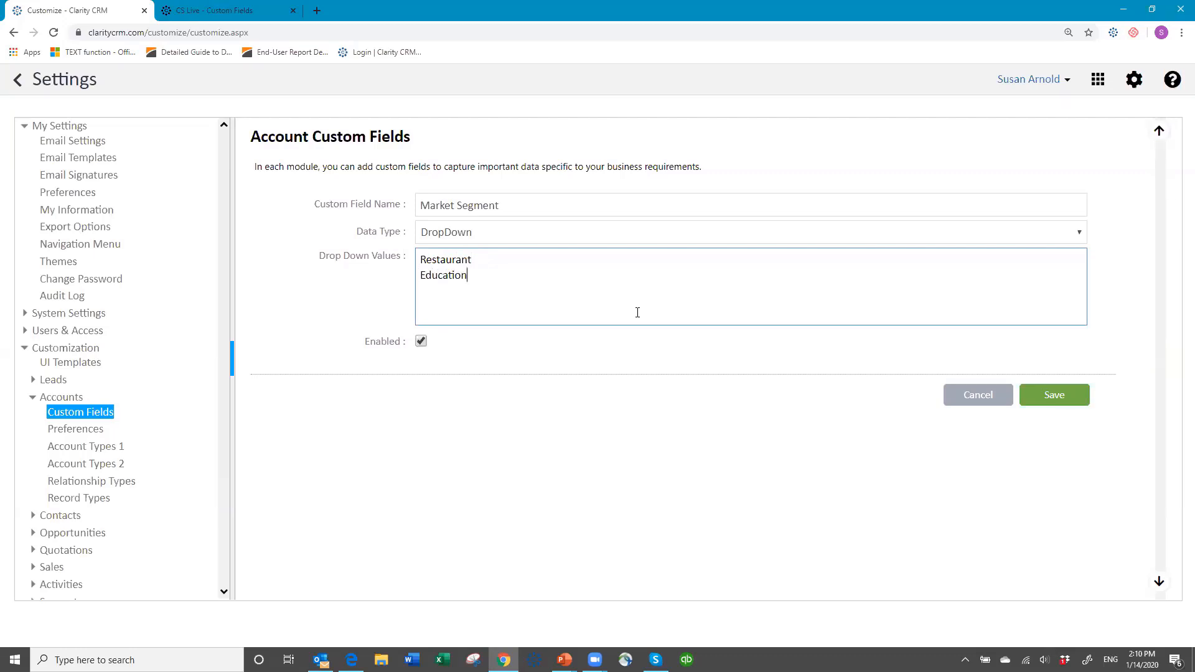
key(Return)
text(Healthcare Facility)
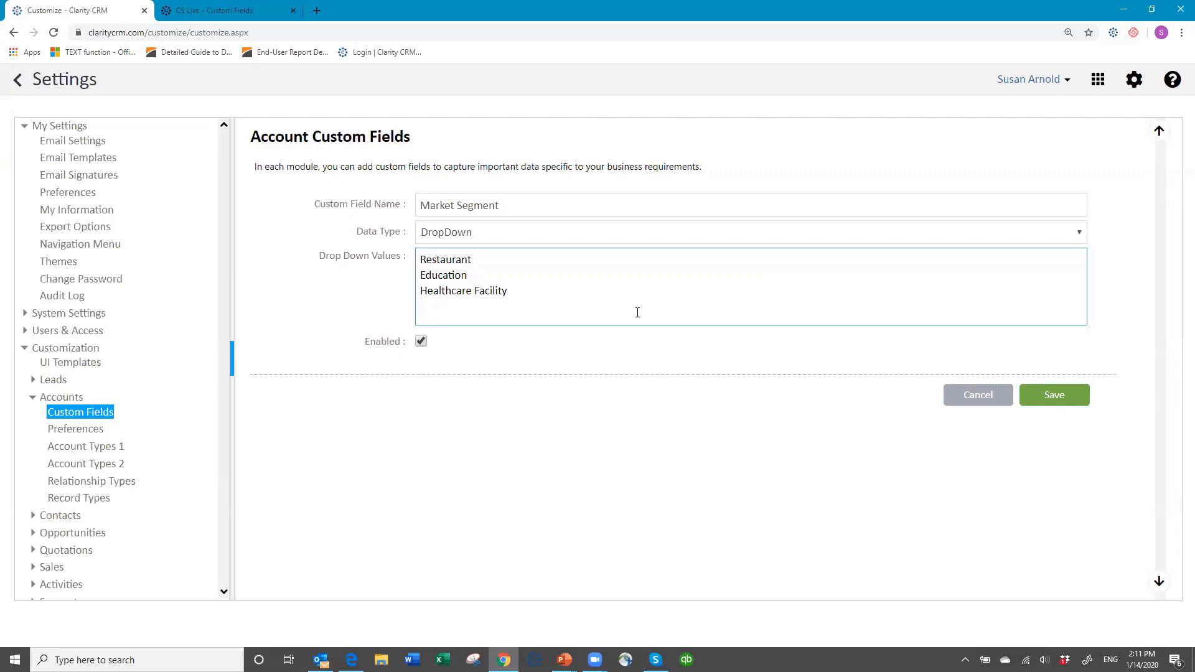
click(1057, 402)
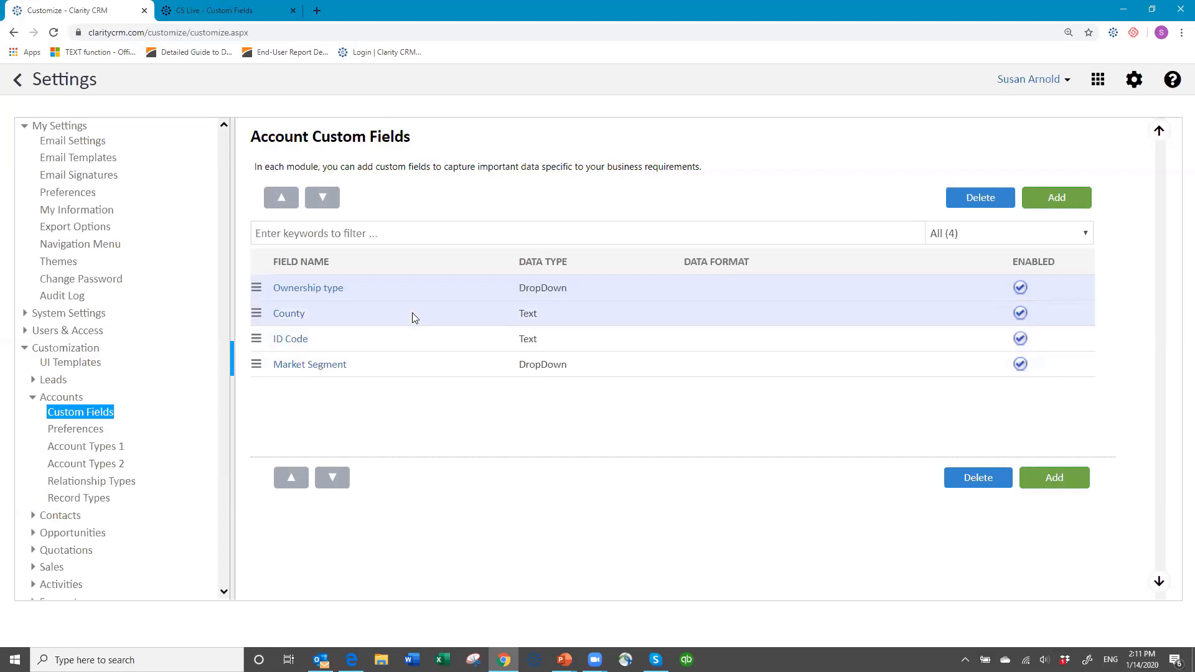
- Start a new Accounts custom field named "Product Interest" with the DropDownMultiSelect data type
click(1055, 199)
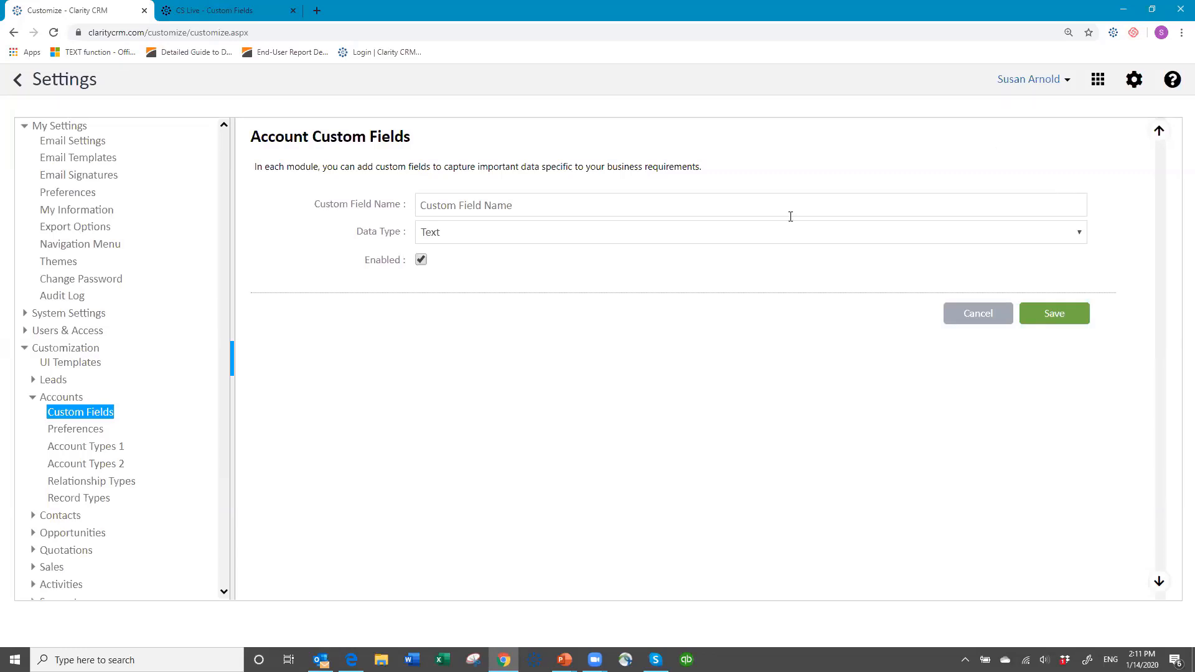
click(589, 205)
text(Pro)
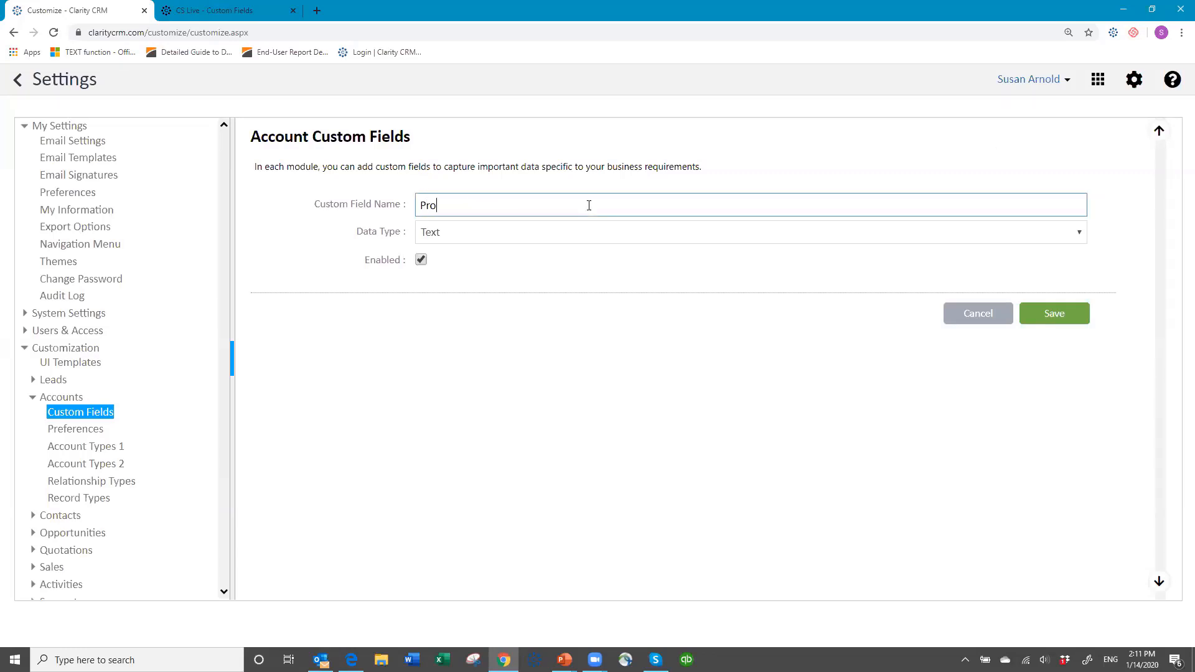
text(duct Interest)
click(517, 232)
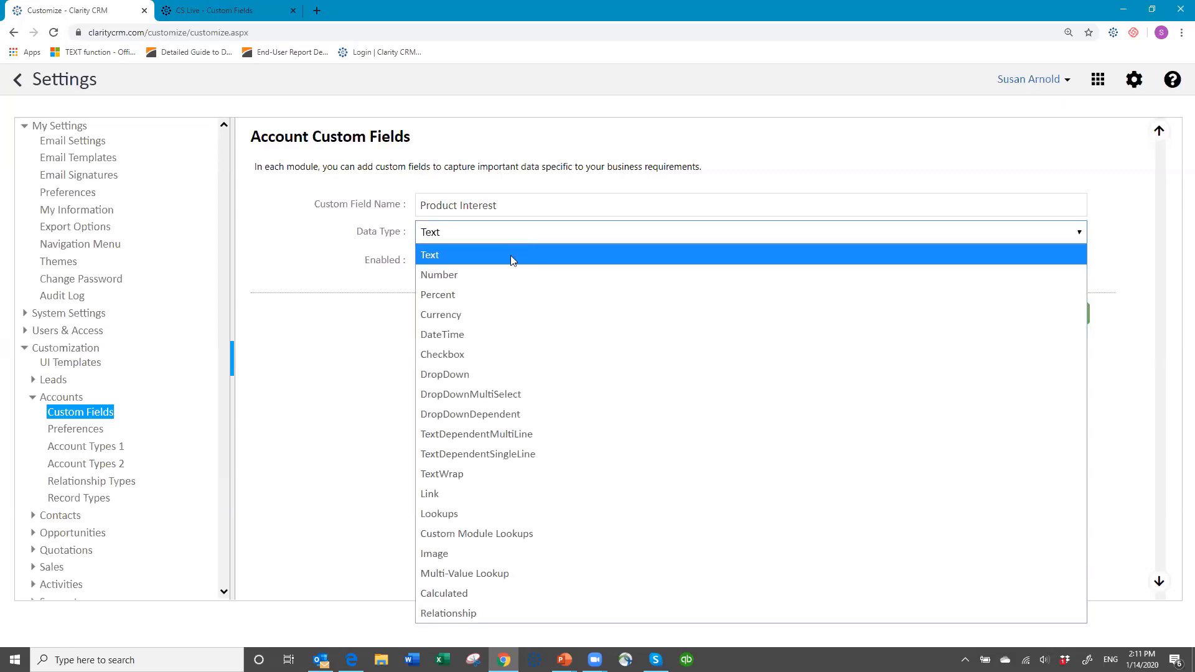
click(505, 394)
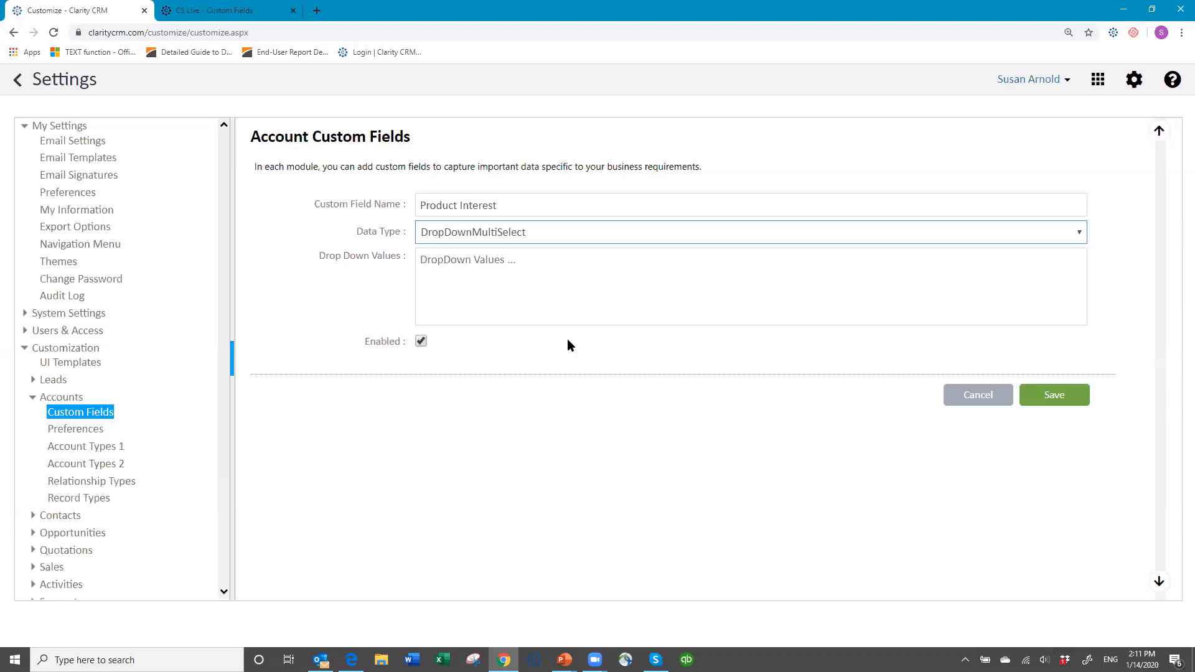
- Enter Table Linens, Glassware, Flatware and Dishware as the Product Interest field's drop-down values and save the field
click(446, 262)
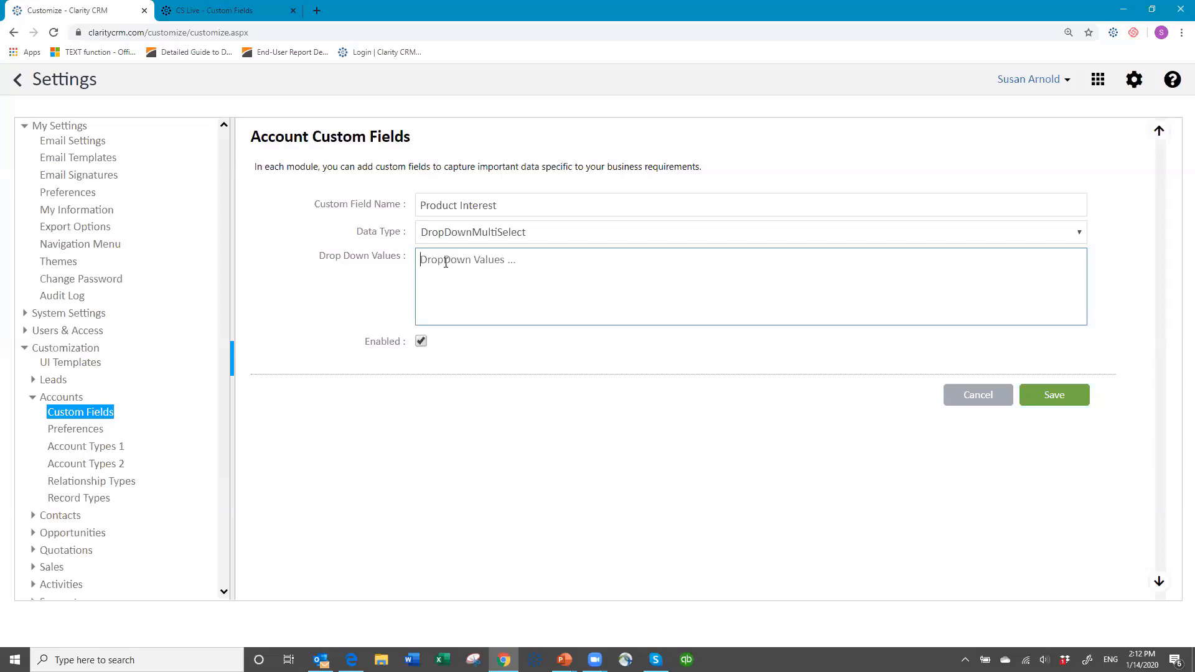
text(Table Linens)
key(Return)
text(Glassware)
key(Return)
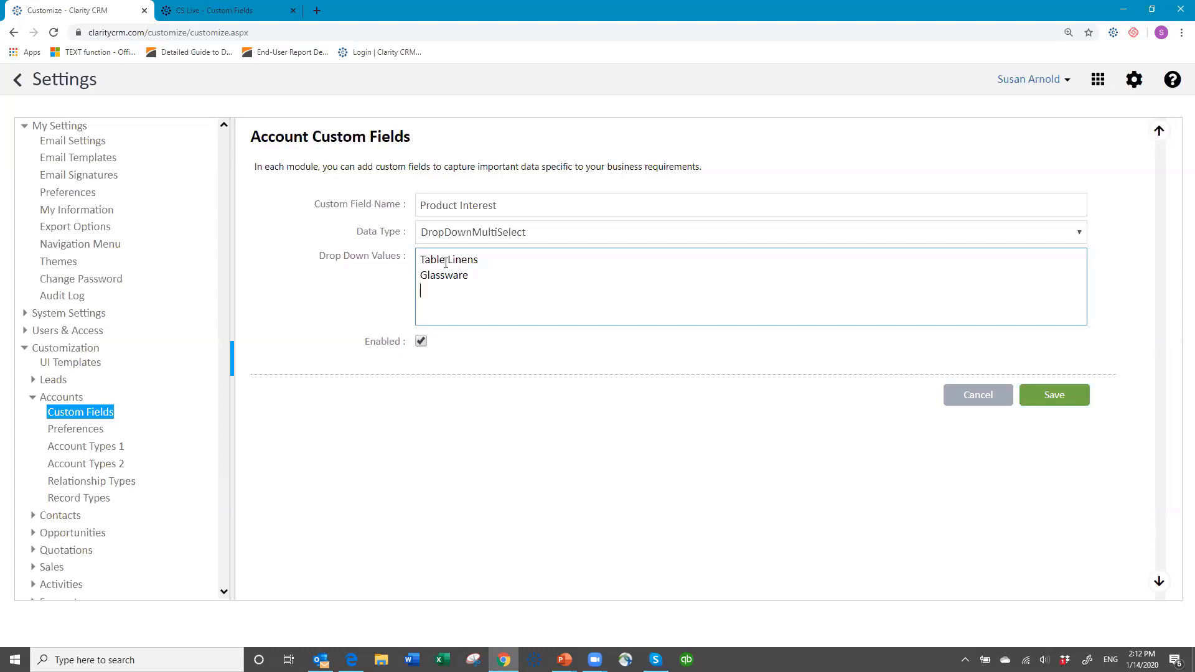
text(Flatware)
key(Return)
text(Dishware)
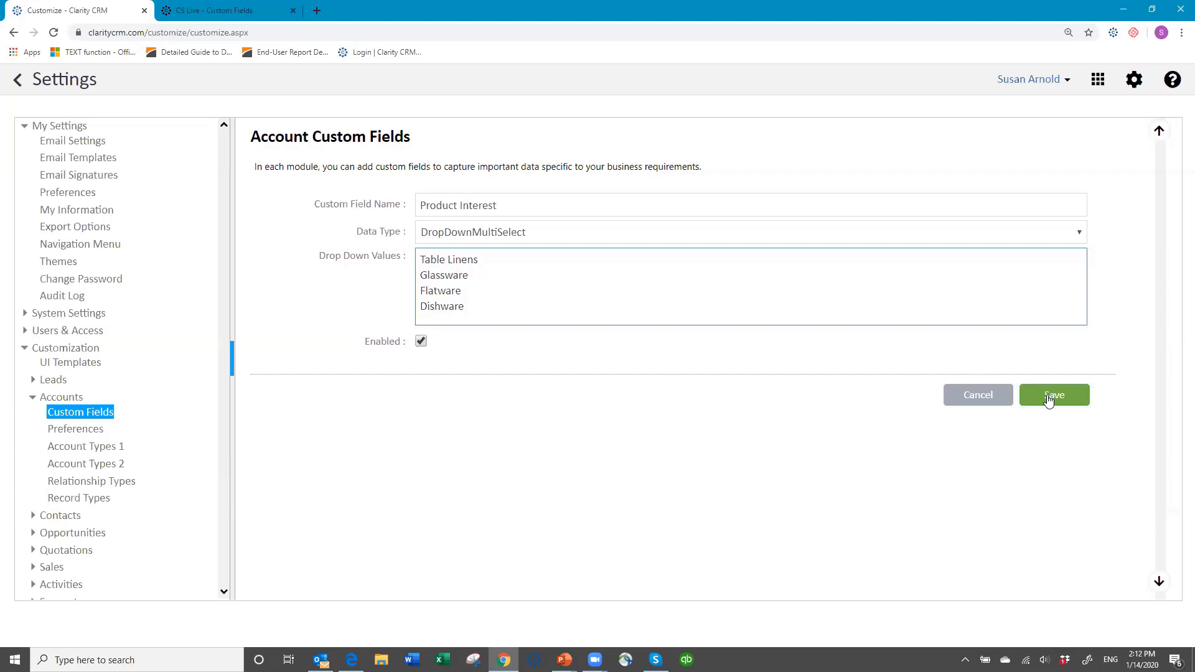
click(1049, 399)
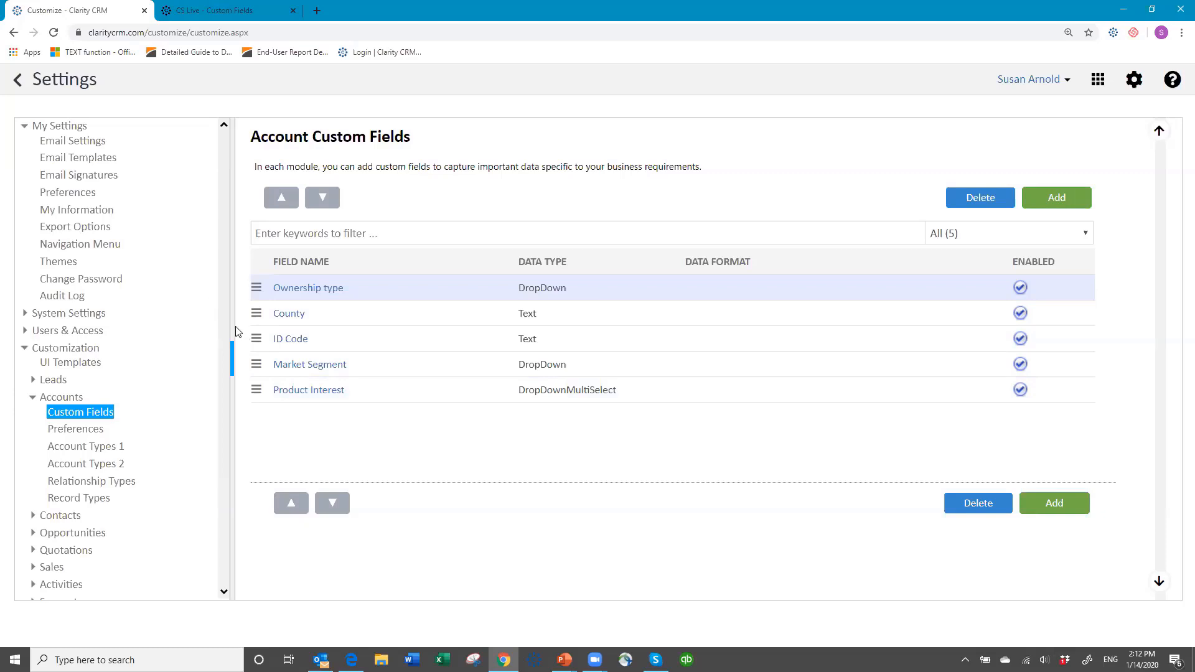
click(442, 336)
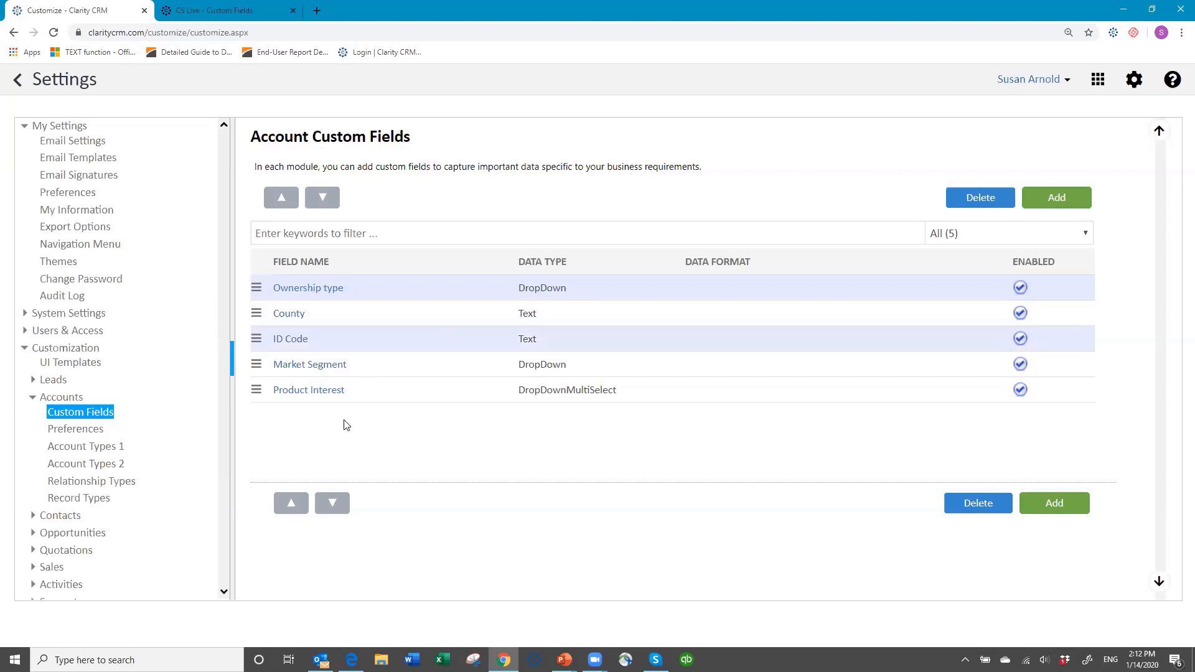
- Start another Accounts custom field and name it "Number of People served per day"
click(1058, 199)
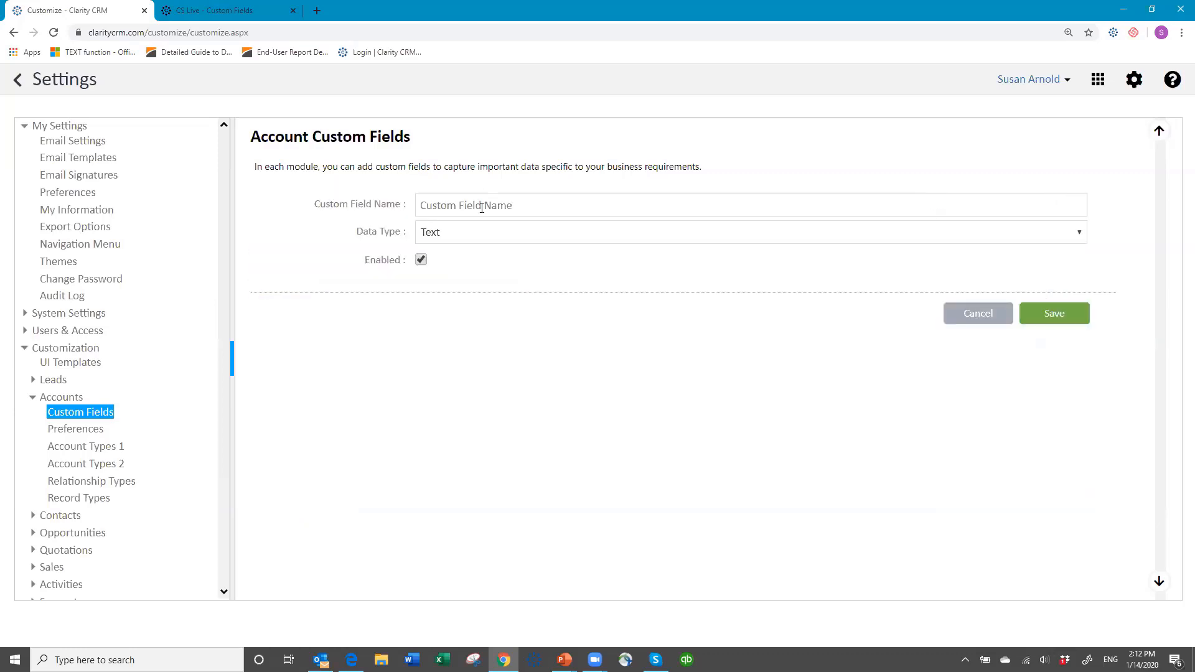
click(490, 205)
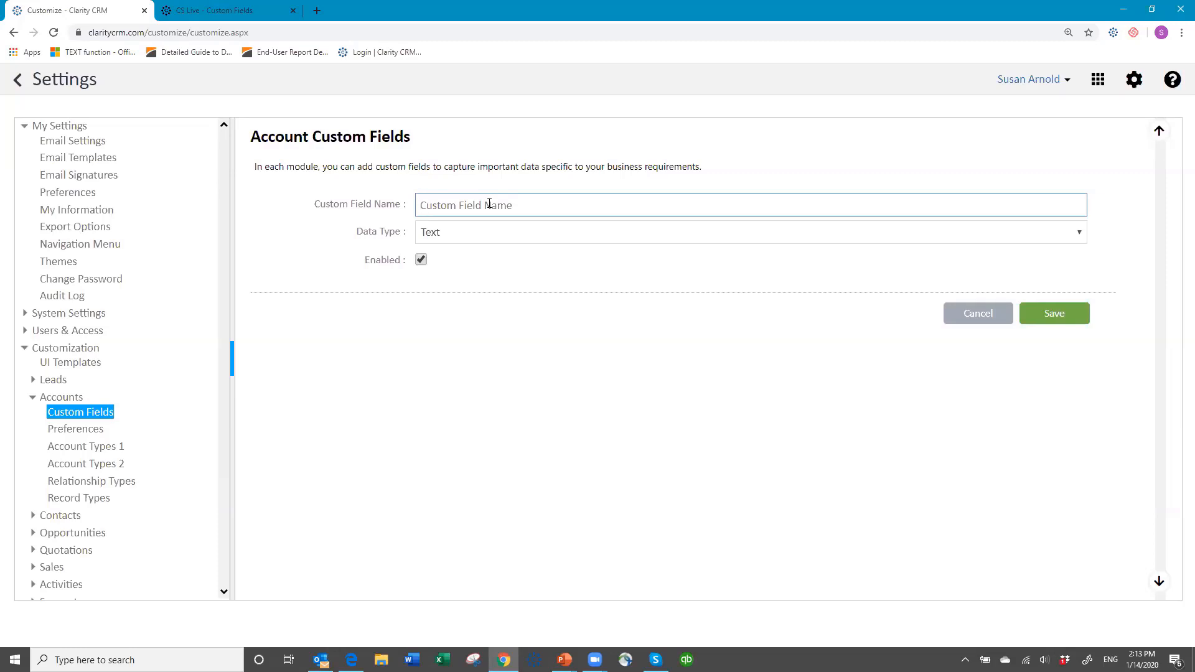
text(Number of People served per day)
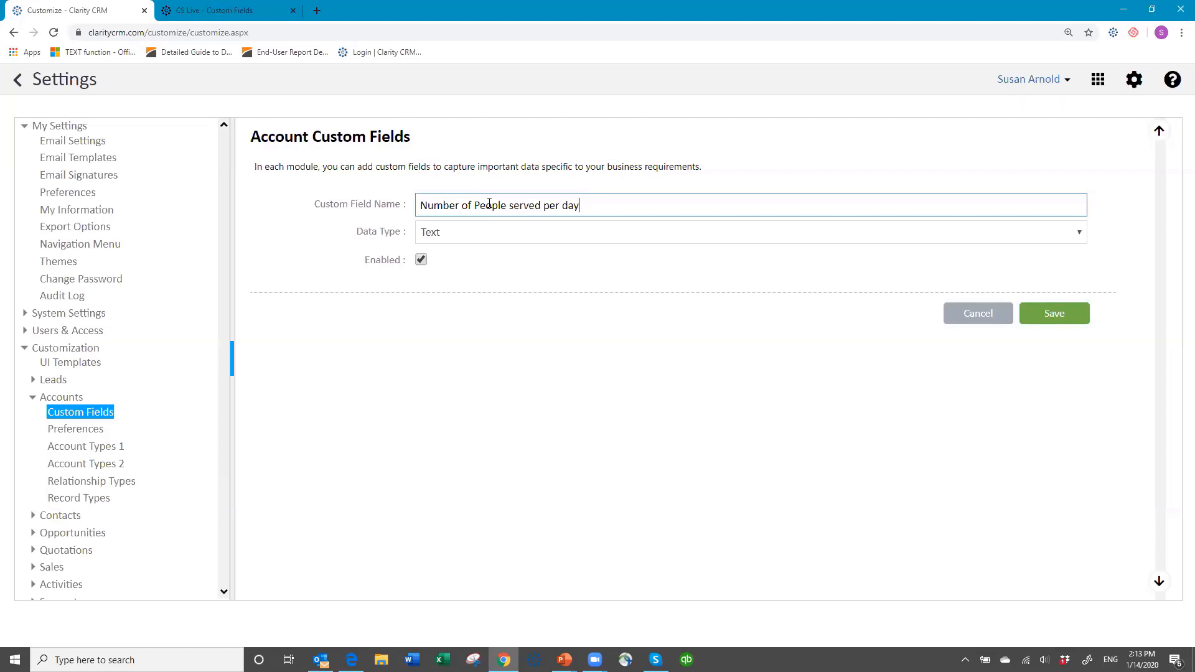
- Replace the new custom field's name with the shorter "#People Served"
key(BackSpace)
key(BackSpace)
key(BackSpace)
key(BackSpace)
key(BackSpace)
key(BackSpace)
key(BackSpace)
key(BackSpace)
key(BackSpace)
key(BackSpace)
key(BackSpace)
key(BackSpace)
key(BackSpace)
key(BackSpace)
key(BackSpace)
key(BackSpace)
key(BackSpace)
key(BackSpace)
key(BackSpace)
key(BackSpace)
key(BackSpace)
key(BackSpace)
key(BackSpace)
key(BackSpace)
key(BackSpace)
key(BackSpace)
text(#)
text(Per)
key(BackSpace)
key(BackSpace)
text(eople Served)
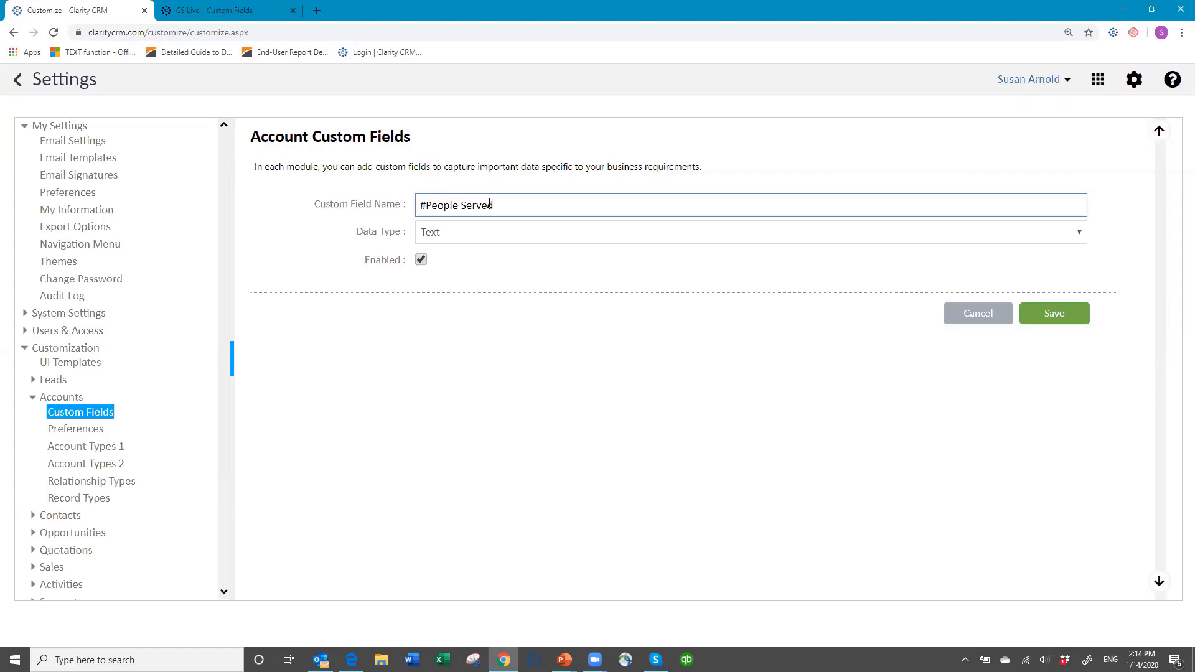
- Set the #People Served field to the Number data type with the "Without decimal digits: 1,235 -1,235" format and save it
click(490, 240)
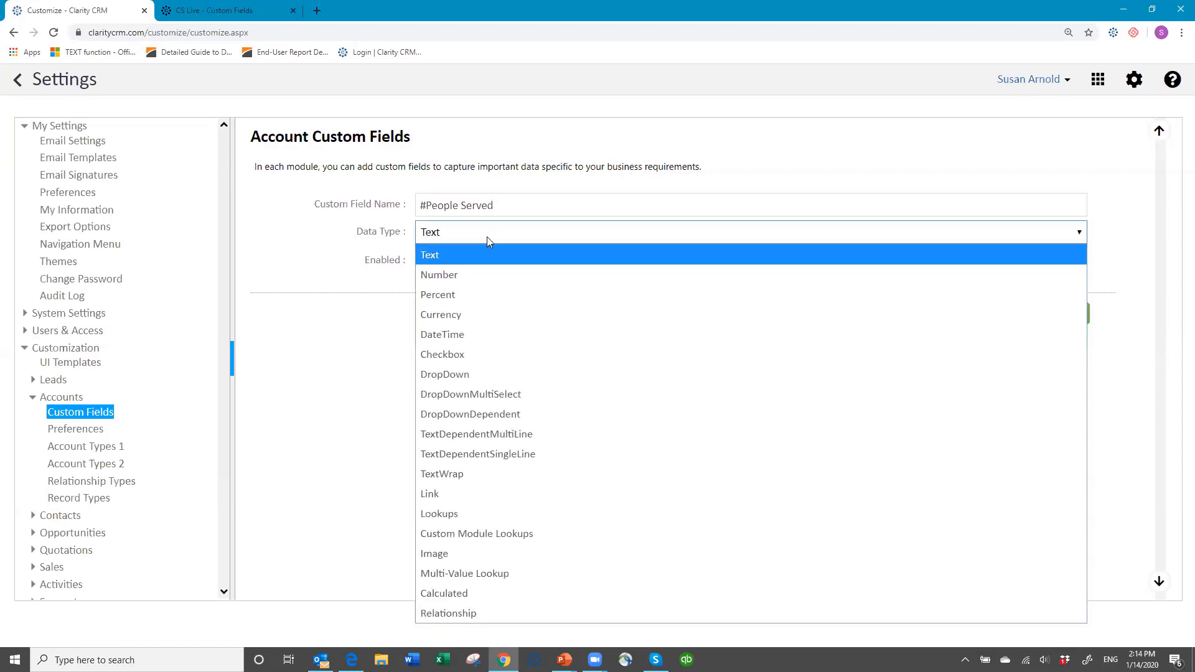
click(454, 276)
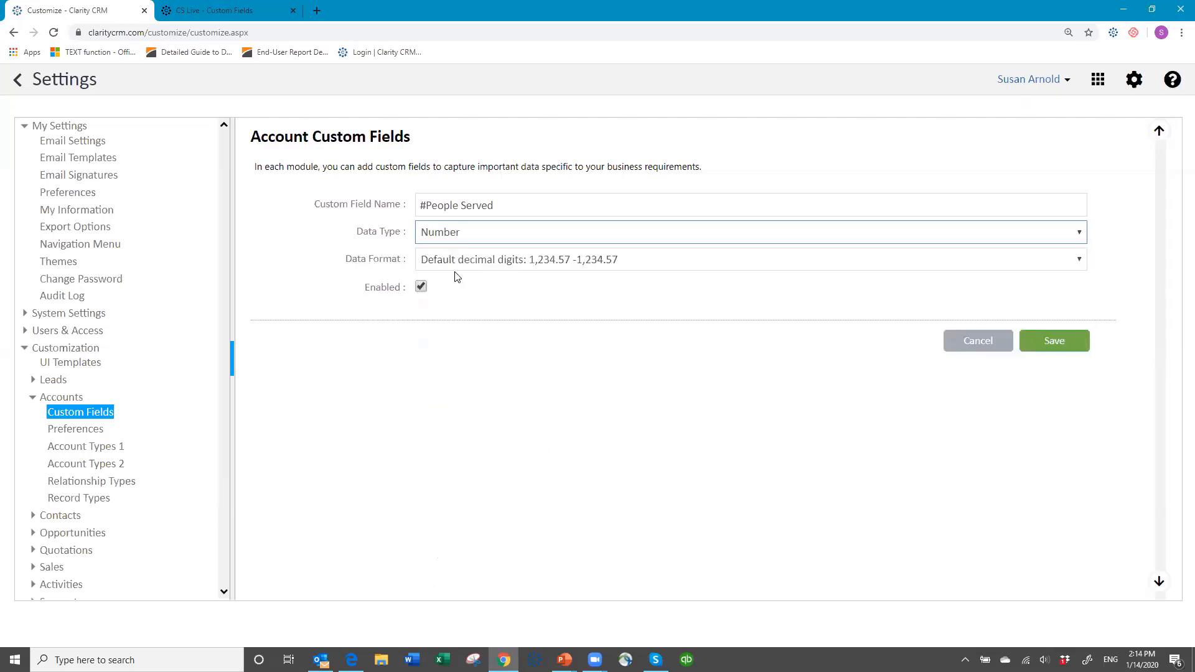
click(659, 266)
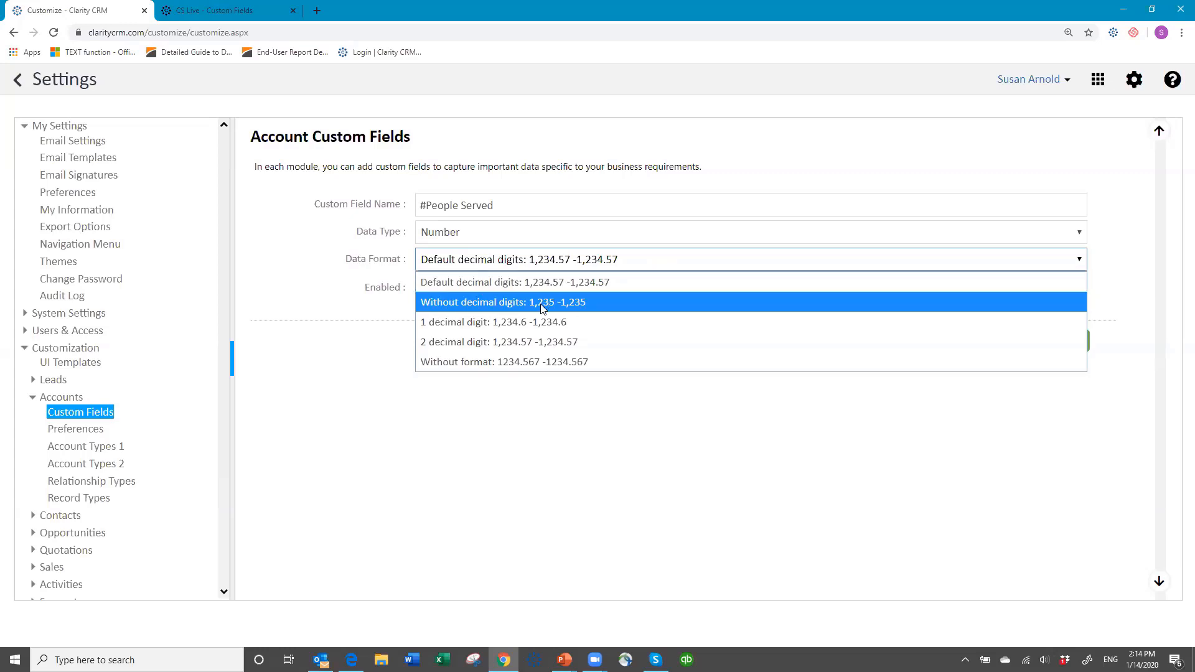
click(591, 301)
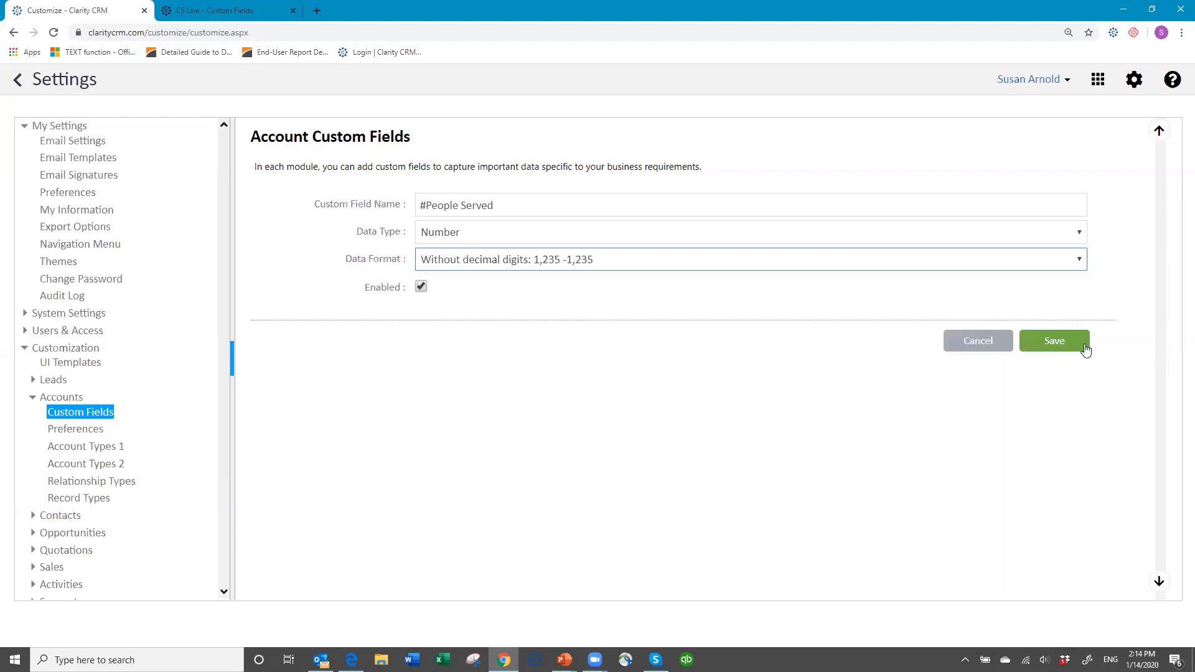
click(1051, 344)
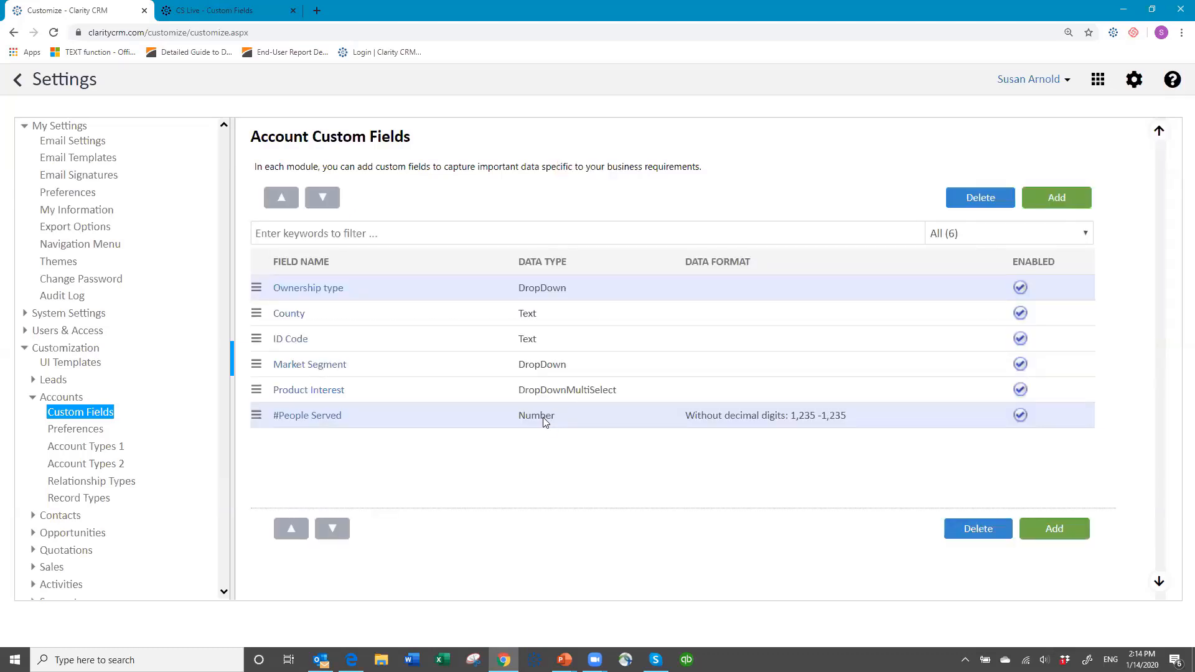
- Add an Accounts custom field named "Contract Date" with the DateTime data type and the 10/21/2014 format, and save it
click(1057, 198)
click(498, 205)
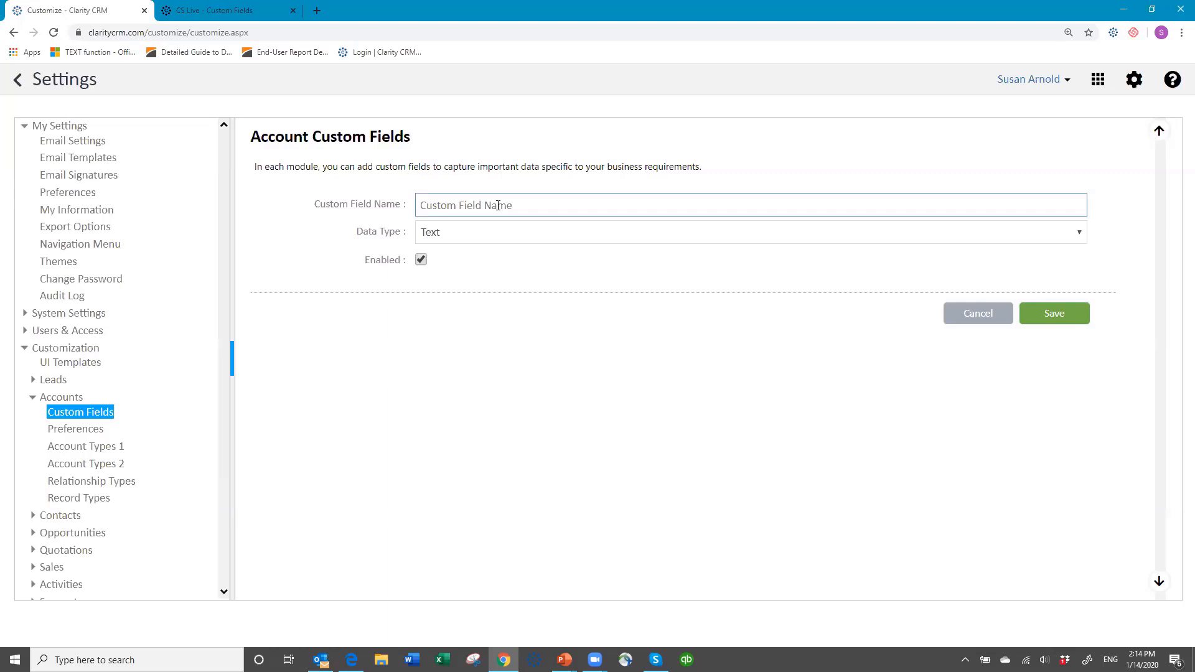
text(Contract Date)
click(483, 234)
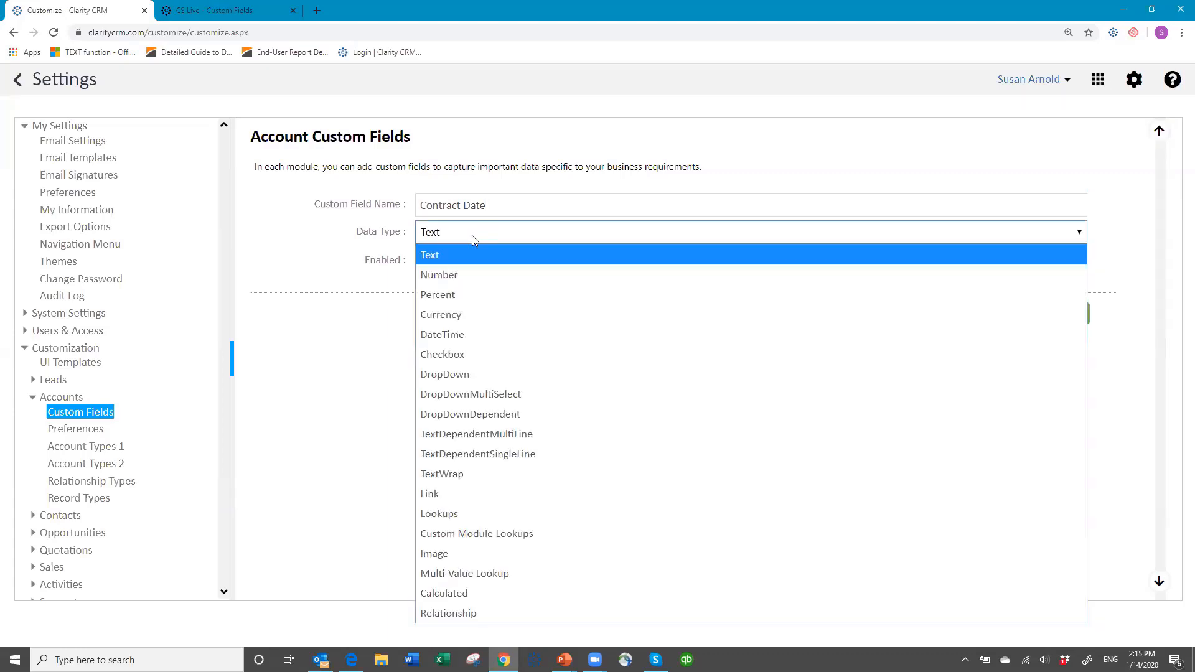
click(491, 335)
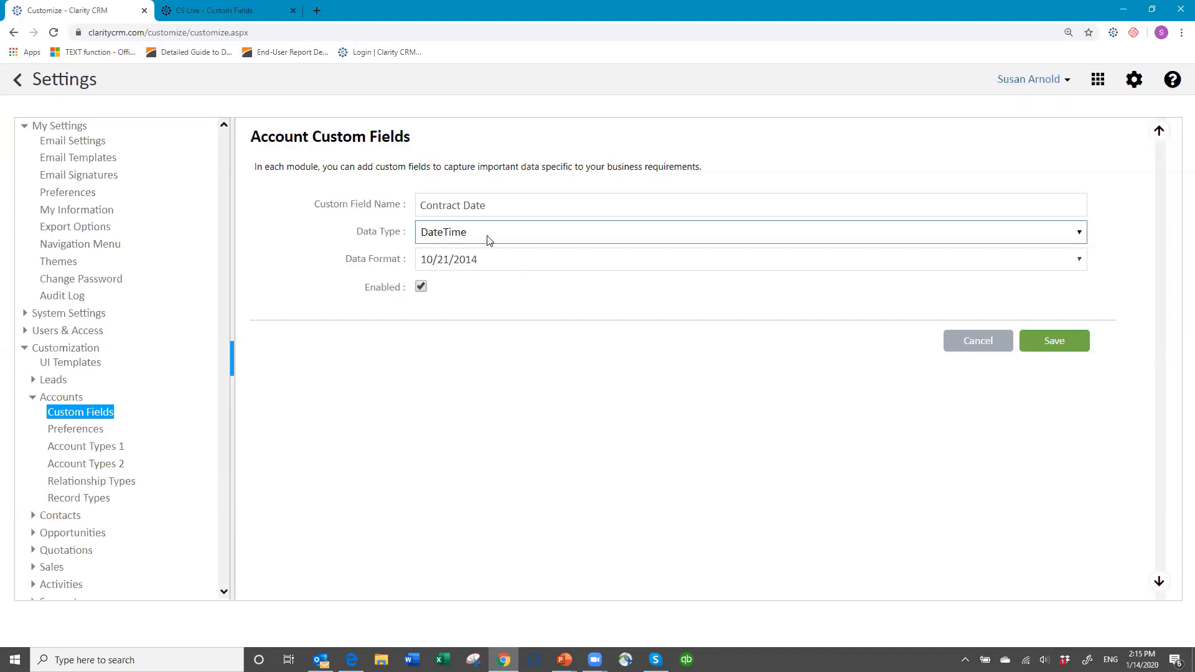
click(527, 263)
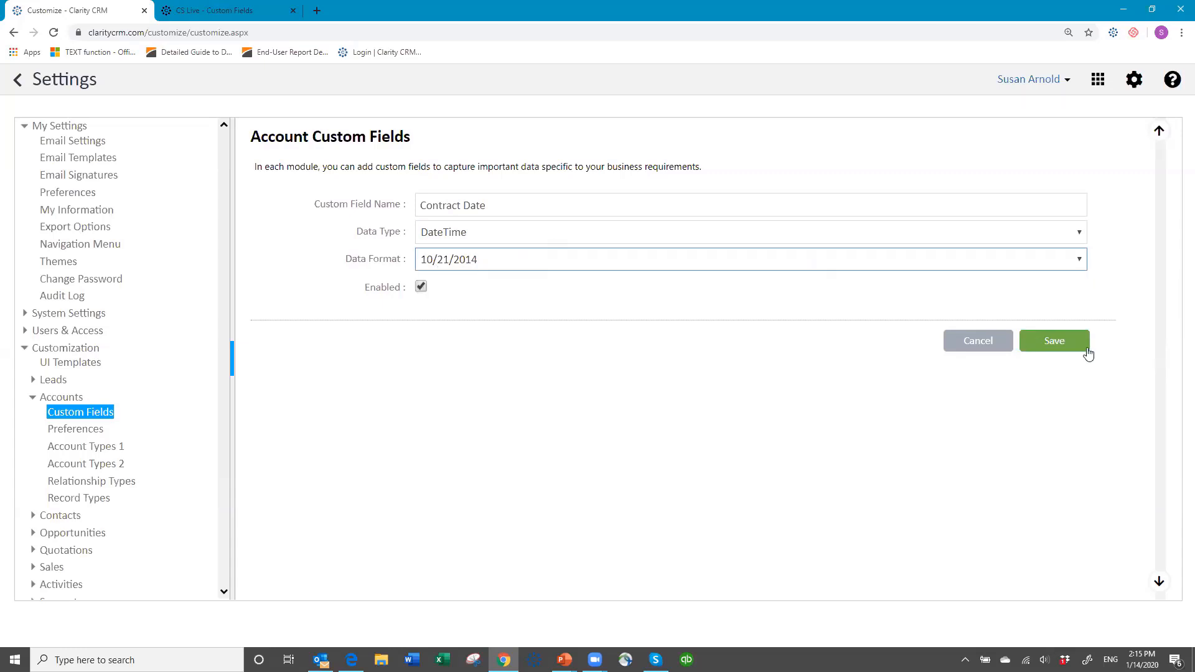
click(1055, 344)
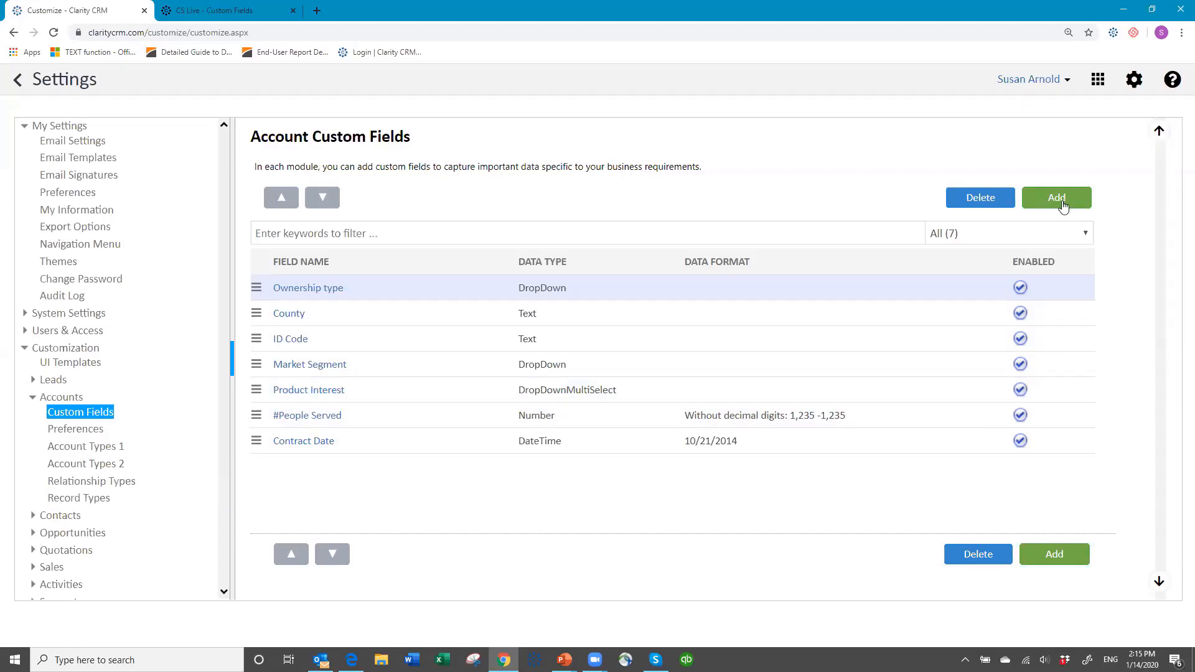
- Add an Accounts custom field named "Contract on File" with the Checkbox data type and save it
click(1063, 201)
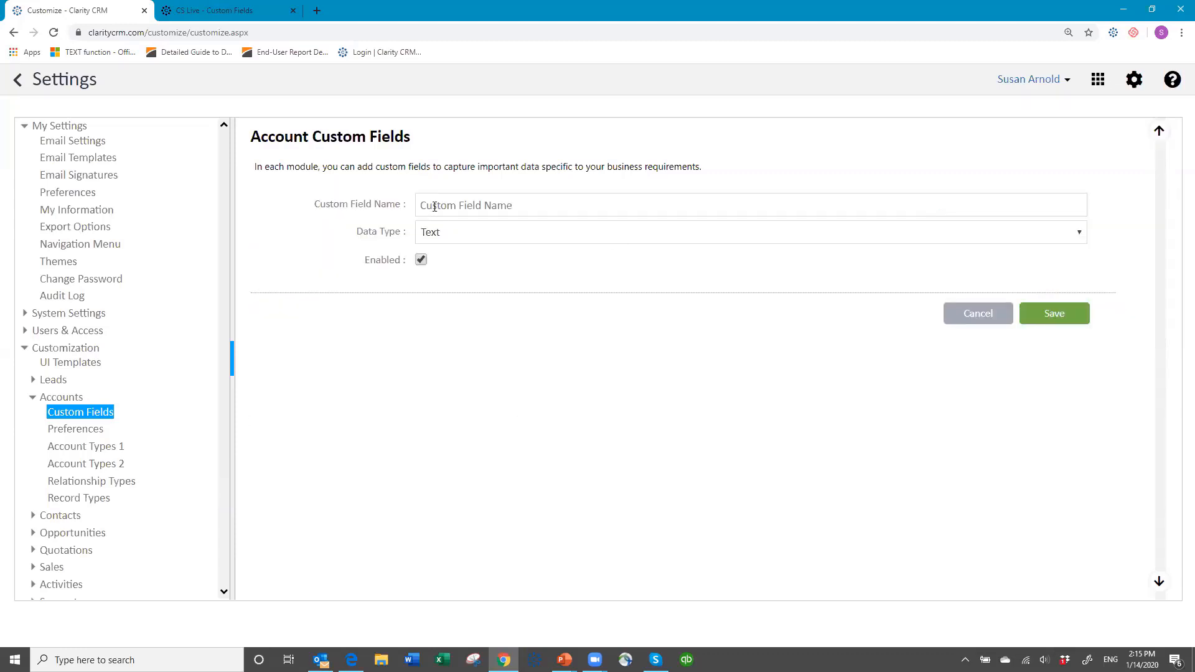
click(568, 207)
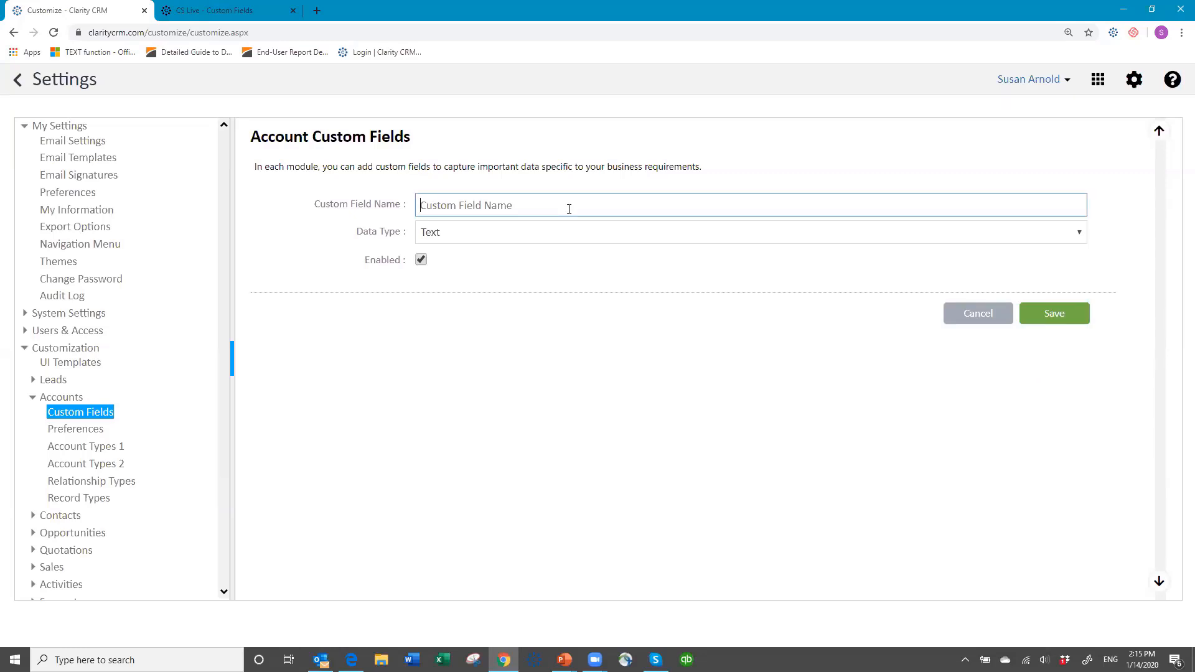
text(Contract on File)
click(562, 233)
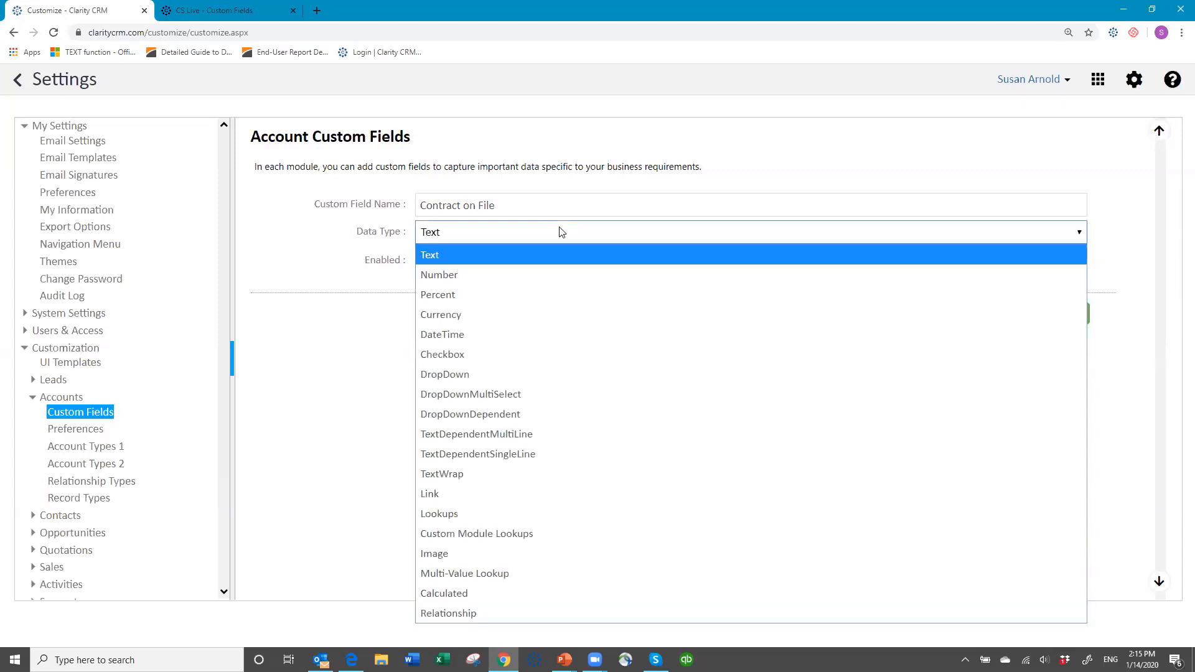
click(500, 354)
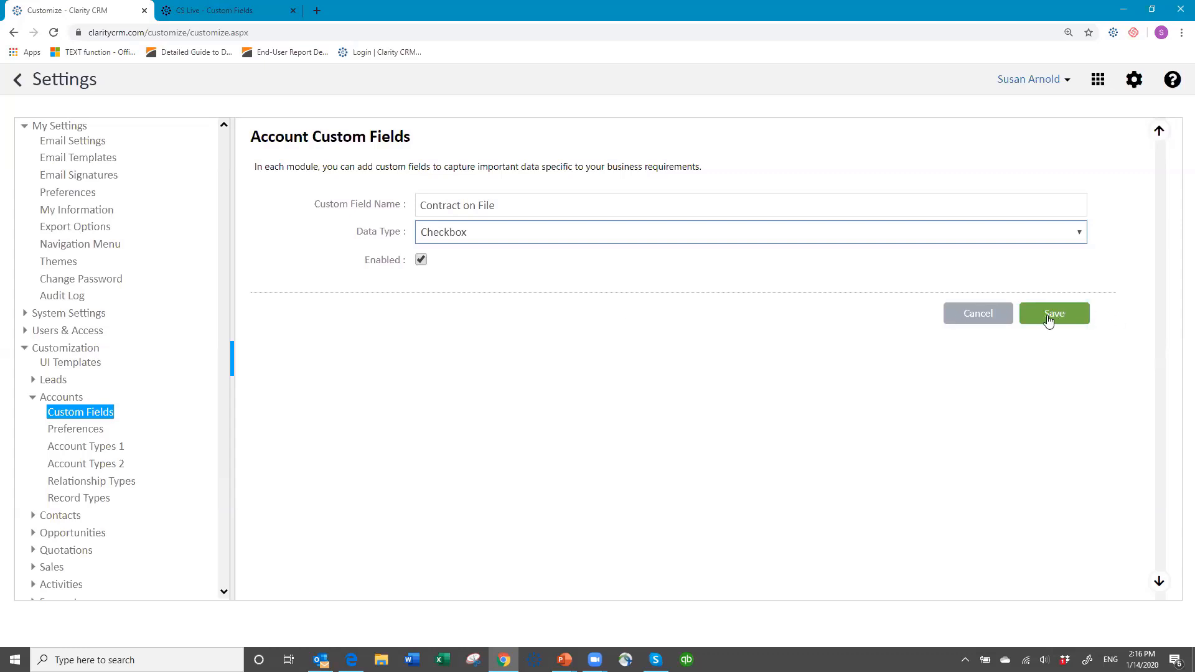
click(1049, 319)
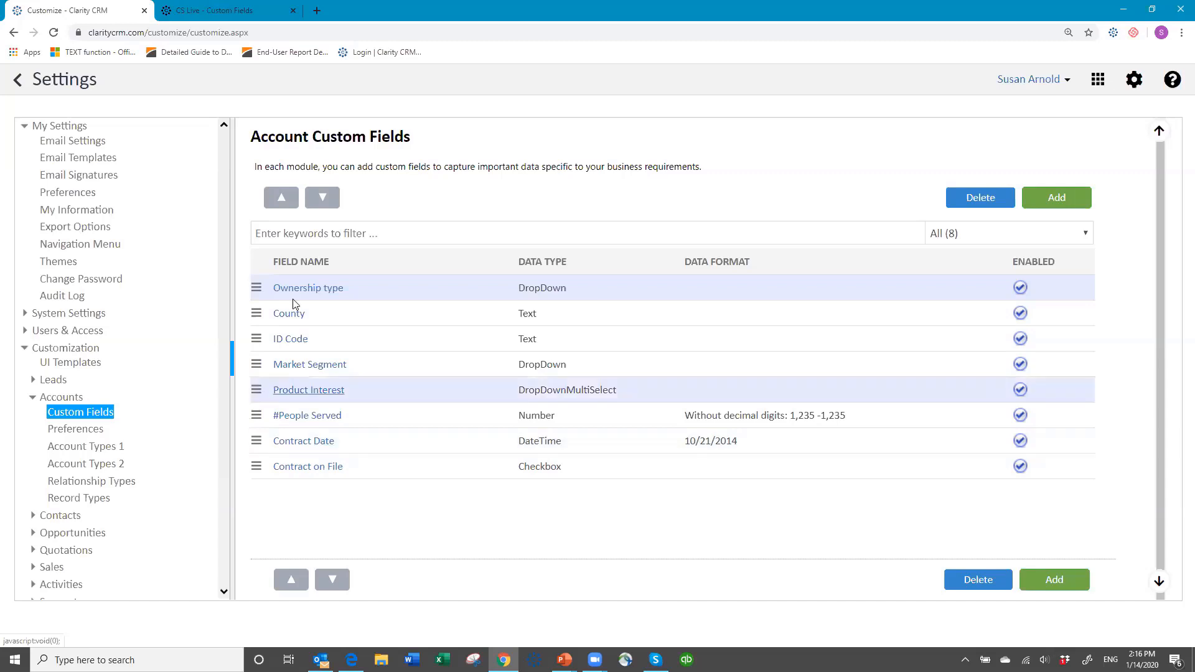
- Open the Account UI Template from the customization settings and load the (Base Template) profile
click(46, 367)
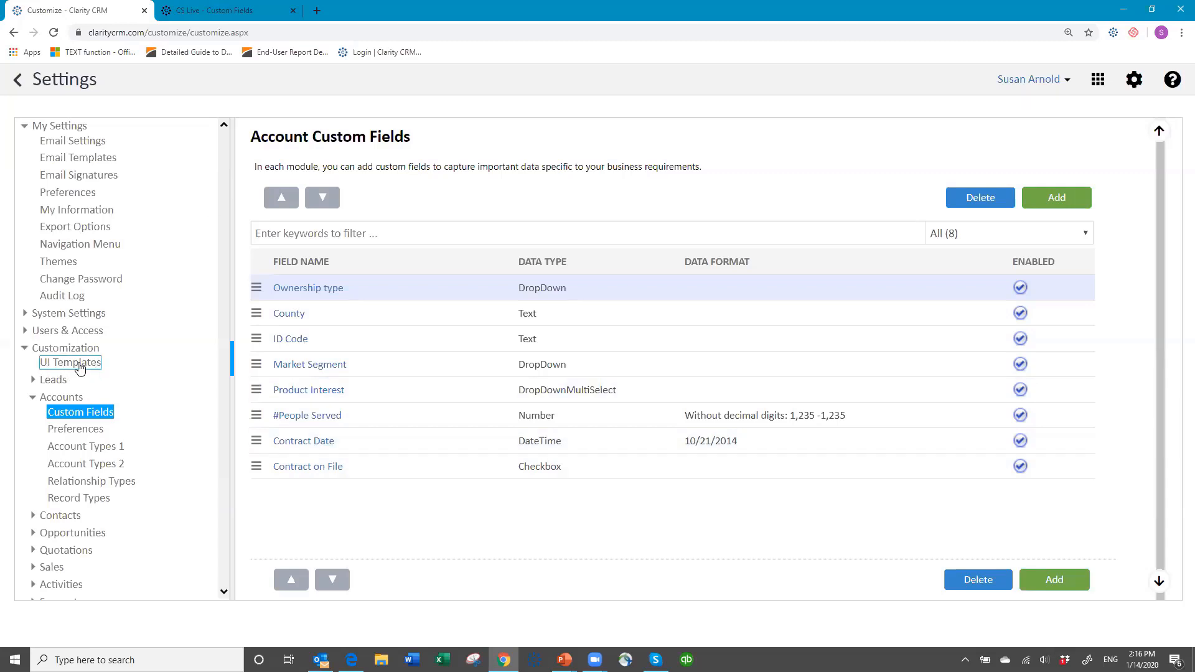
click(80, 368)
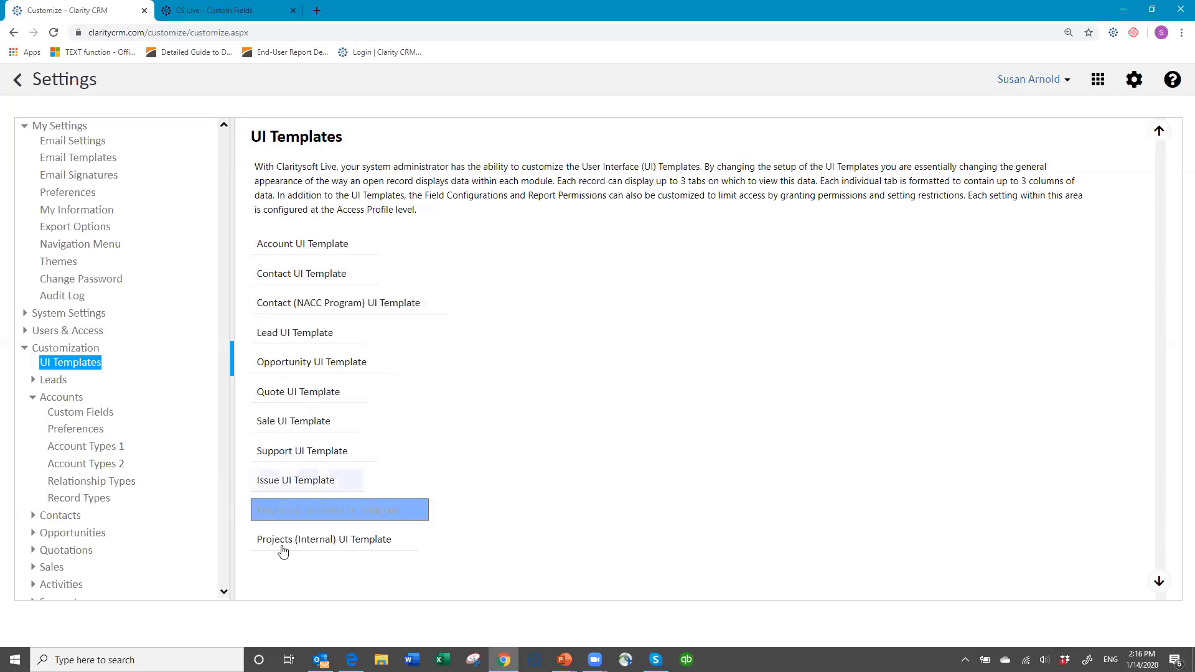
click(303, 249)
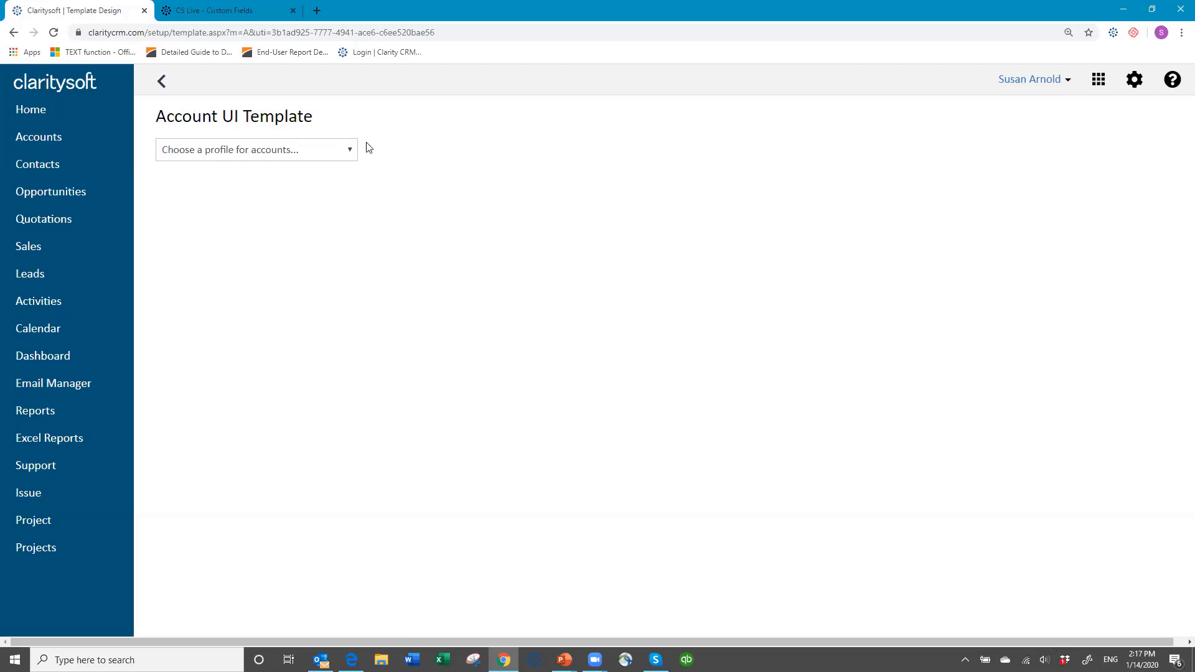
click(352, 154)
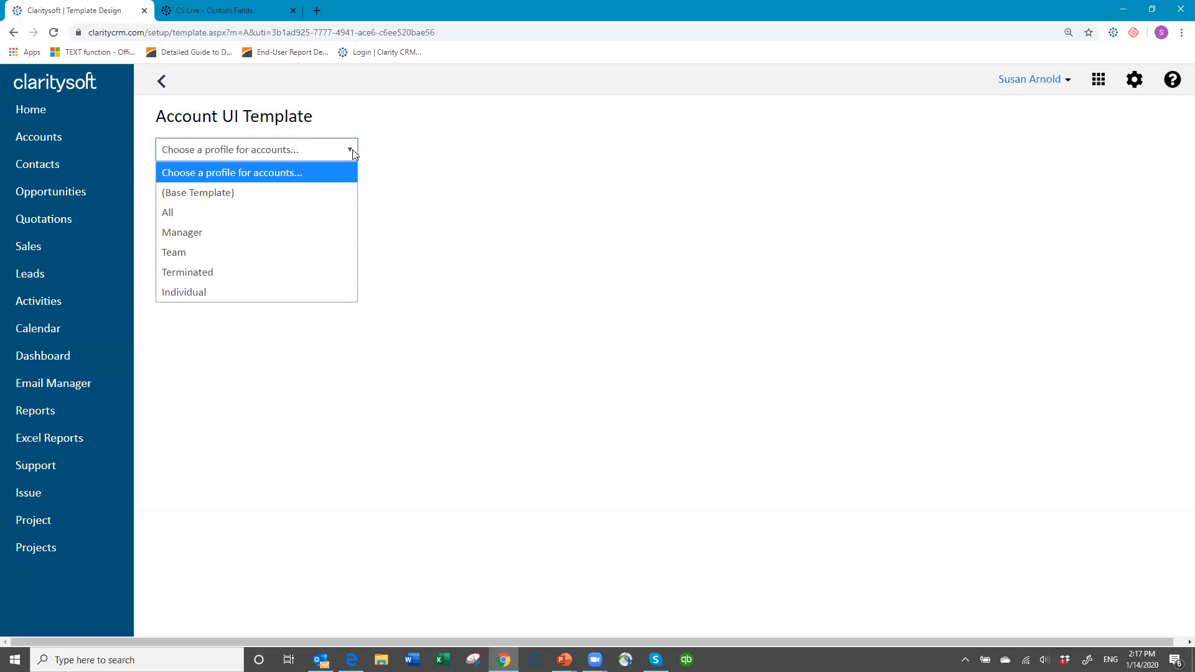
click(218, 194)
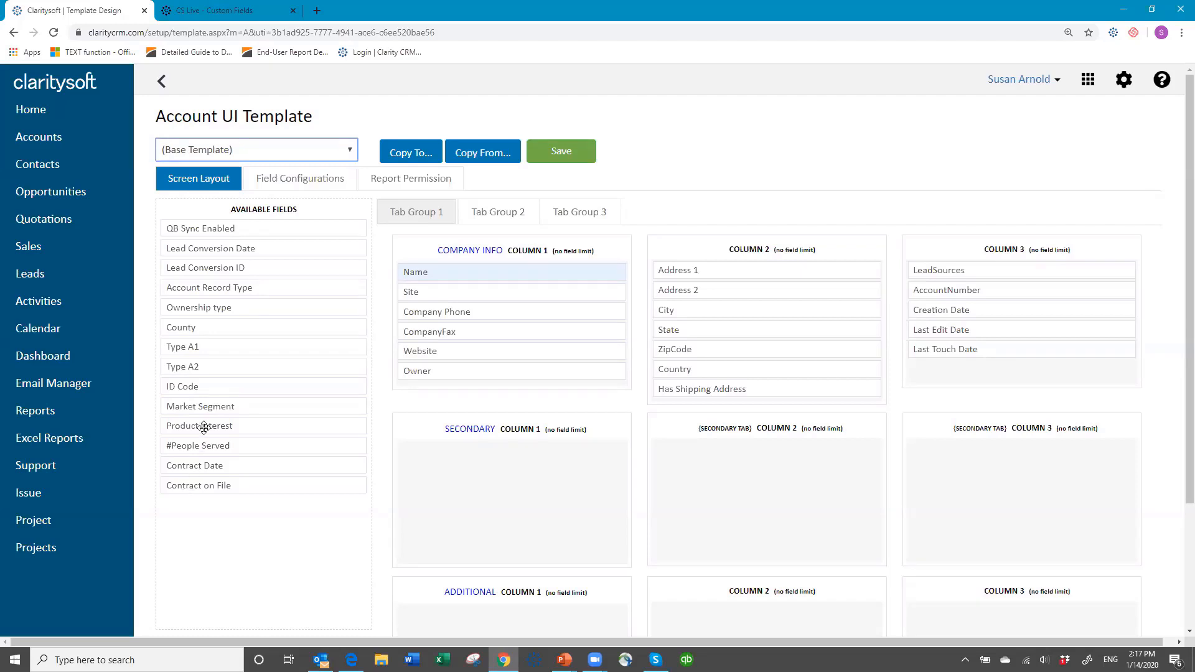
- Place ID Code below Site in Company Info column 1 and move Website to the start of column 3
drag(205, 382, 452, 311)
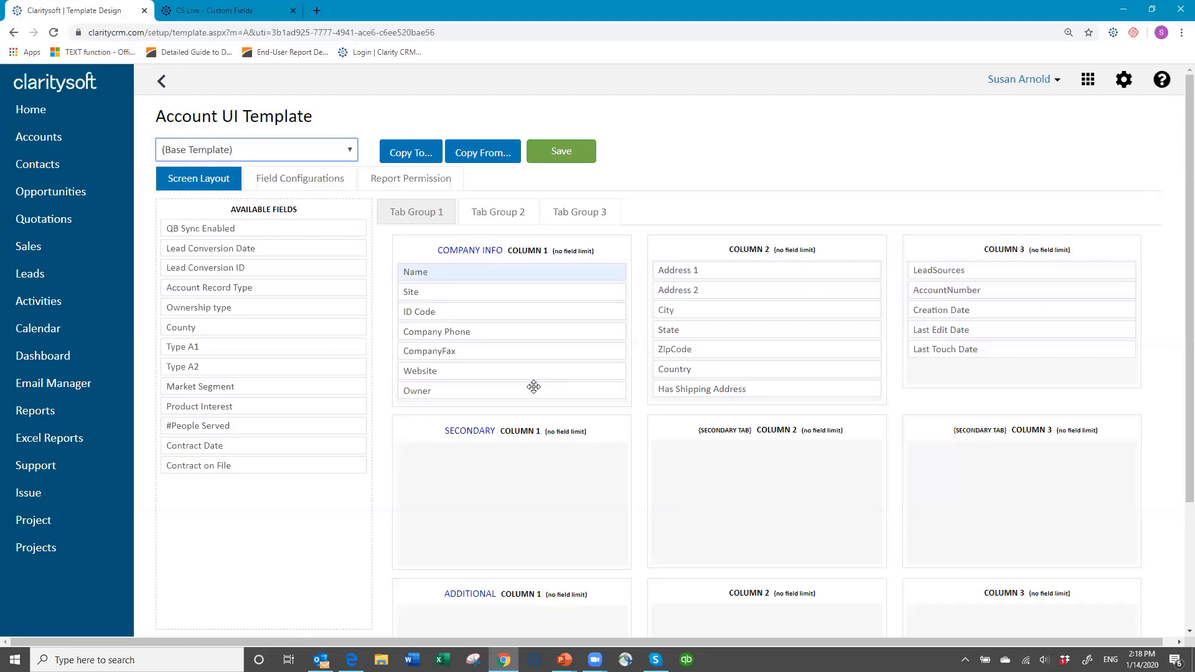
drag(507, 368, 1030, 274)
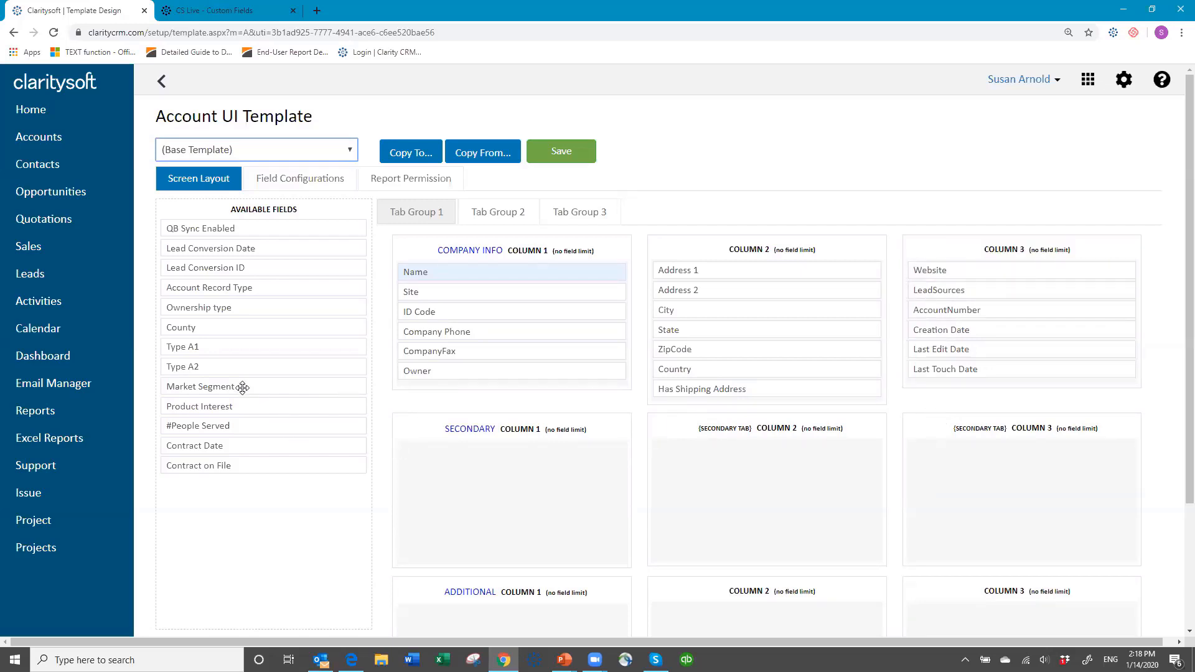
- Add Market Segment, Product Interest and #People Served above Owner in Company Info column 1, and Contract Date and Contract on File above Website in column 3
drag(242, 387, 482, 374)
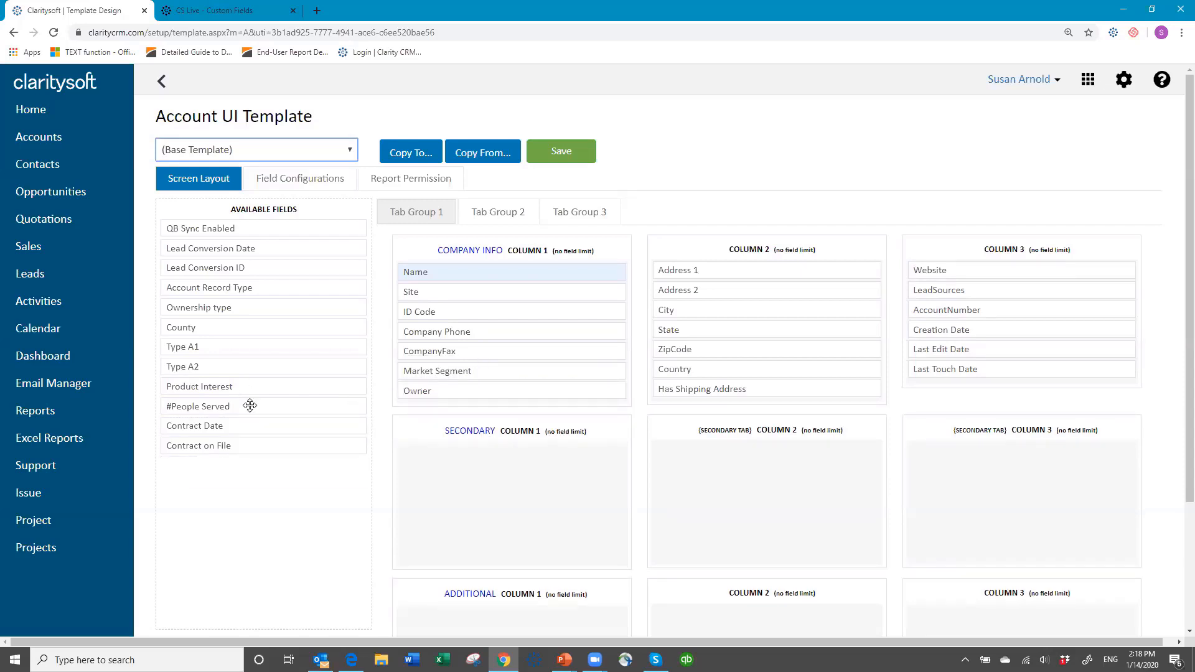
drag(246, 387, 396, 389)
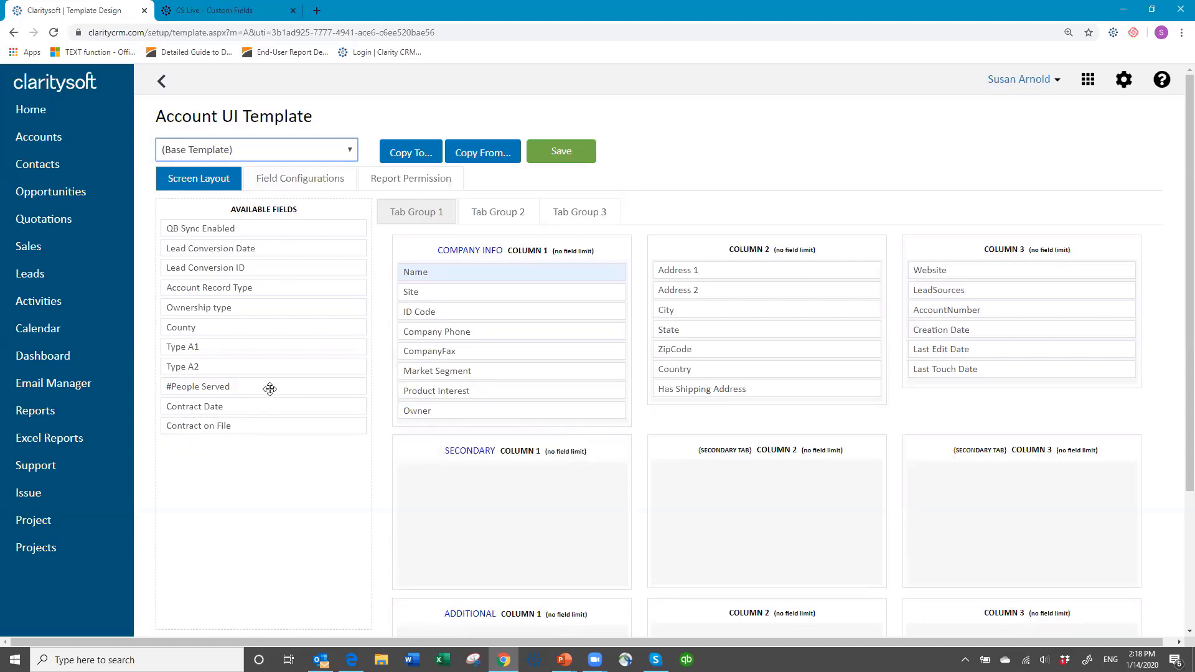
drag(307, 398, 501, 404)
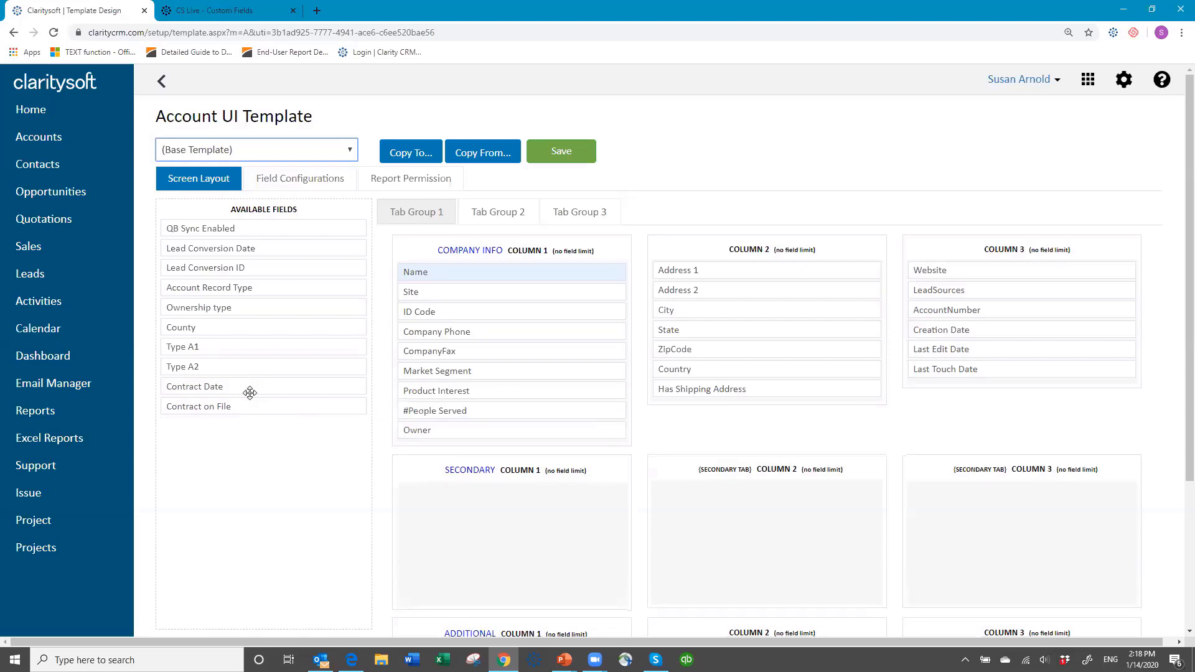
drag(195, 387, 998, 268)
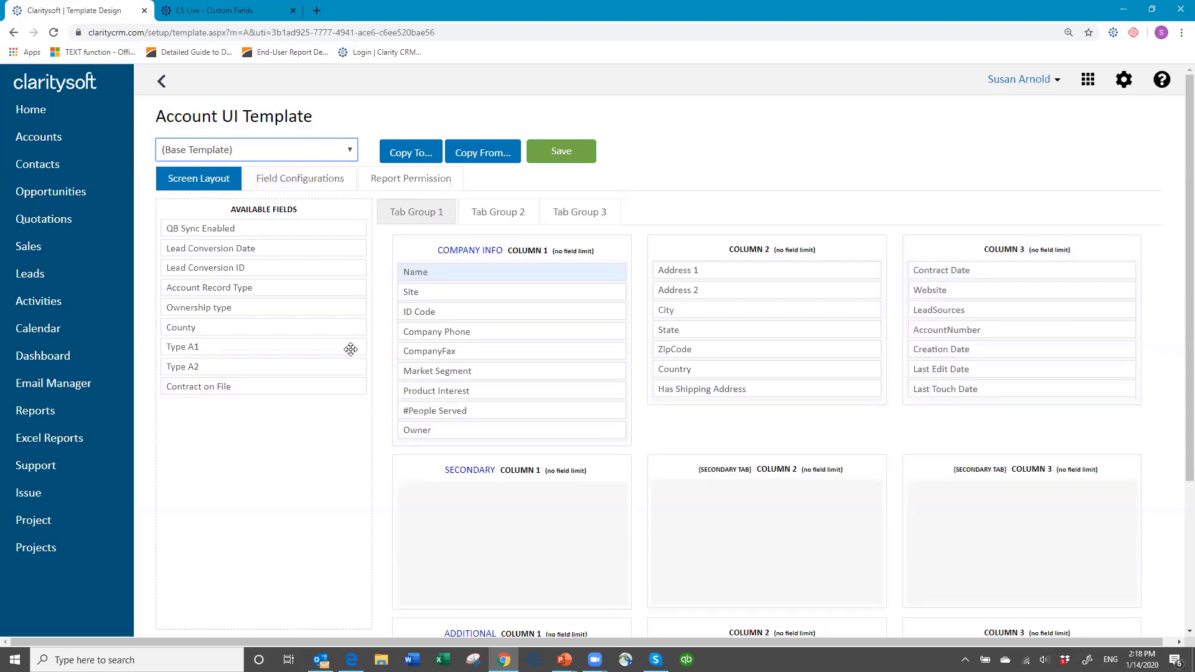
drag(283, 388, 1031, 290)
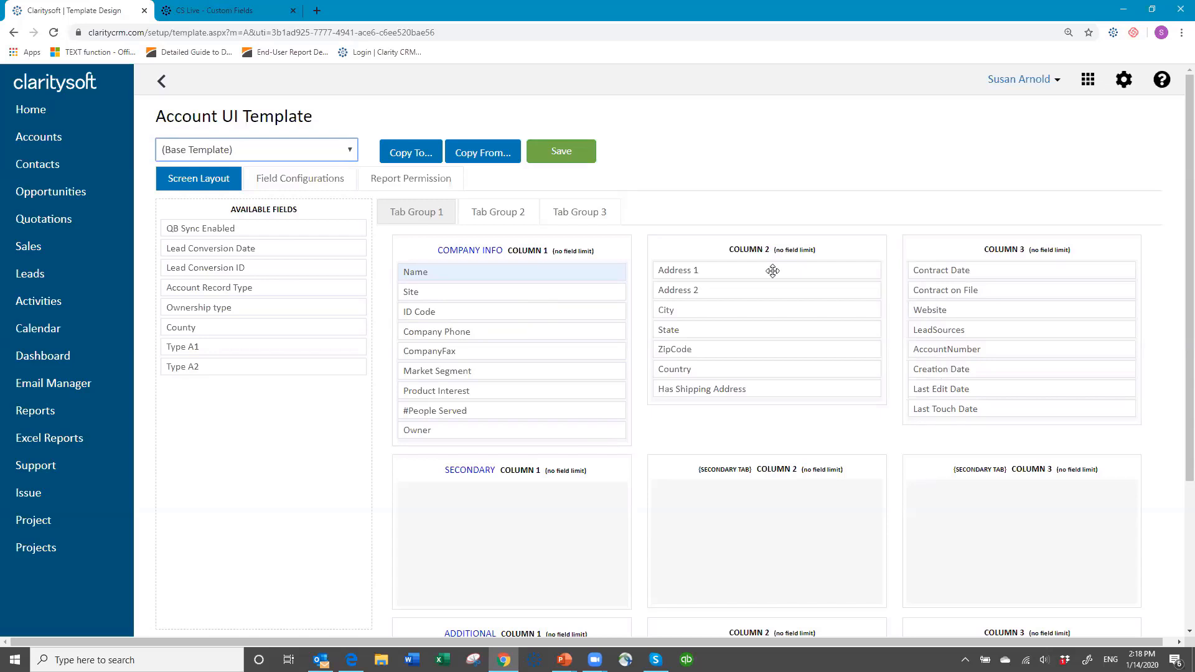
- Make Company Phone a required field in the base template's field configurations and review the settings of the other fields
click(293, 181)
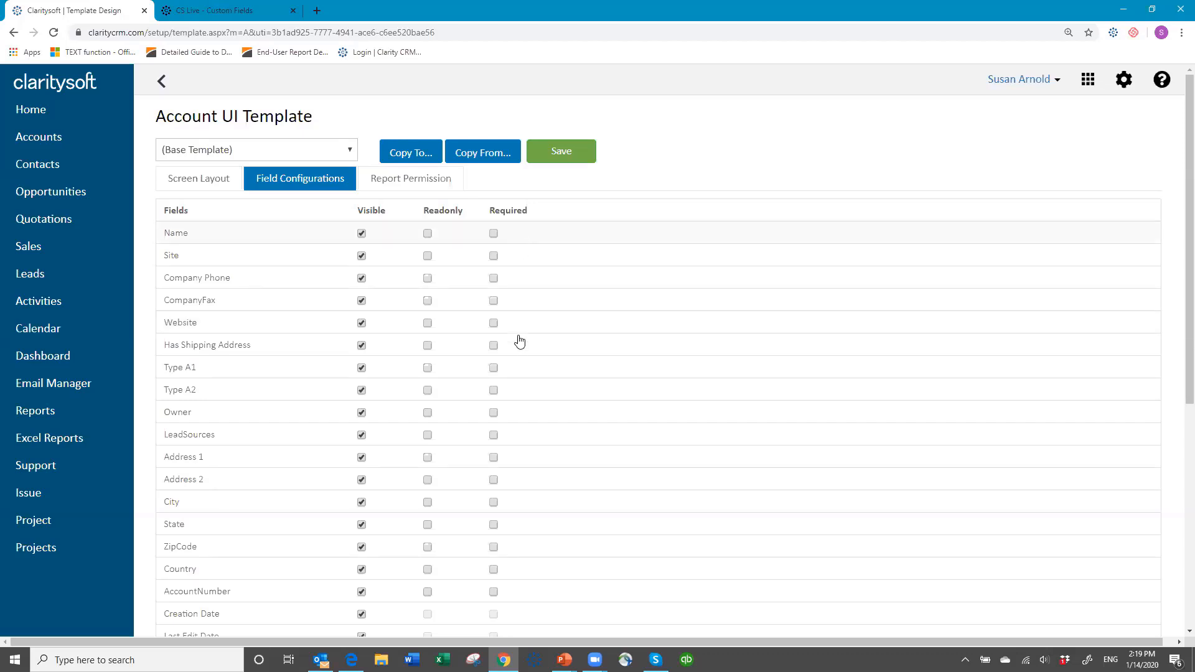
click(494, 279)
scroll(604, 387, down, 5)
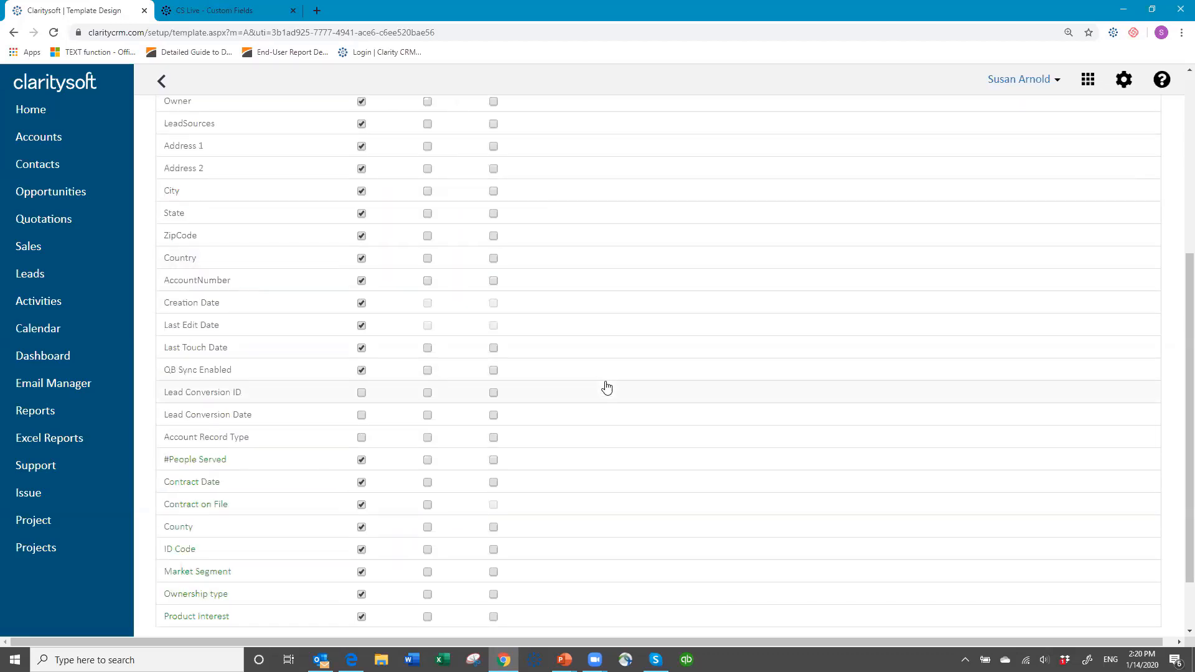
scroll(607, 387, up, 5)
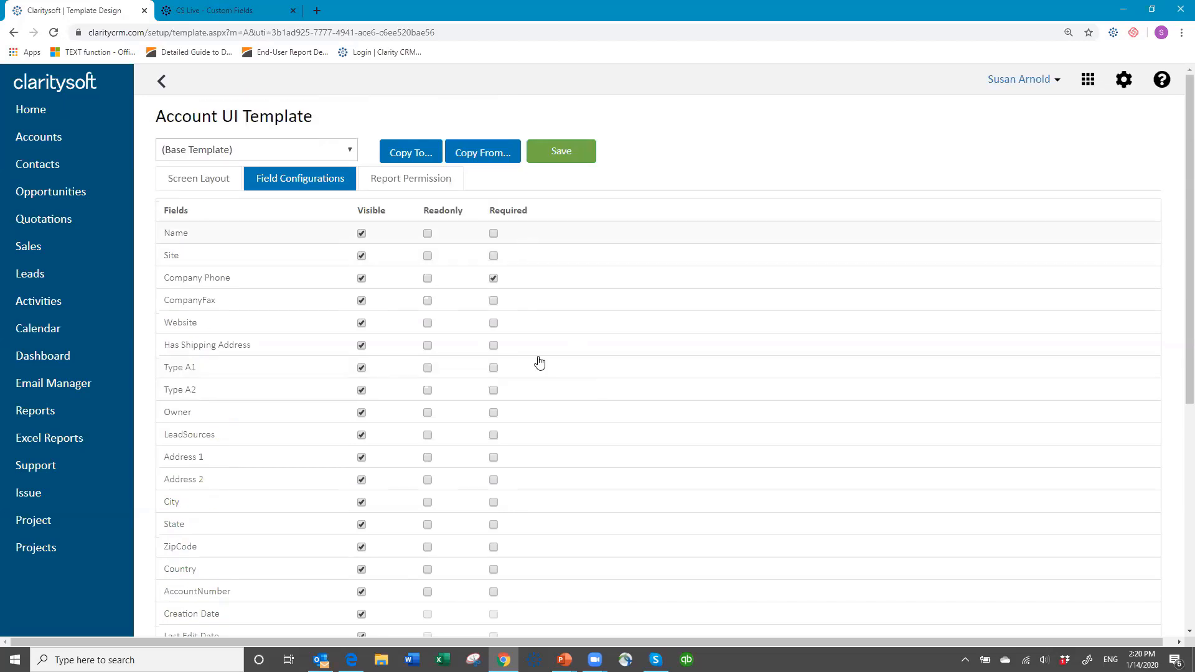
scroll(561, 436, down, 4)
scroll(561, 436, down, 3)
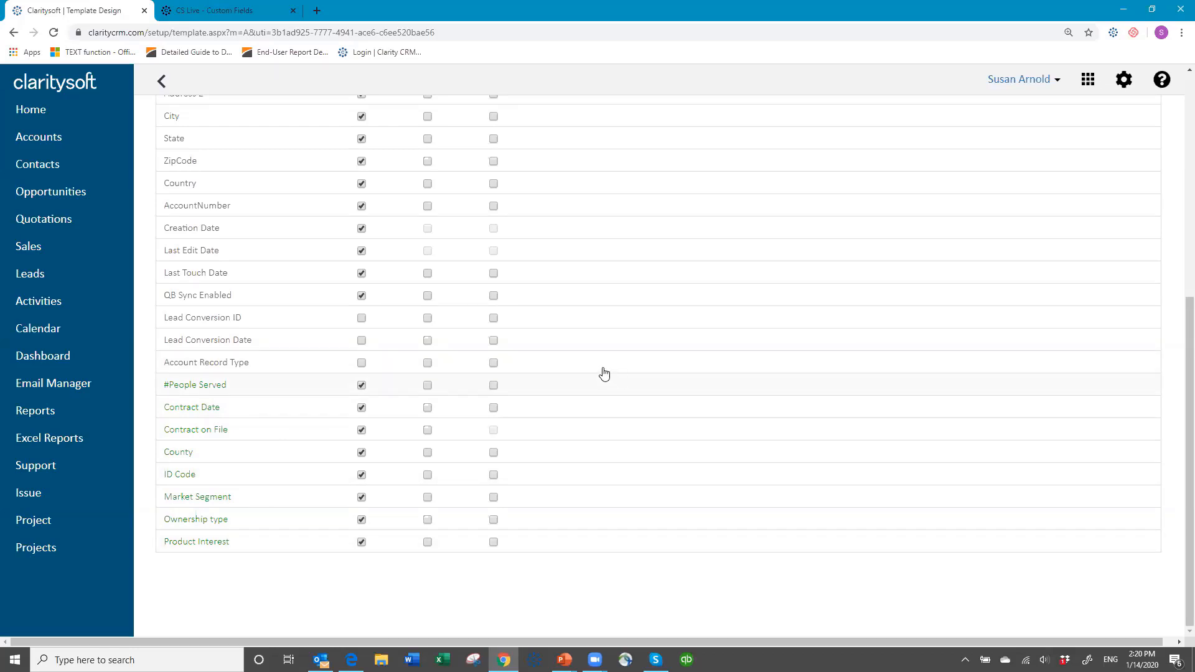
scroll(604, 372, up, 6)
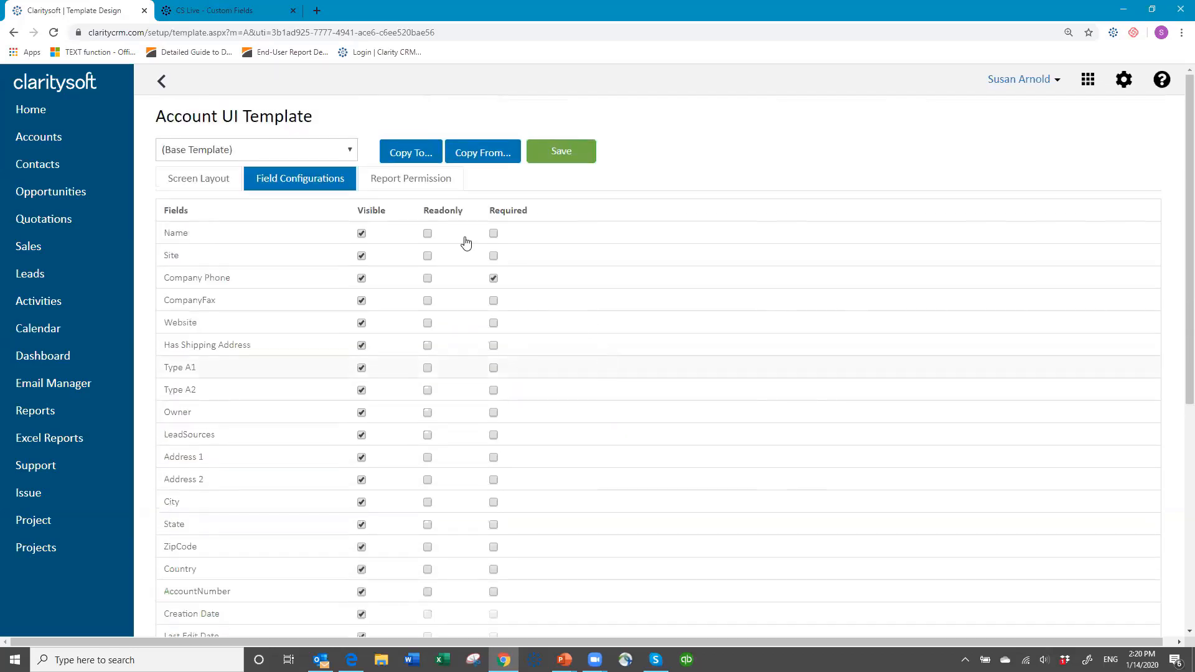
- Return to the base template's screen layout and save the template changes
click(219, 183)
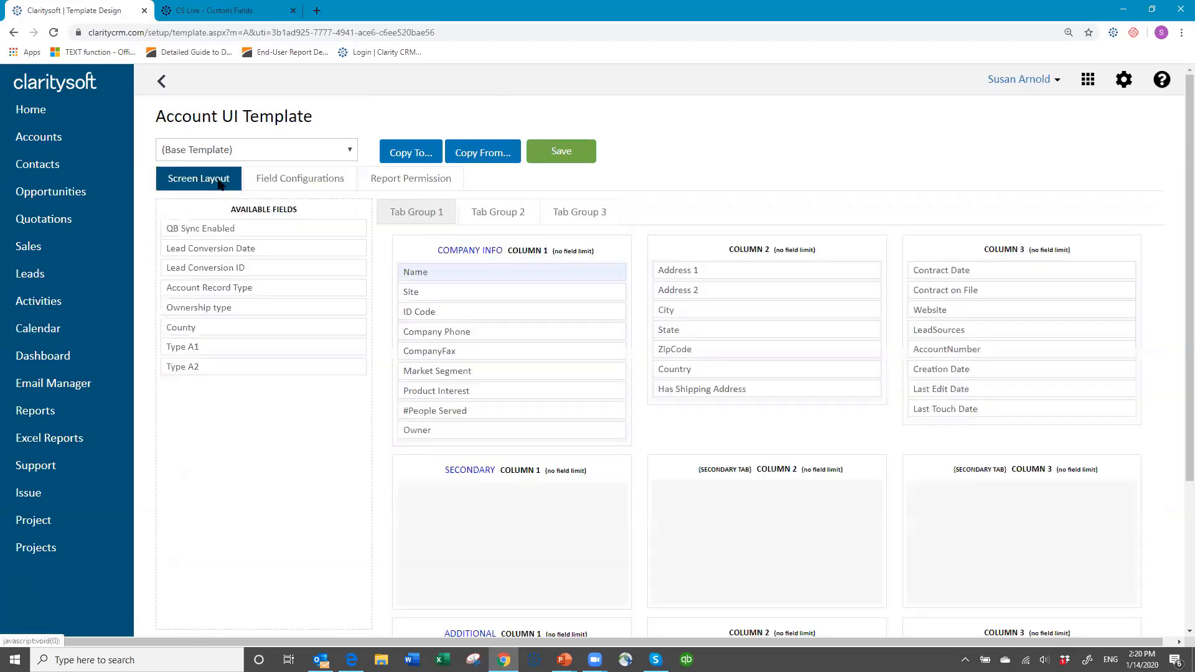
click(566, 156)
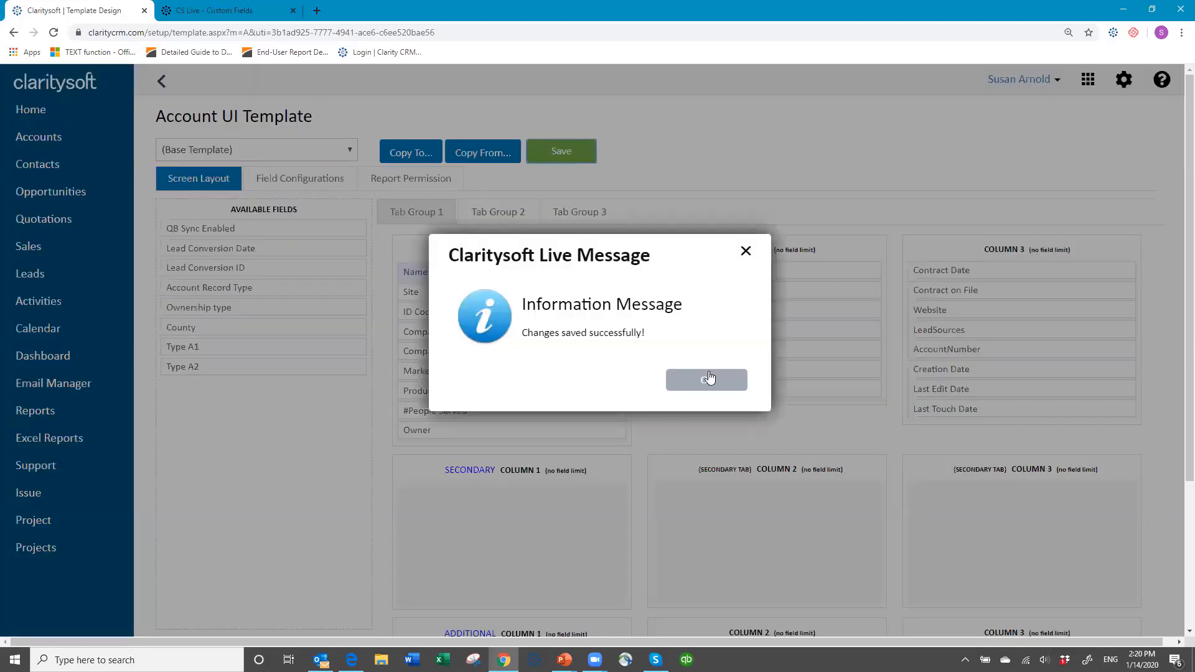
click(708, 381)
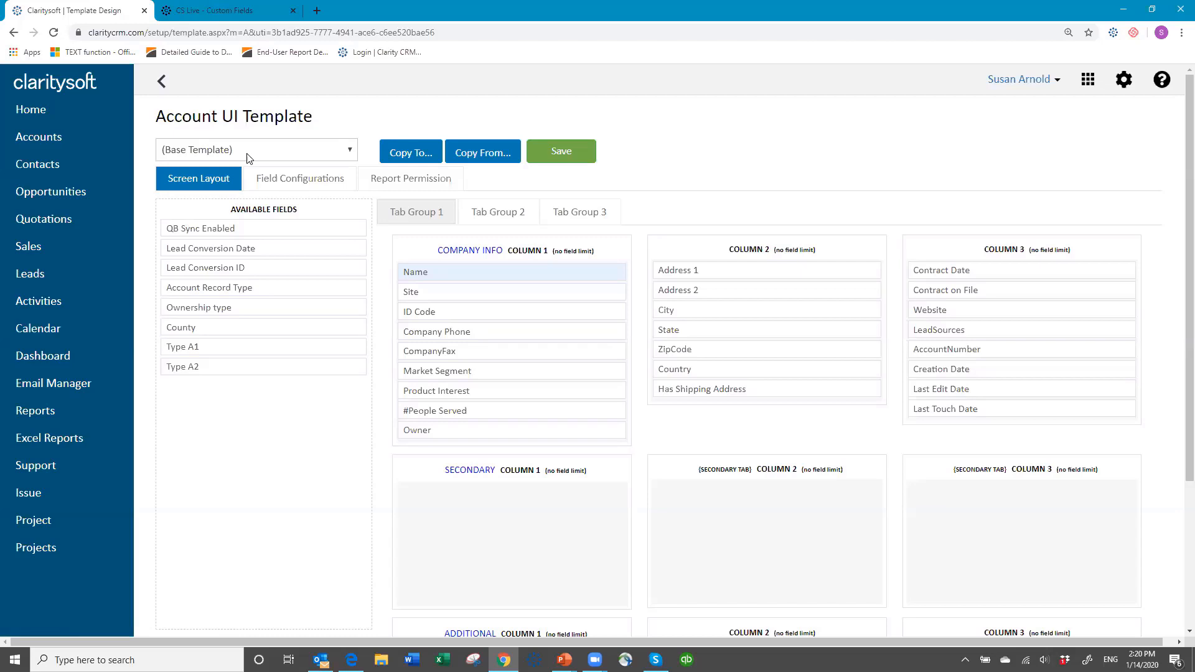
- Copy the base template's screen layout to the All and Individual access profiles
click(406, 156)
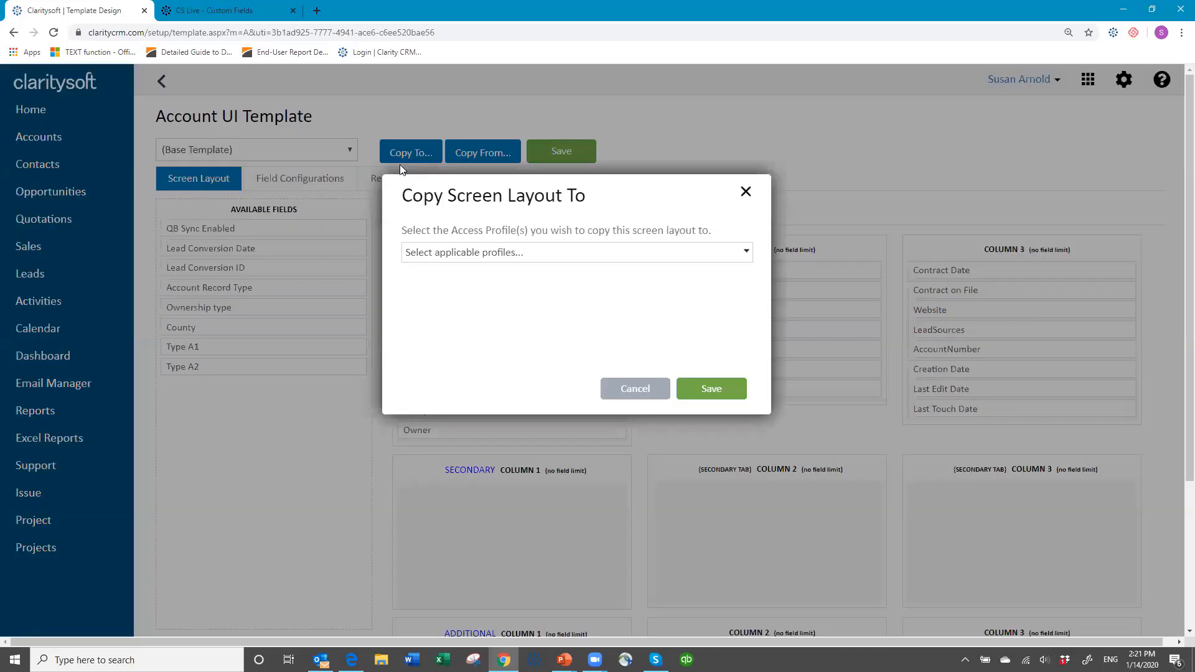
click(496, 255)
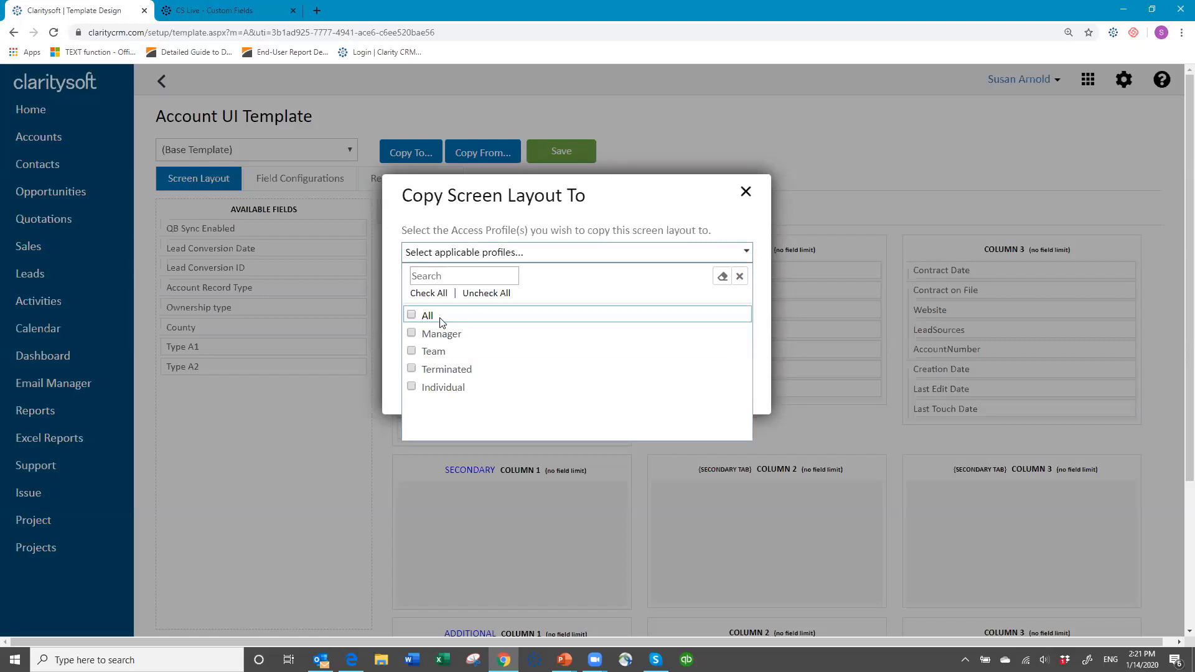
click(412, 316)
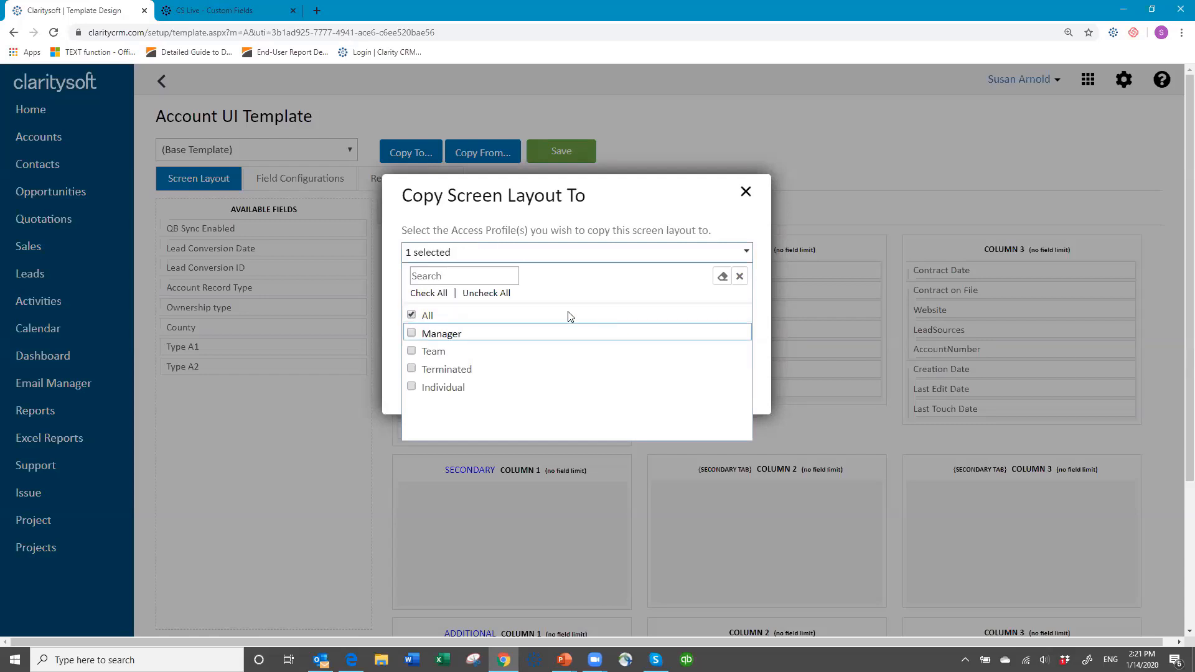
click(414, 387)
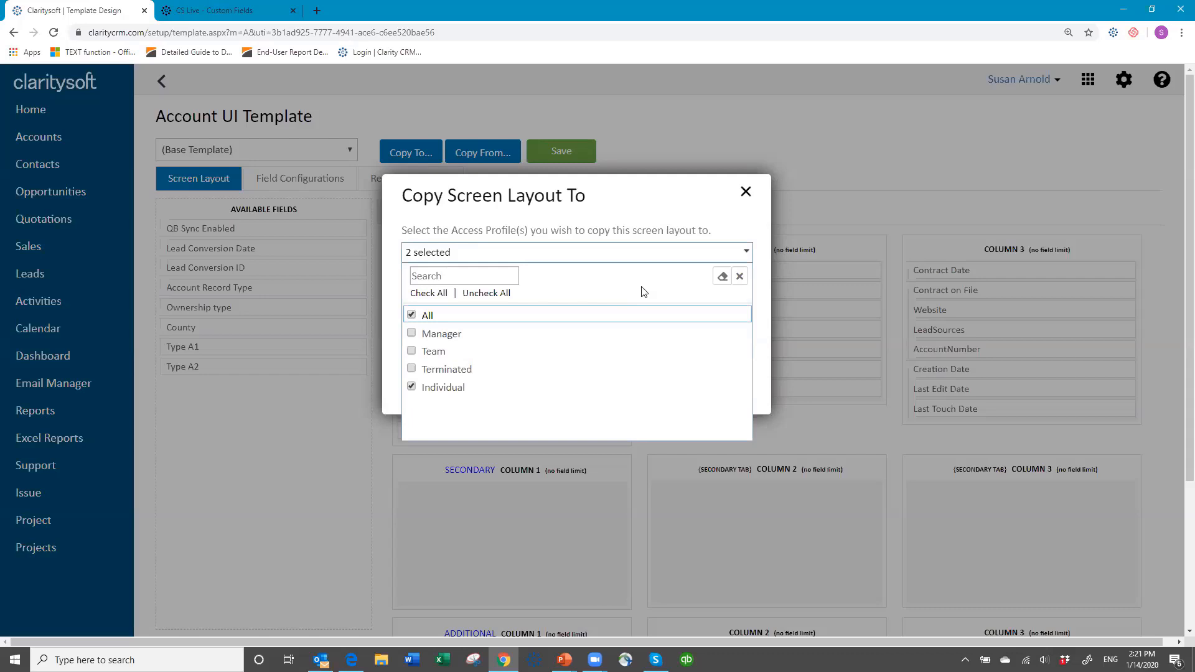
click(740, 278)
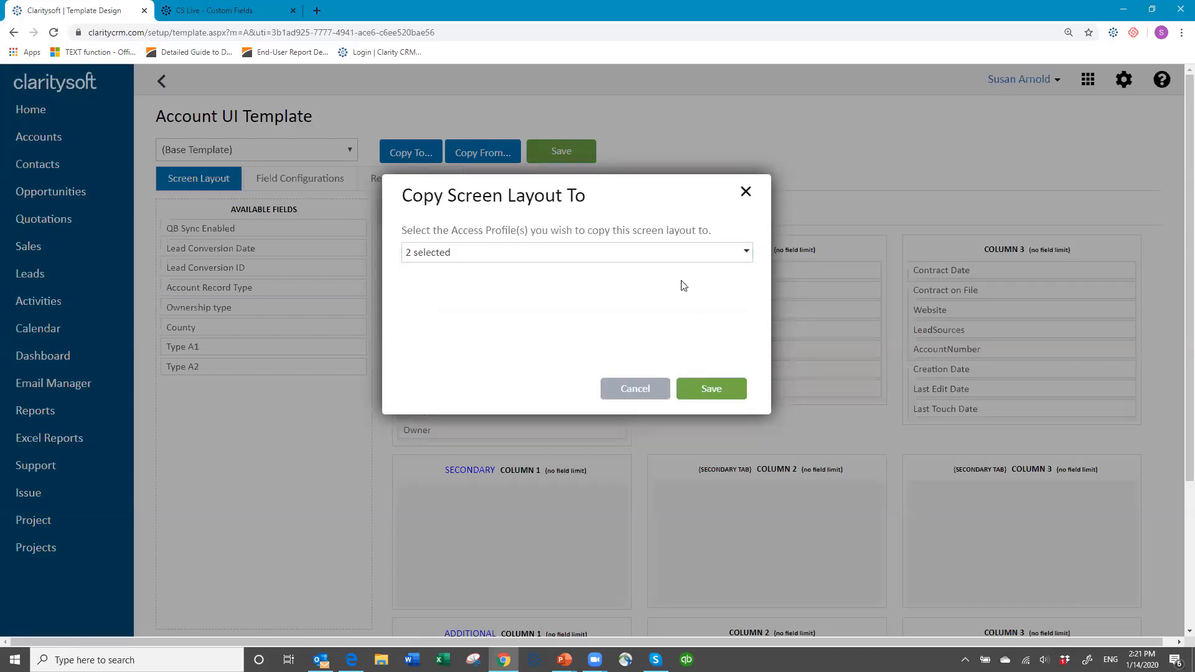
click(707, 392)
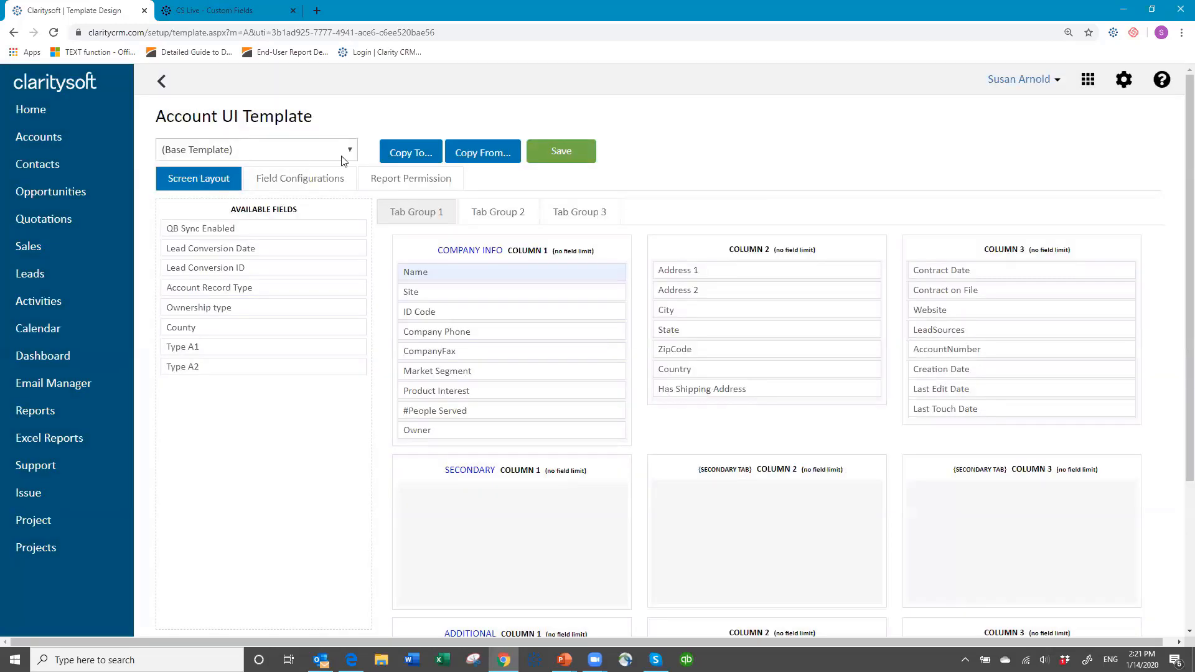
- Check the account screen layouts of the All and Individual profiles
click(344, 154)
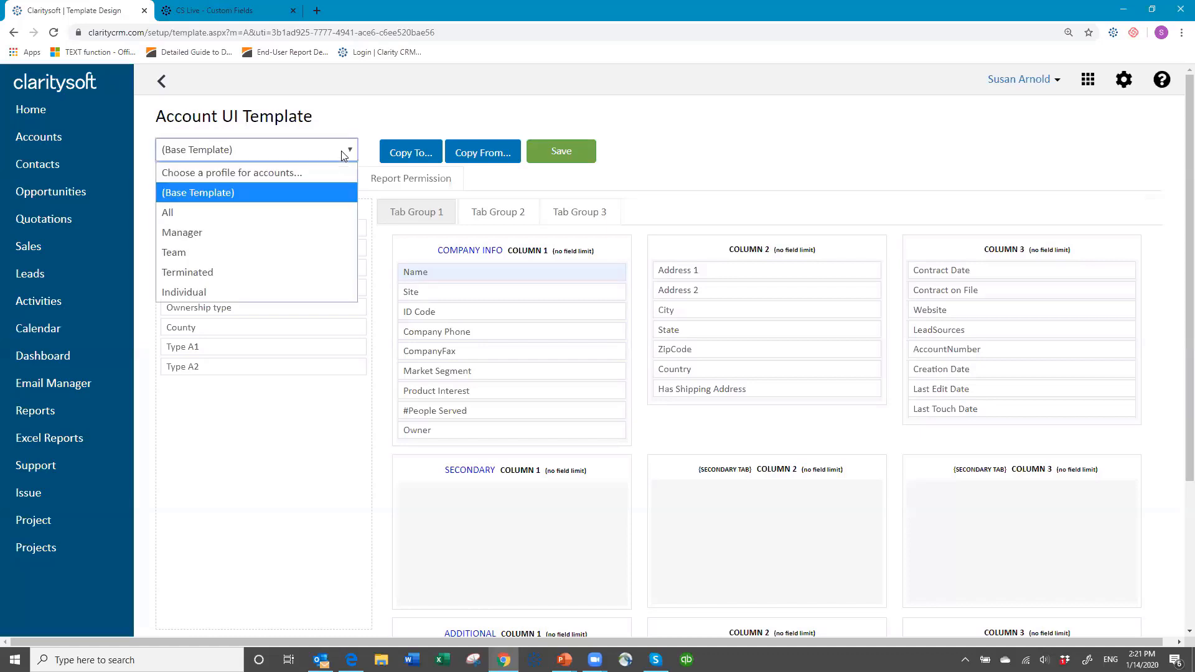
click(301, 209)
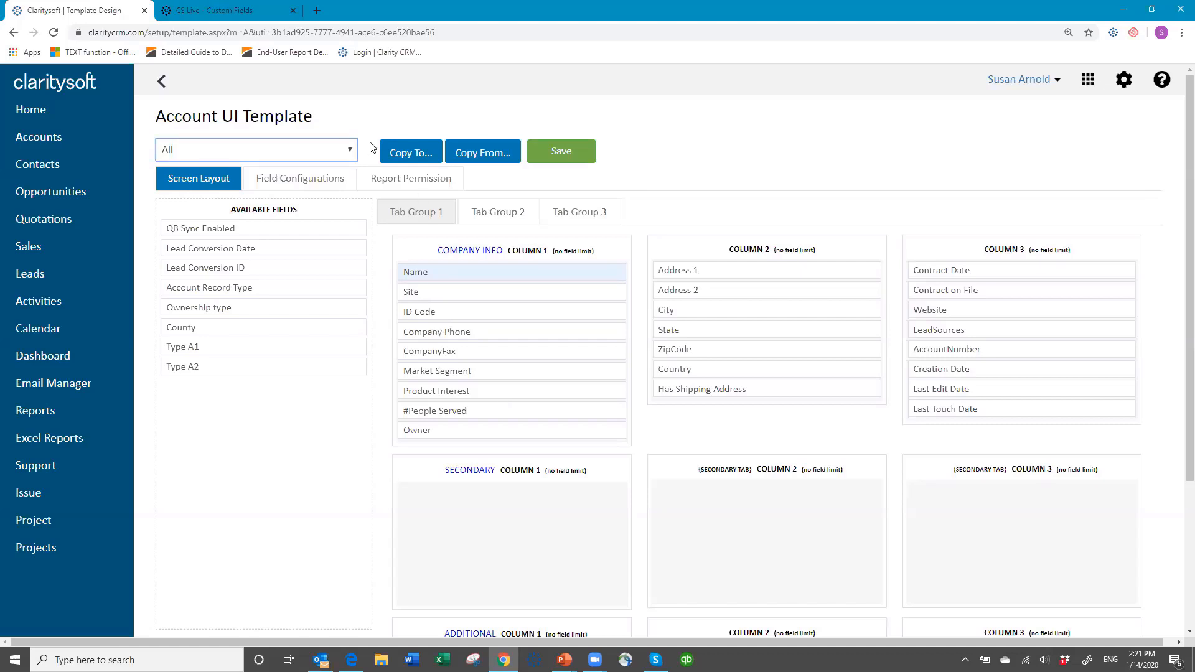
click(351, 152)
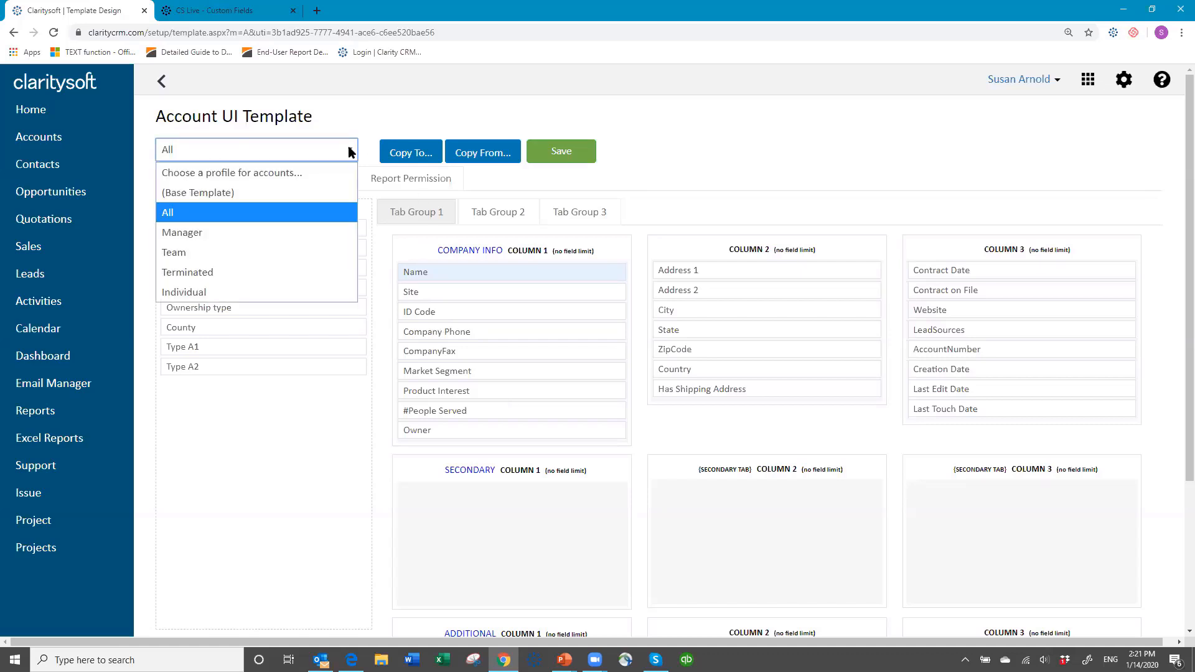
click(268, 292)
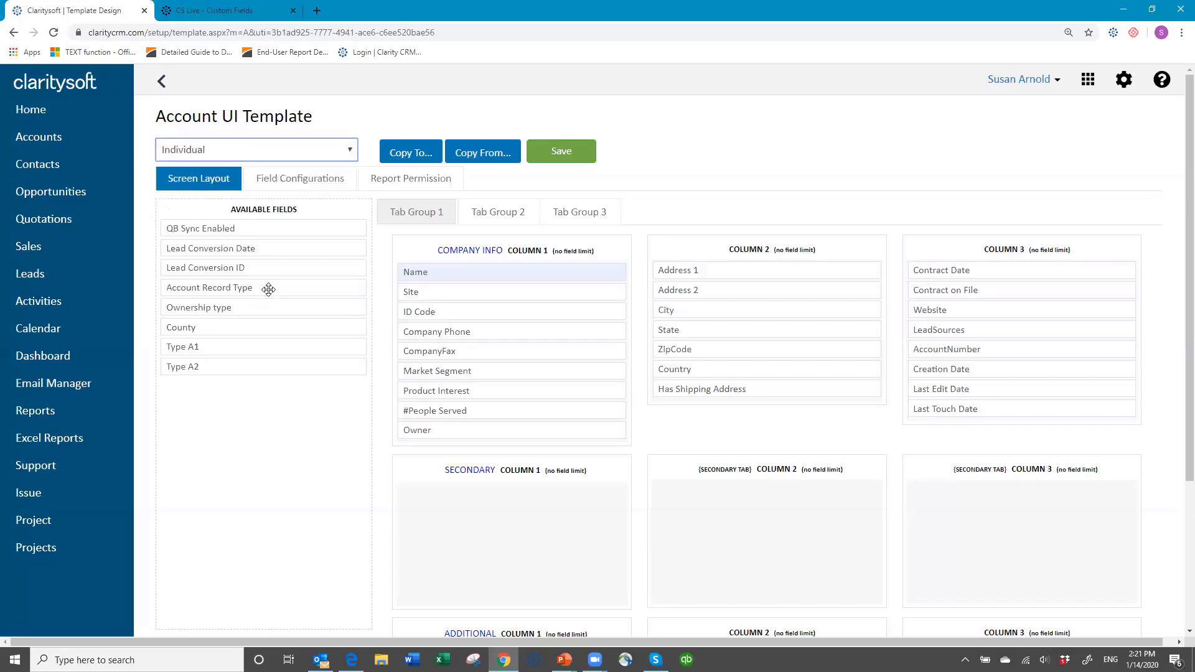
- Check the Manager profile's account screen layout and return to the All profile's layout
click(352, 150)
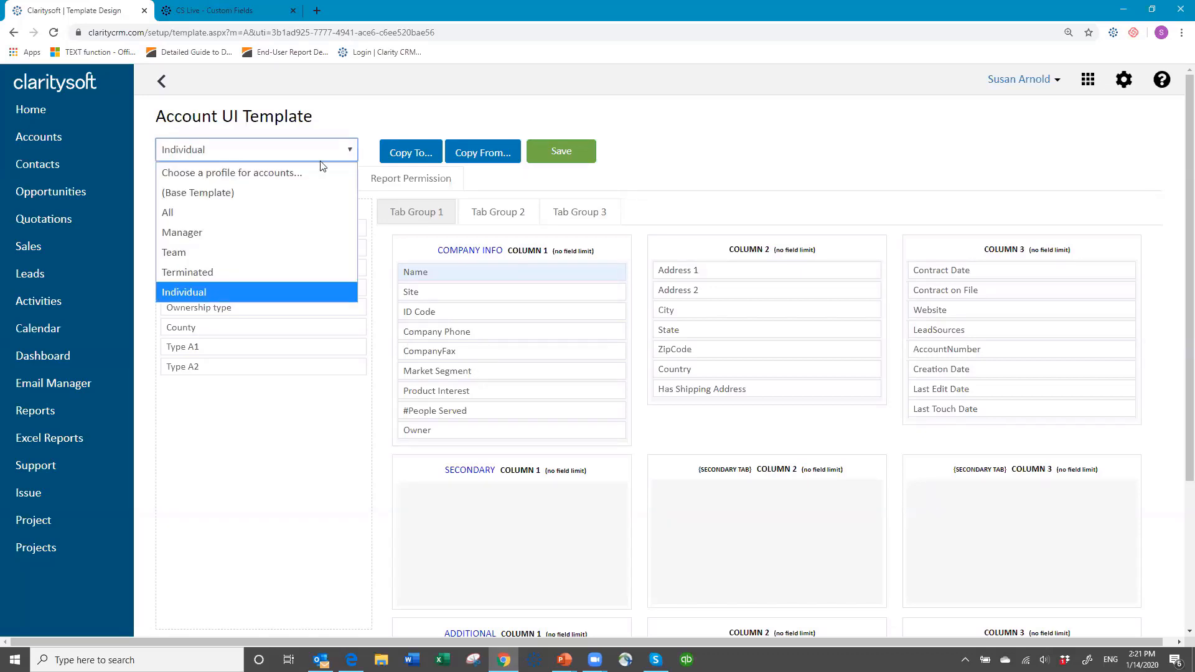
click(269, 233)
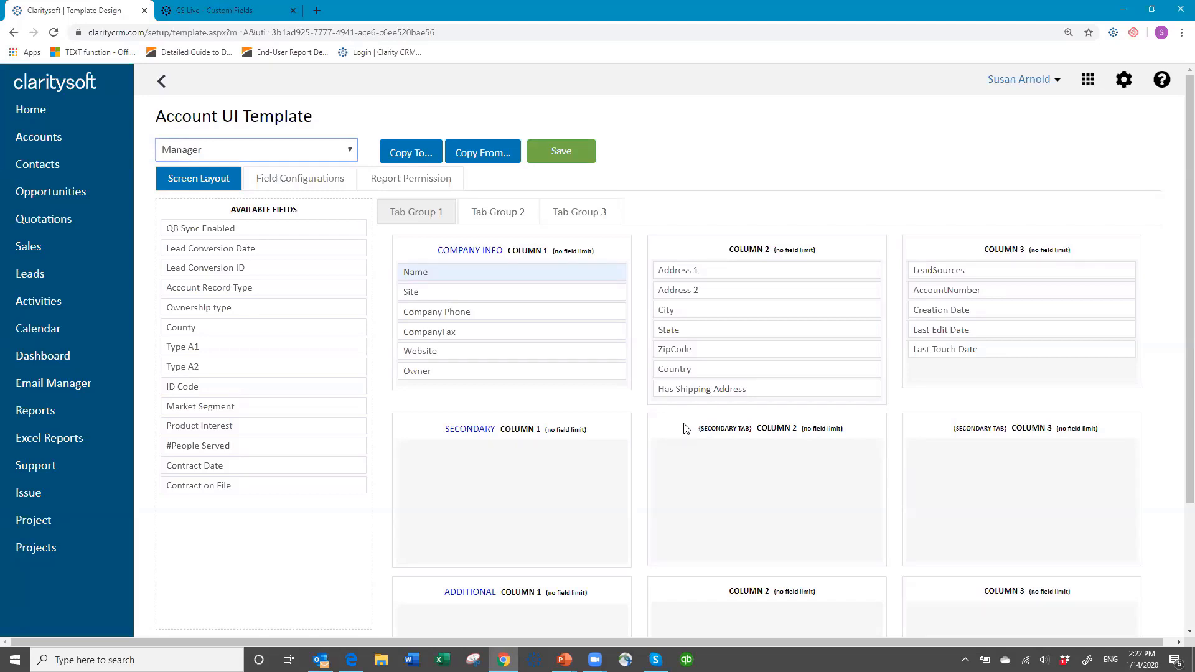
click(349, 155)
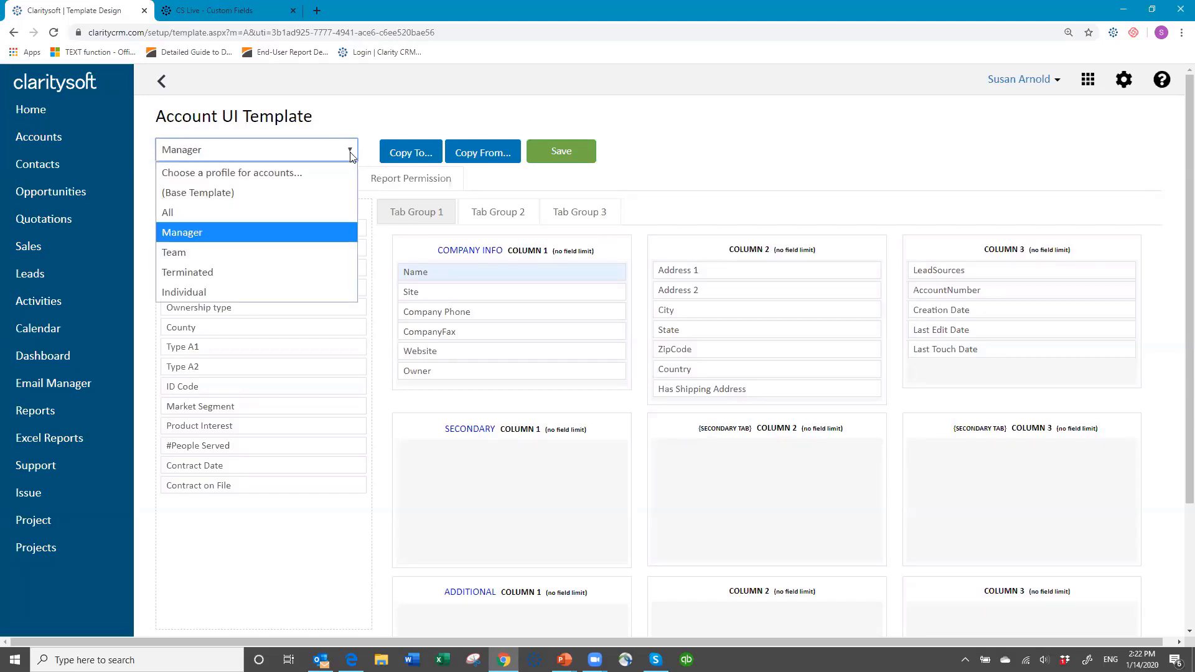
click(319, 212)
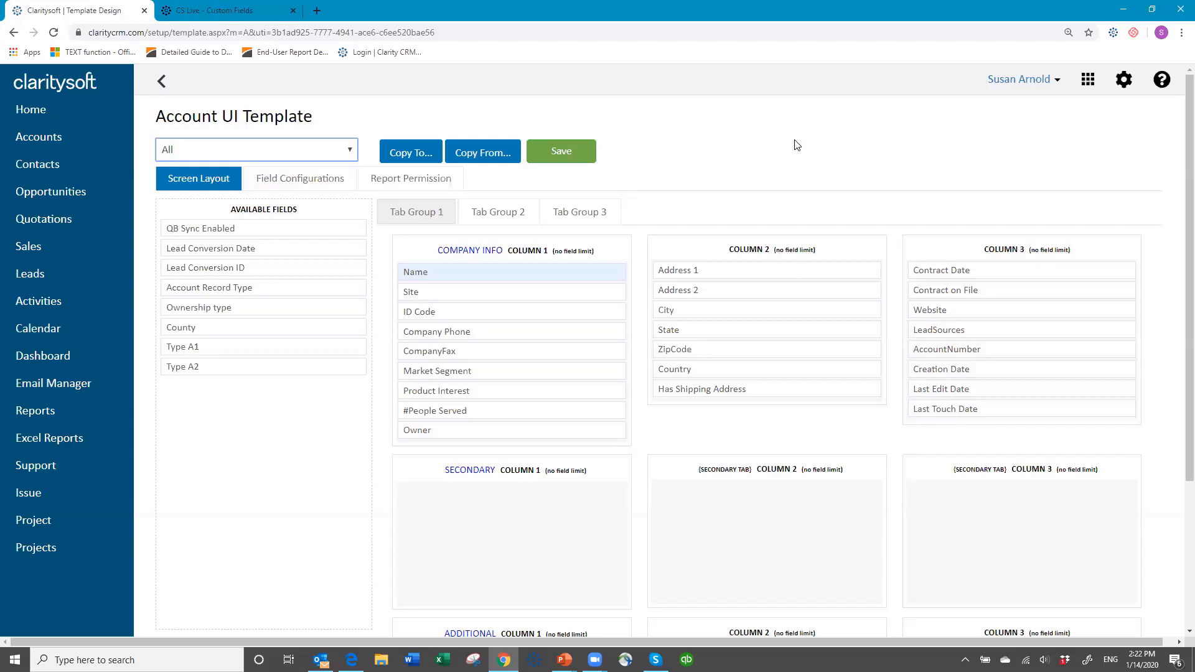
- Log out of the CRM and sign back in with the account password
click(1054, 84)
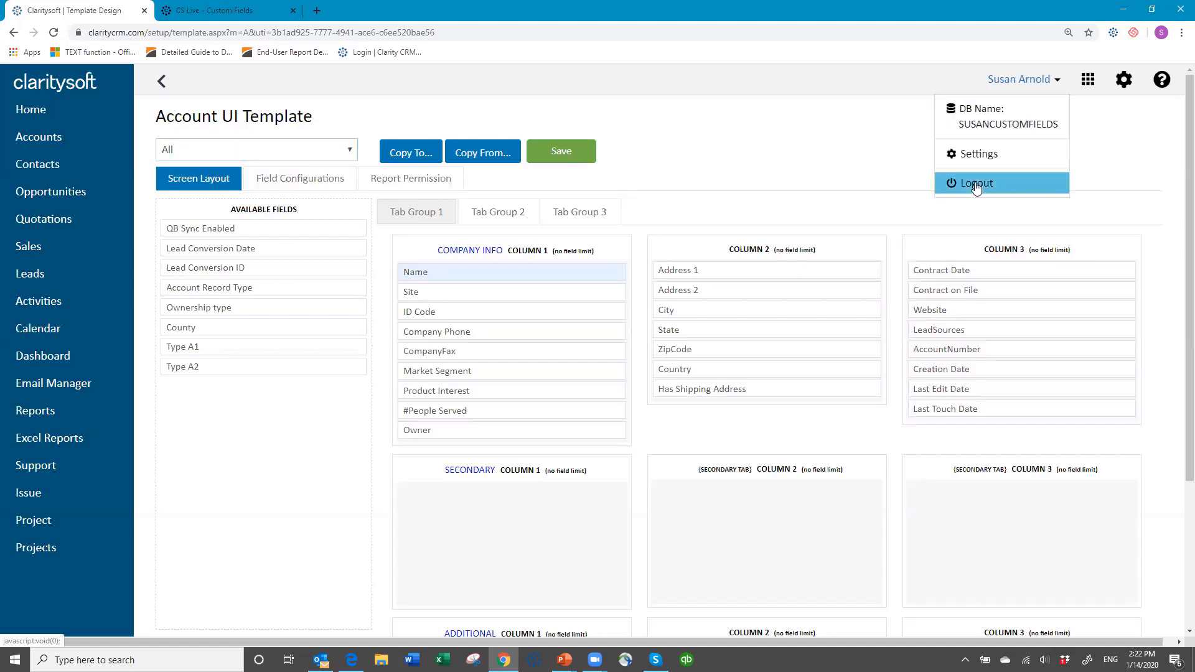
click(976, 185)
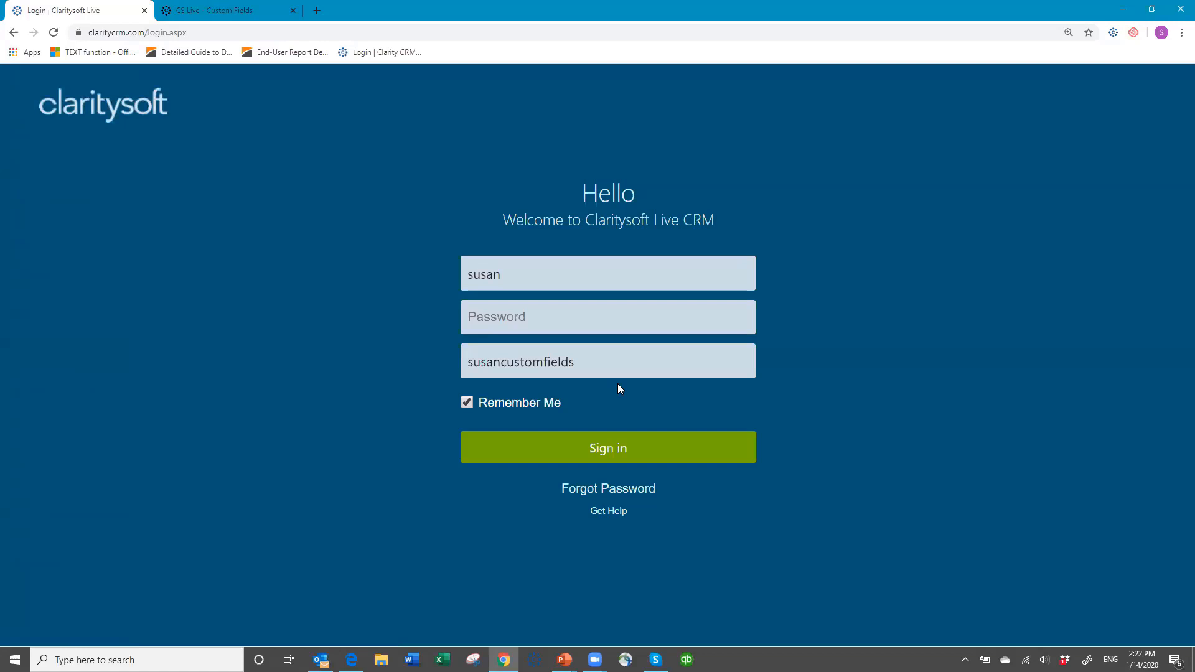
click(549, 321)
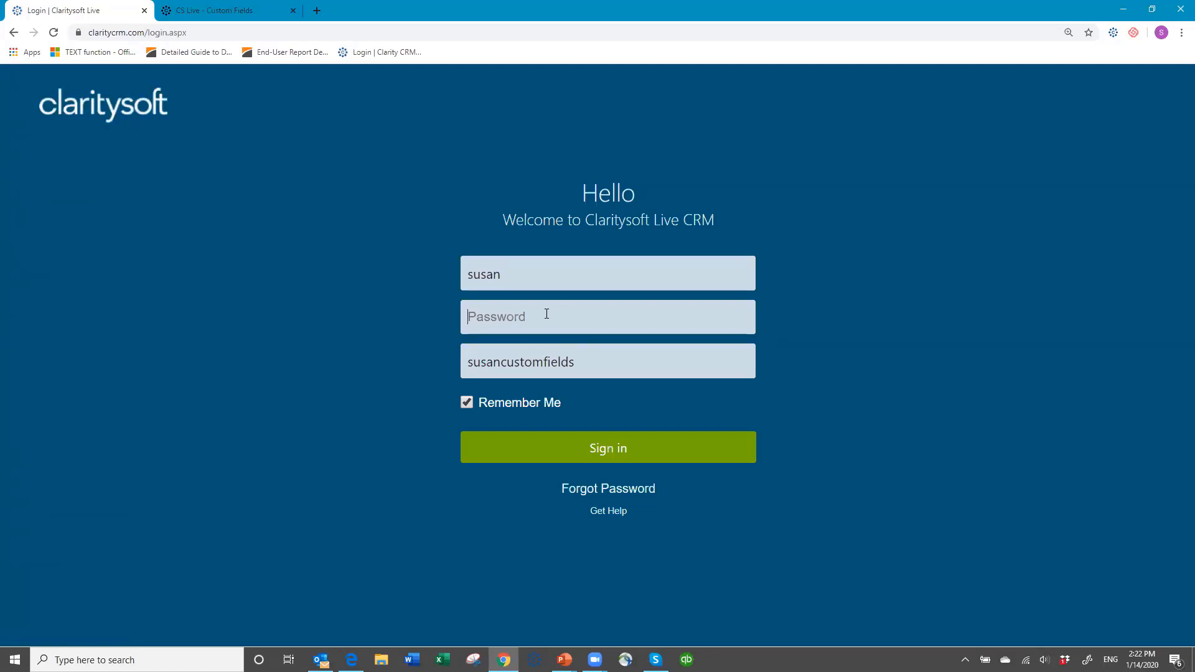
text(•••)
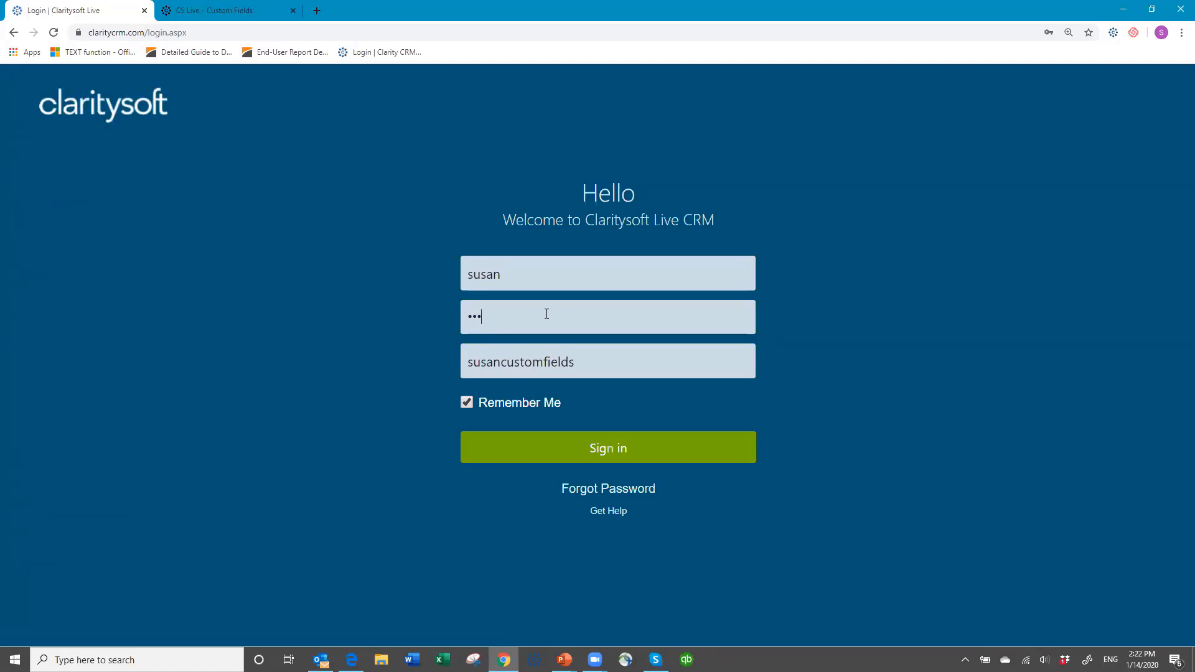
text(••••)
click(618, 456)
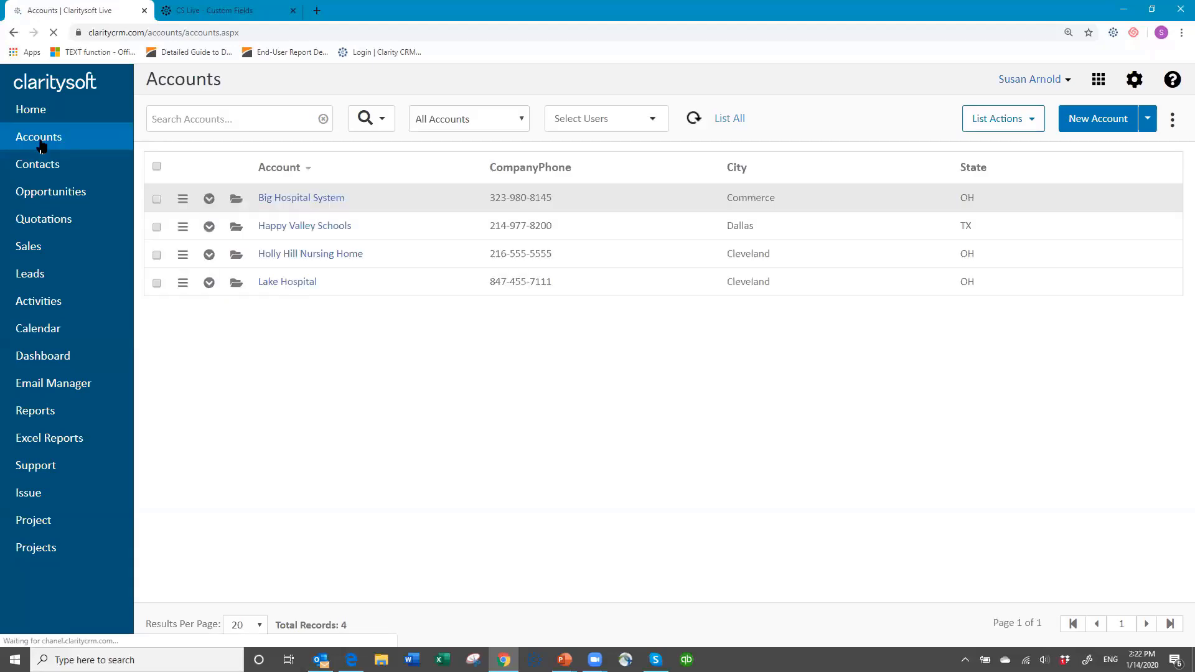
- Open the Big Hospital System record from the Accounts list and fill in its ID Code
click(235, 201)
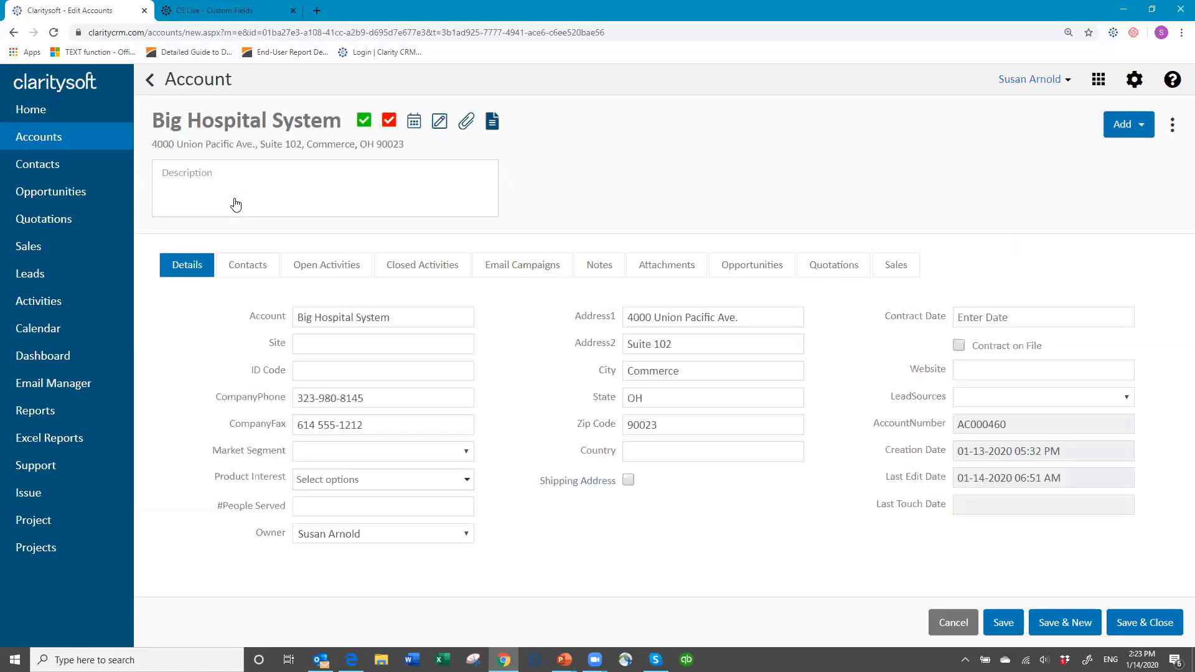
click(331, 369)
text(23)
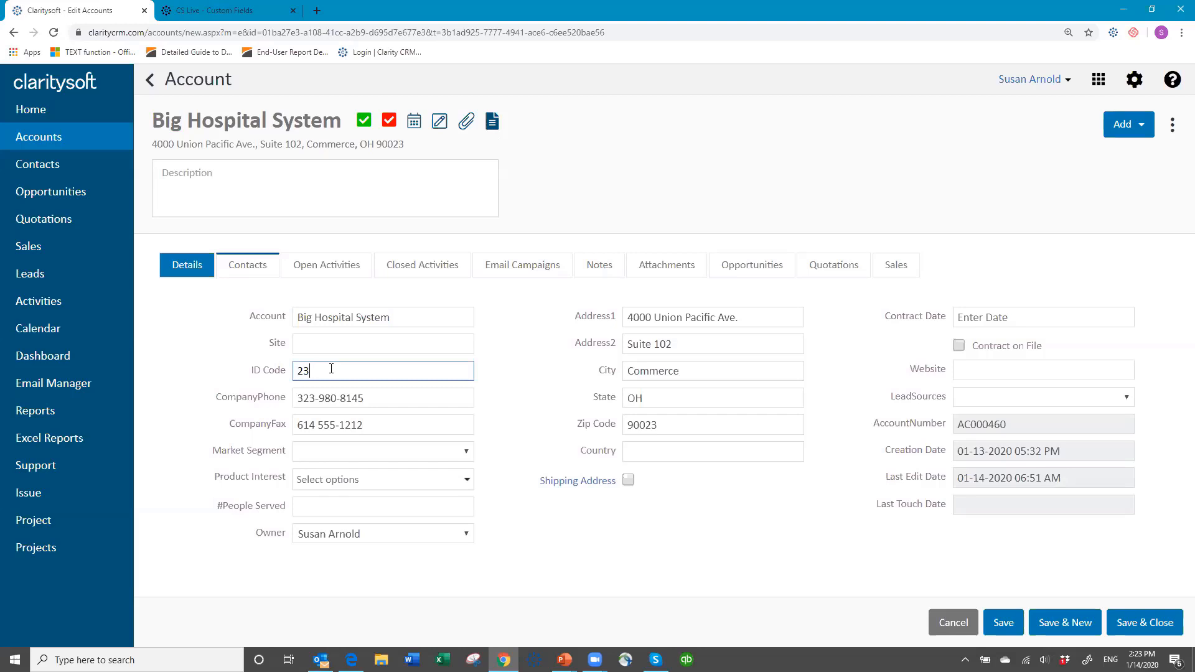
text(64TRhu)
key(BackSpace)
key(BackSpace)
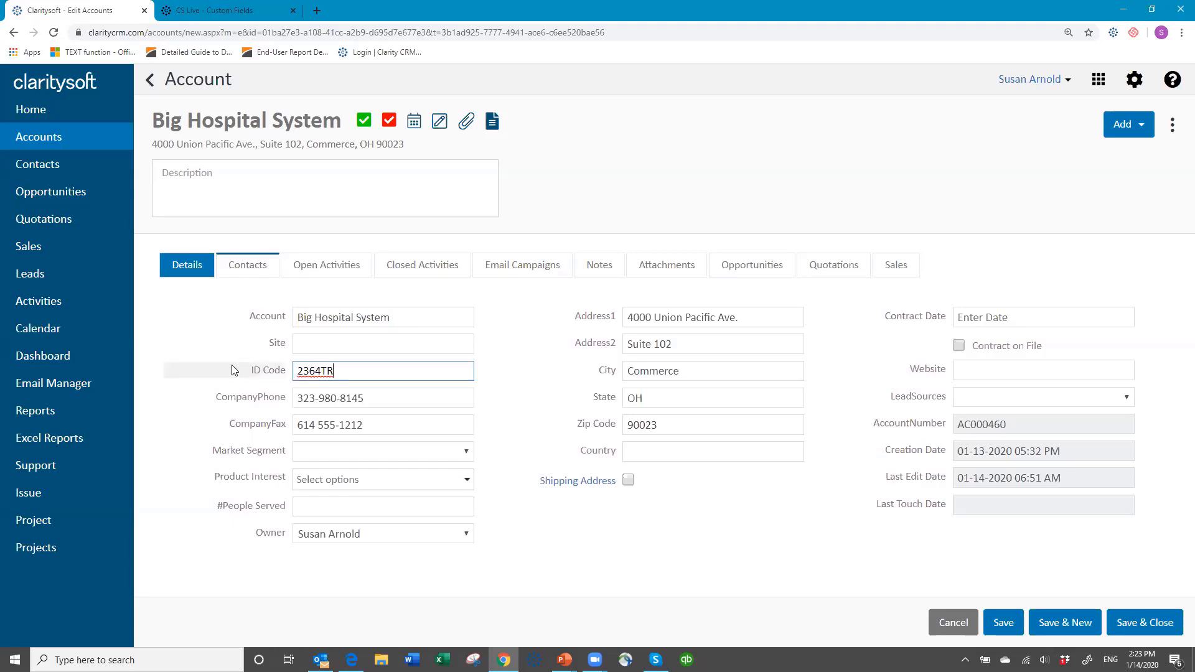
- Clear the Company Phone value of the Big Hospital System account
drag(373, 399, 352, 398)
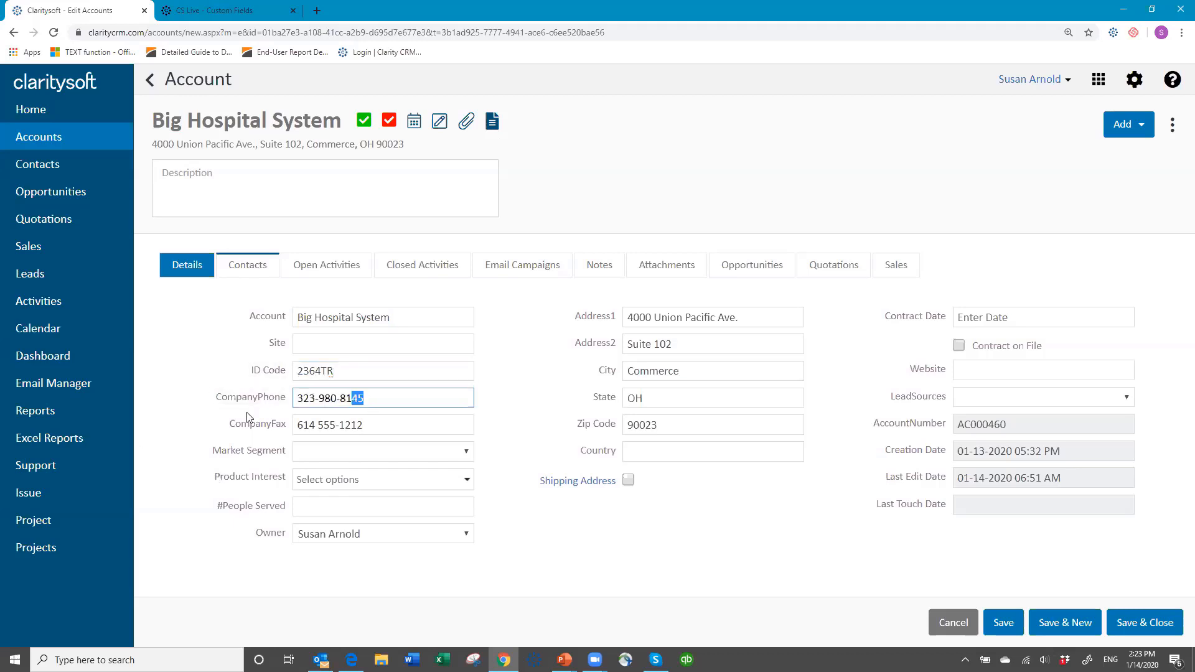
key(ctrl+a)
key(BackSpace)
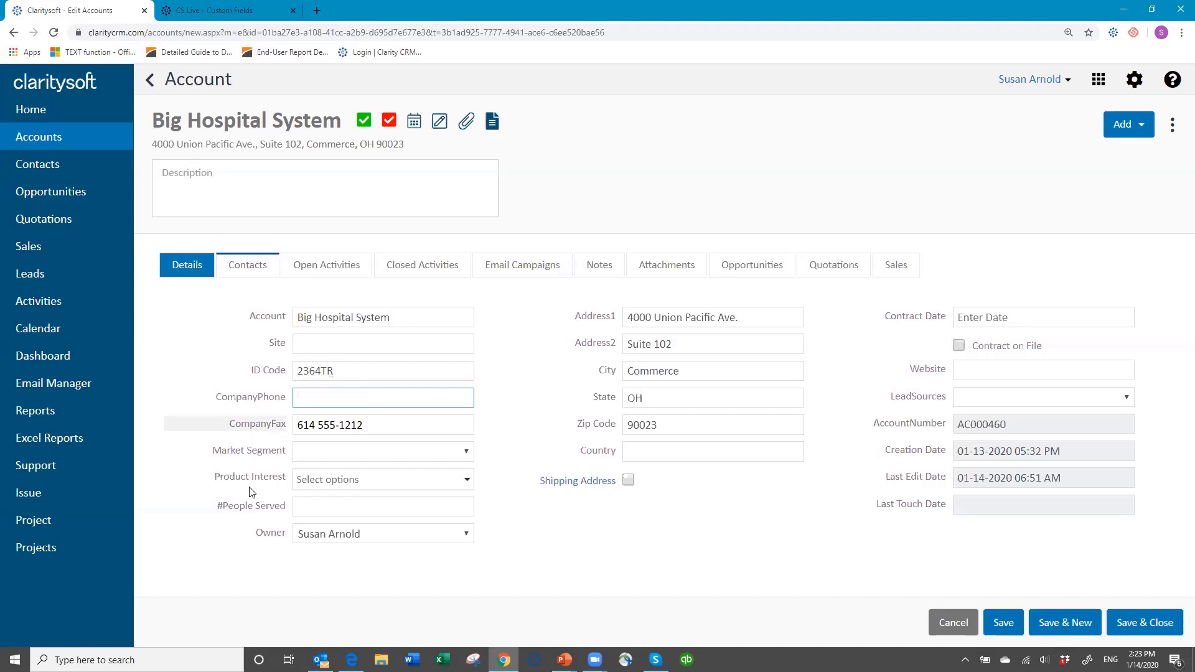
- Set Market Segment to Healthcare Facility and choose Glassware, Flatware and Dishware as the Product Interest
click(467, 454)
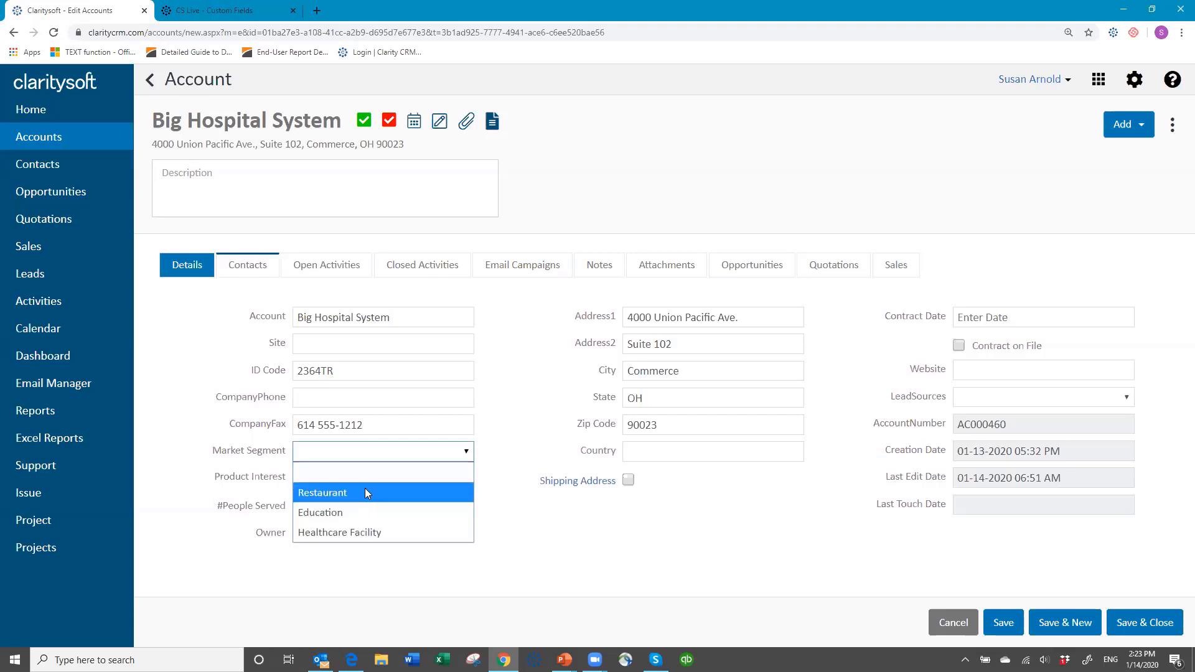
click(347, 534)
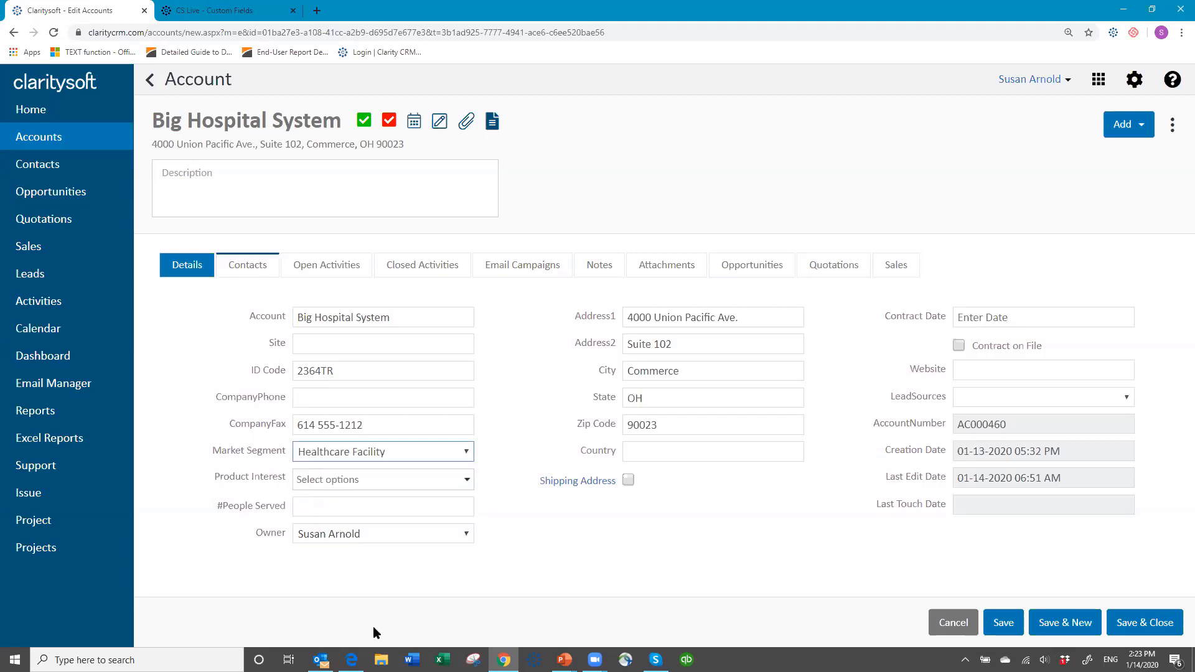
click(467, 480)
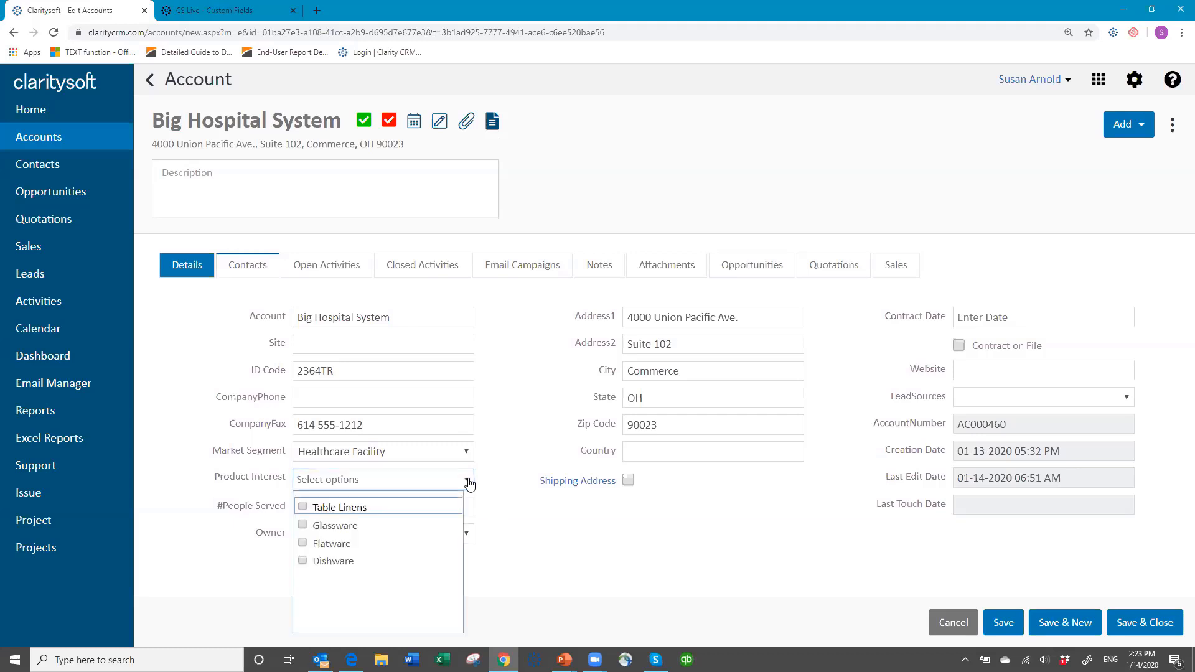
click(304, 526)
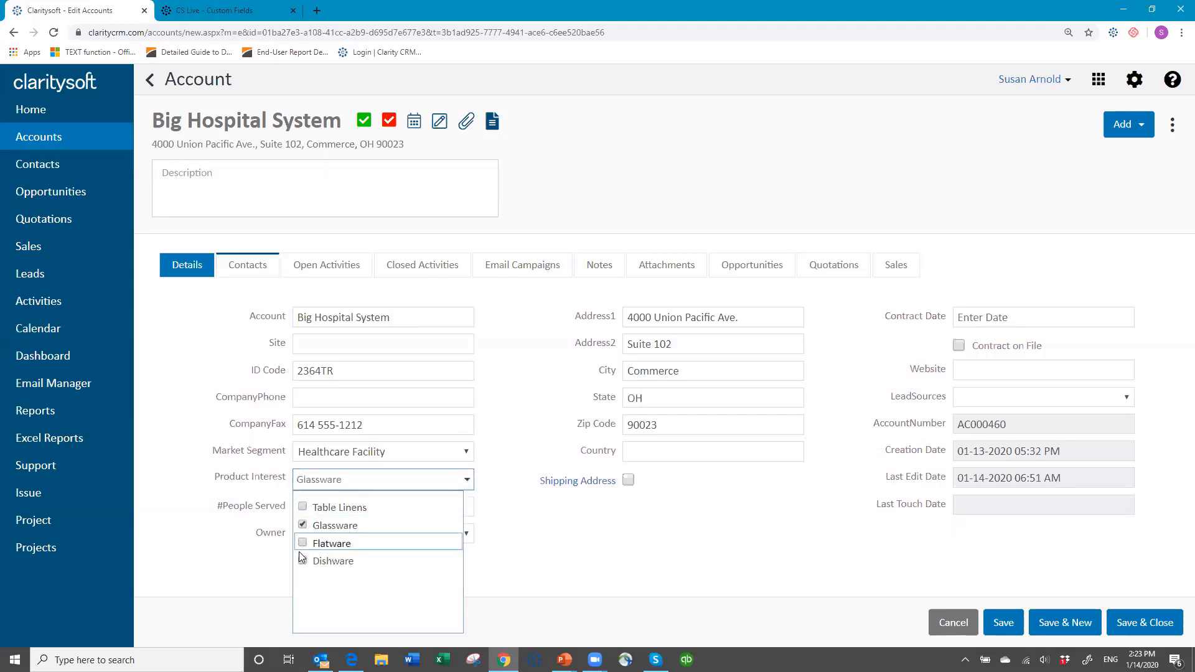
click(303, 544)
click(303, 560)
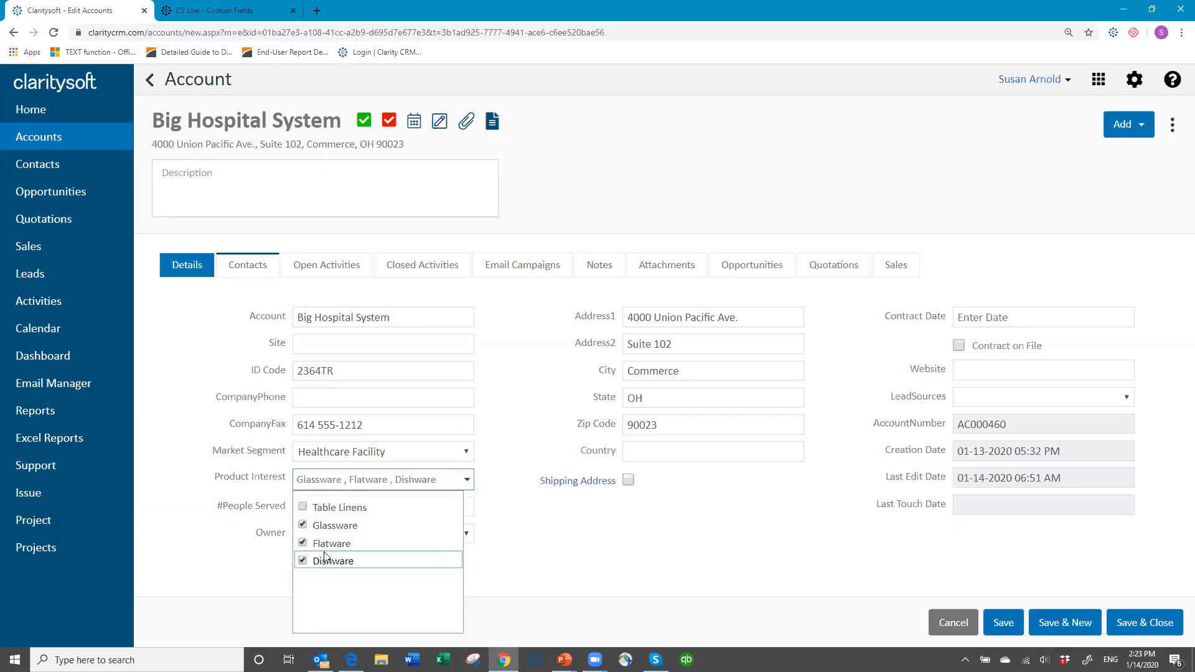
click(508, 517)
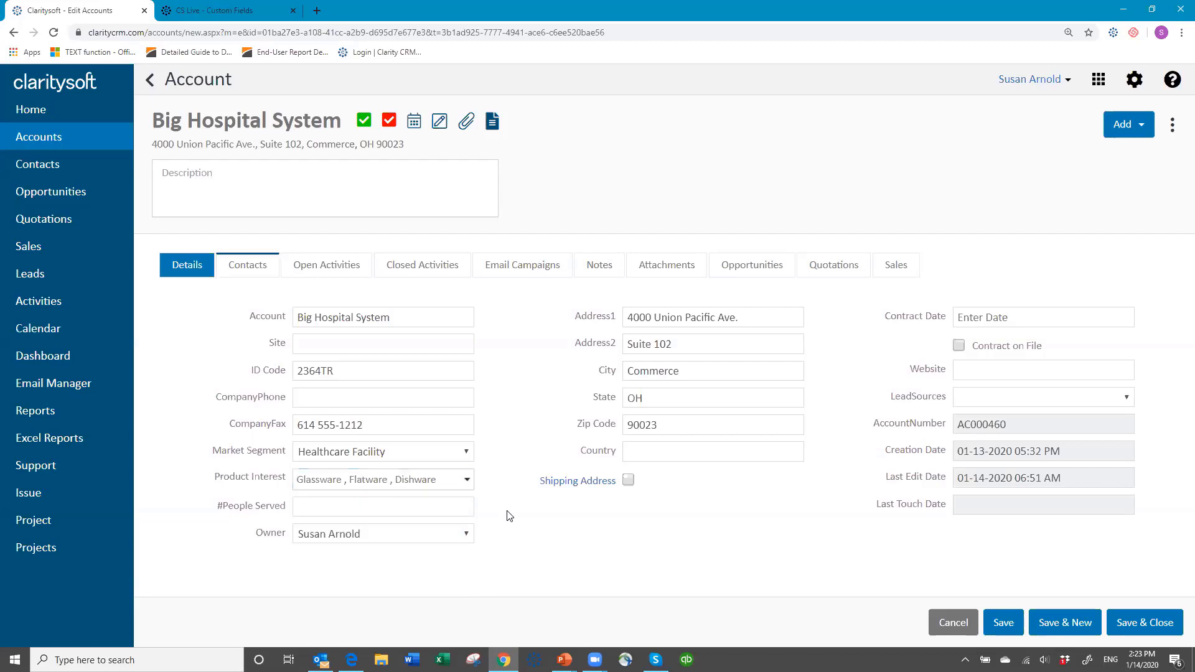
- Set #People Served to 3000 and check the available Owner options, keeping the current owner
click(406, 509)
text(3000)
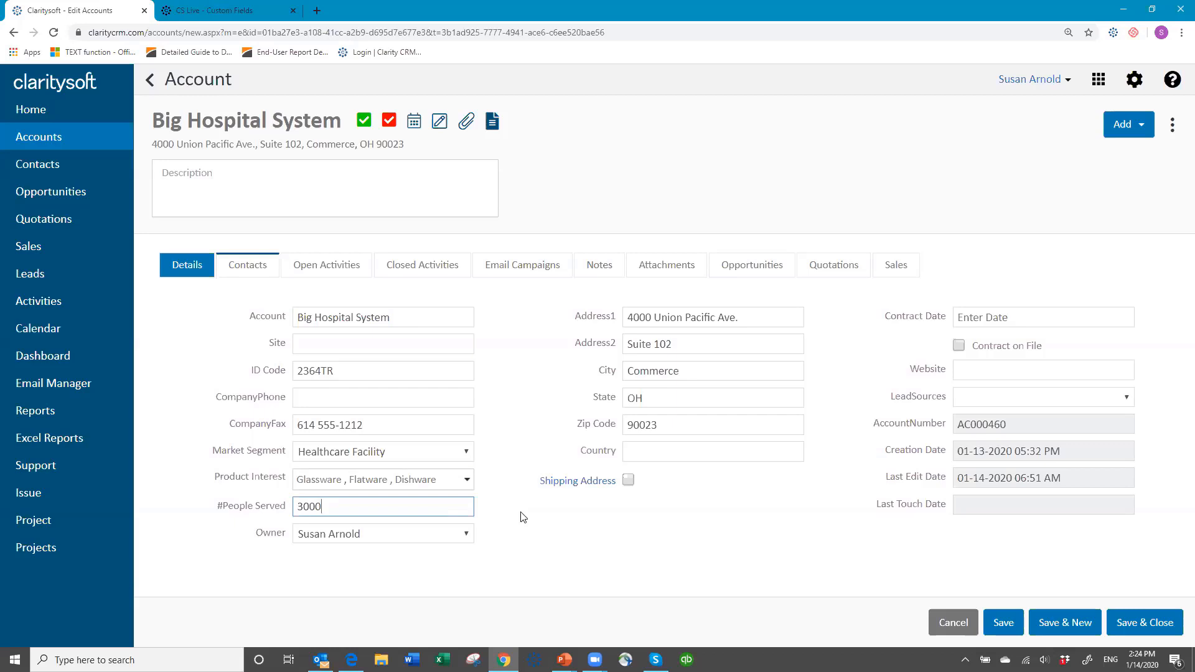
click(543, 558)
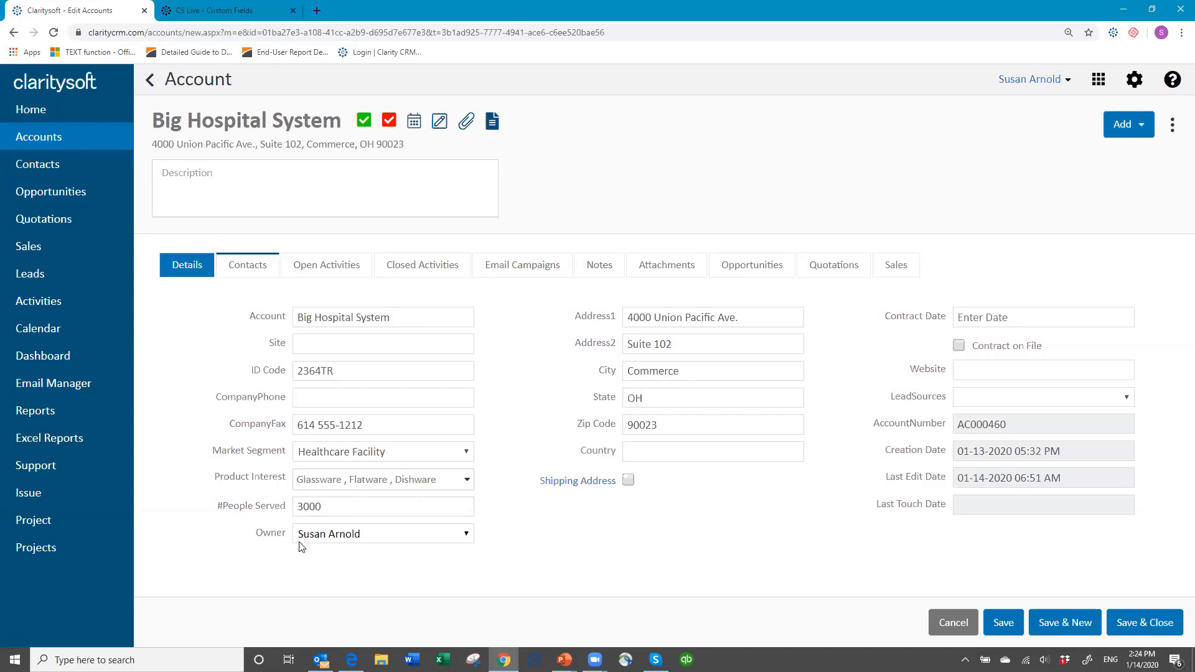
click(473, 536)
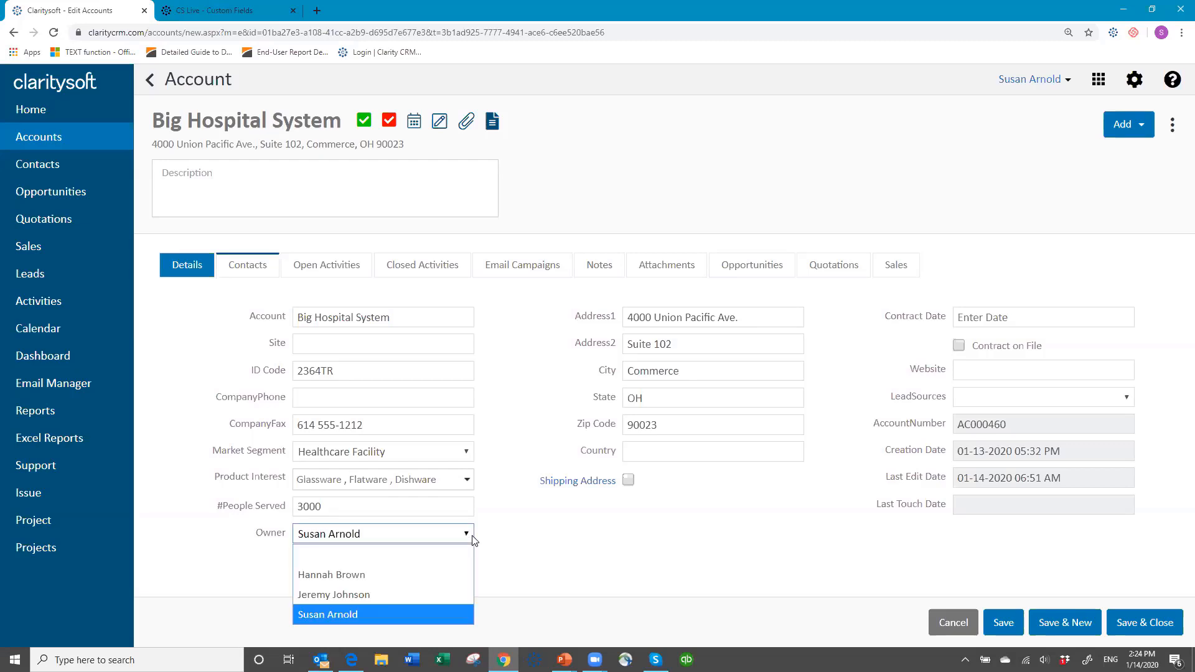
click(473, 539)
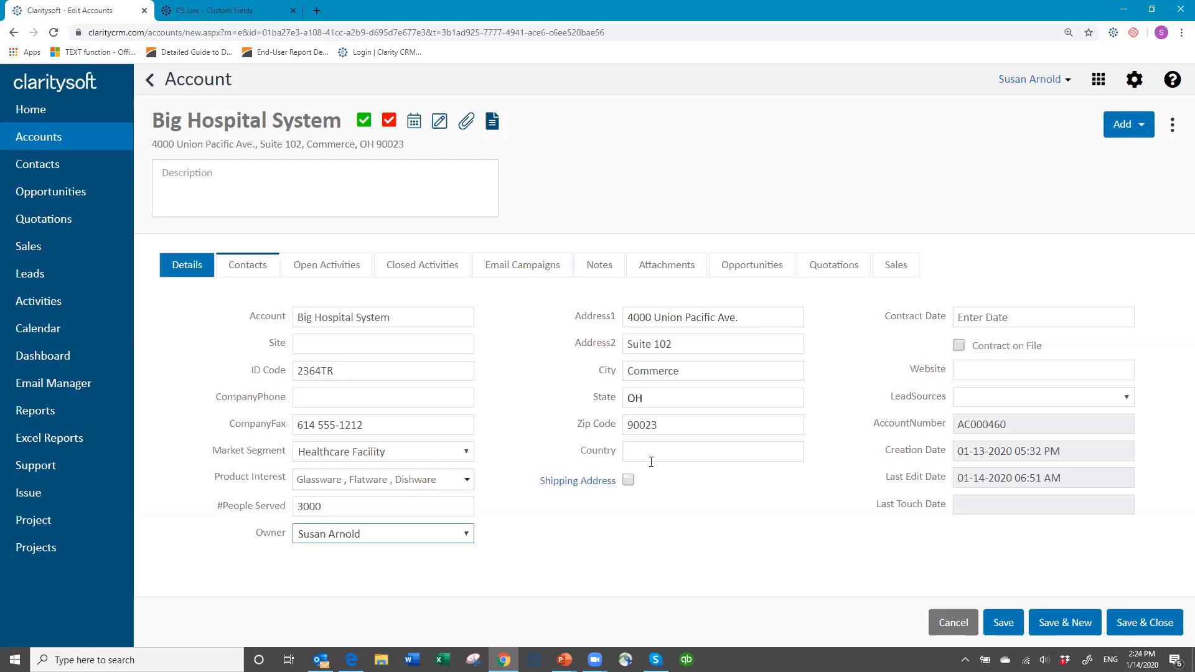
- Set the account's Contract Date to 11-01-2019
click(964, 318)
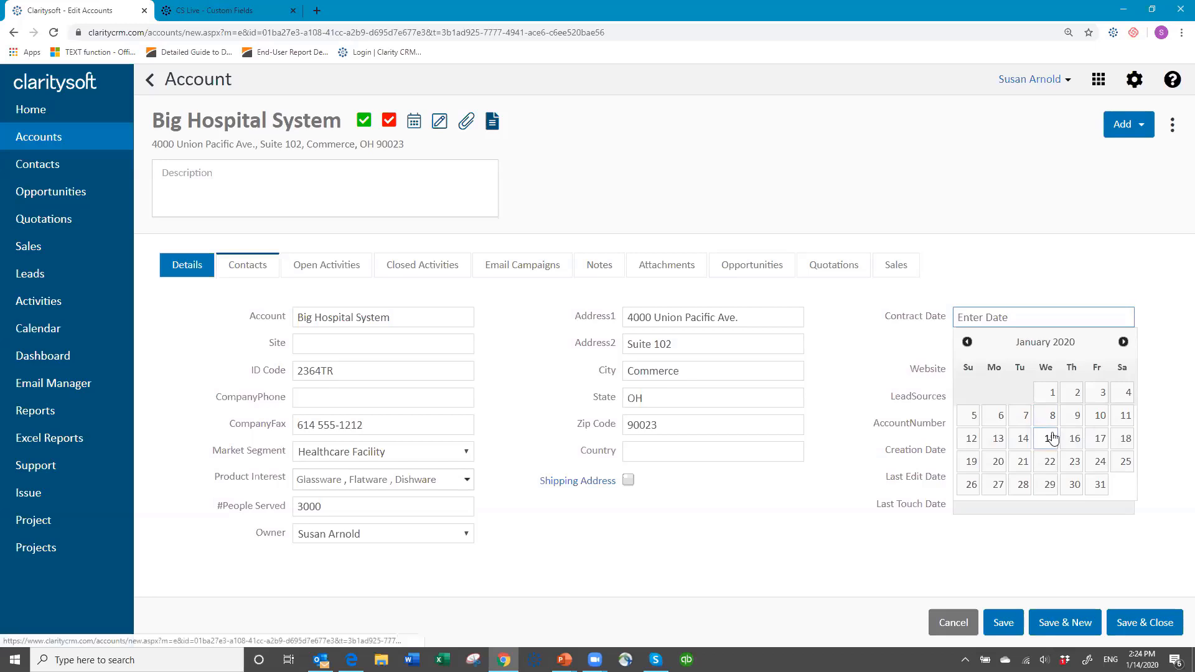
click(967, 342)
click(968, 341)
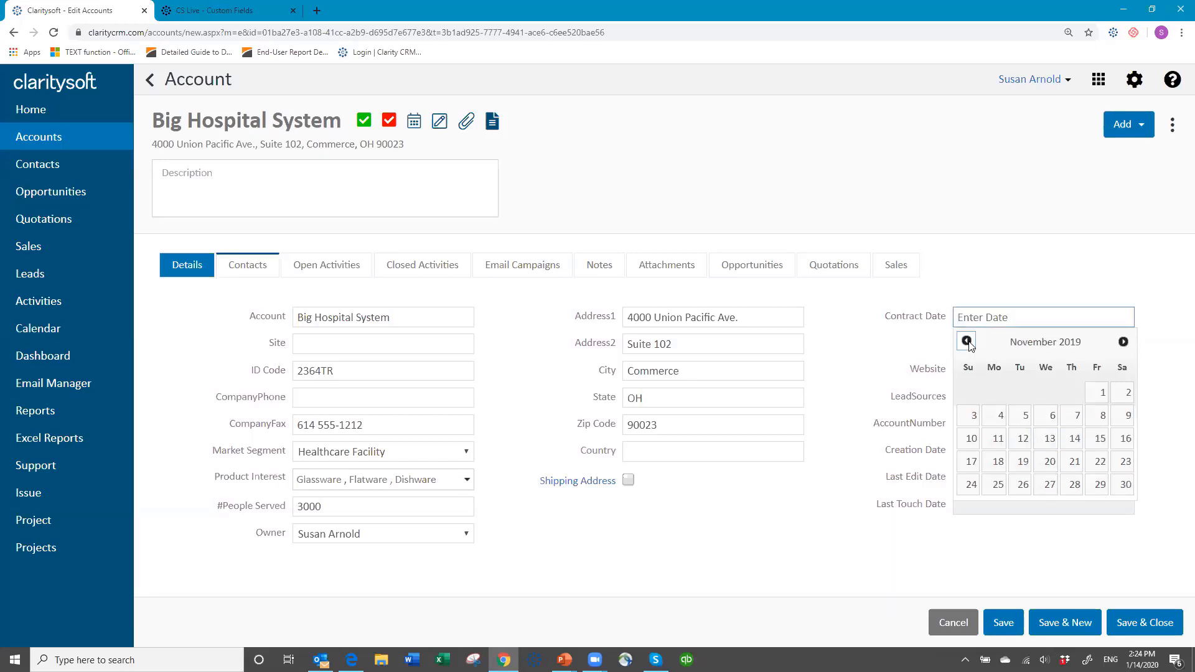
click(1097, 394)
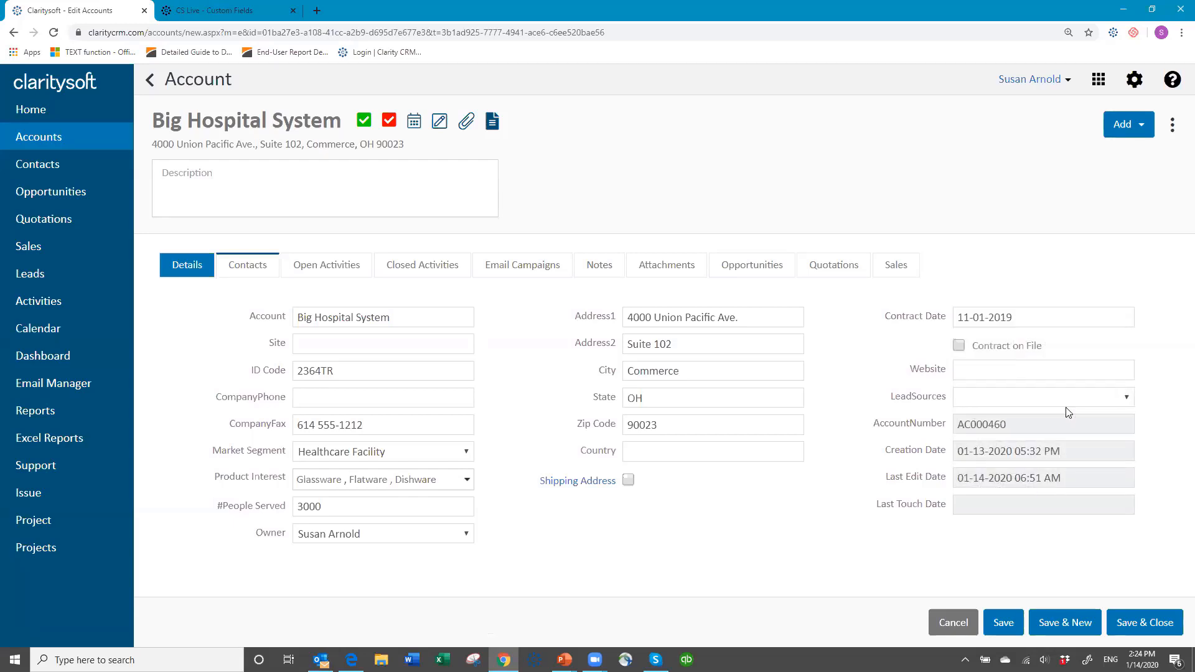
- Try changing the Contract Date's year to 2018 and restore it to 2019
click(1015, 317)
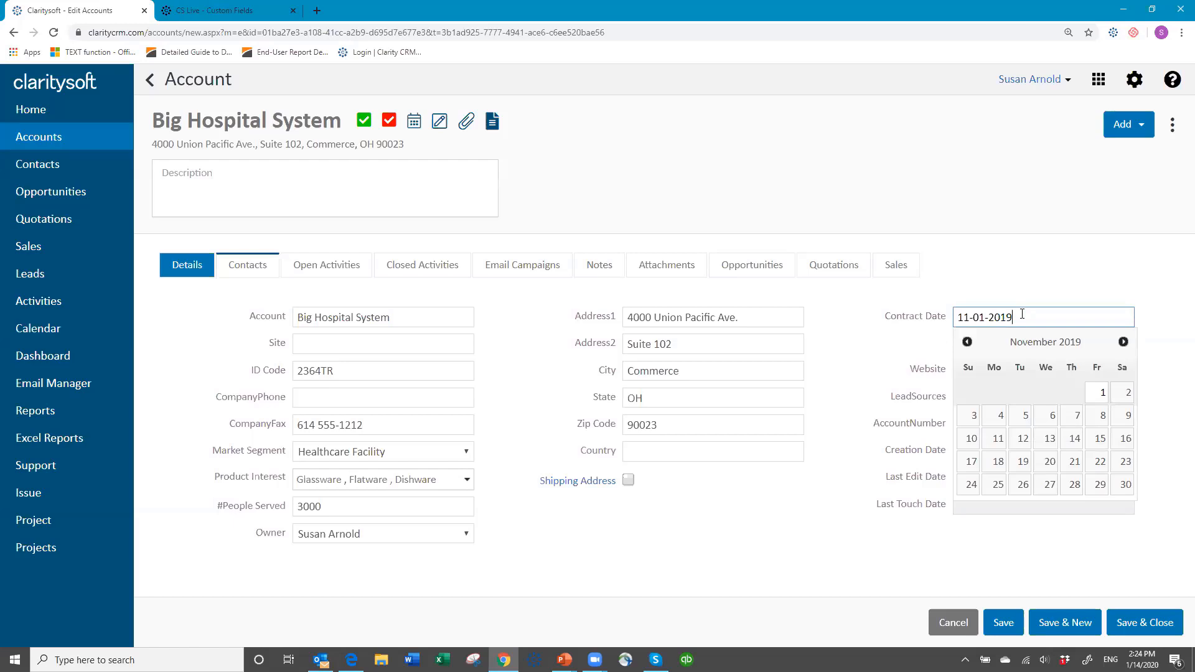
key(BackSpace)
text(8)
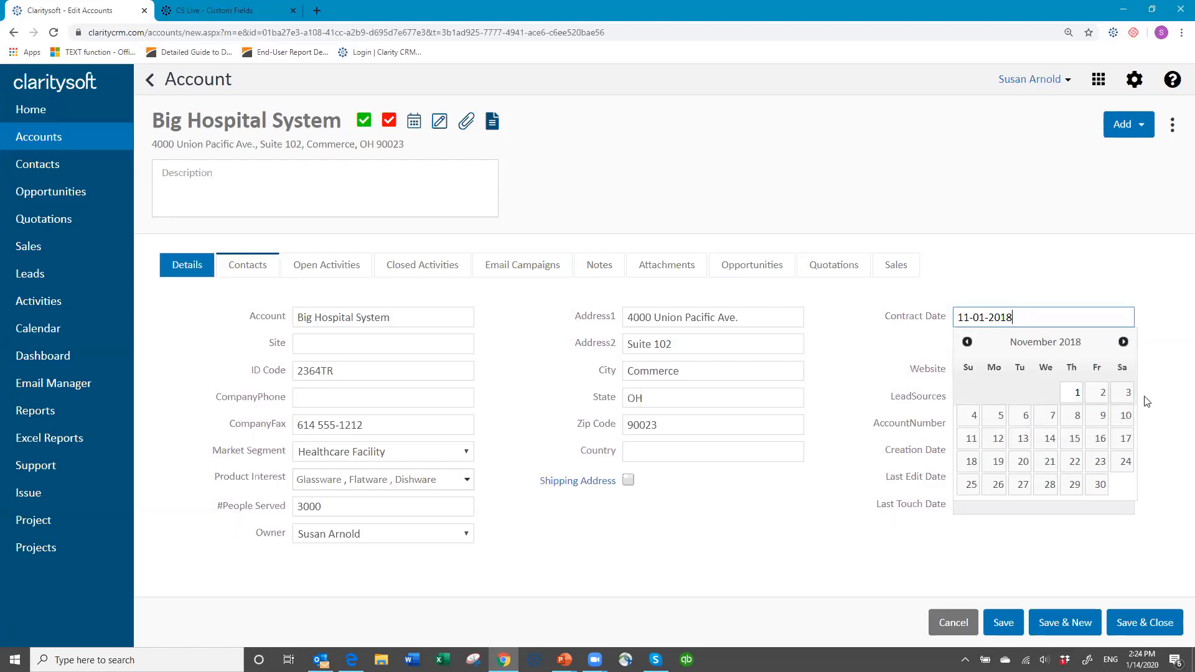
key(BackSpace)
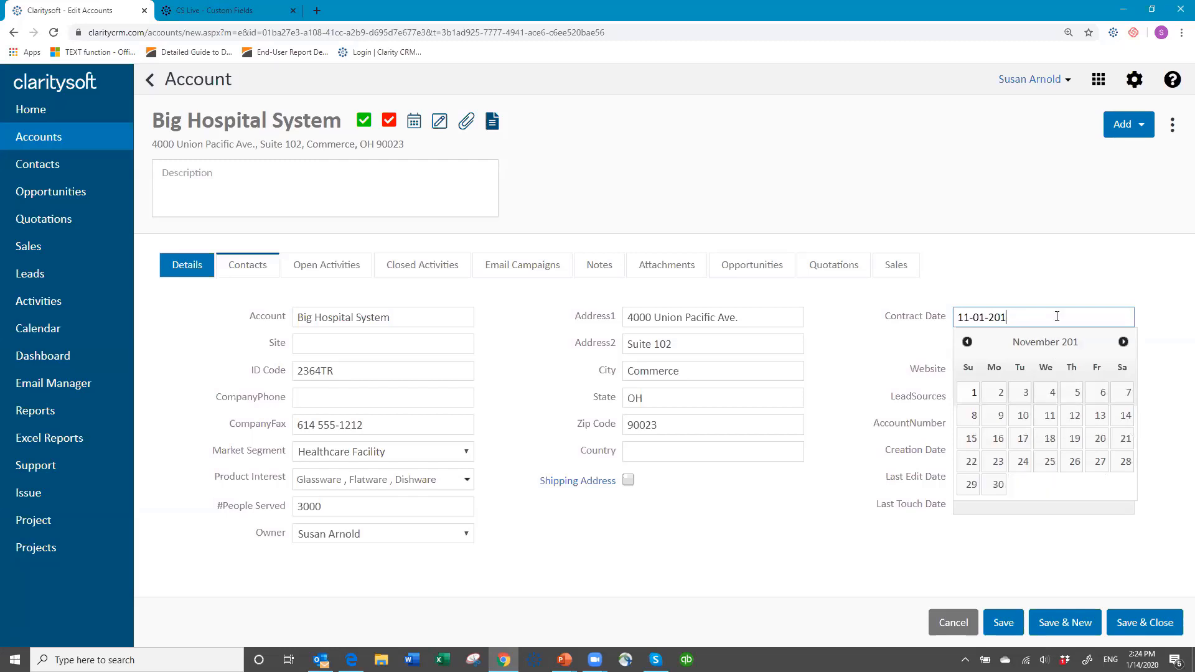
text(9)
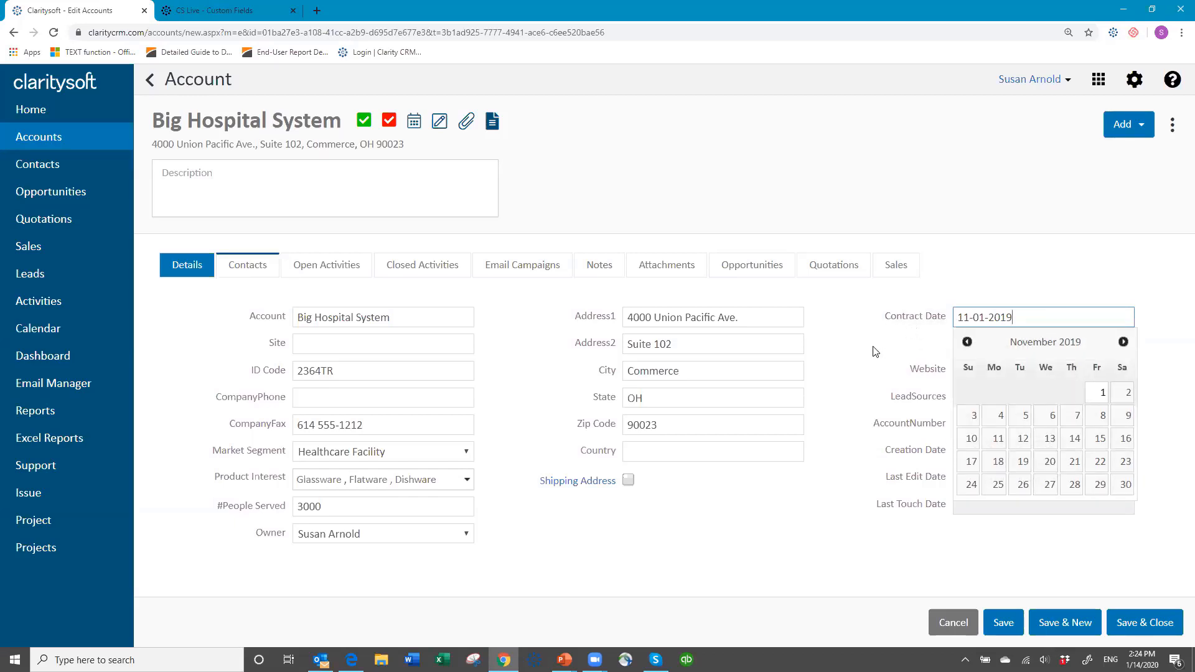
- Mark Contract on File and try to save and close the account with Company Phone left blank
click(937, 345)
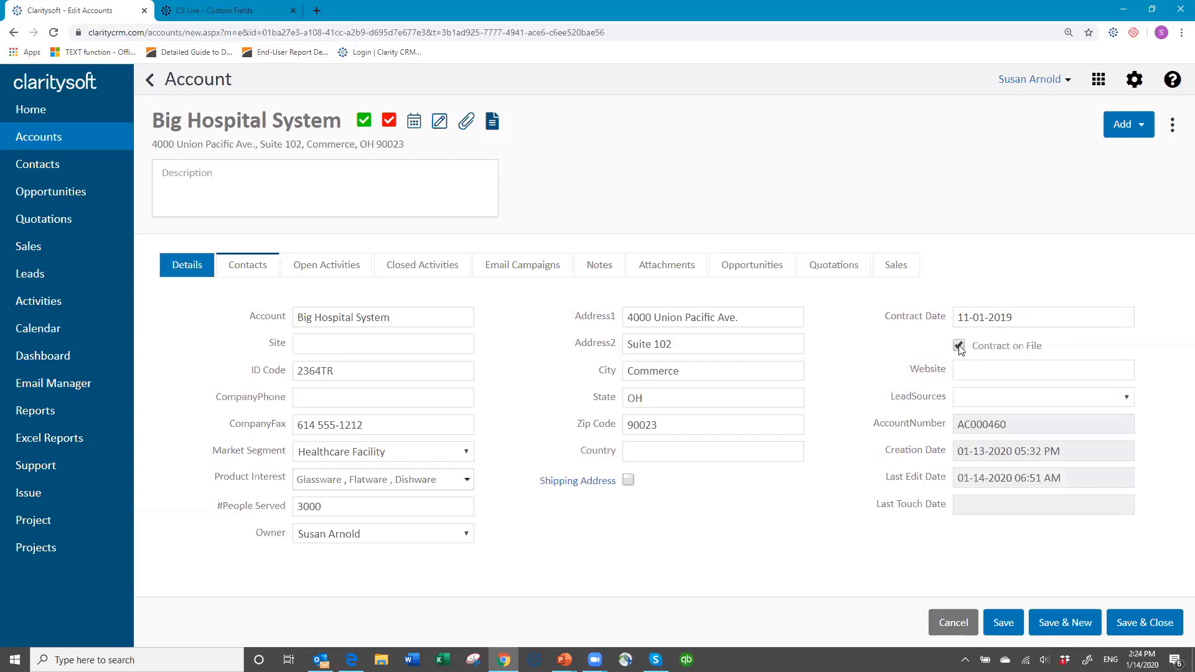
click(959, 346)
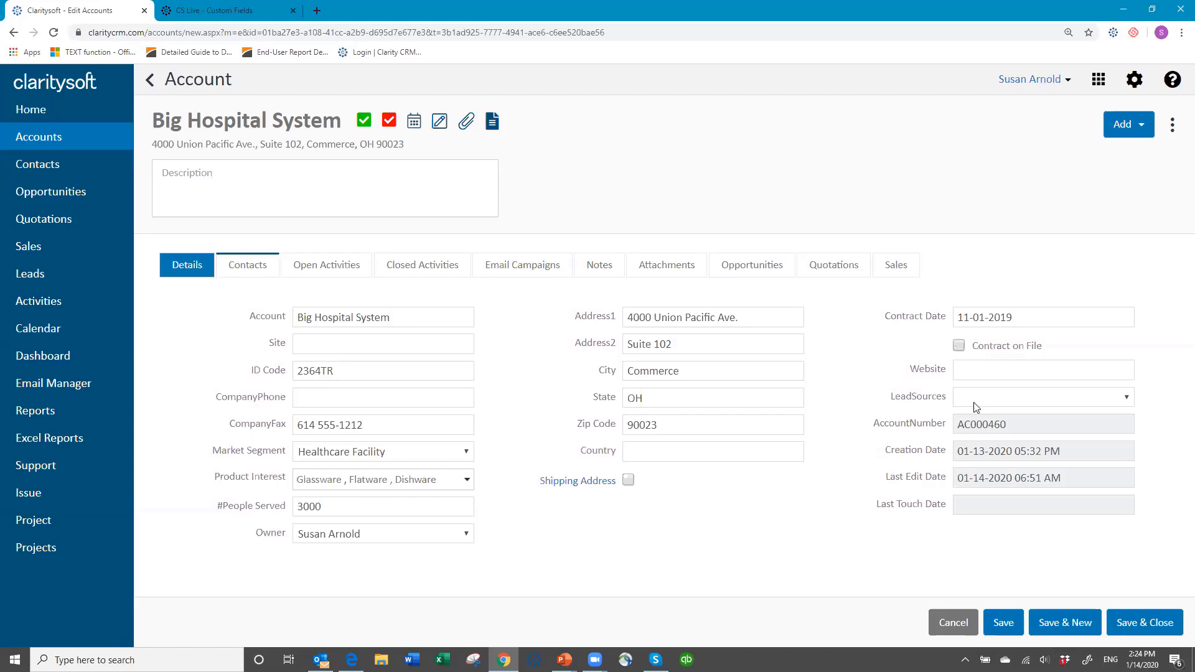
click(958, 346)
click(1153, 631)
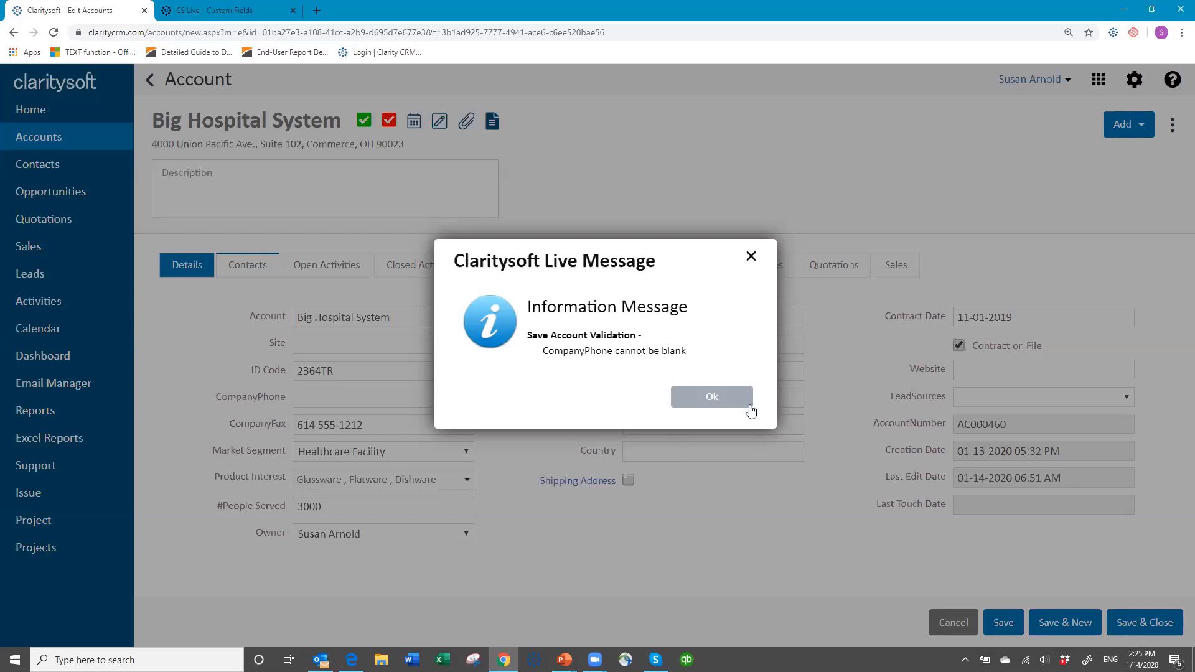
click(712, 401)
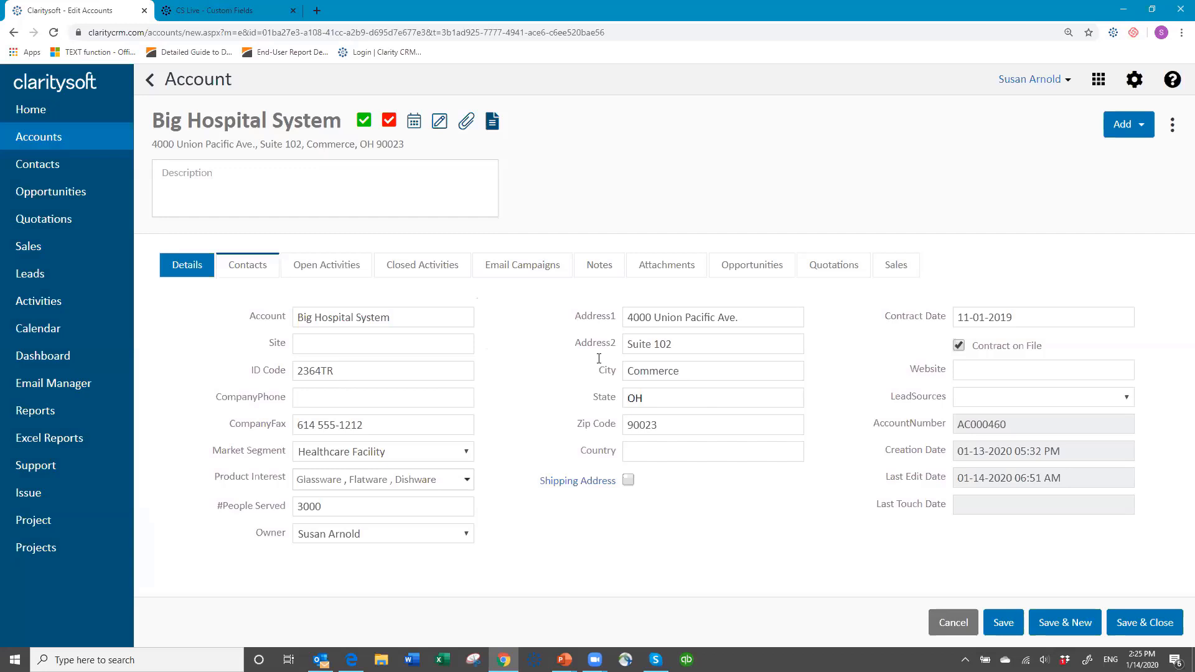
- Fill in the account's company phone number, and save and close the account
click(323, 402)
text(555-555-5567)
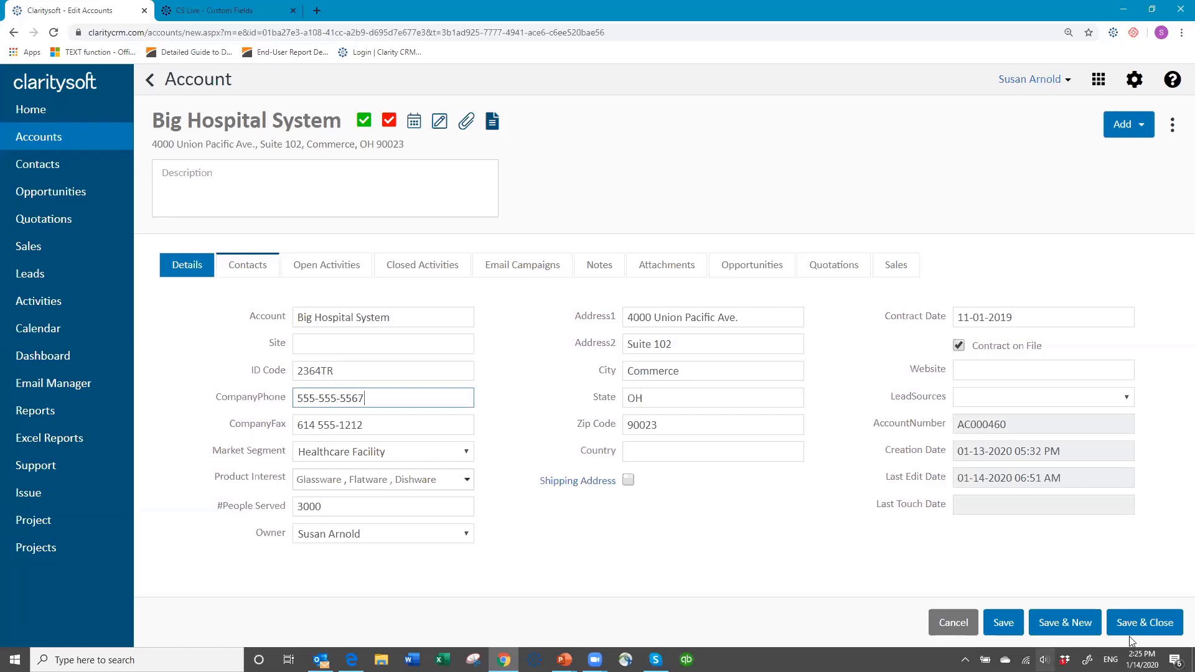
click(1141, 626)
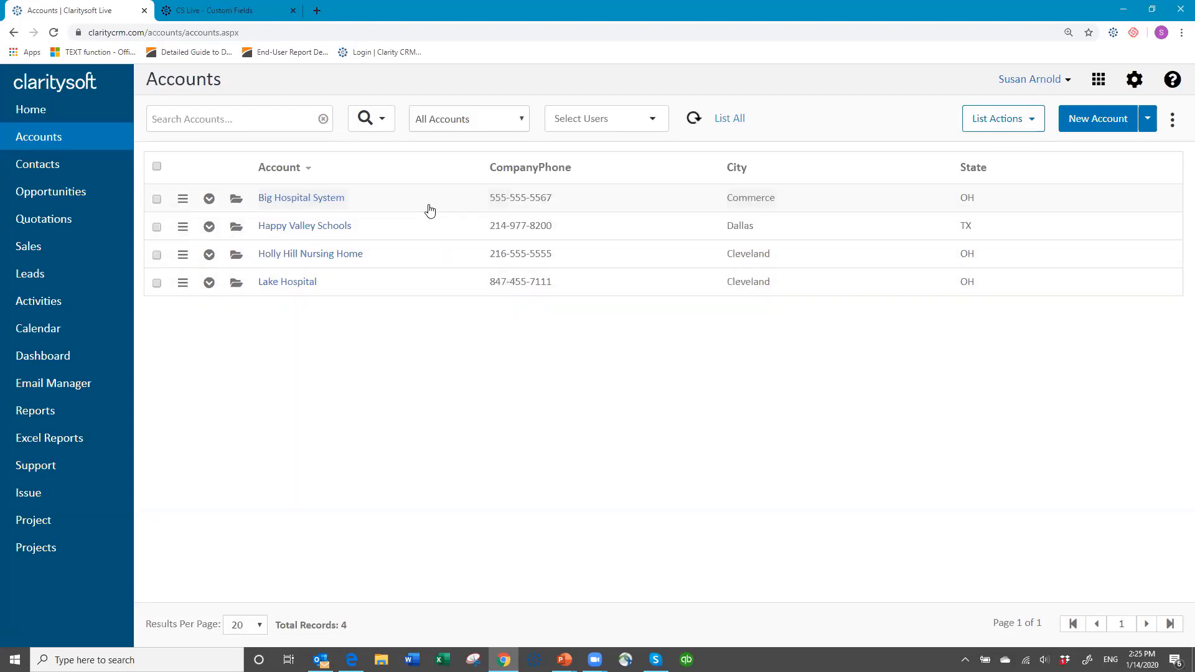
- In the Accounts list's default column settings, make #People Served, Contract Date and Contract on File visible between City and State
click(1173, 123)
click(1123, 183)
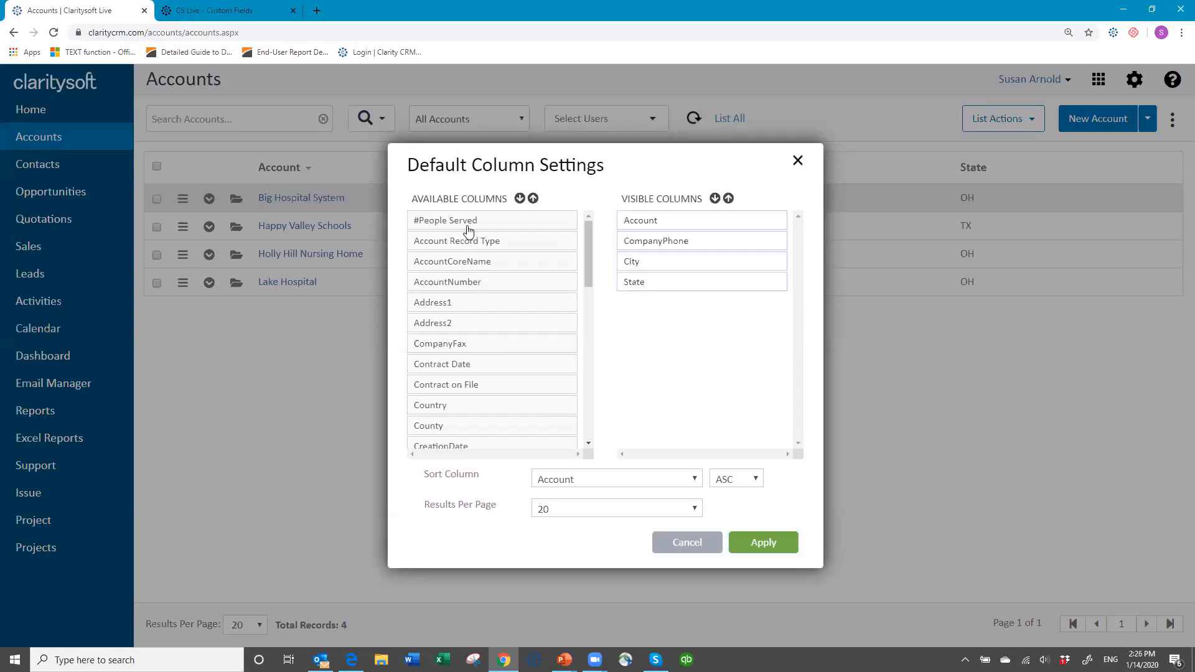
drag(468, 231, 641, 277)
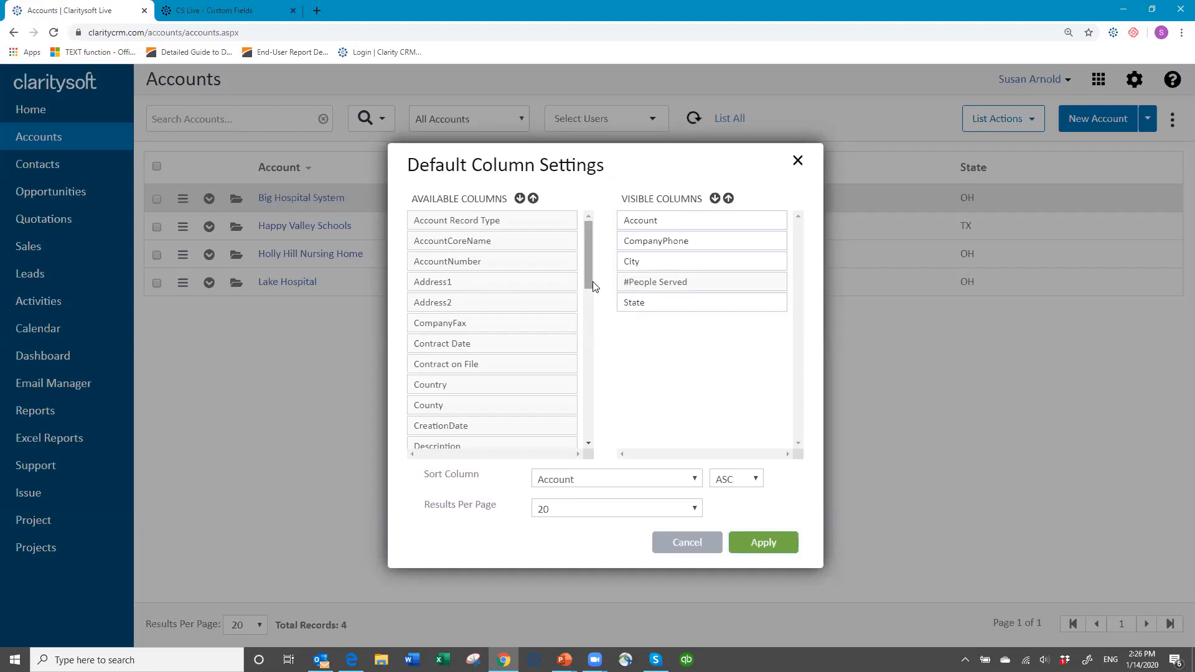
scroll(593, 285, down, 3)
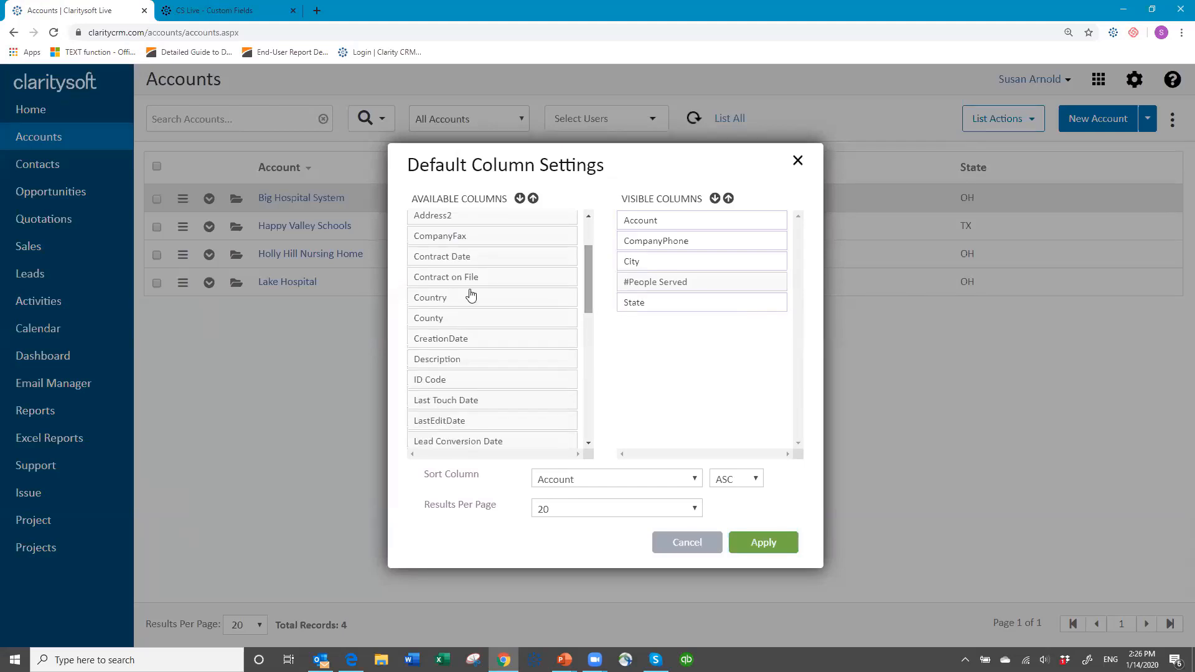
drag(442, 259, 640, 316)
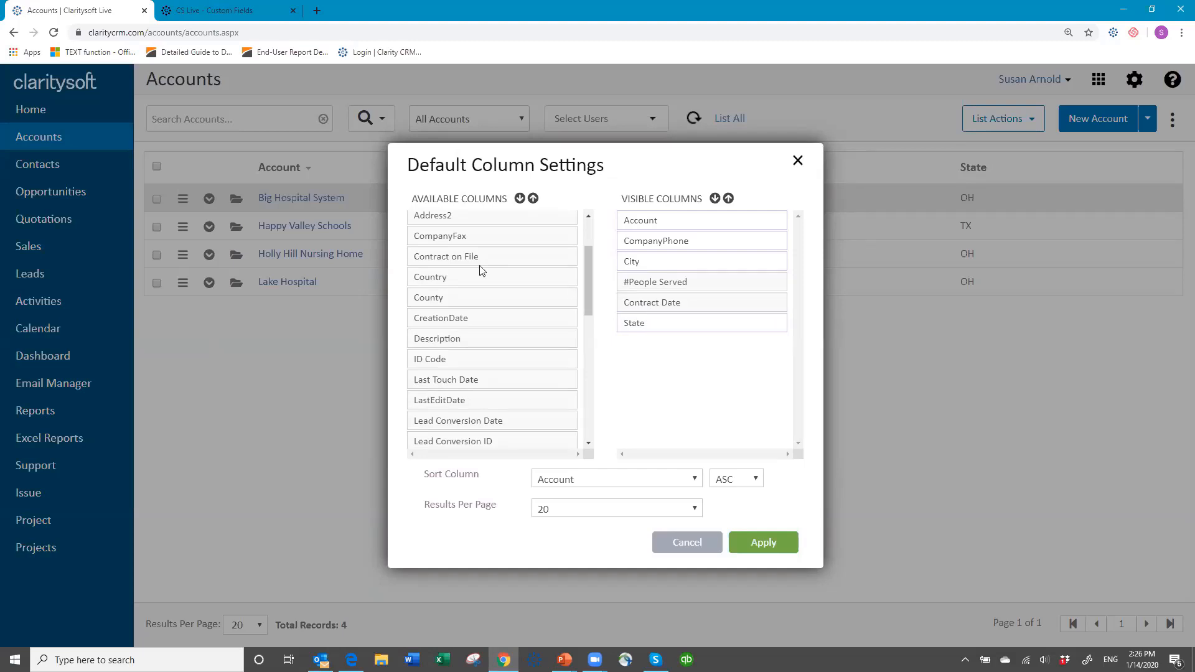
drag(467, 259, 685, 319)
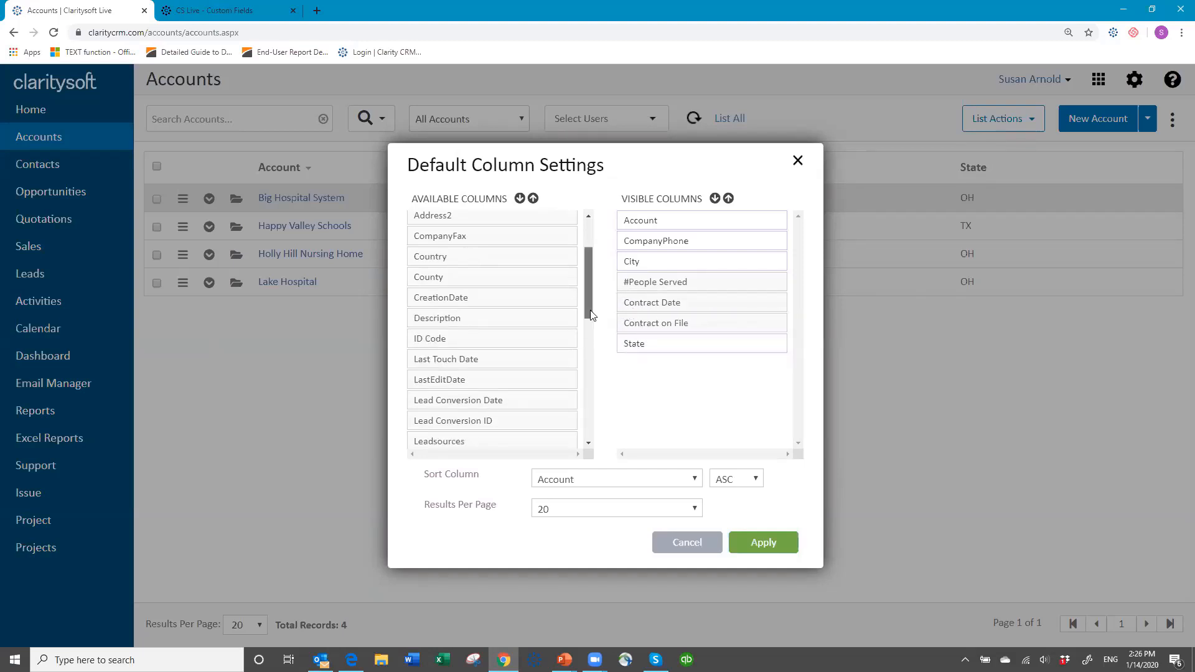
- Add ID Code after Account, and Market Segment and Product Interest after CompanyPhone, as visible columns and apply the column settings
scroll(586, 330, down, 2)
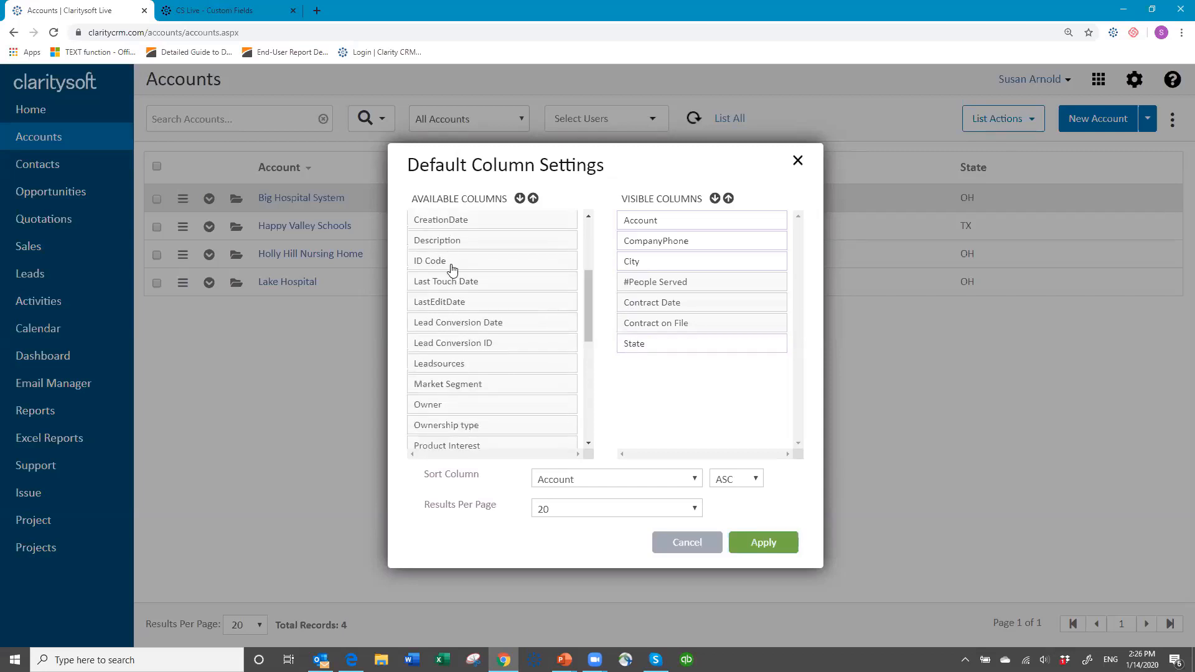
drag(443, 266, 626, 263)
scroll(593, 360, down, 1)
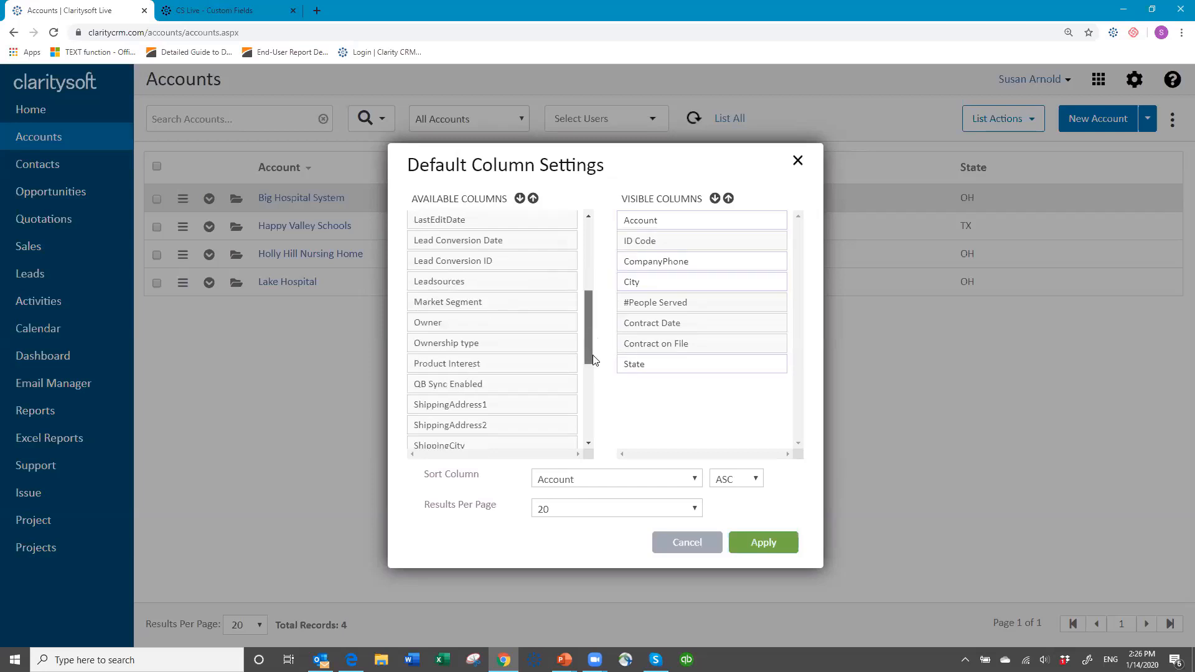
drag(505, 299, 707, 286)
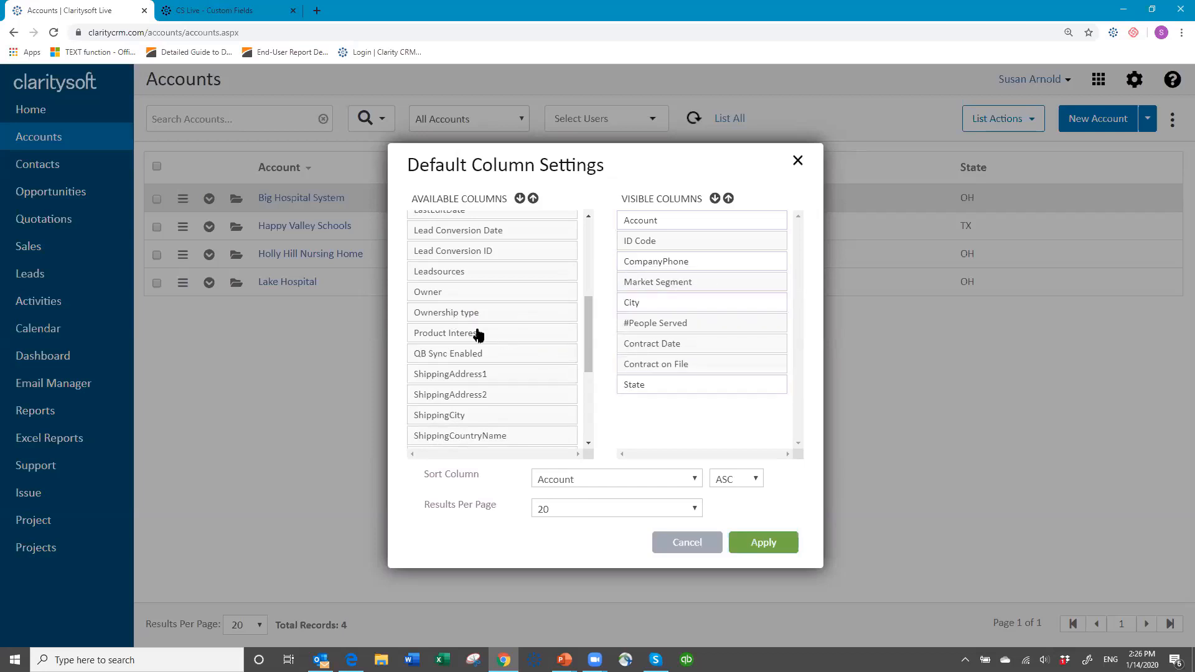
drag(478, 335, 615, 402)
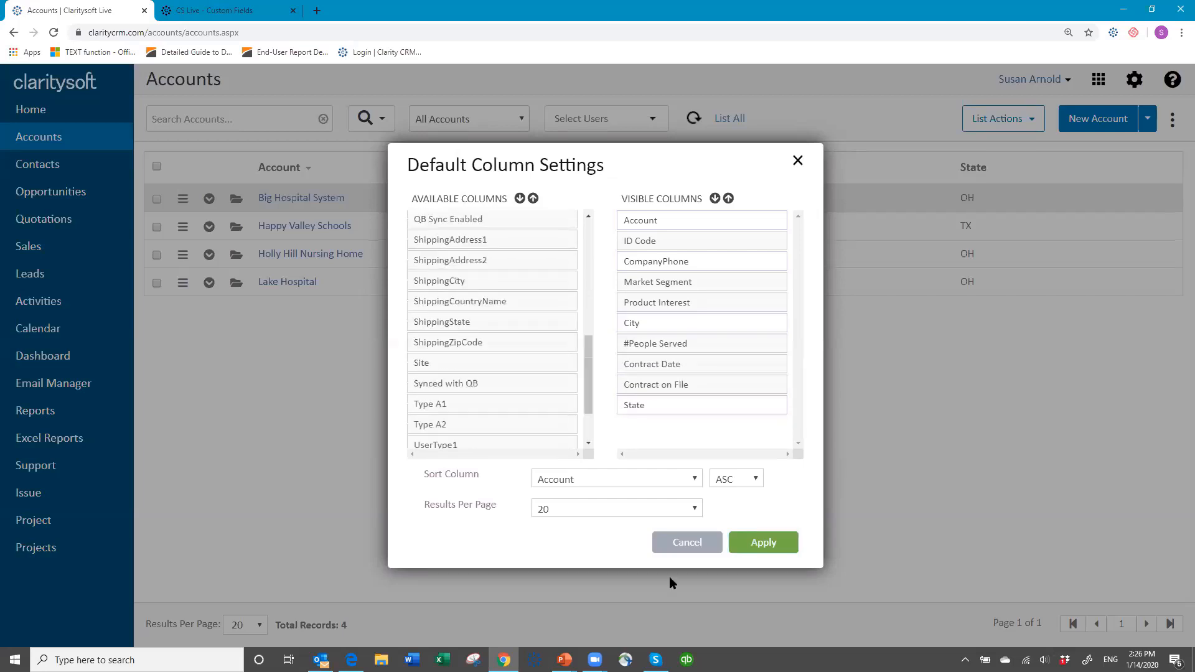
click(757, 547)
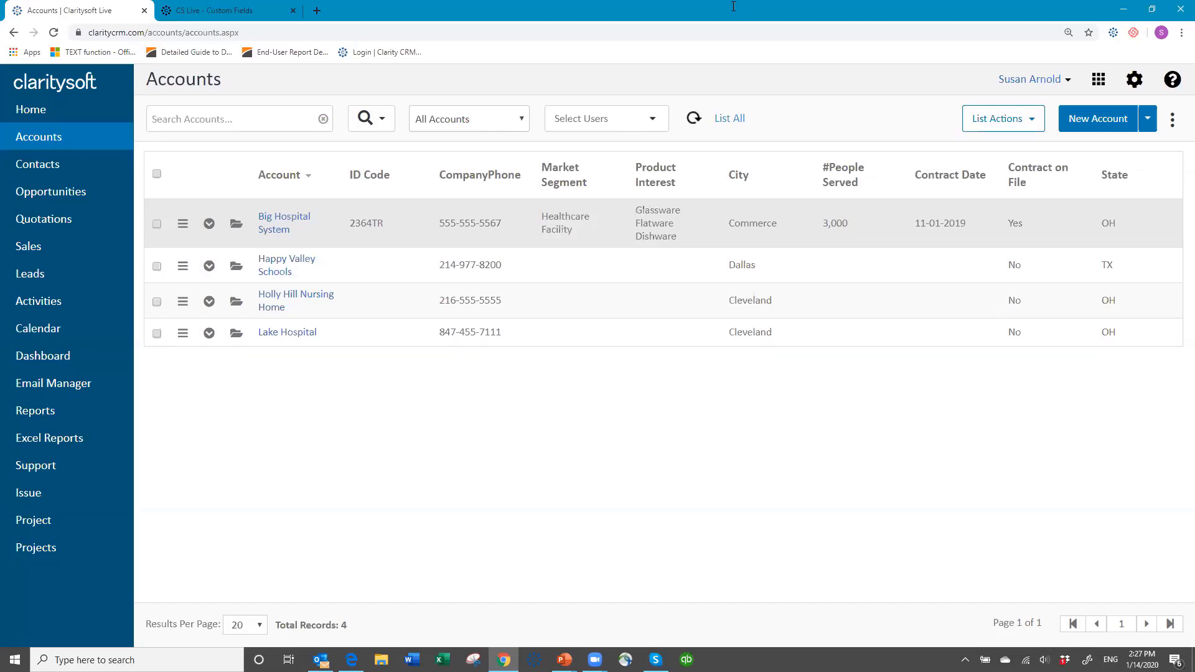
- Open the Accounts module's custom fields in the customization settings
click(1135, 80)
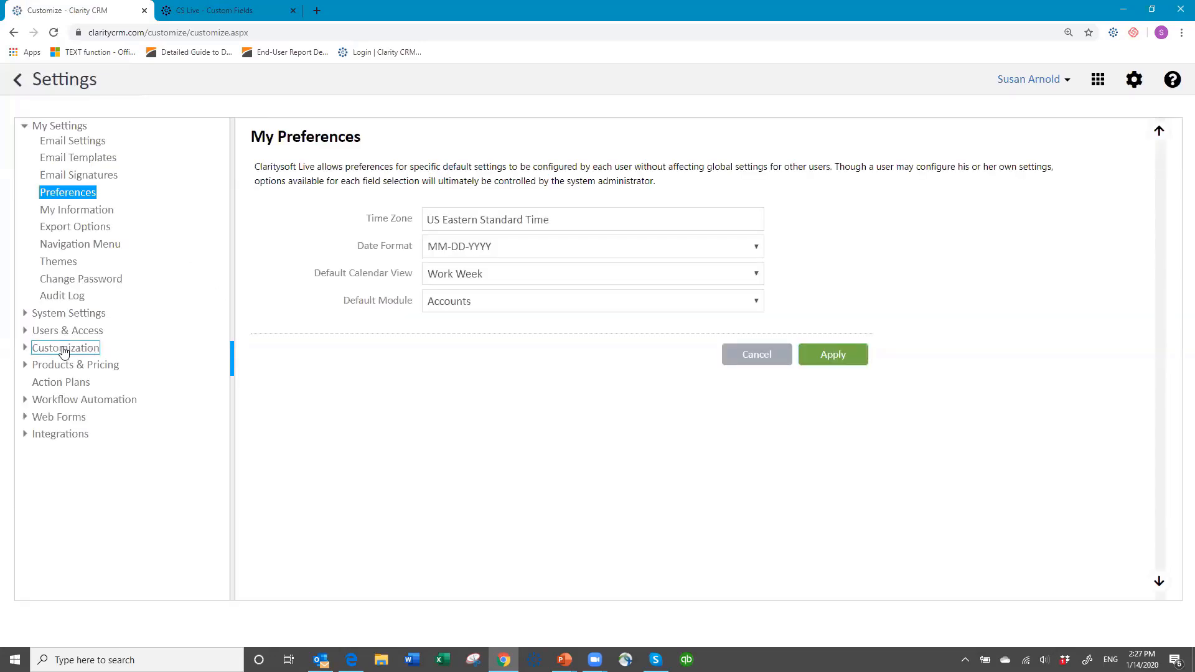
click(64, 350)
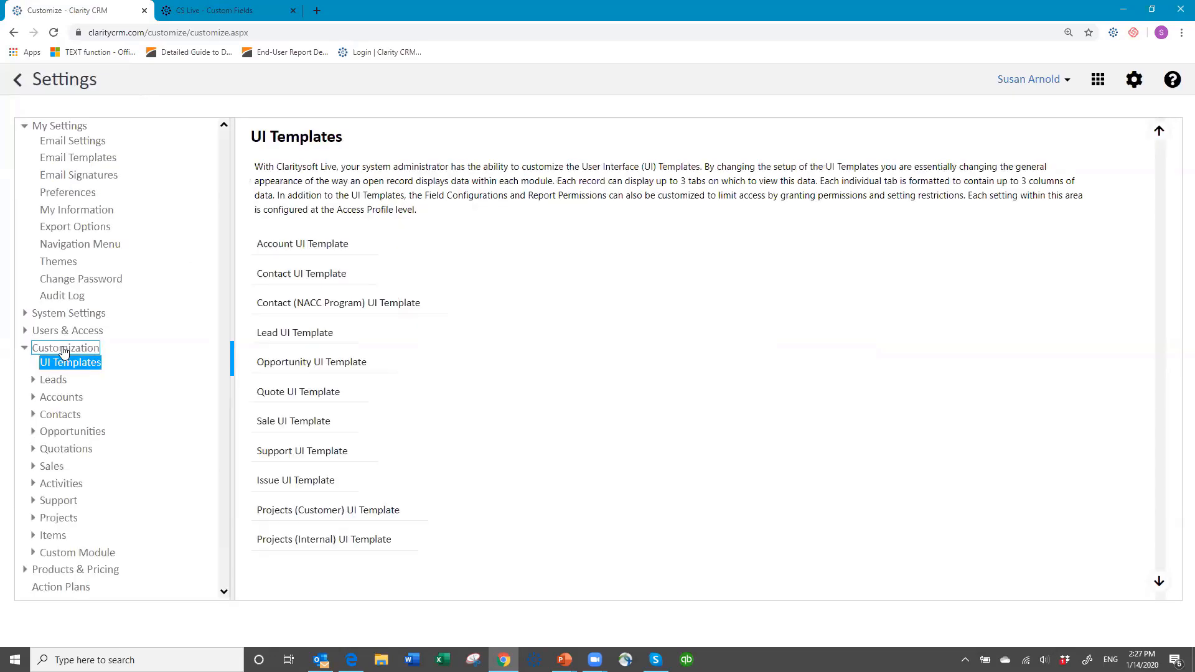
click(61, 398)
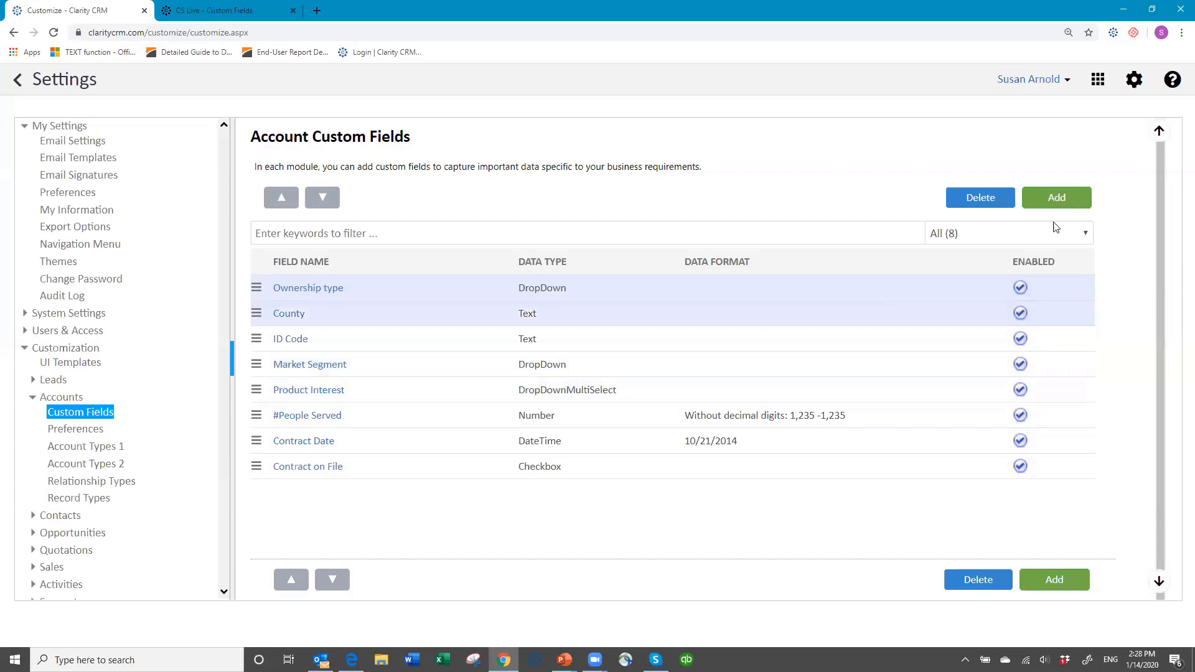
- Add a custom field named Market Subgroup with data type DropDownDependent and Market Segment as its parent field
click(1060, 196)
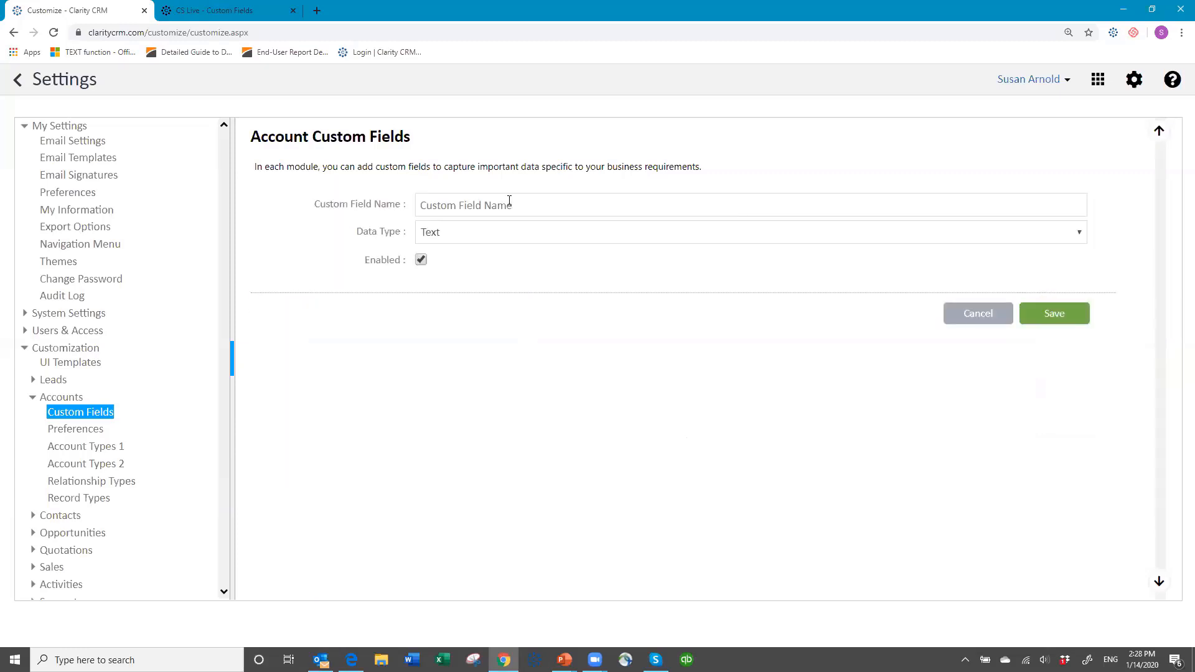
click(505, 205)
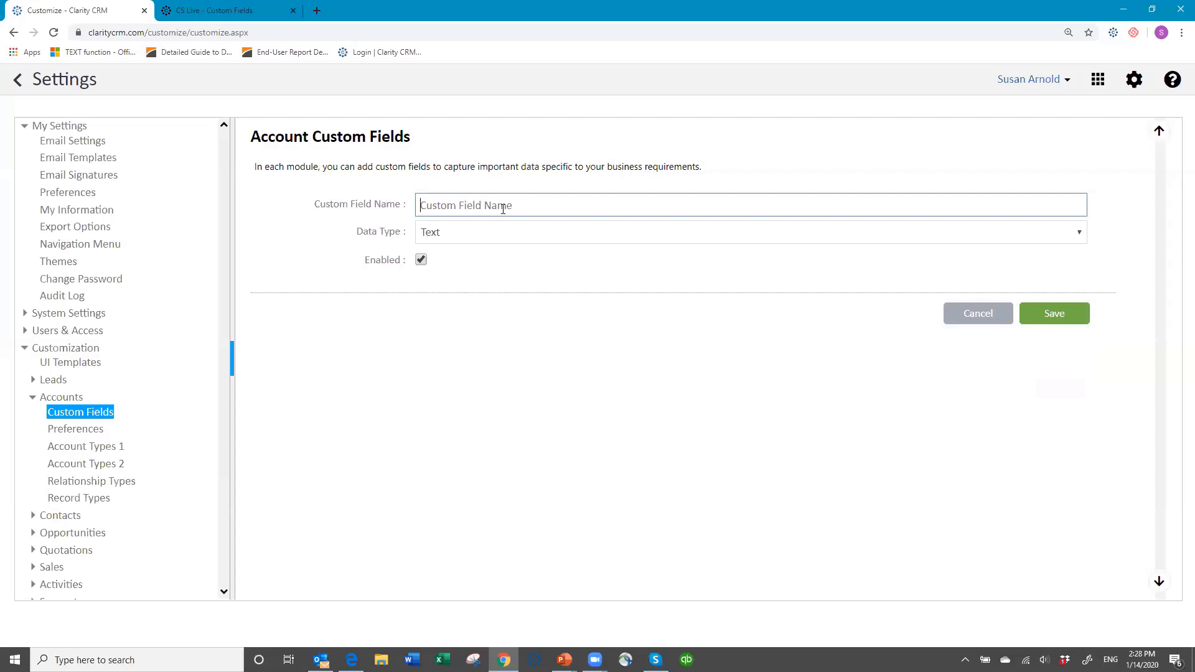
text(Market Subgroup)
click(494, 235)
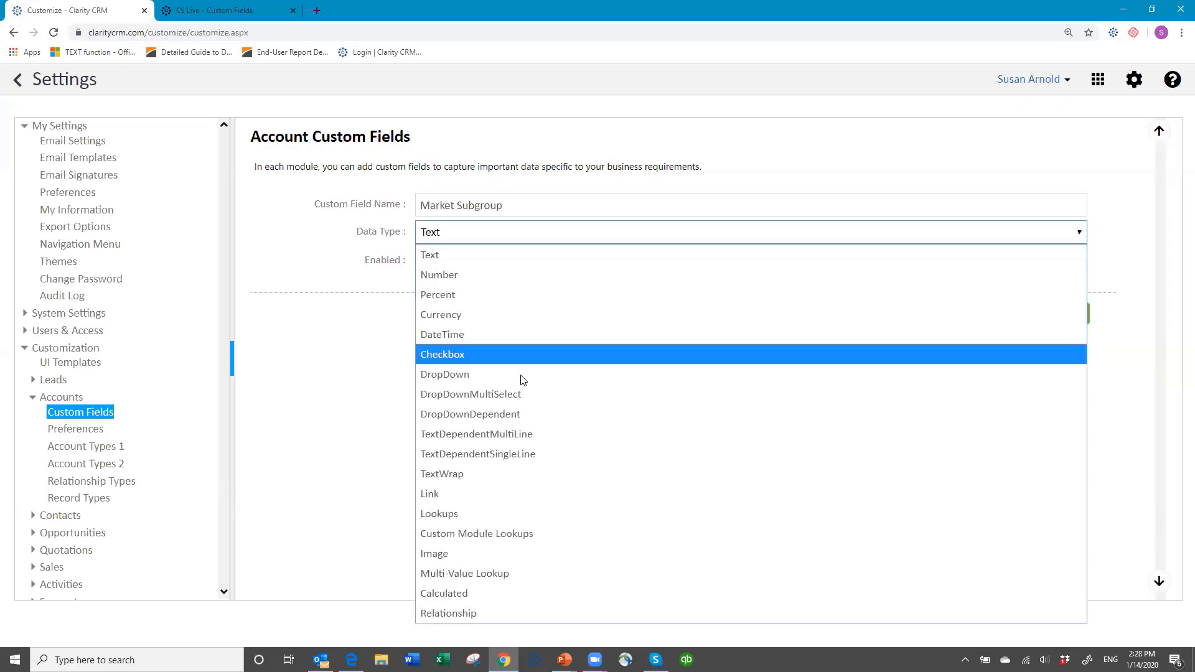
click(514, 416)
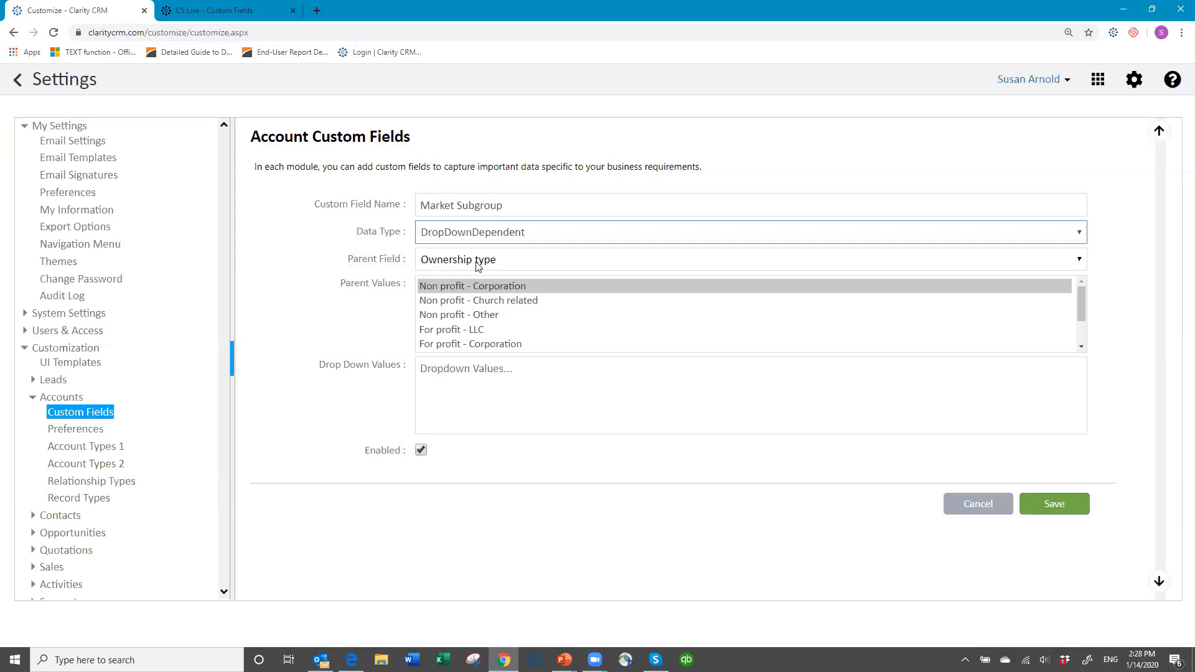
click(518, 264)
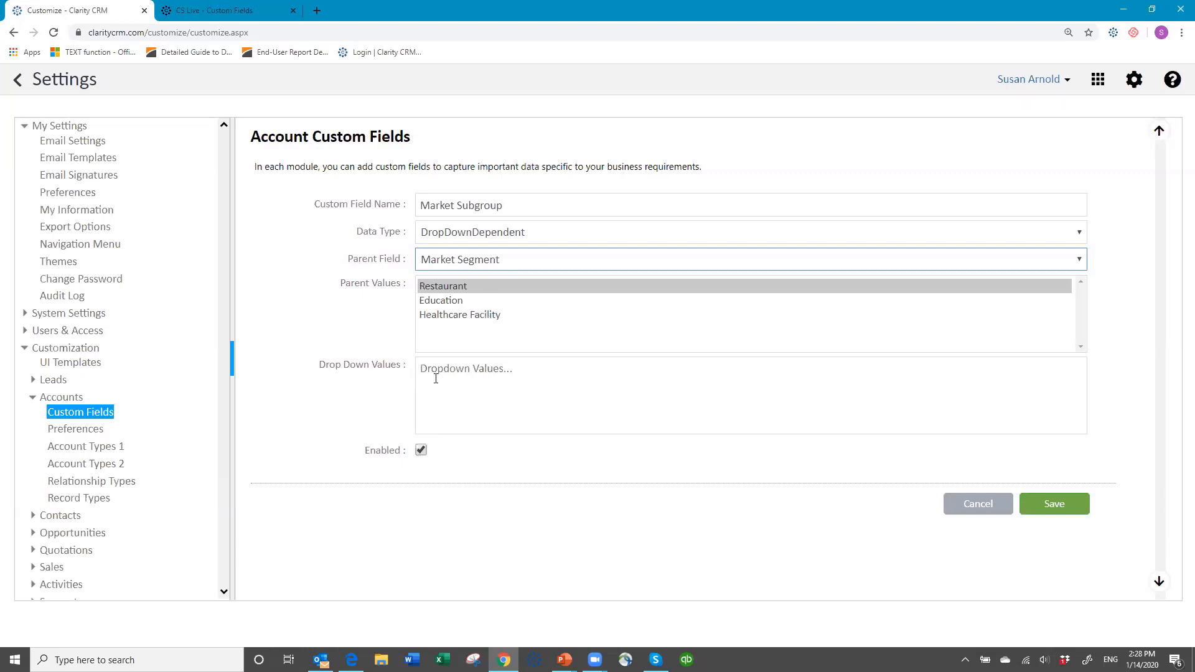
- Enter Franchise and Private as the dropdown values for the Restaurant parent value
click(457, 289)
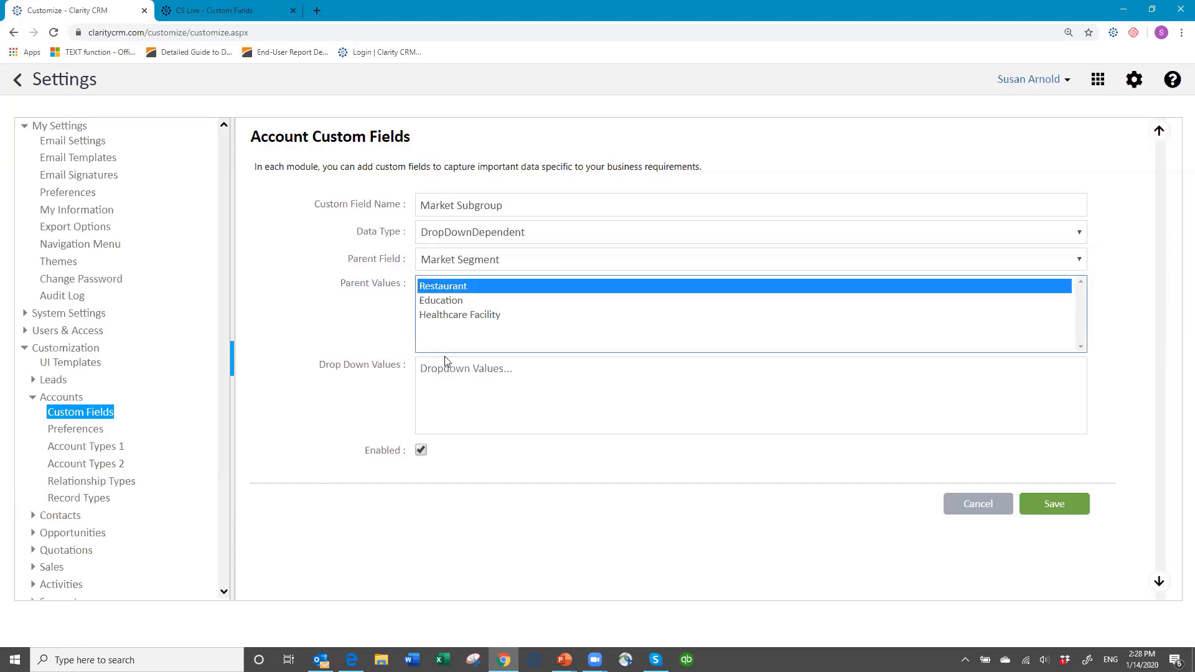
click(422, 369)
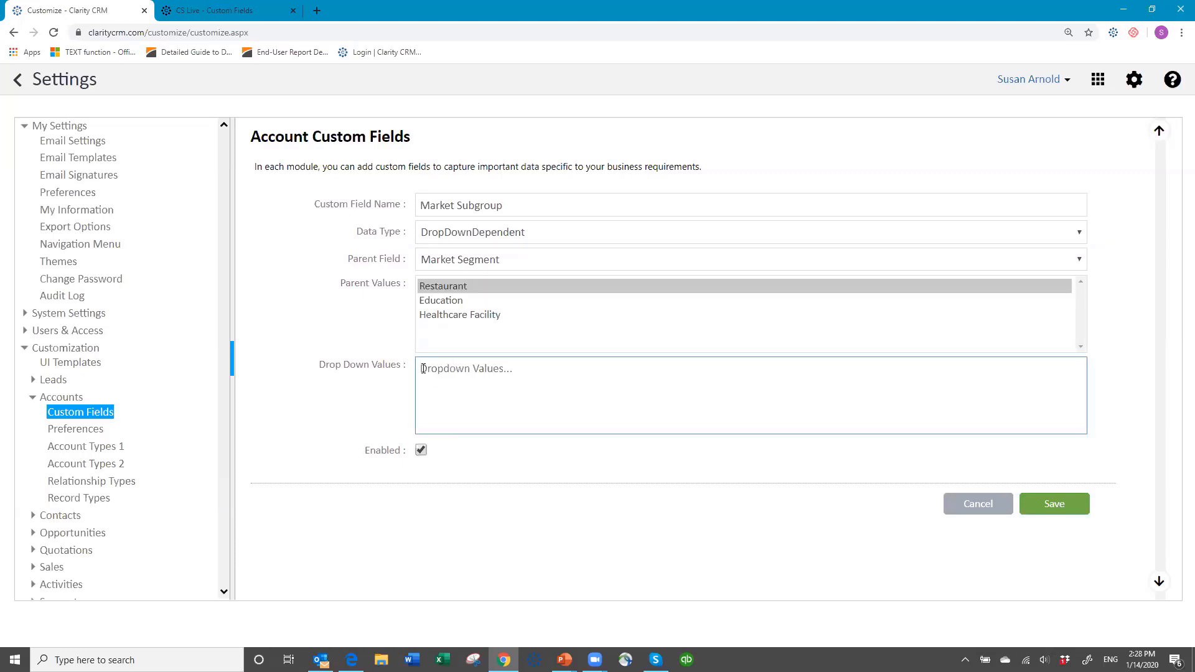
text(Franchise)
key(Return)
text(Private)
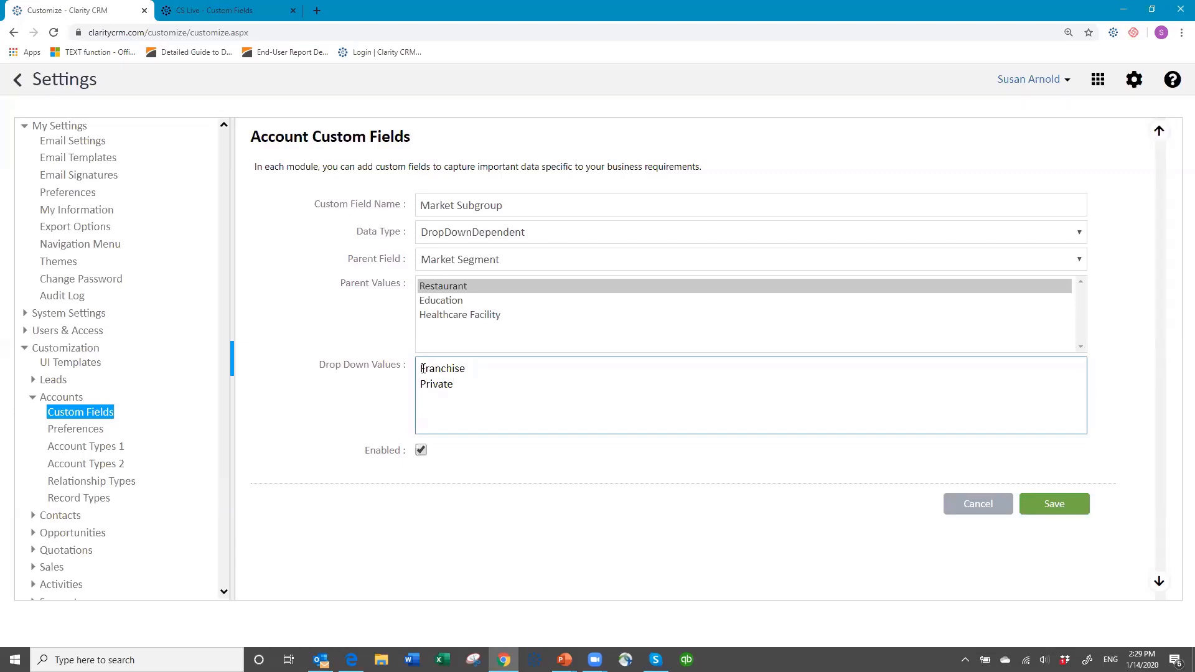
- Enter Public, Private and University as the dropdown values for the Education parent value
click(434, 305)
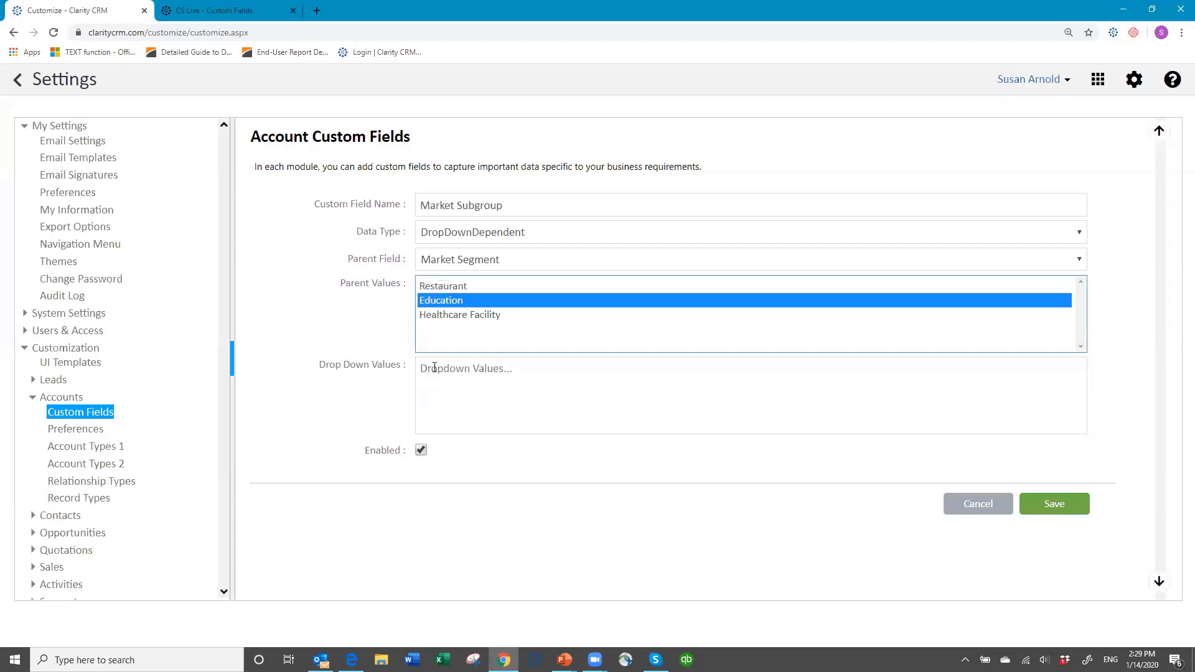
click(497, 401)
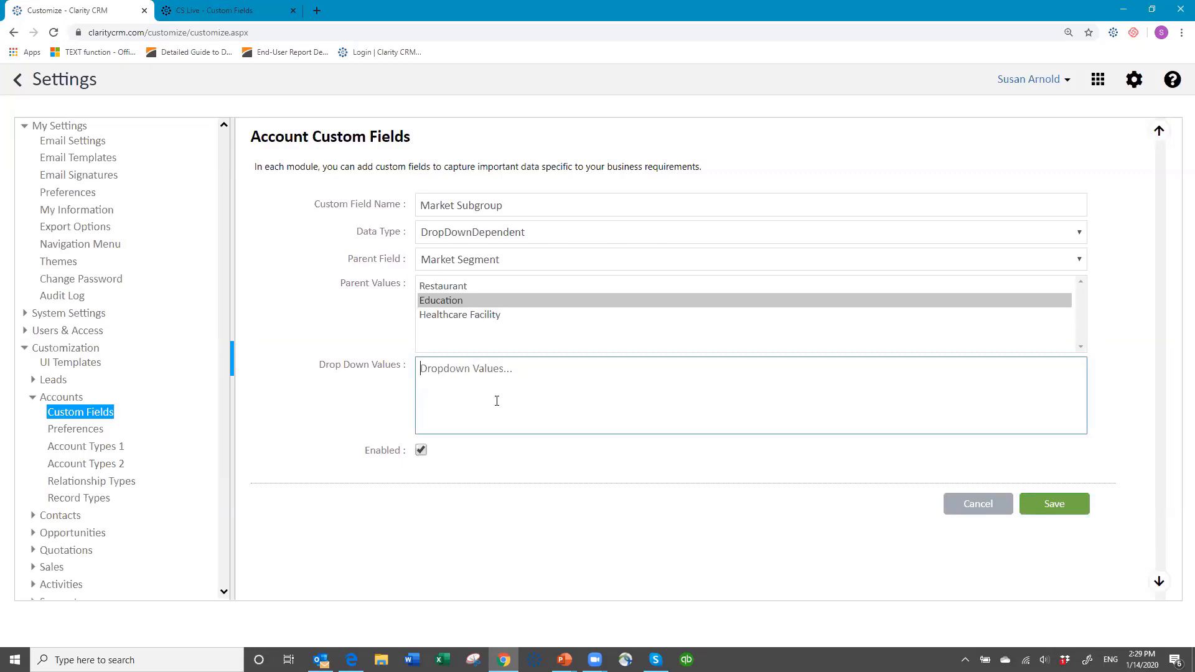
text(Public)
key(Return)
text(Private)
key(Return)
text(Uni)
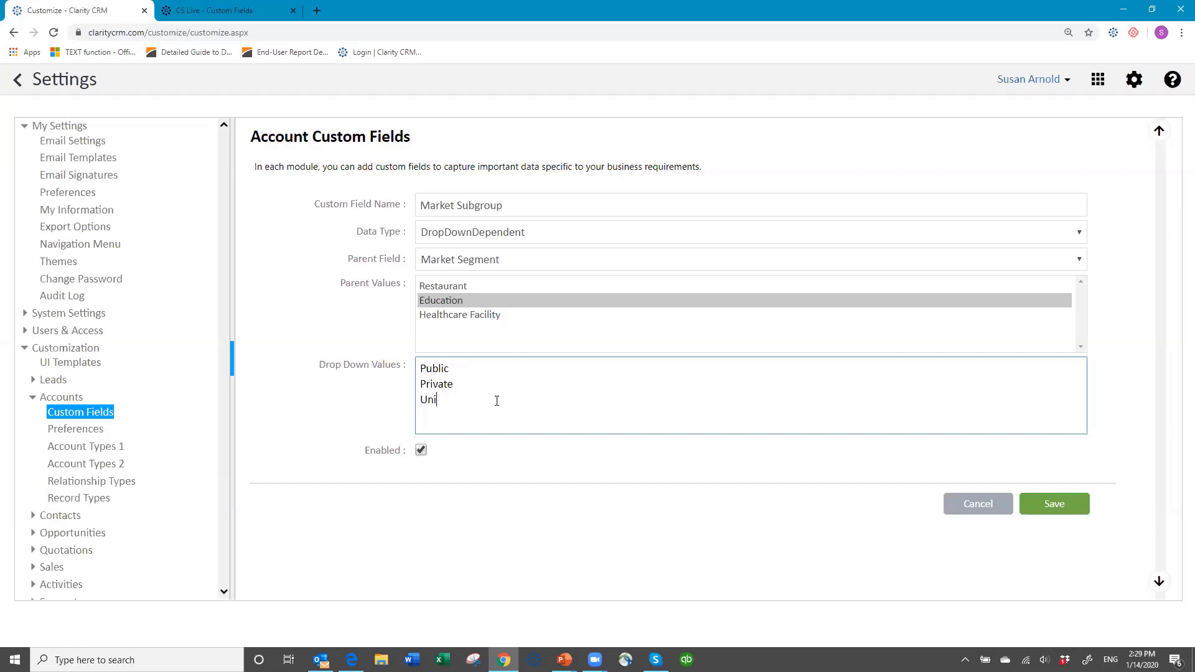
text(versti)
key(BackSpace)
text(ity)
- Enter Hospital, Assisted Living and Nursing Home as the dropdown values for the Healthcare Facility parent value
click(442, 316)
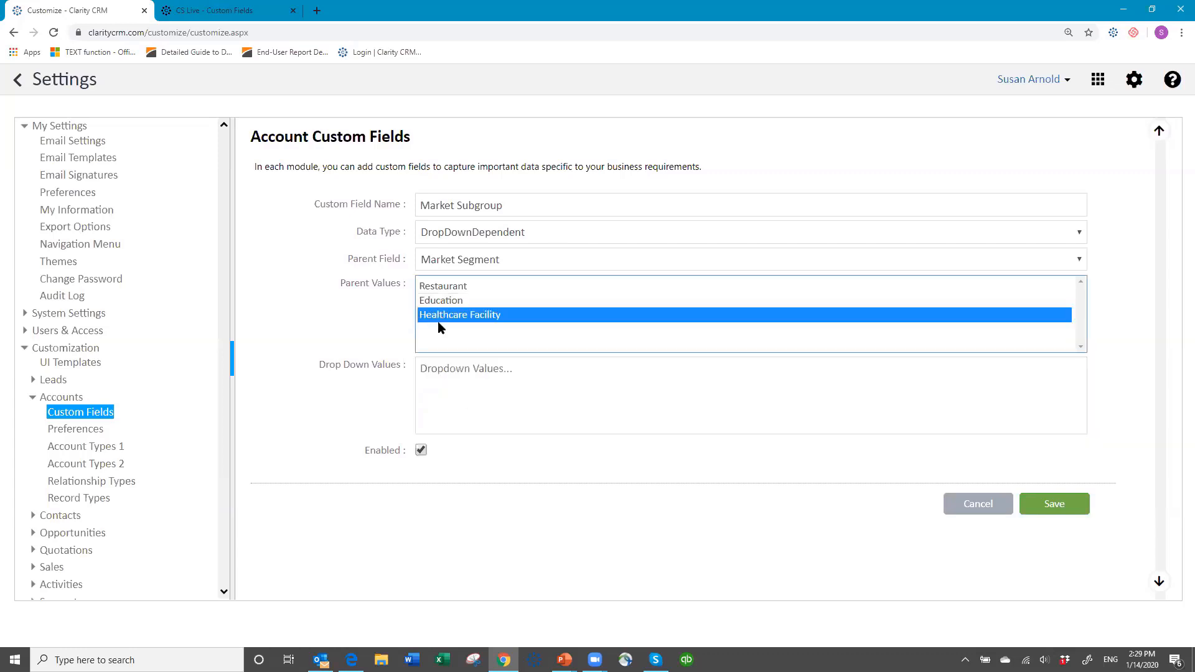
click(427, 366)
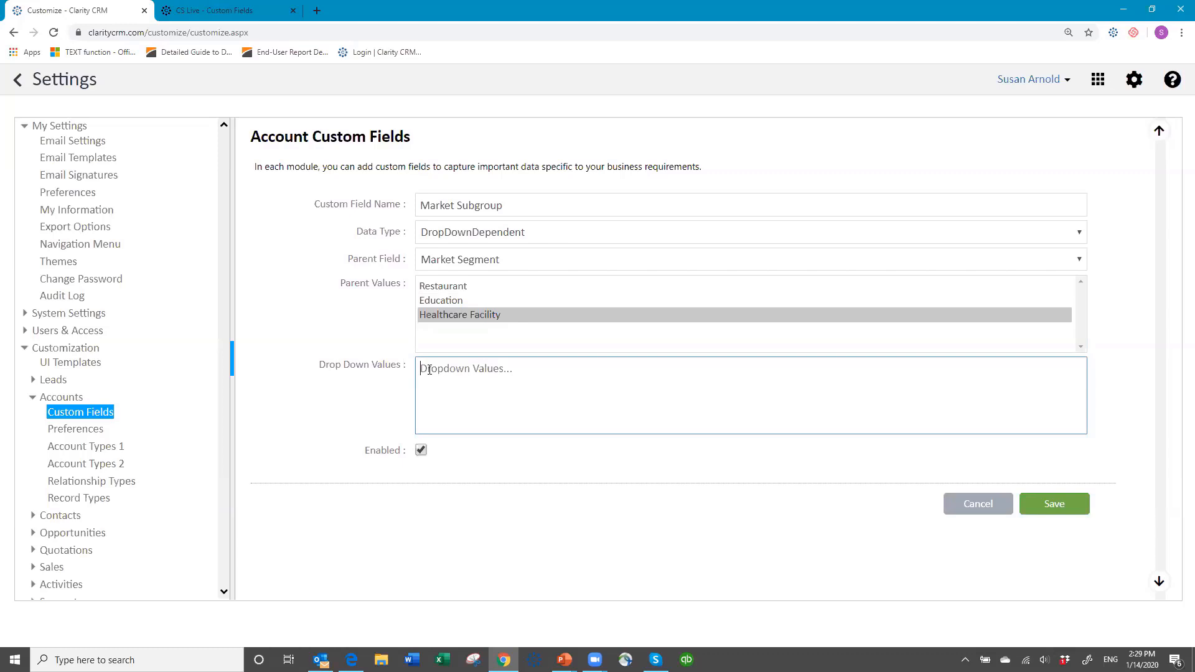
text(Hospital)
key(Return)
text(Assisted Living)
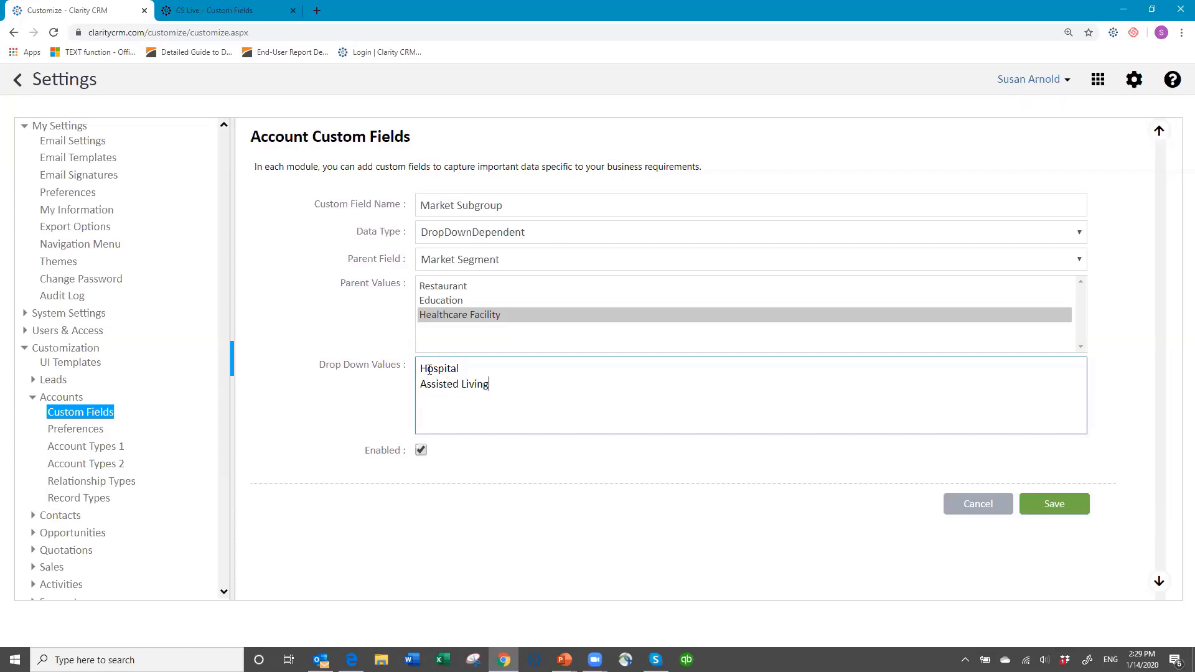
key(Return)
text(Nursing Home)
- Check the dropdown values of the Restaurant, Education and Healthcare Facility parent values, and save the Market Subgroup field
click(445, 290)
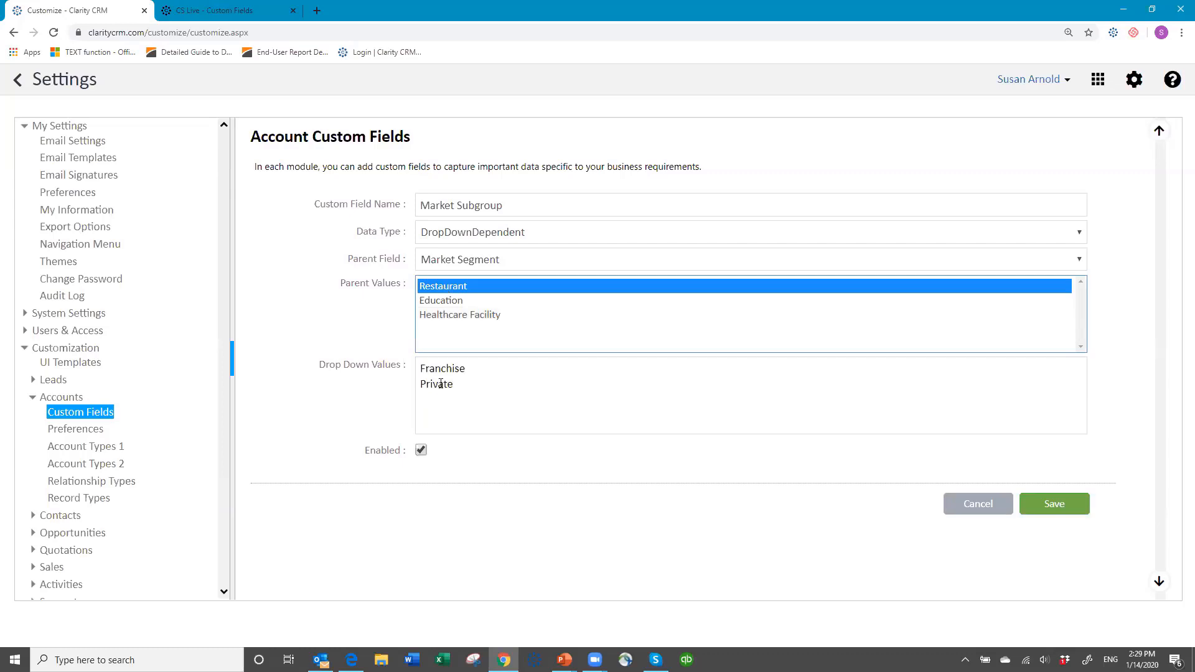
click(445, 301)
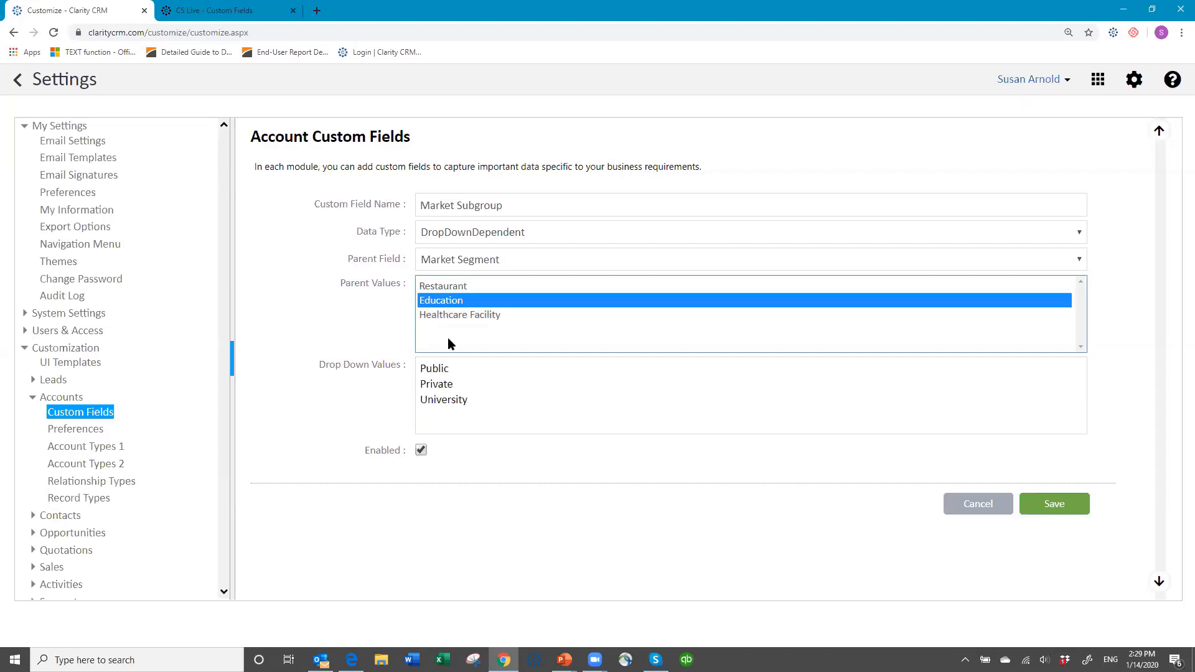
click(454, 316)
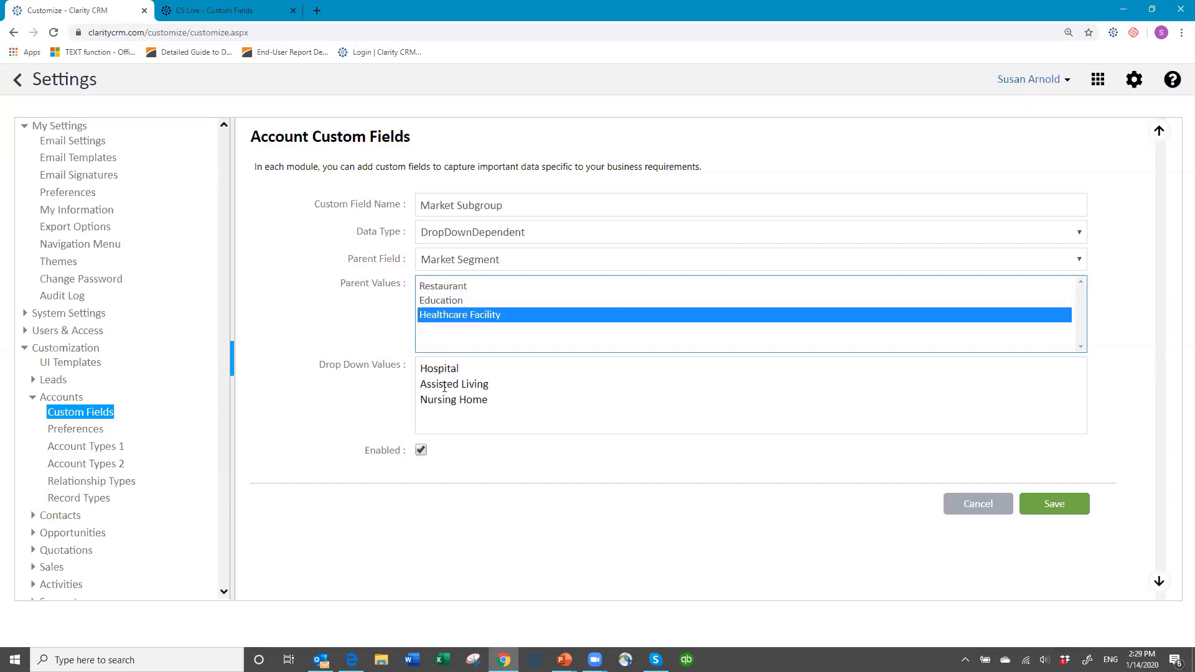
click(1053, 508)
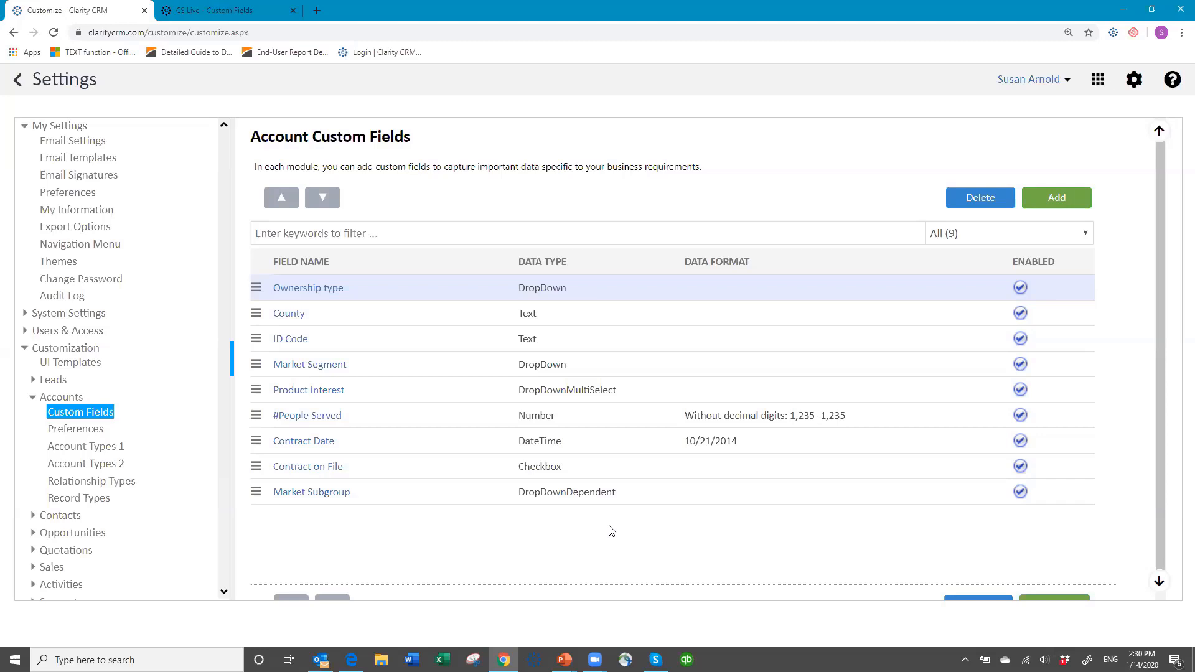
- Add an account custom field named Policy Options with the DropDown data type
click(1049, 204)
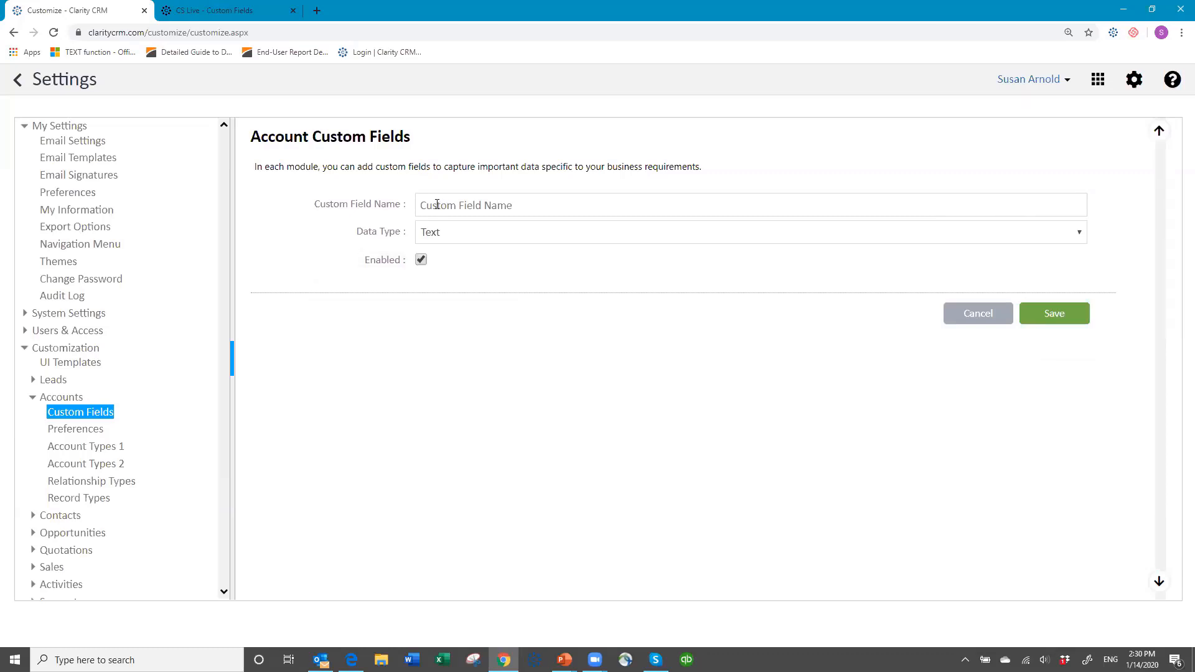
click(439, 201)
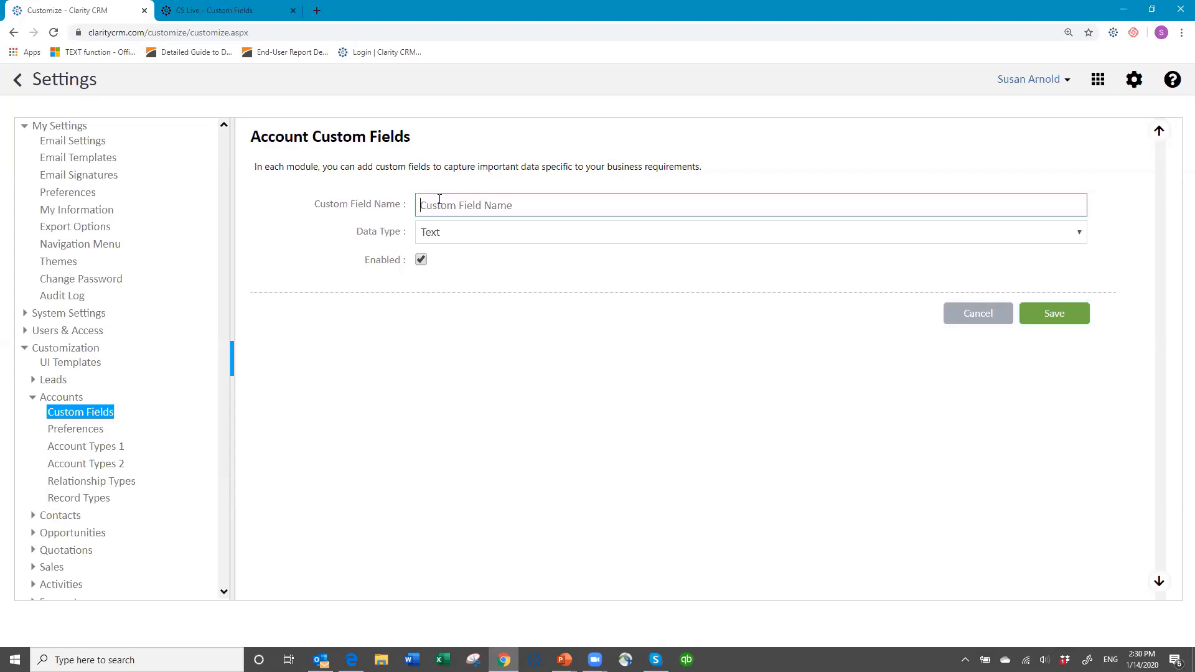
text(Policy Options)
click(444, 235)
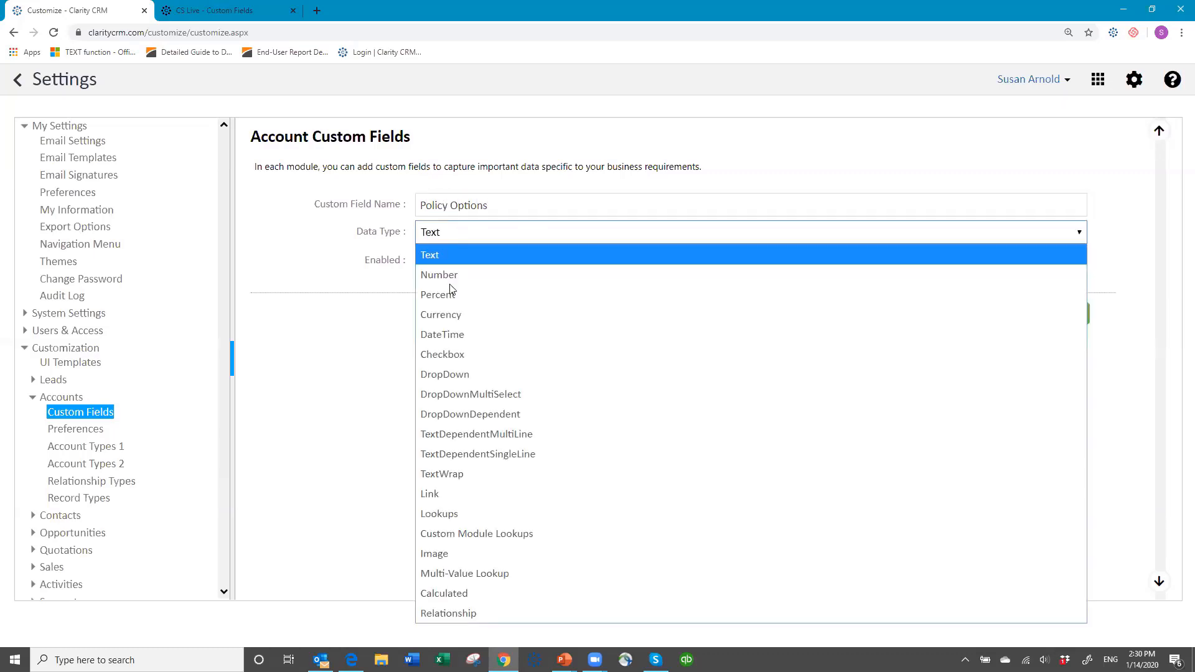
click(472, 375)
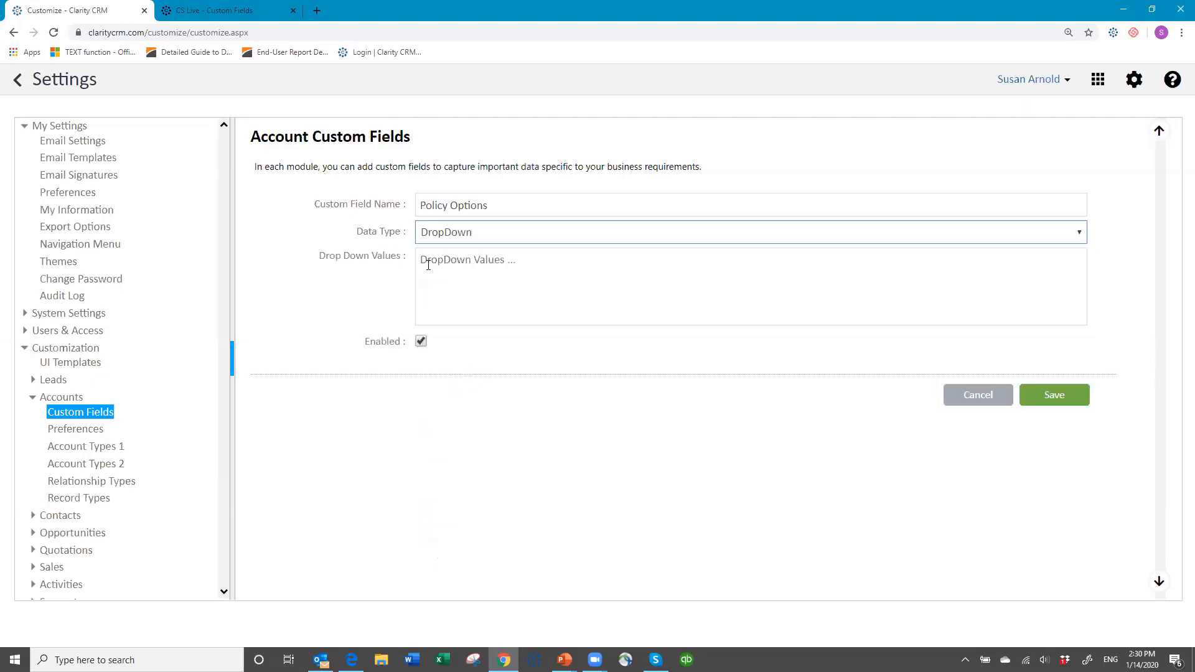
- Enter Option A, Option B and Option C as the dropdown values of Policy Options, and save the field
click(428, 264)
text(Opt)
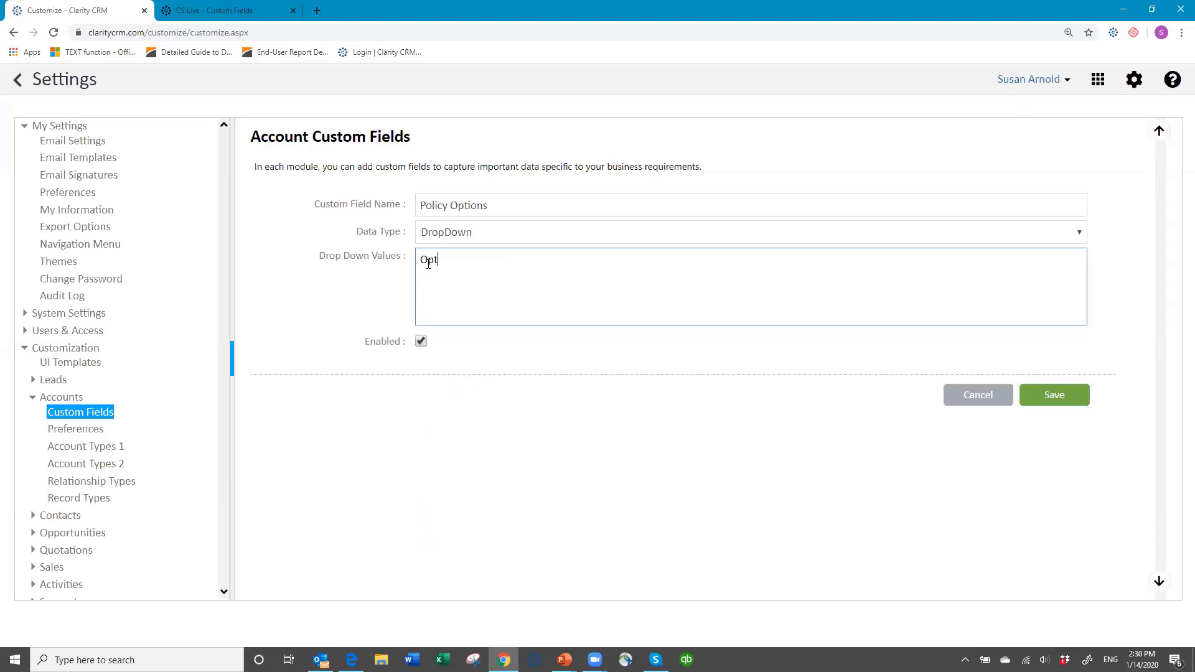
text(ion A)
key(Return)
text(Option B)
key(Return)
text(Ot)
key(BackSpace)
text(ption C)
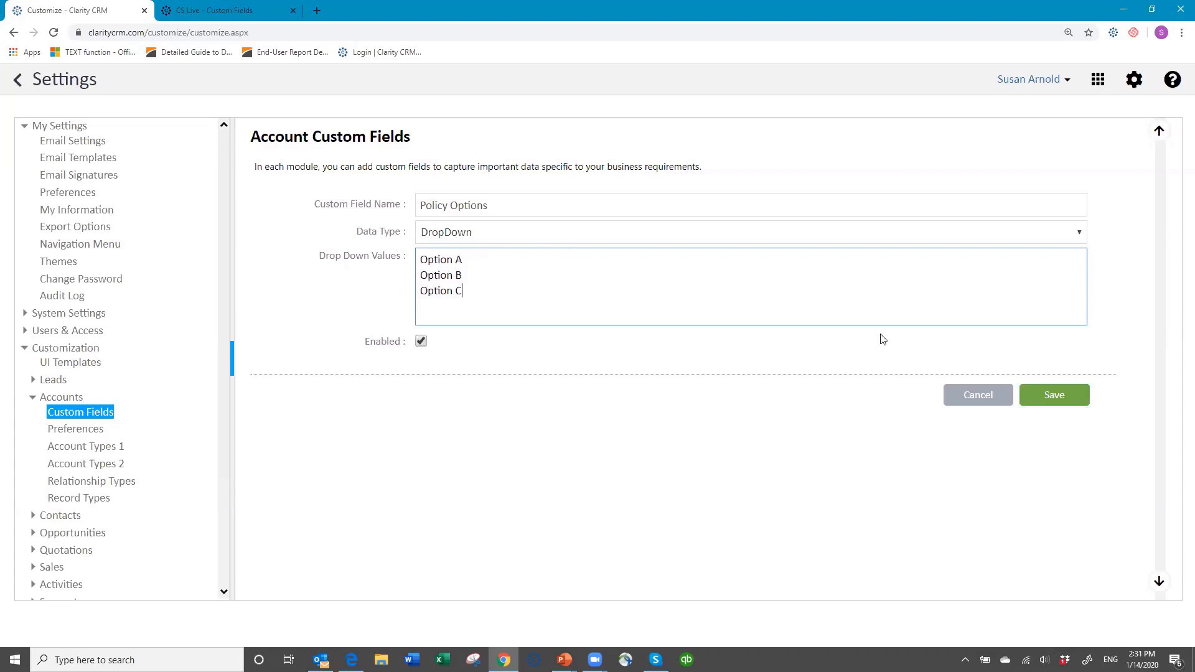
click(1052, 397)
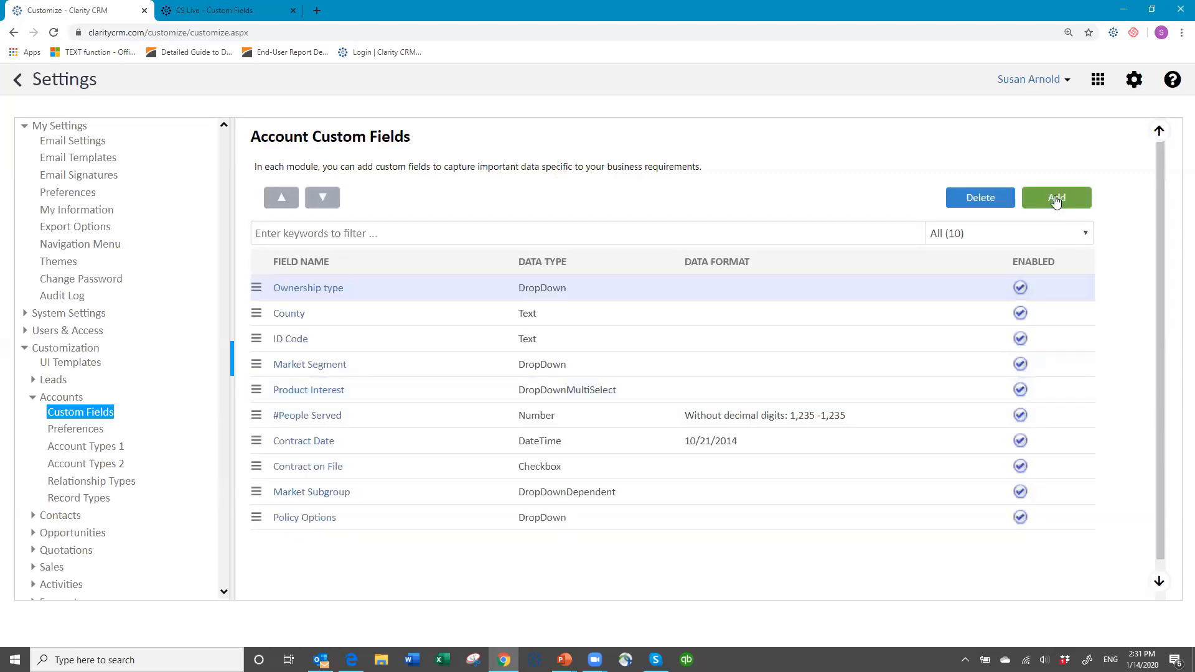
- Add an account custom field named Options Detail with the TextDependentMultiLine data type and Policy Options as its parent field
click(1056, 199)
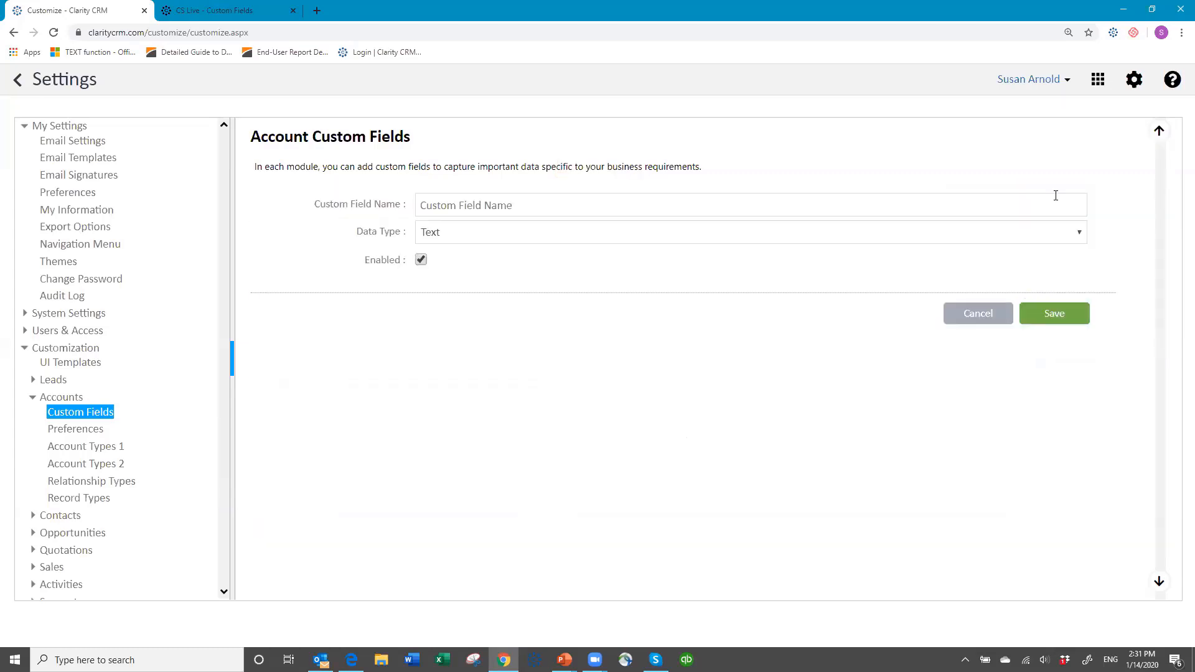
click(430, 208)
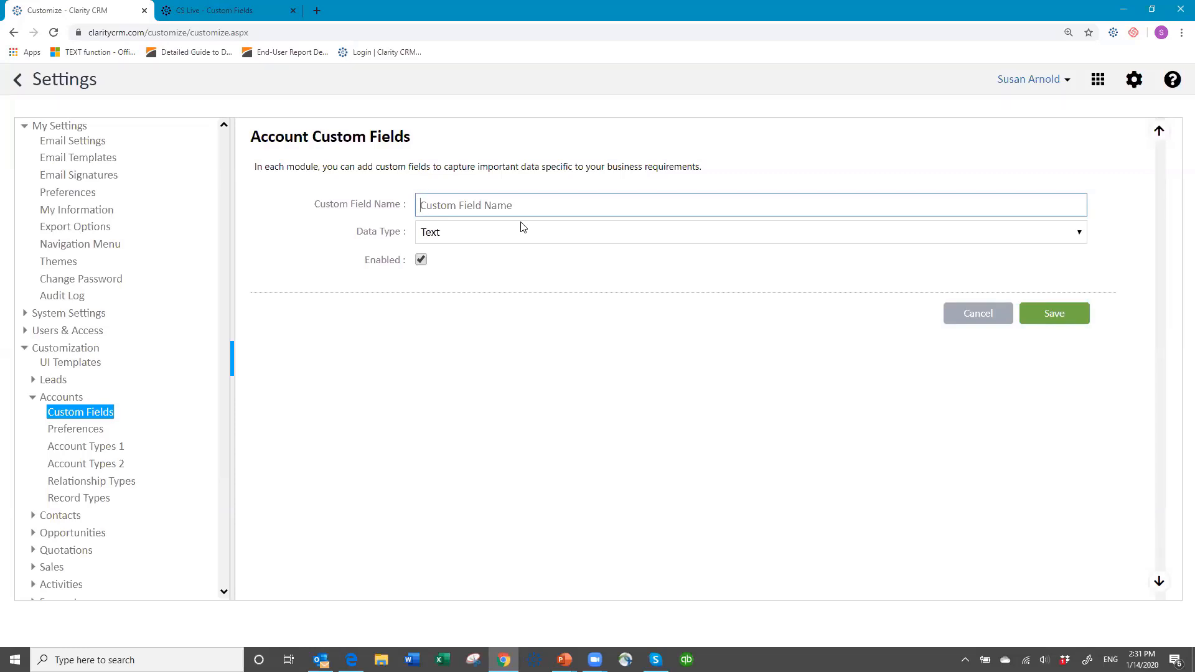
text(Options Detail)
click(491, 236)
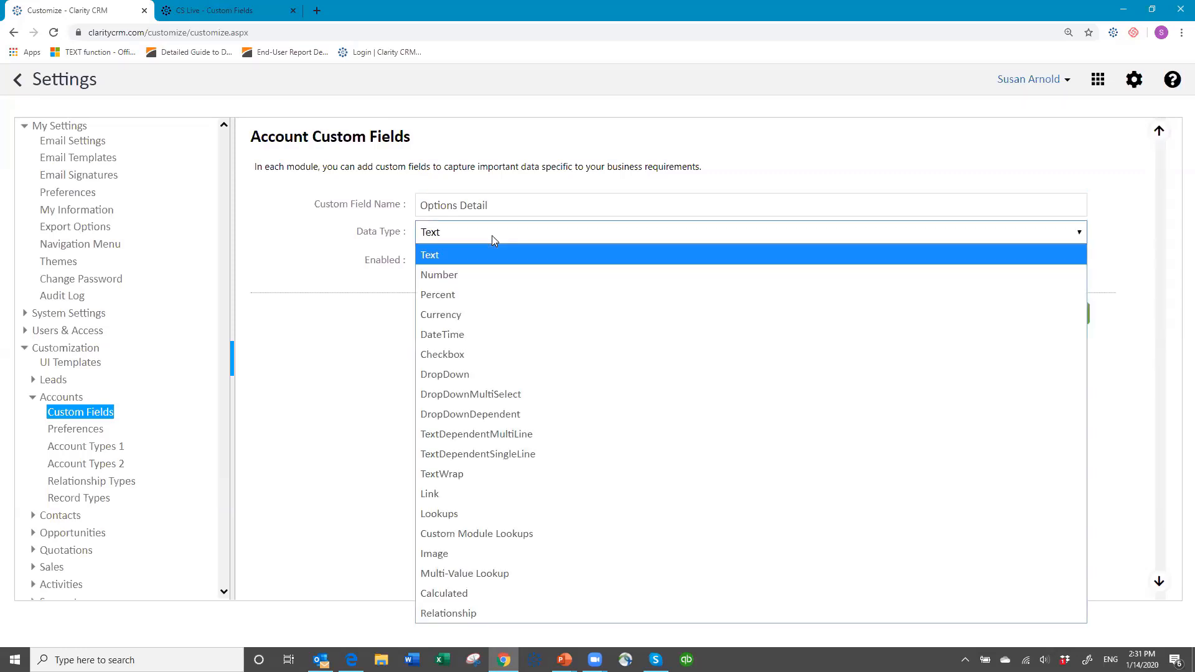
click(510, 434)
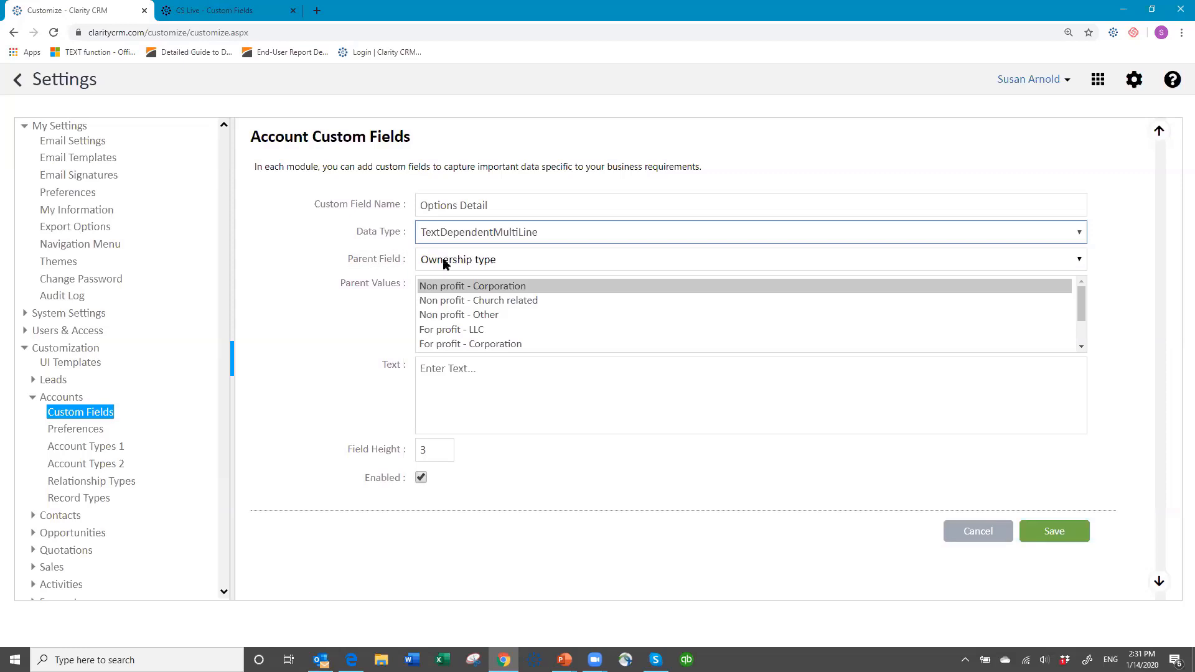
click(576, 261)
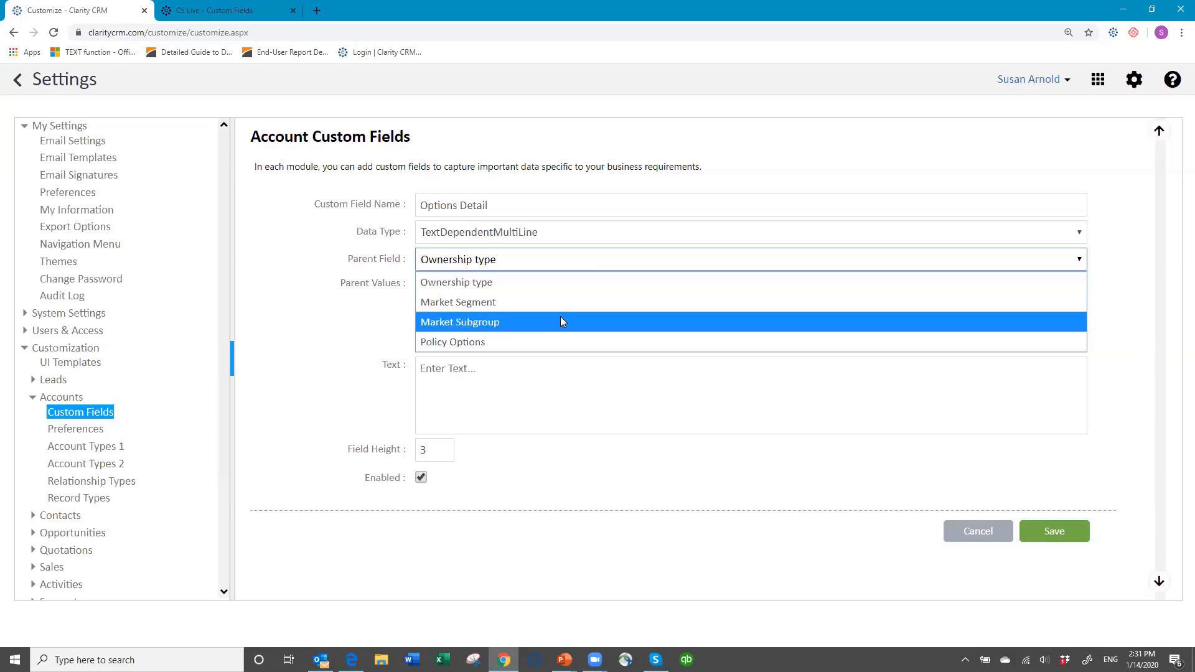
click(488, 342)
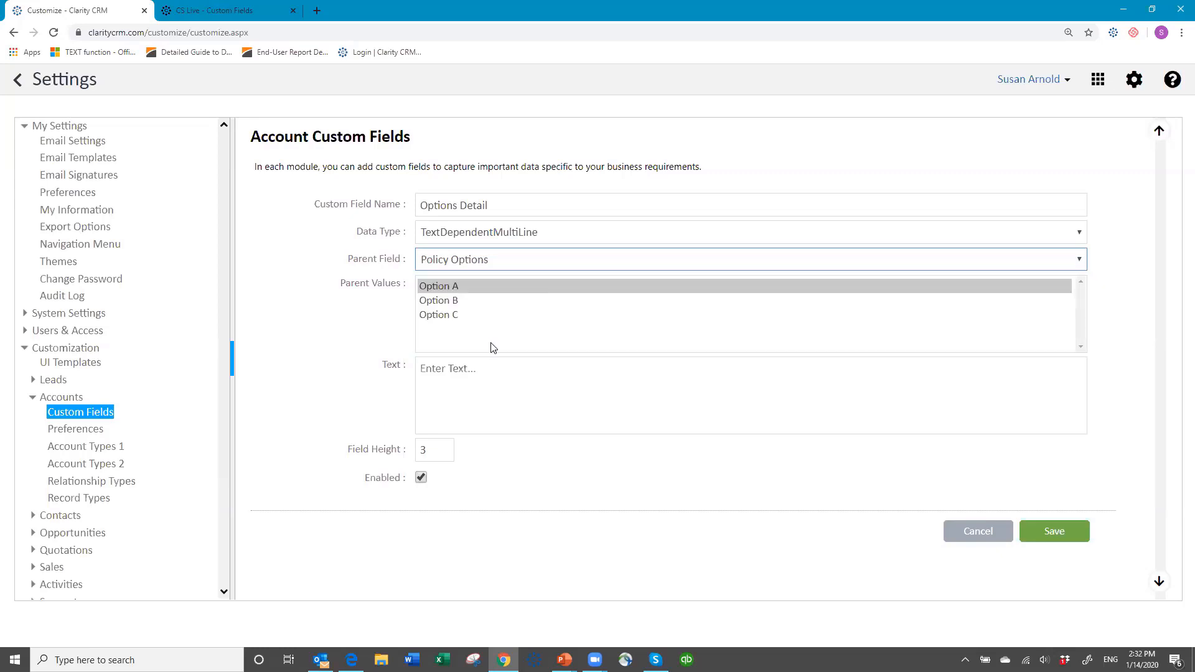
- Enter "This is the detail text for Option A" and "You can type whatever you need to type" as Option A's two-line text, and copy it
click(449, 286)
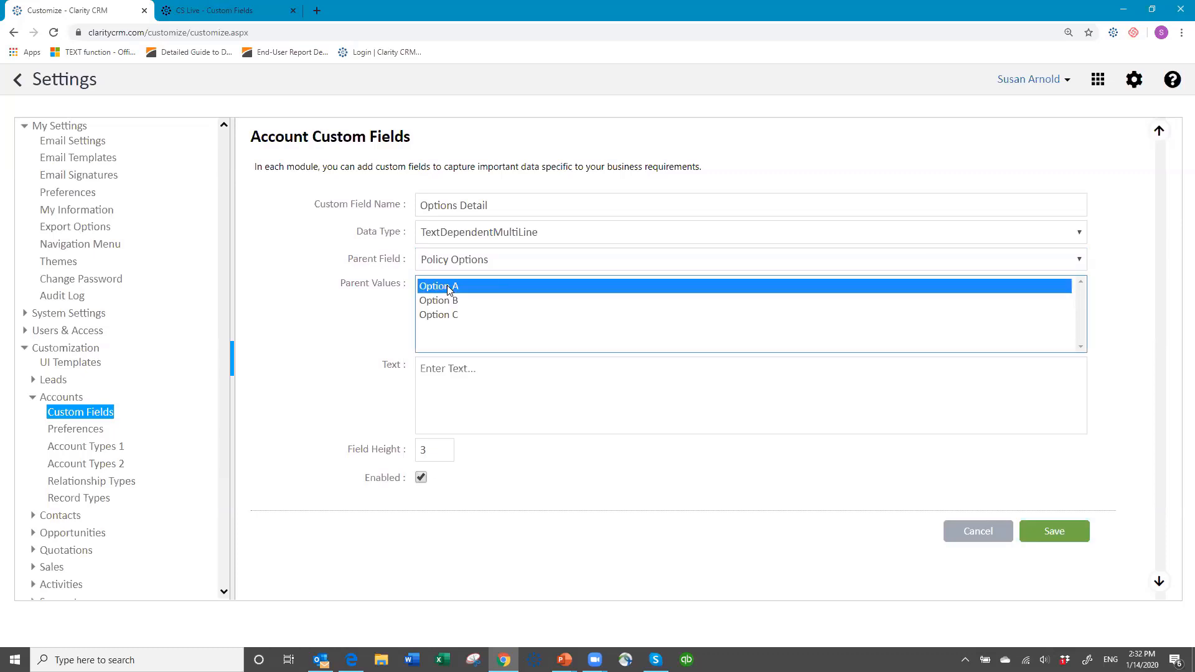
click(434, 372)
text(T)
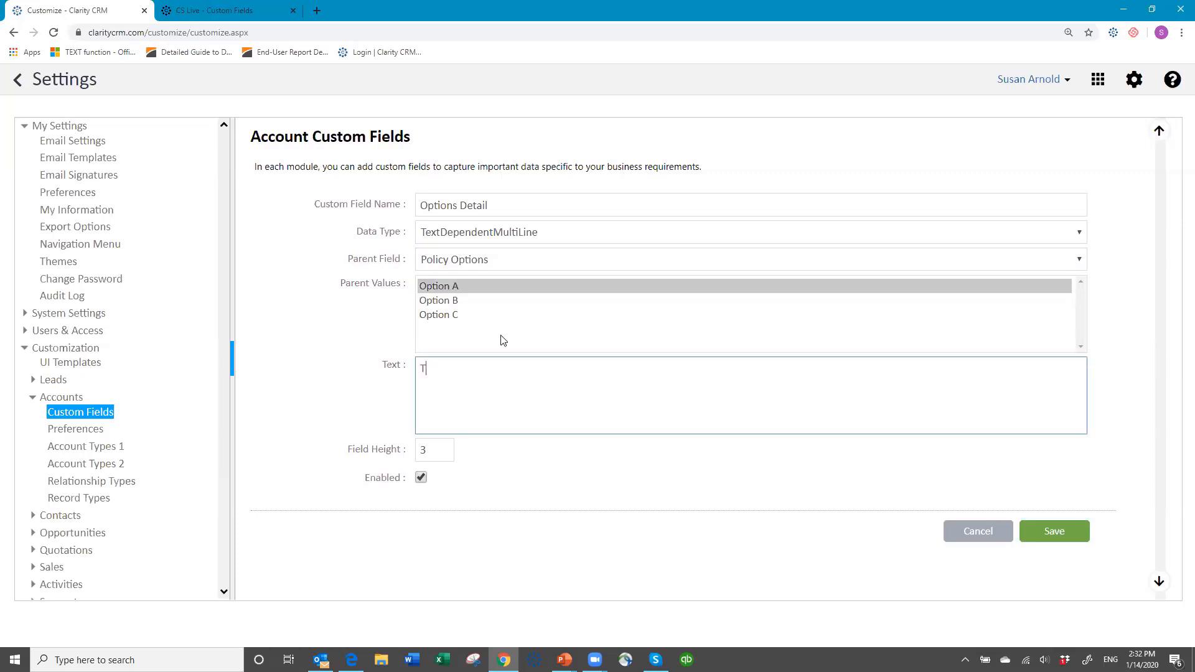
text(his is the detail text for Option A)
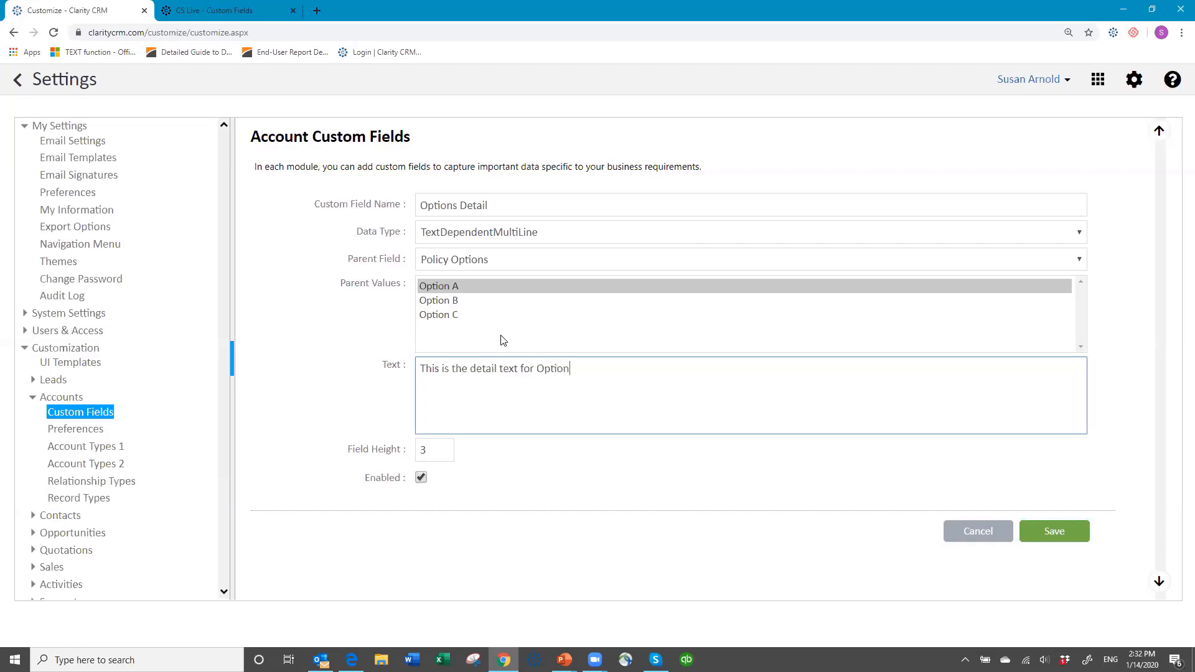
key(Return)
text(You can type whaterv)
key(BackSpace)
key(BackSpace)
text(ver you)
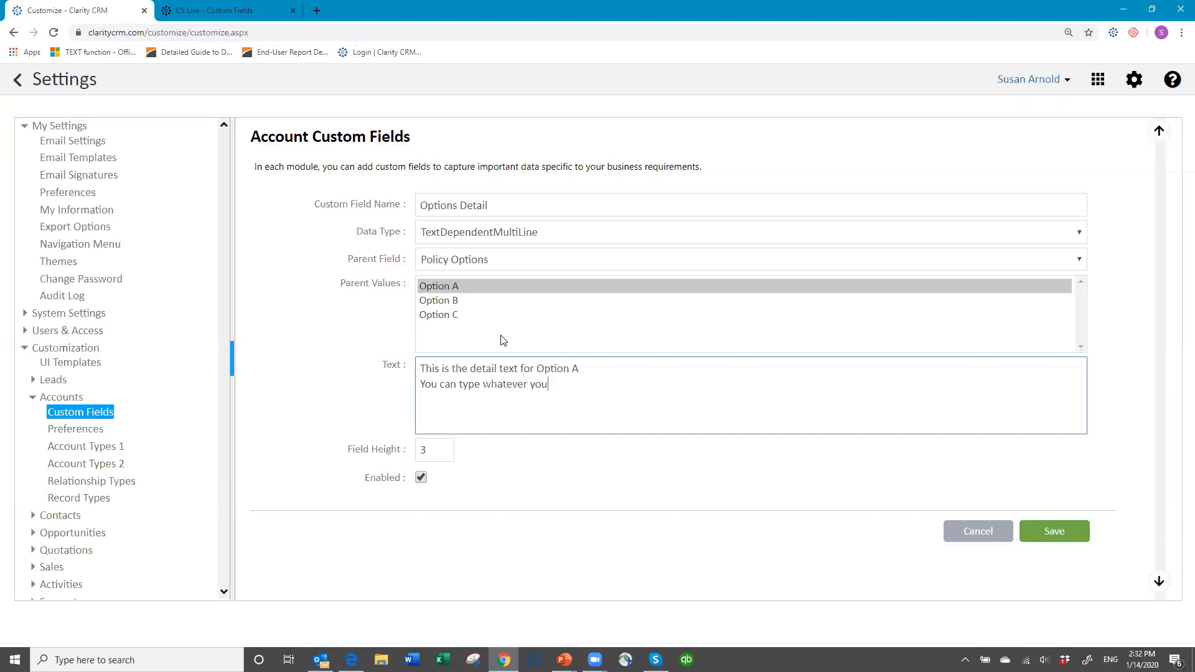
text( need to type)
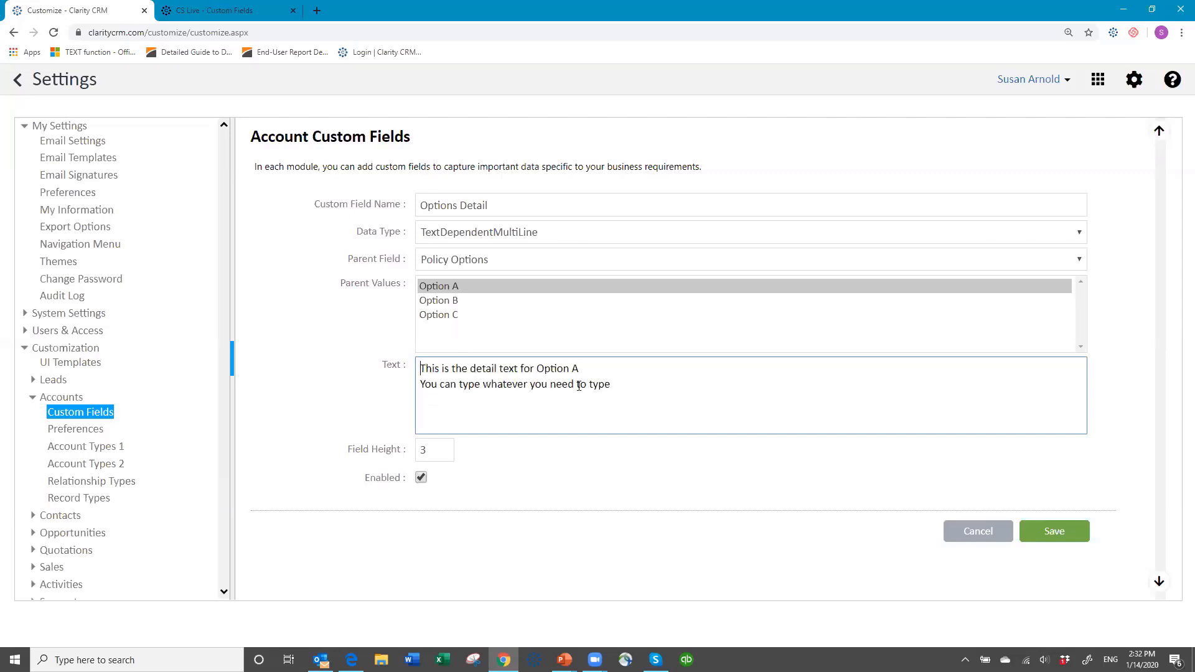
drag(579, 386, 663, 398)
key(ctrl+c)
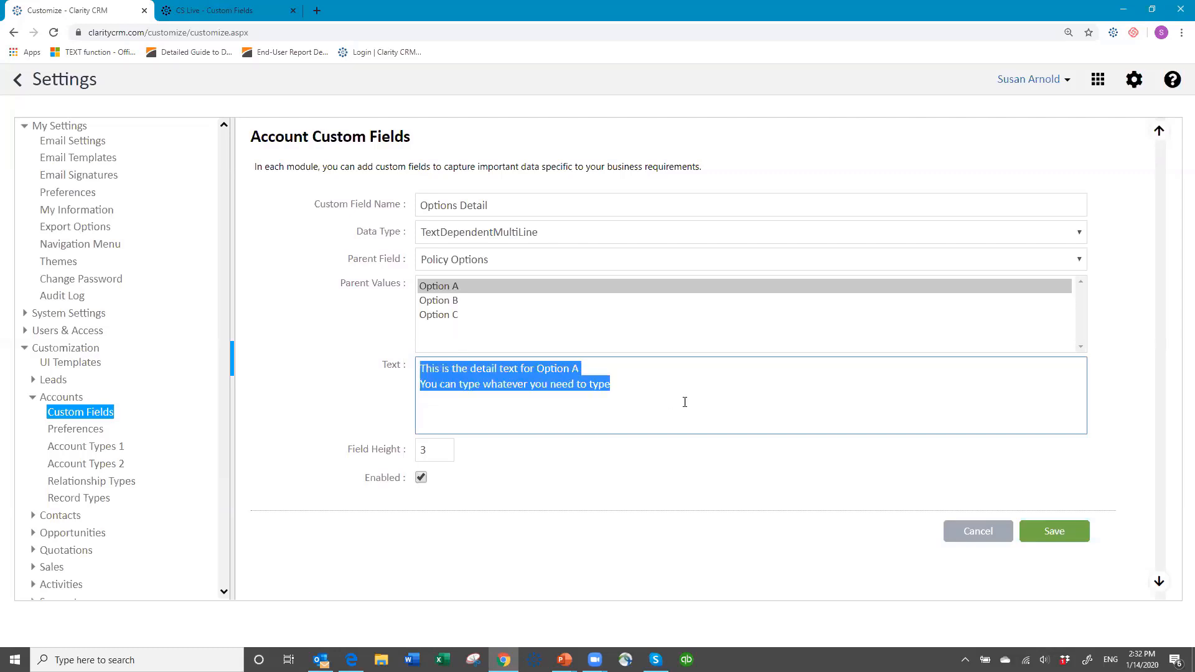
- Try a field height of 2 for Options Detail, and return it to 3
mouse_move(444, 454)
click(444, 453)
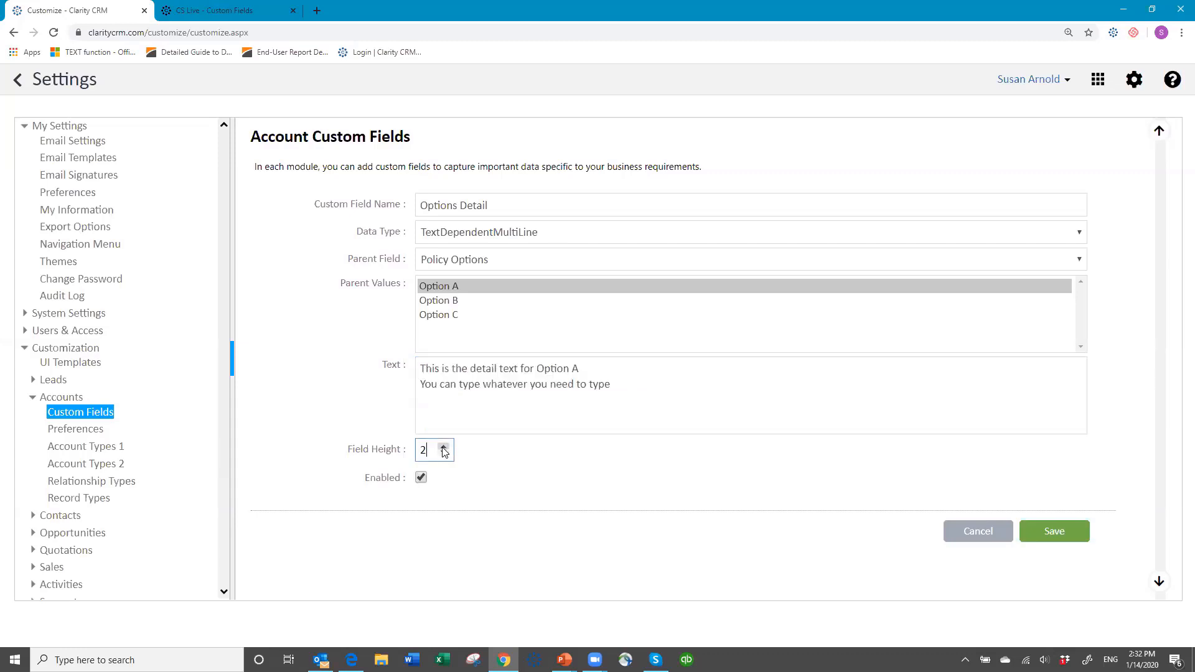
click(442, 447)
click(444, 449)
- Paste the copied text for the Option B parent value, changing its first line to "This is the detail text for Option B"
click(452, 303)
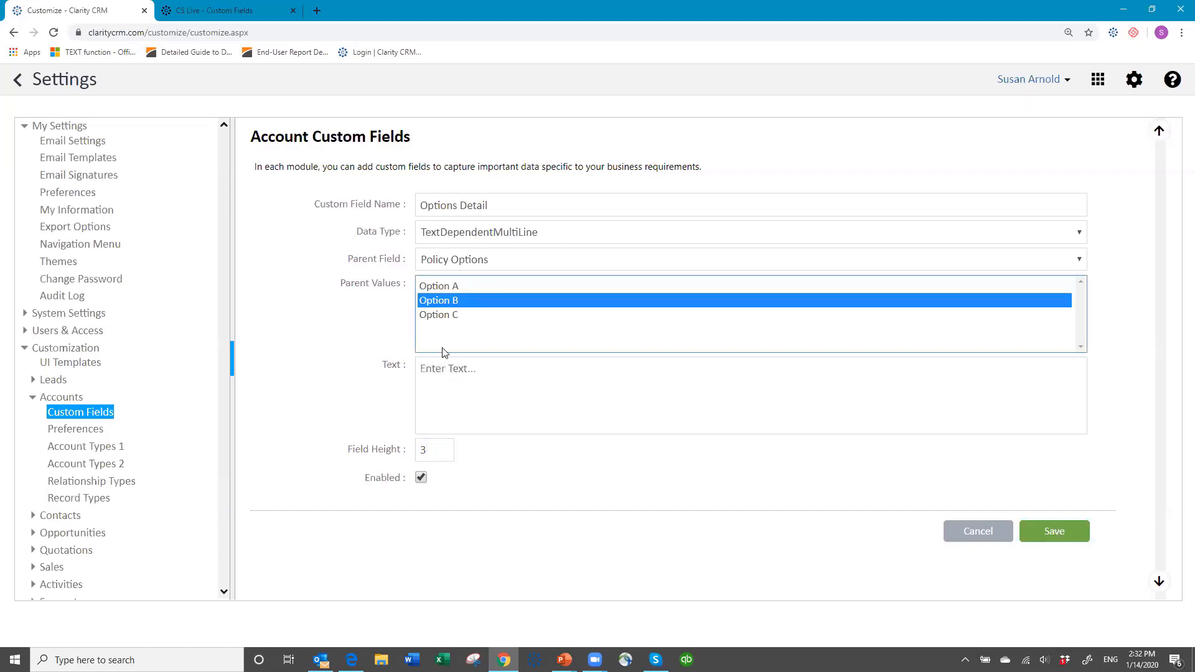
click(456, 369)
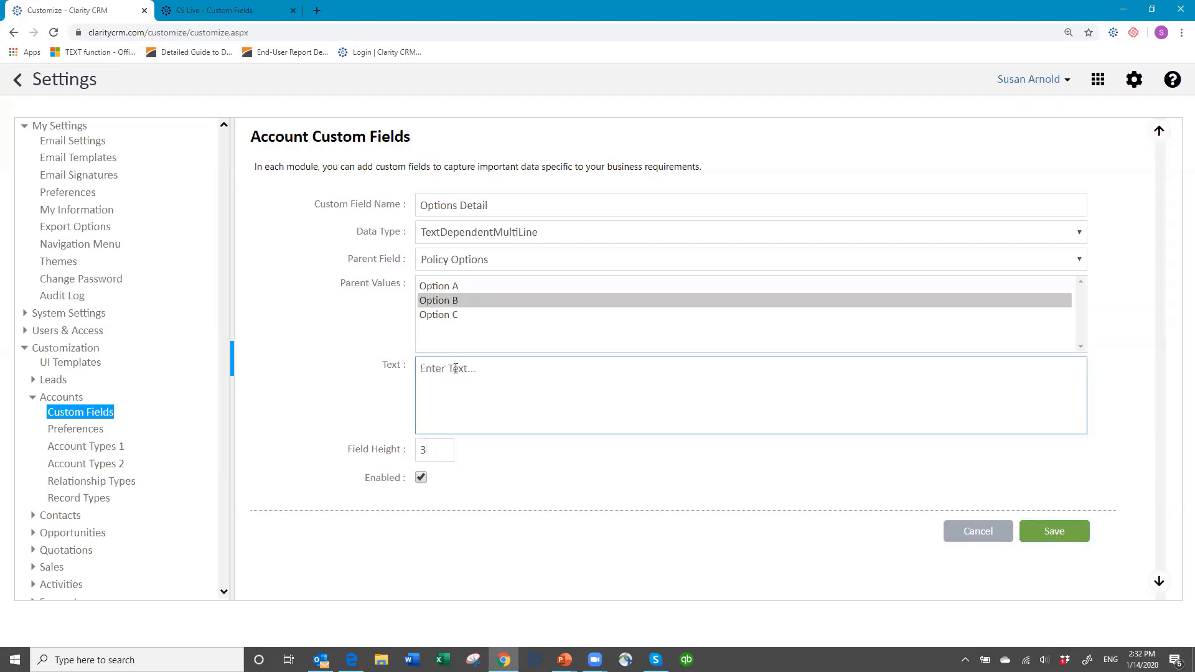
key(ctrl+v)
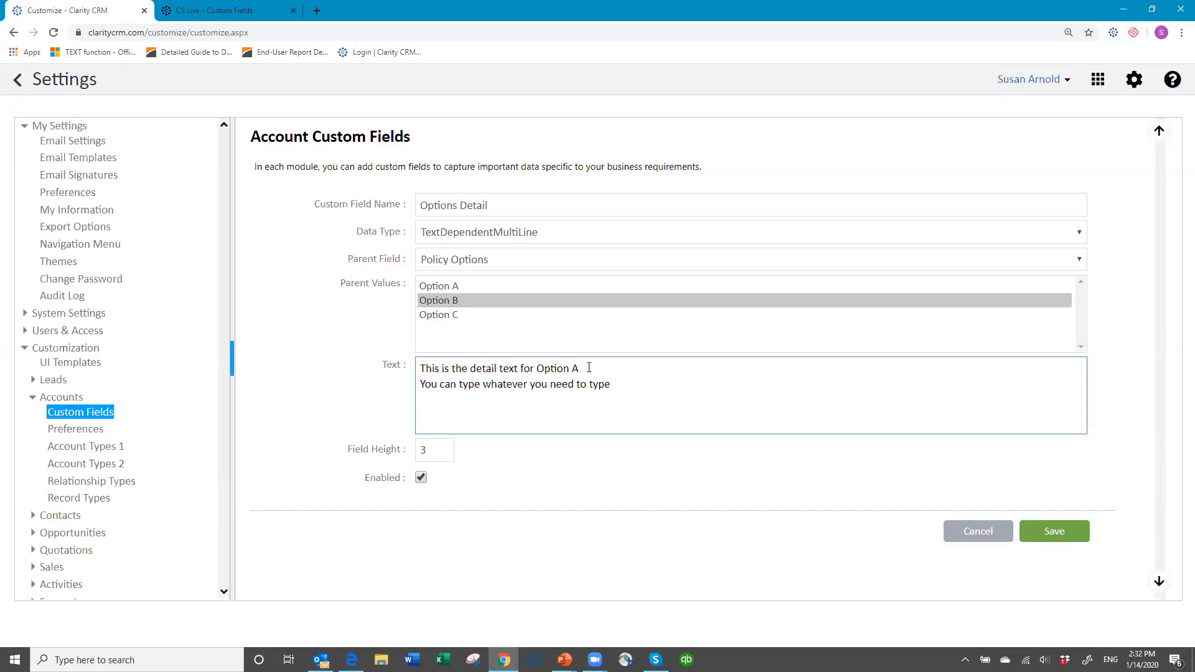
key(BackSpace)
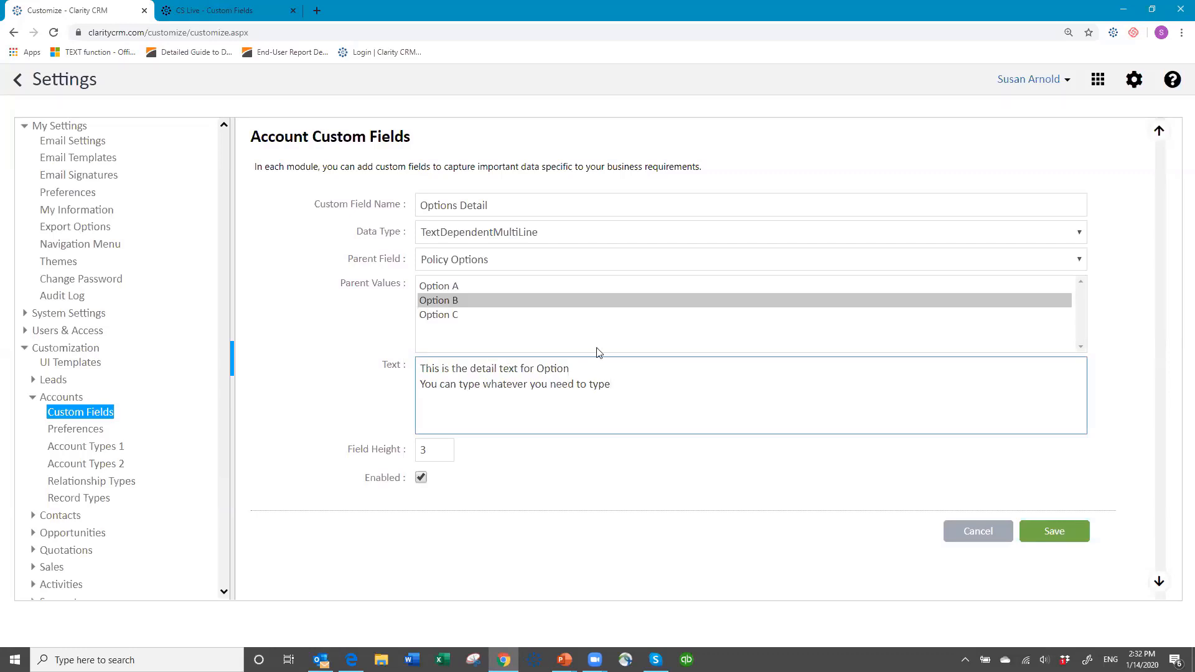
text(B)
- Paste the copied text for Option C, changing its first line to "This is the detail text for Option C", and save the Options Detail field
click(444, 316)
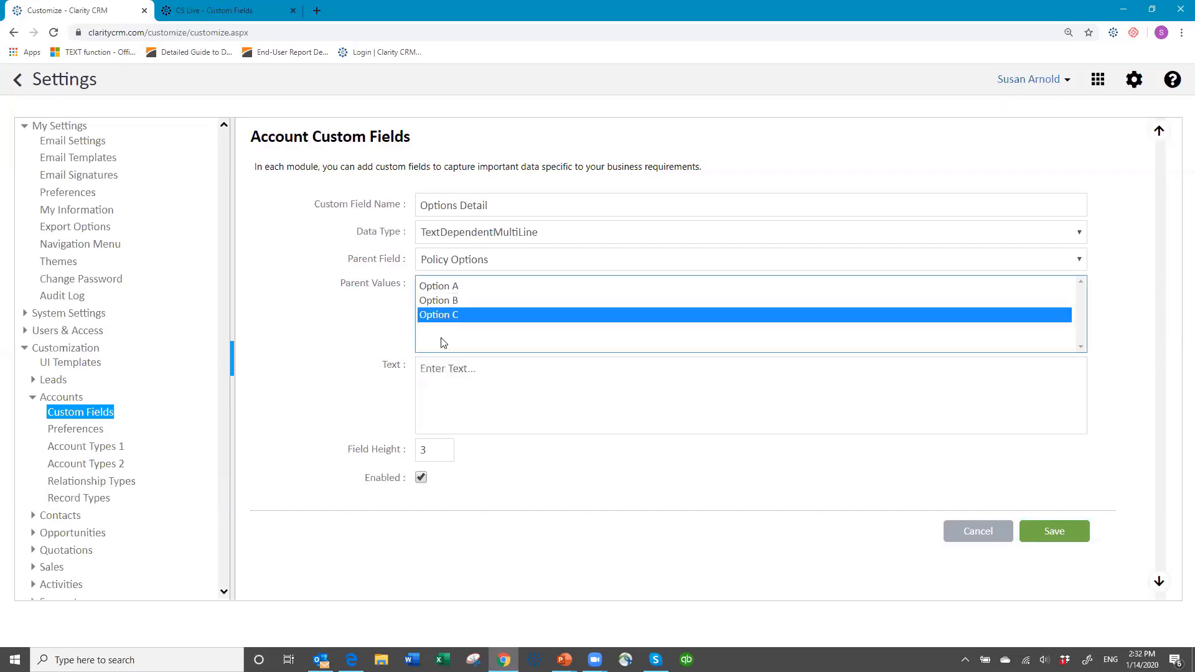
click(436, 371)
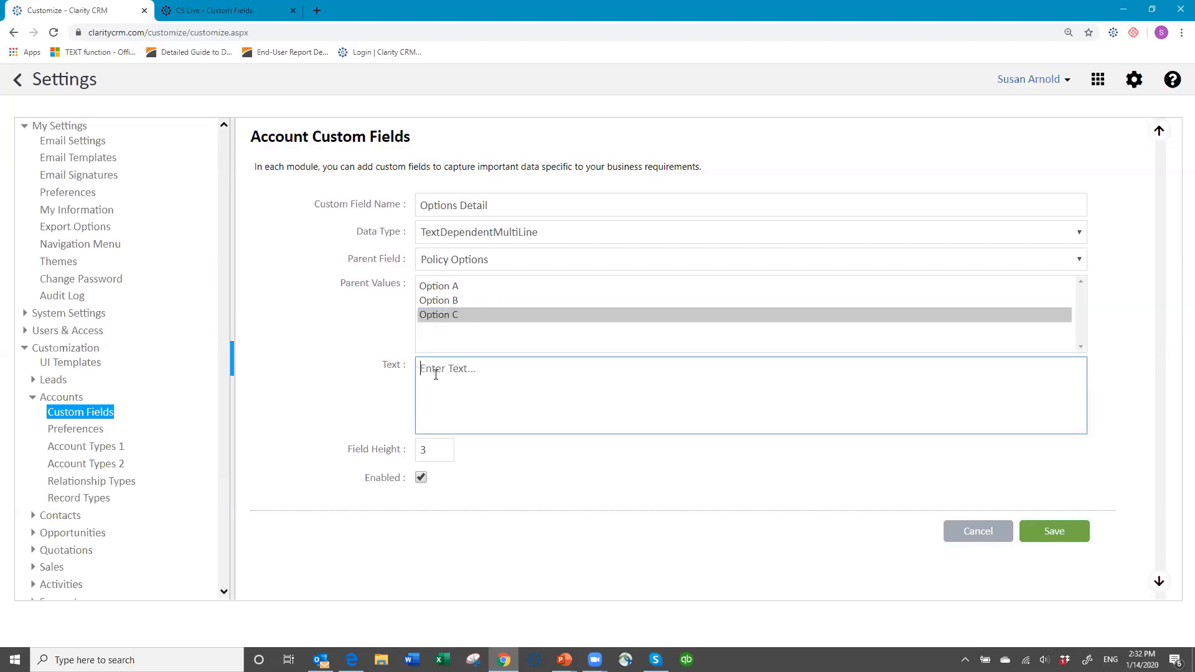
key(ctrl+v)
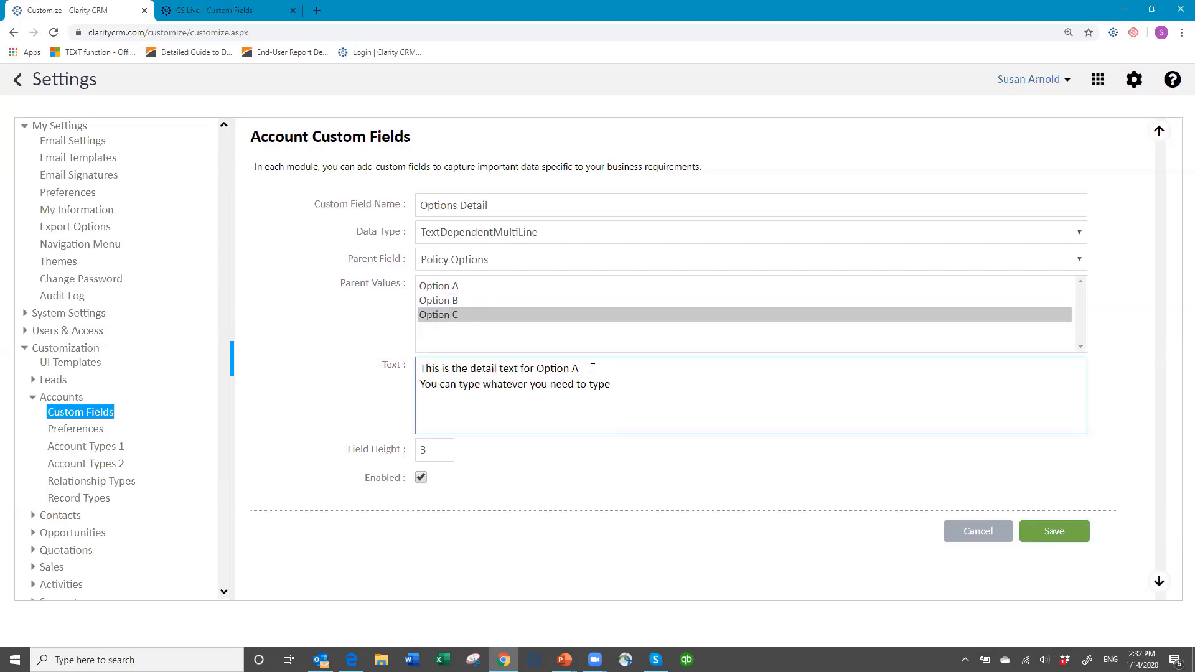
key(BackSpace)
text(C)
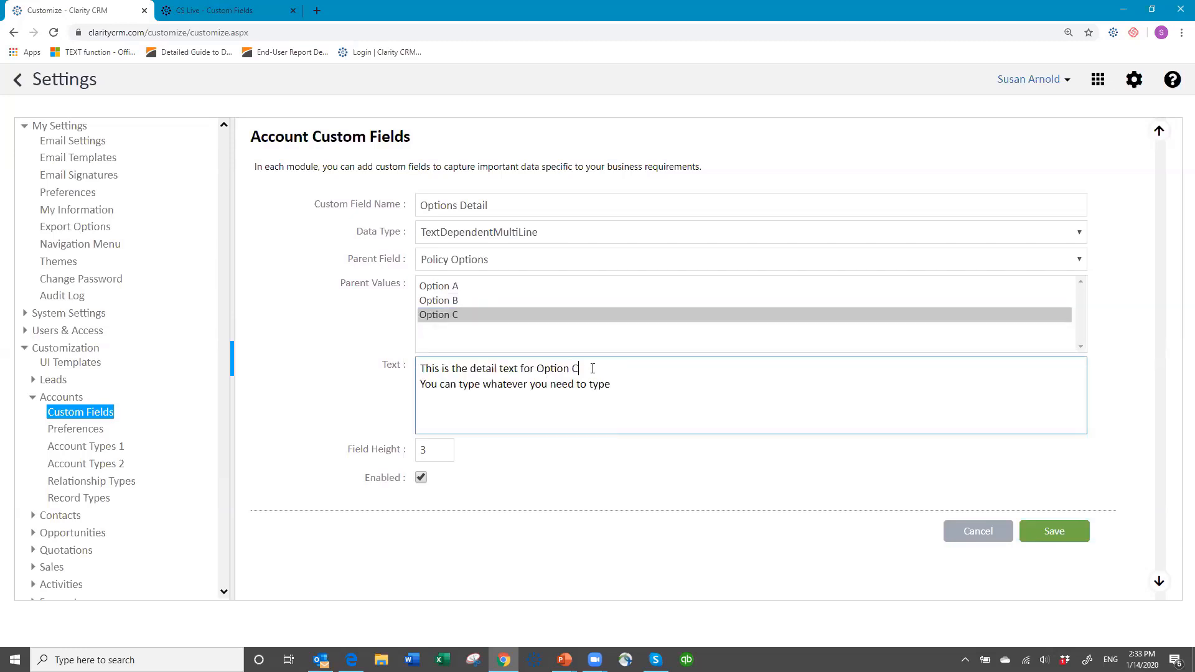
click(1057, 532)
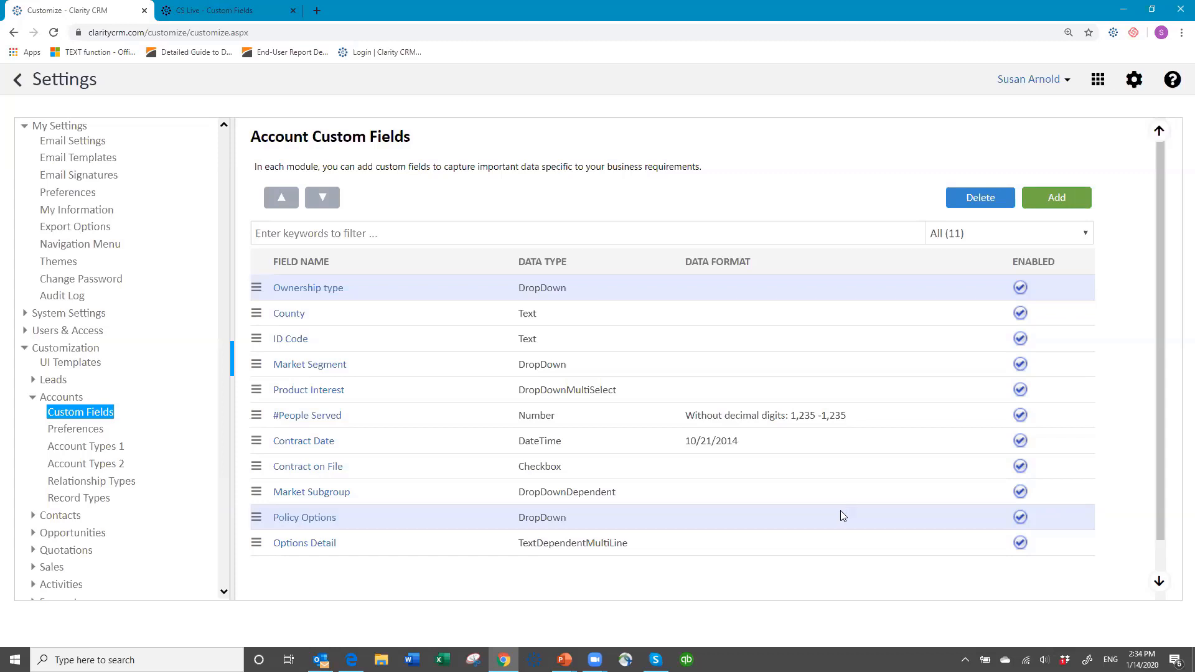
- Add a custom account field named Parent Company with data type Lookups of Accounts, and save it
click(1051, 197)
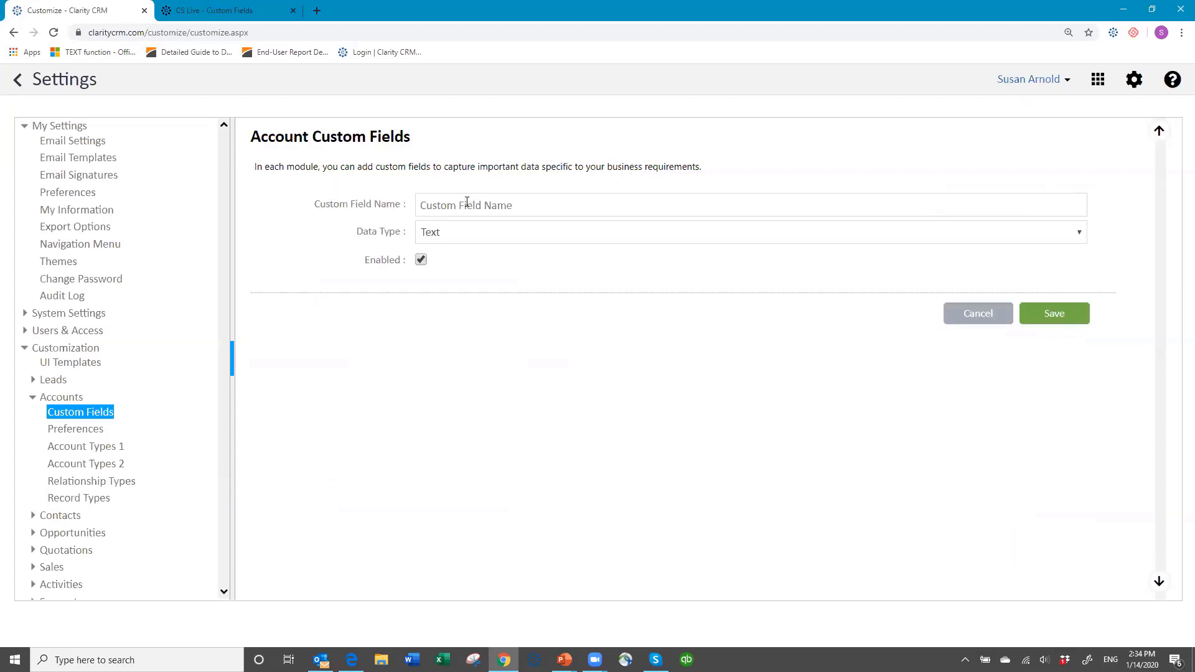
click(467, 212)
text(Pa)
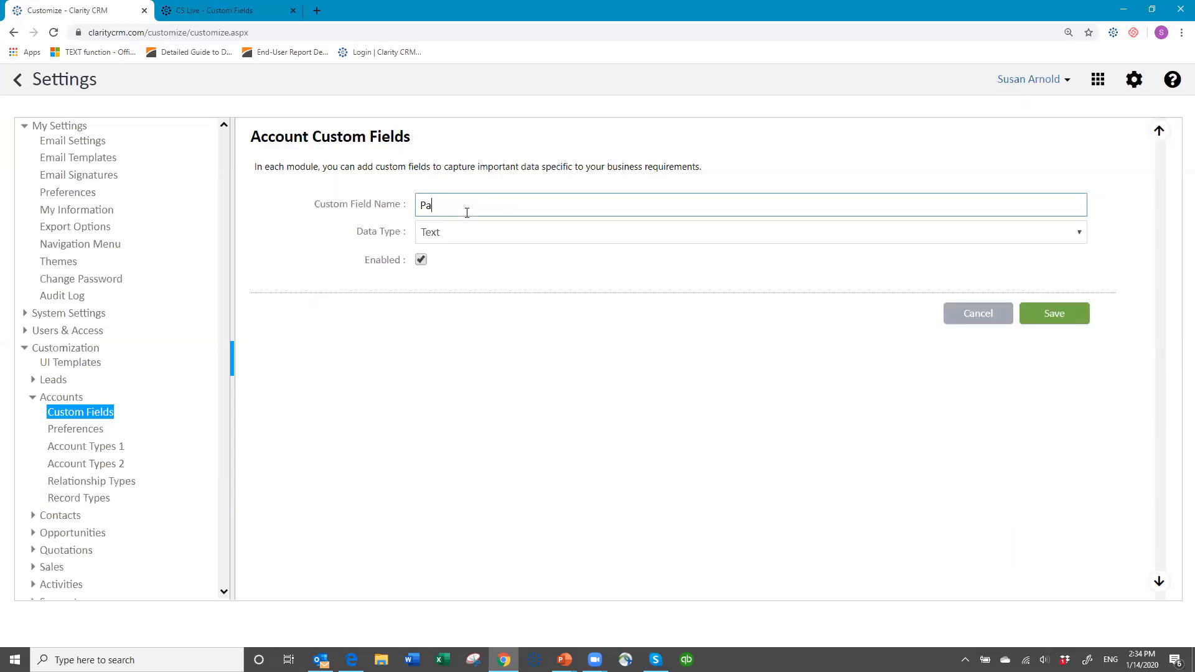
text(rent Company)
click(474, 234)
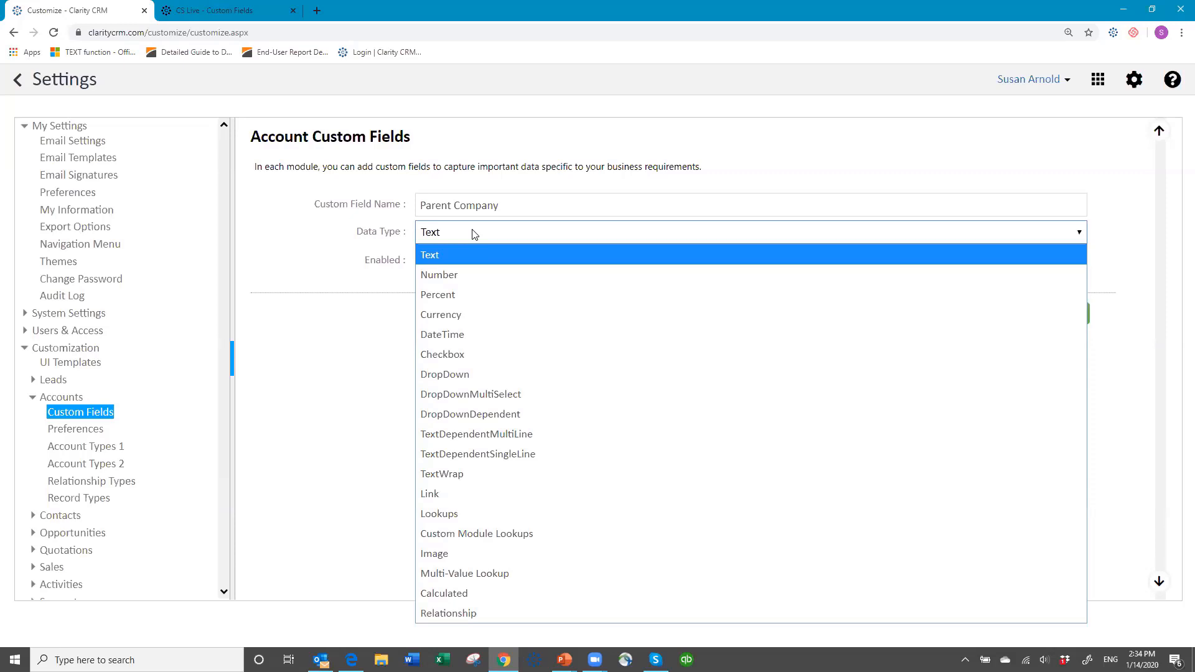
click(460, 513)
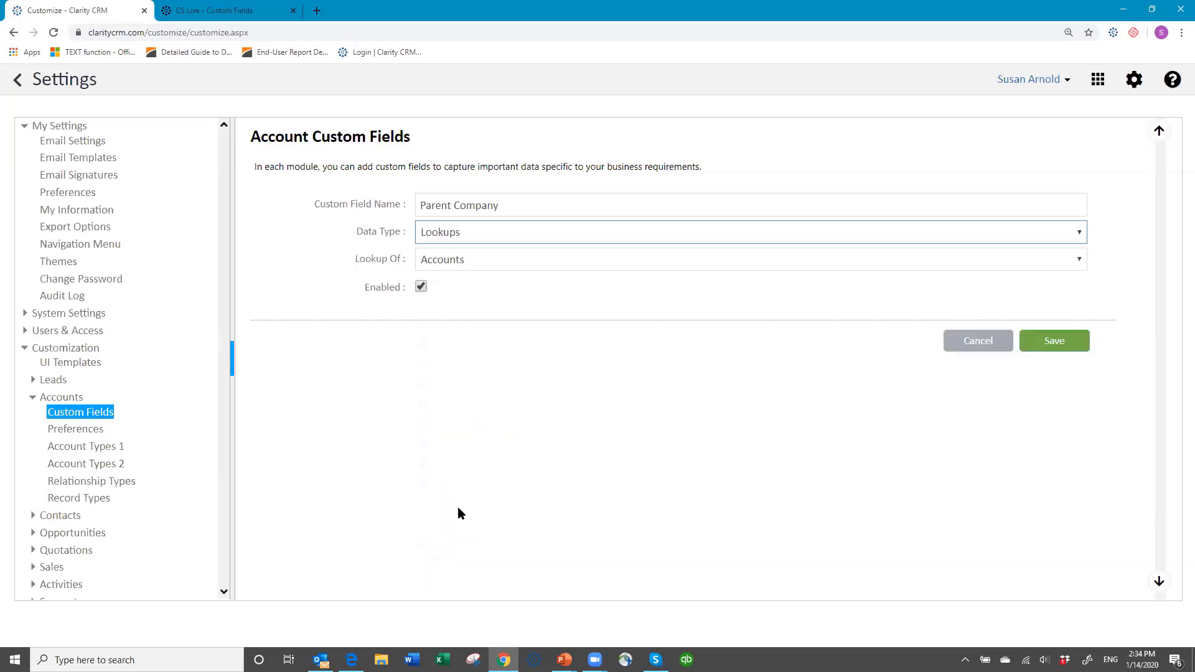
click(497, 265)
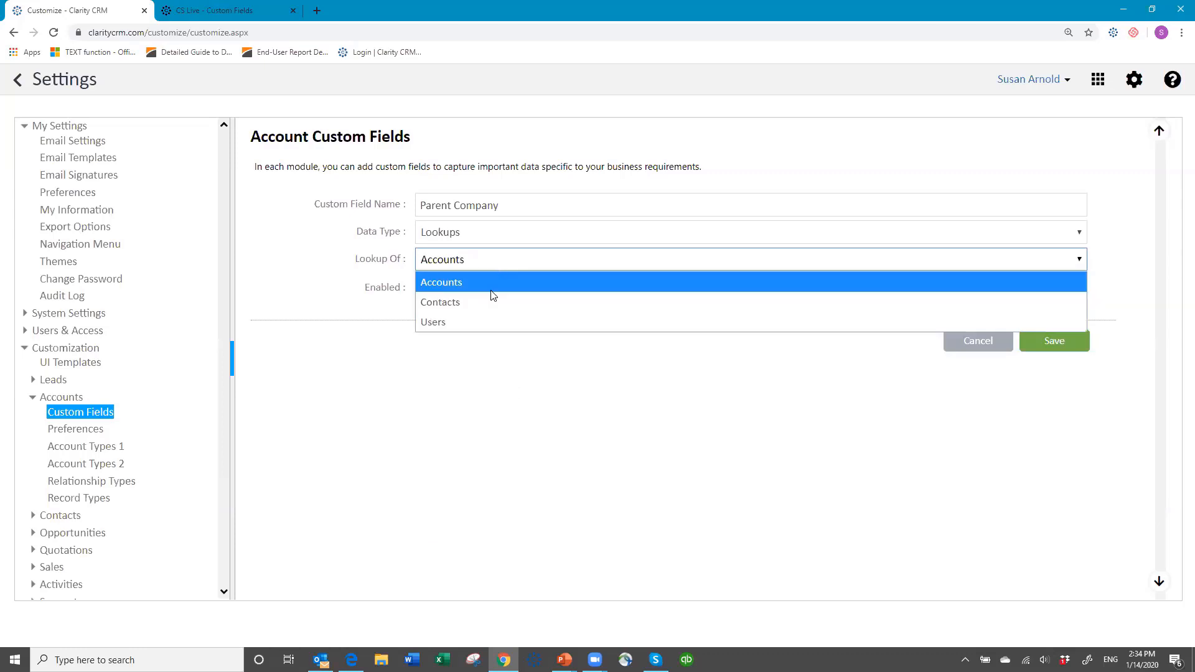
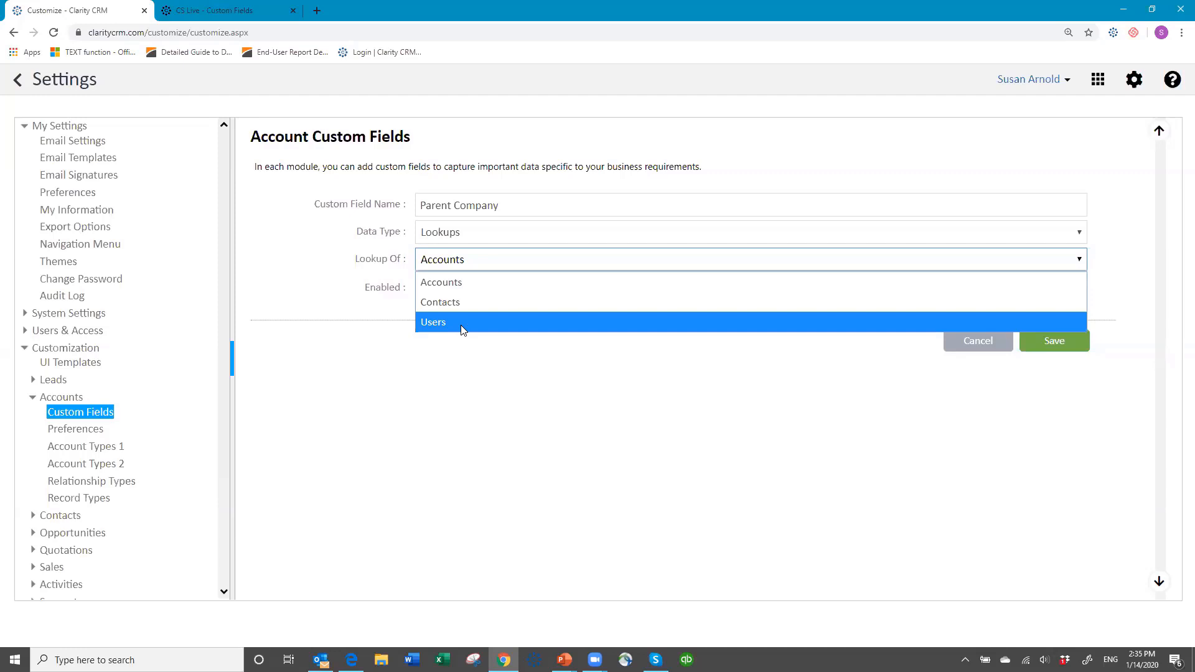
click(467, 282)
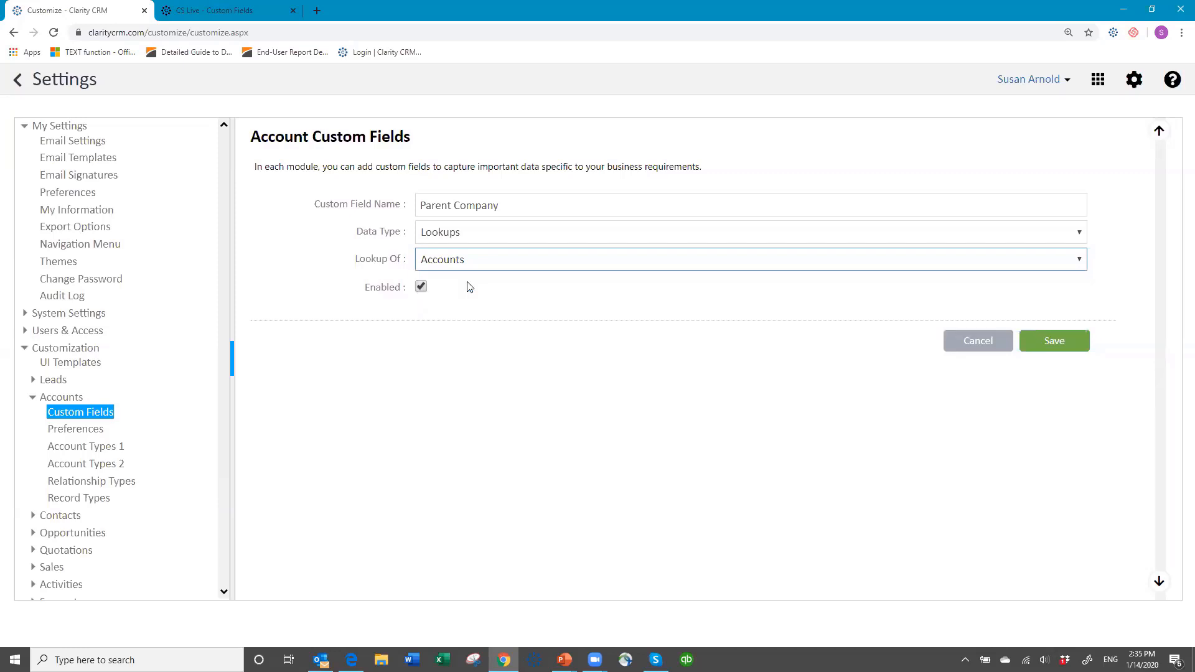
click(1058, 346)
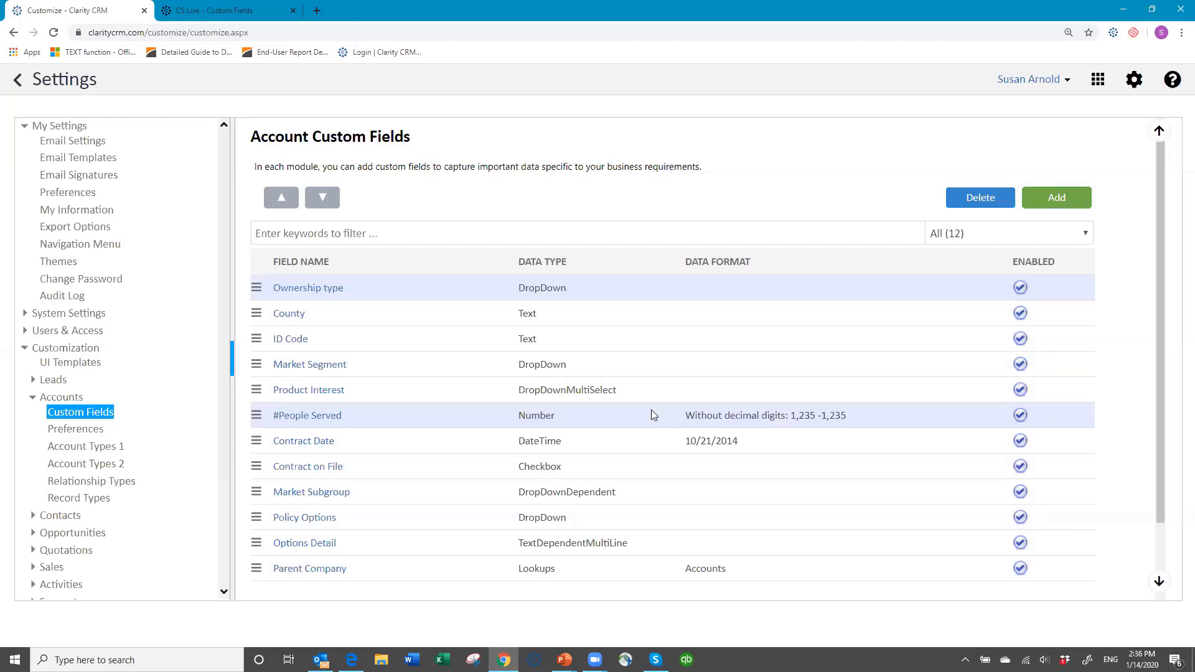
- Add a custom account field named Sales team as a Multi-Value Lookup of User, and save it
click(1052, 200)
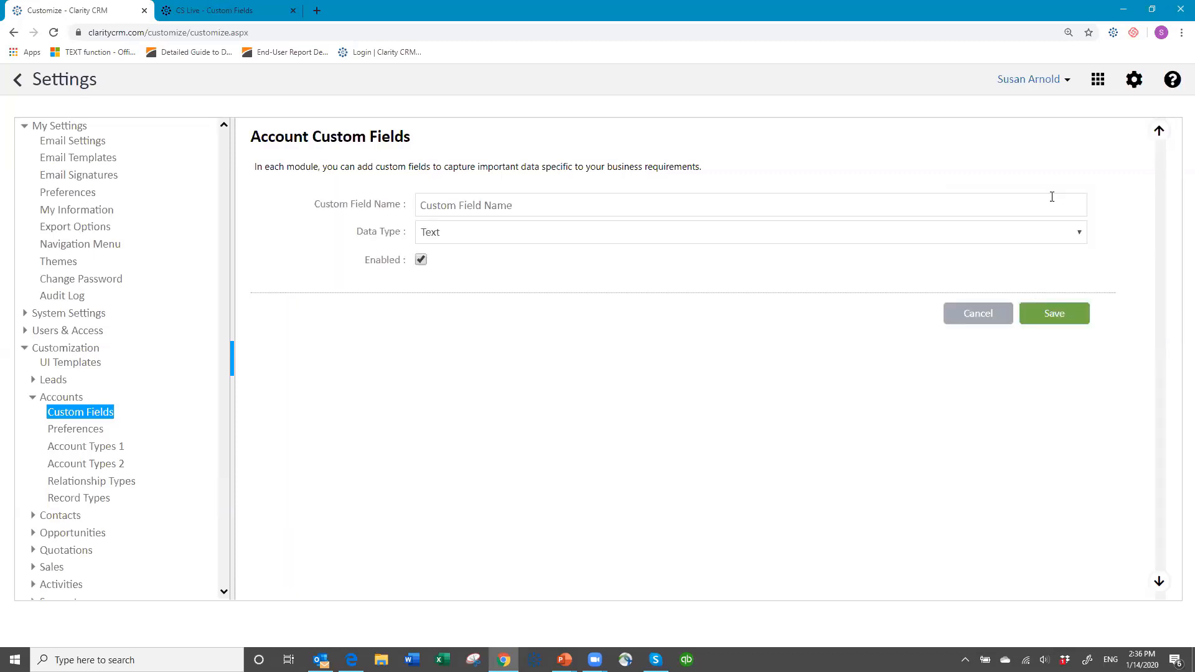
click(447, 207)
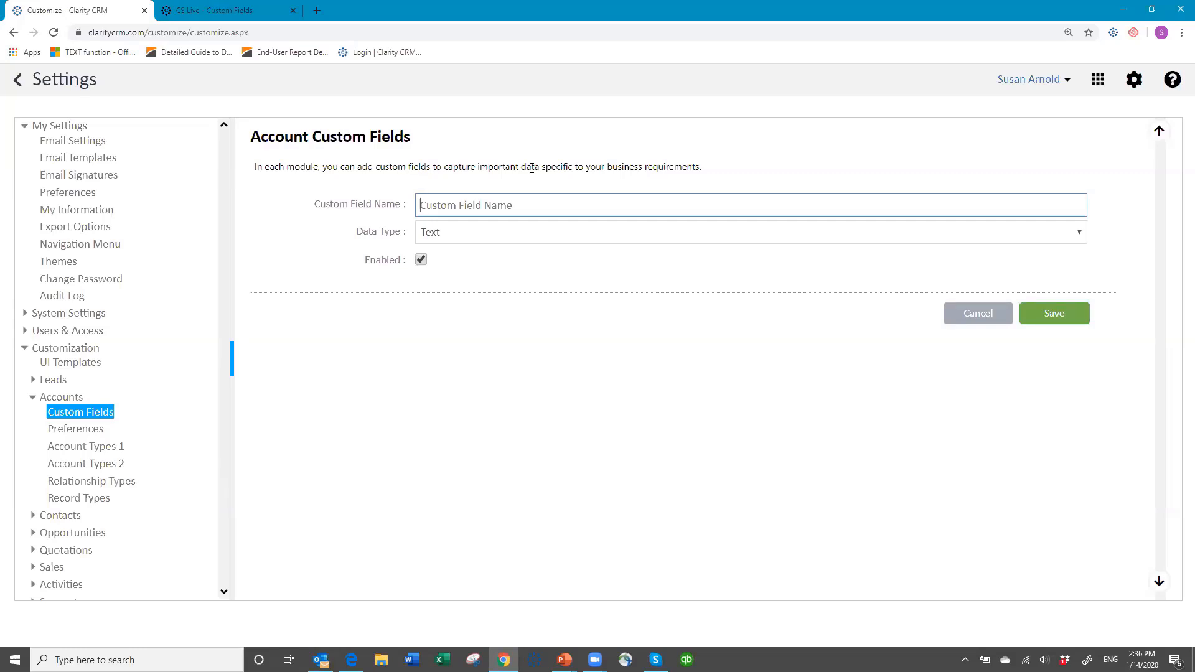
text(Sales team)
click(483, 237)
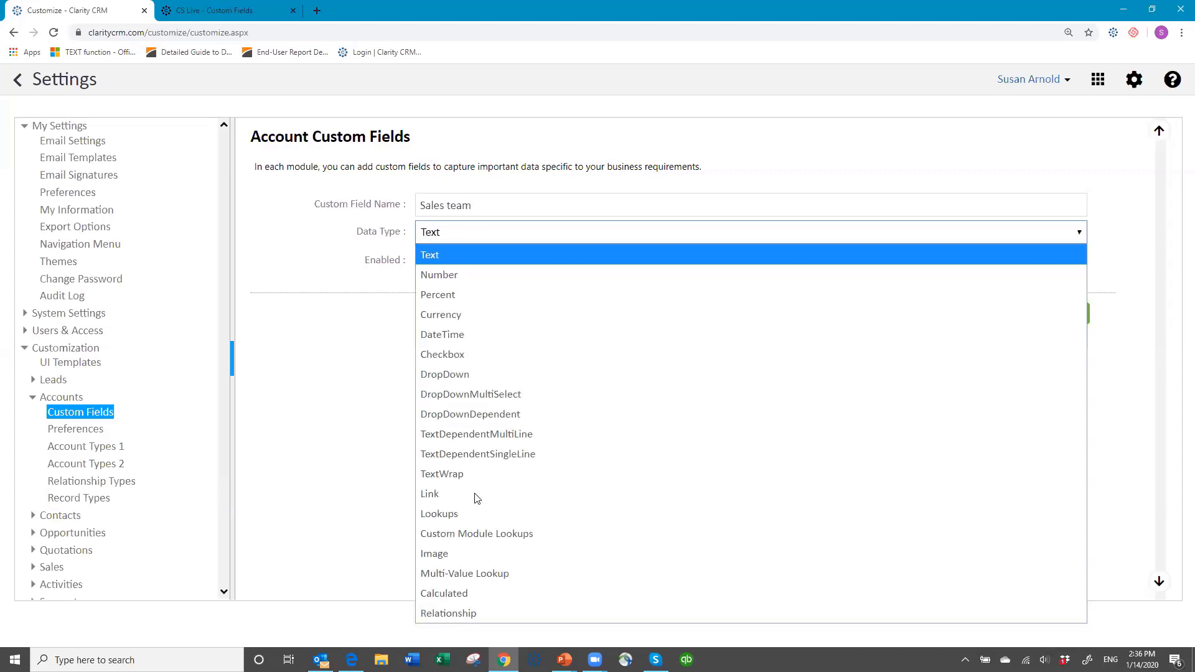
click(468, 576)
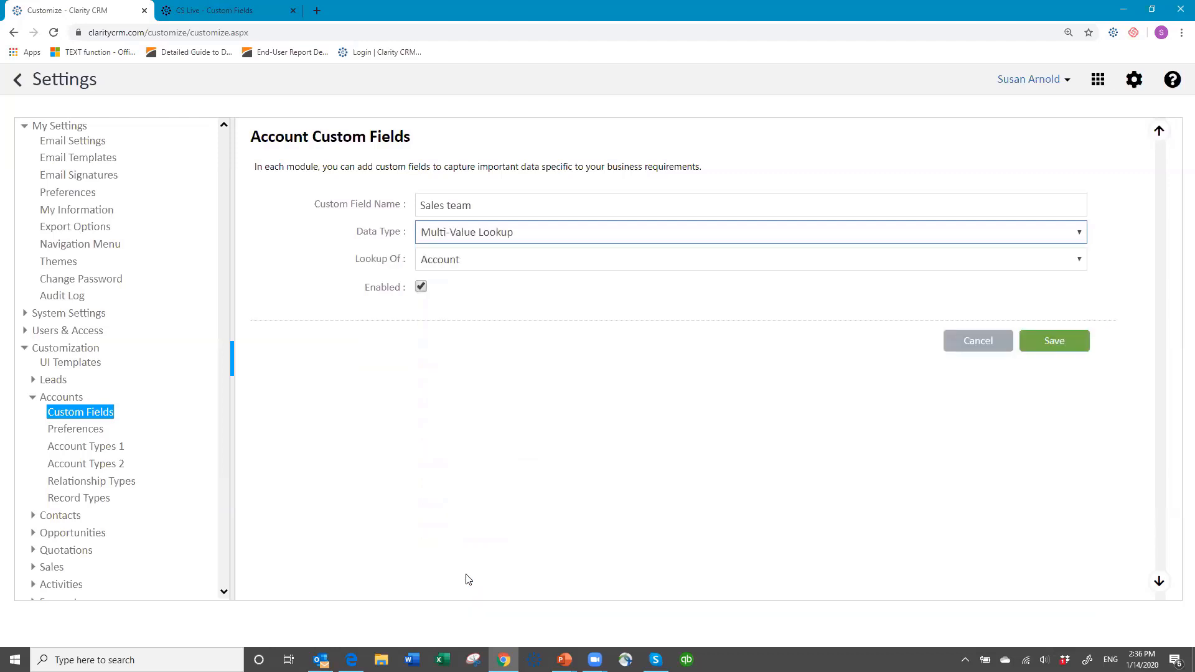
click(502, 263)
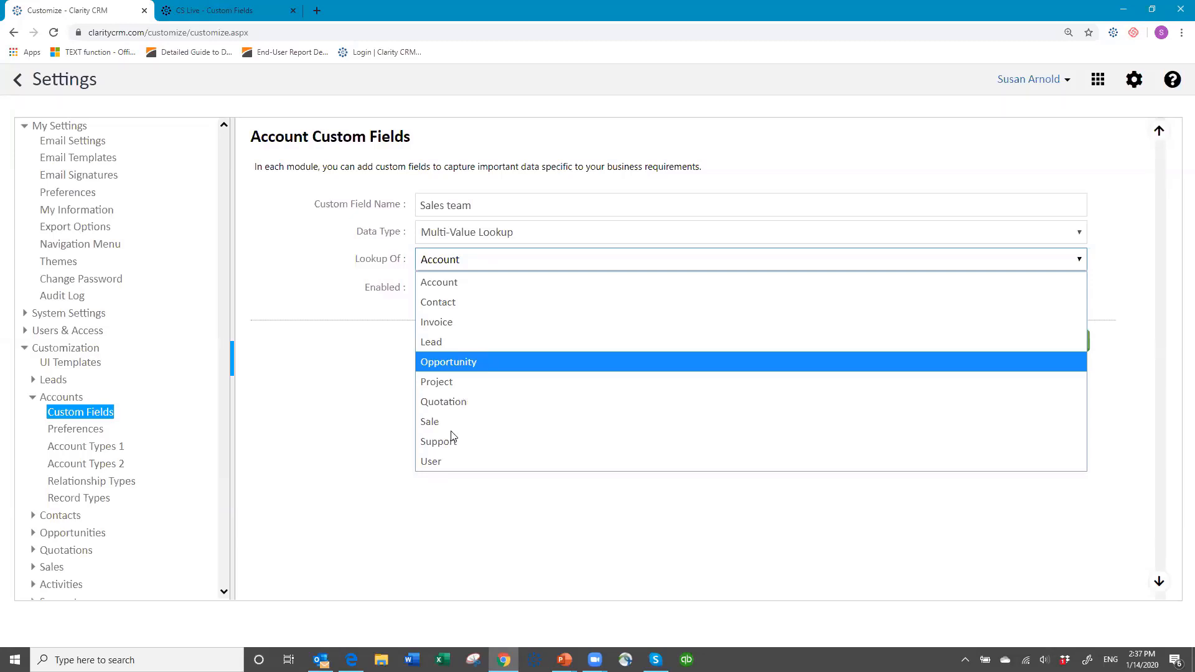
click(443, 465)
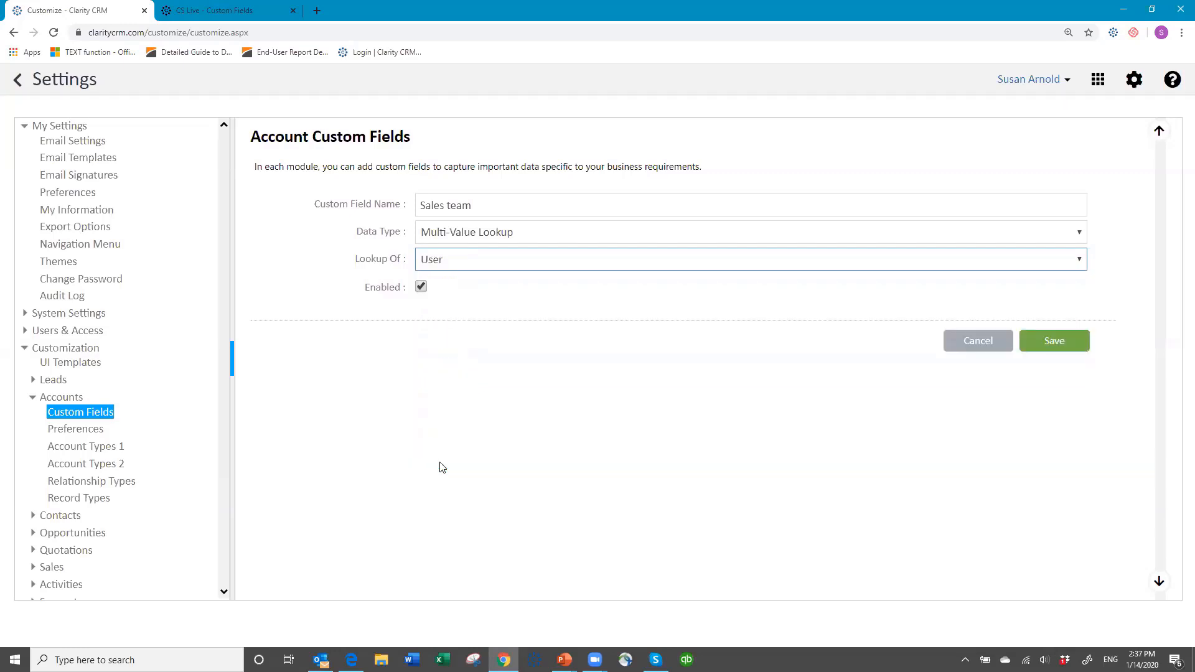
click(479, 266)
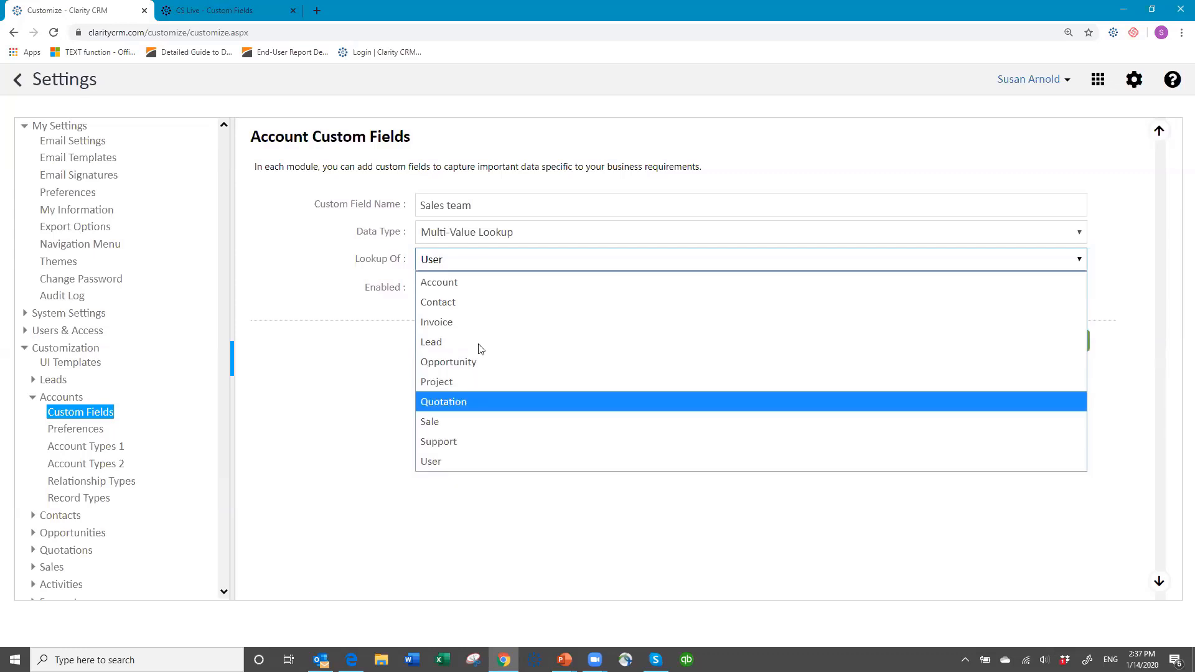
click(467, 462)
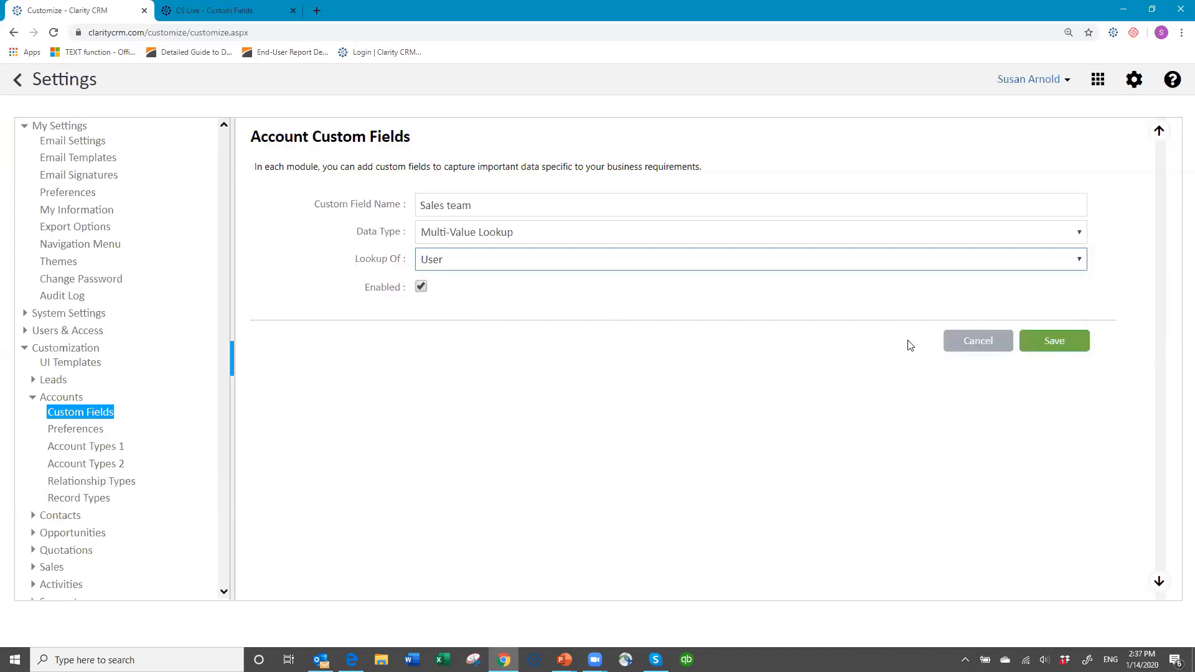
click(1070, 346)
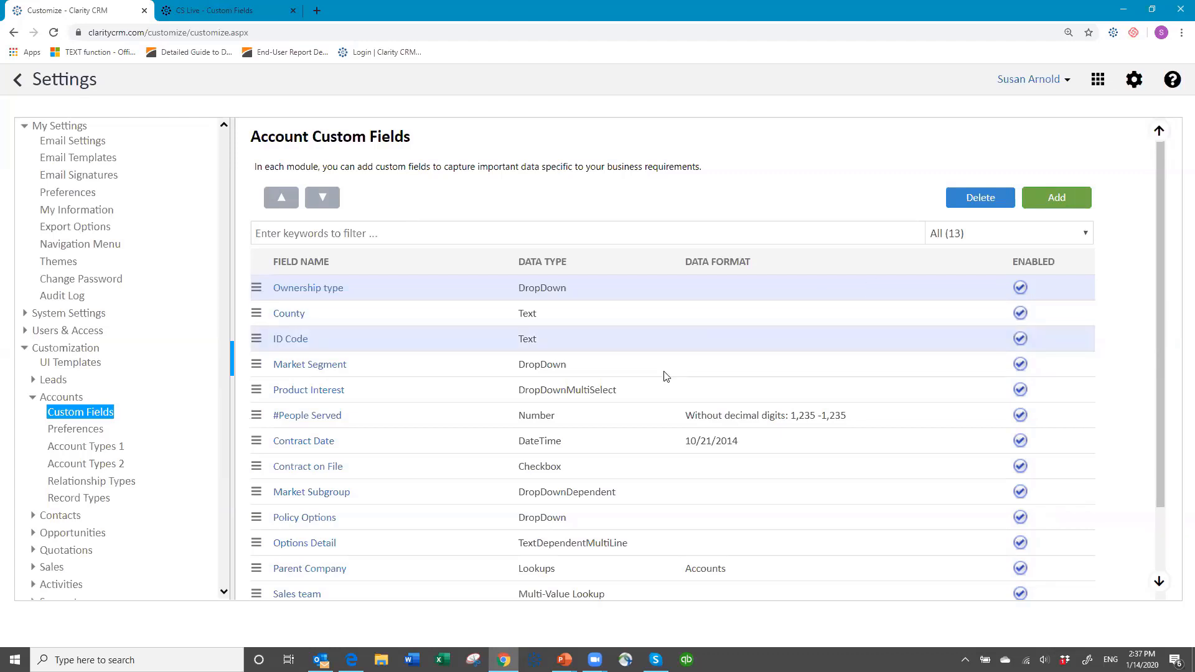
scroll(650, 363, down, 3)
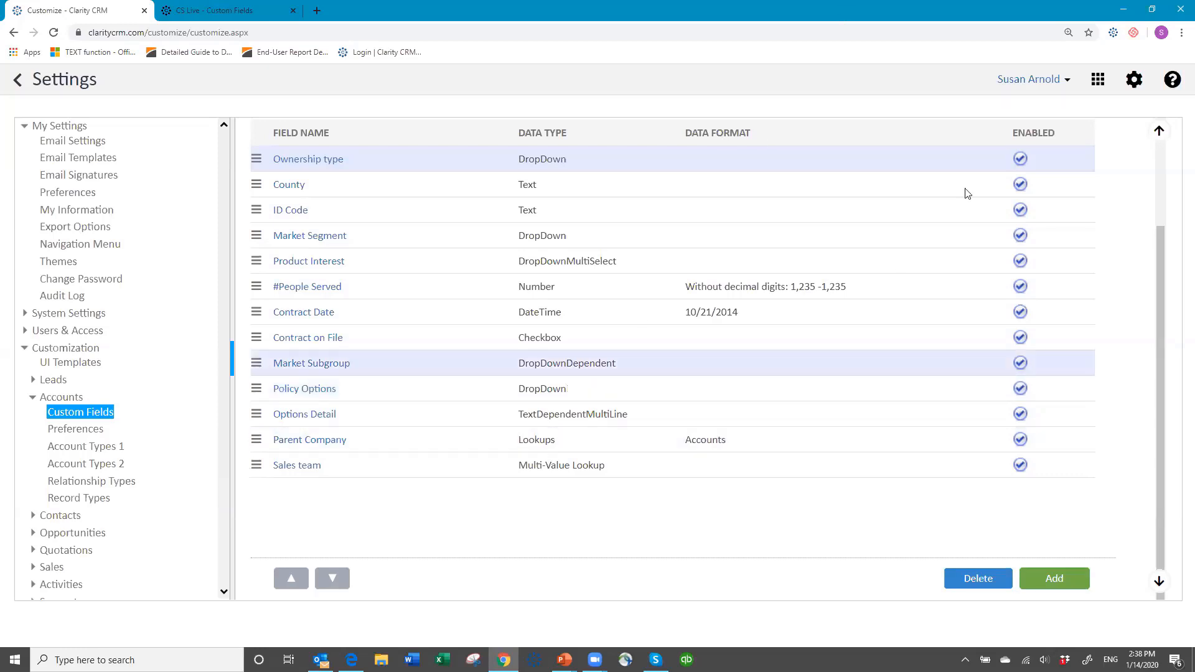
- Start a new account custom field named Board Members and set its data type to Relationship
scroll(1021, 229, up, 2)
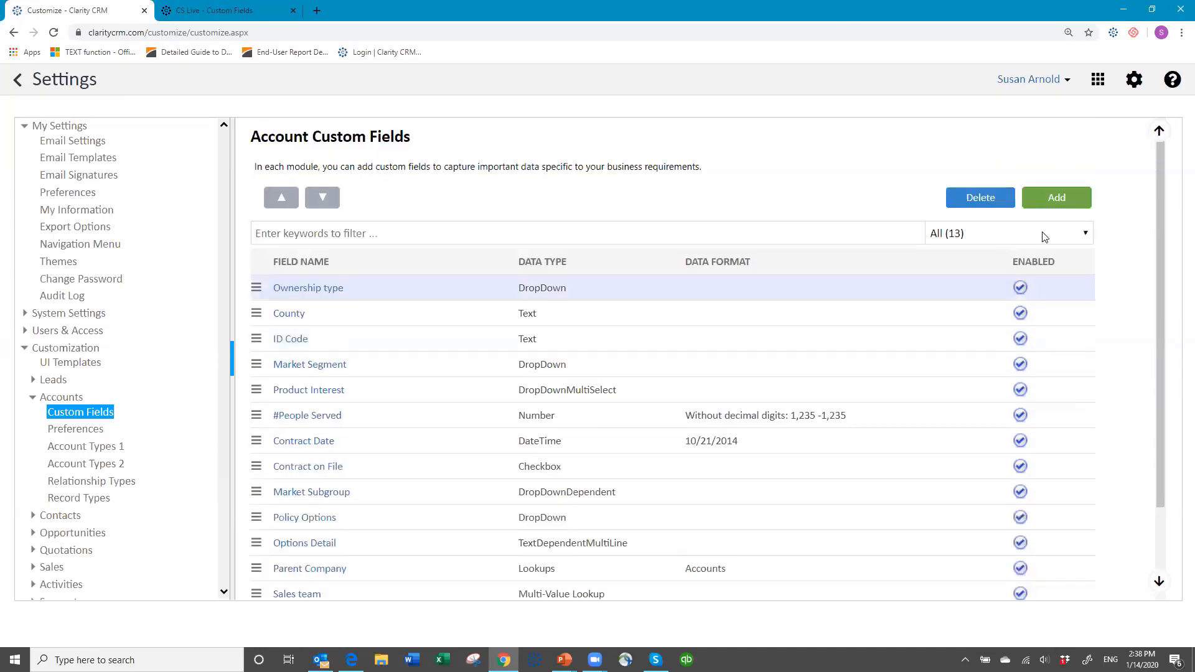
click(1056, 198)
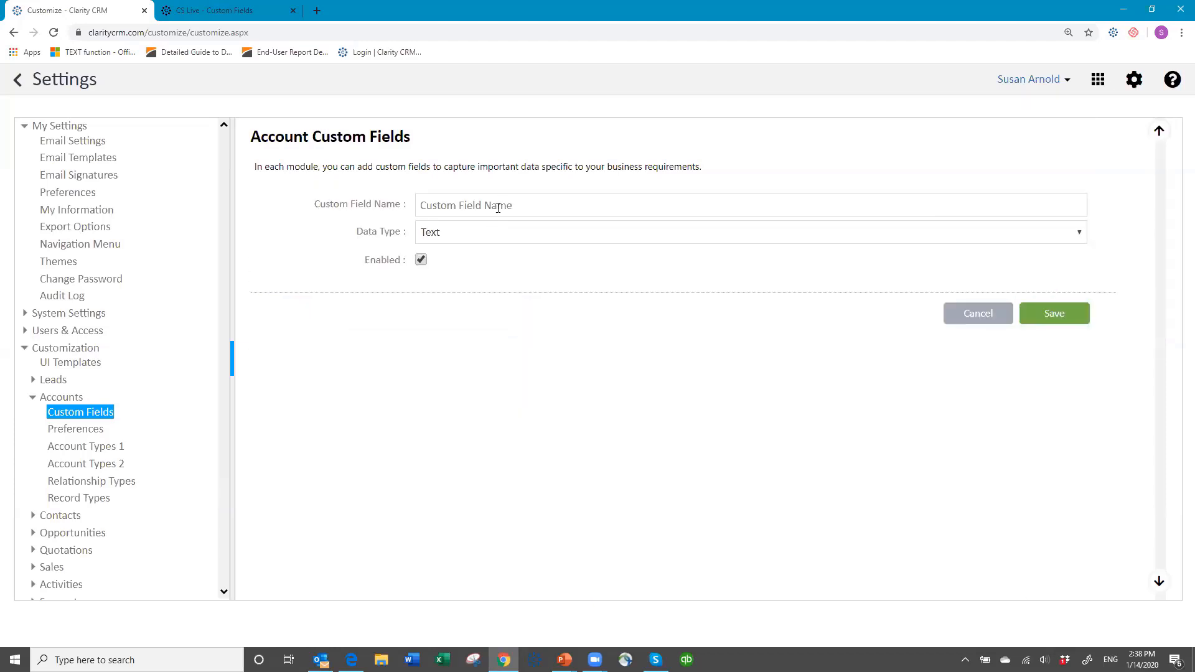
click(498, 207)
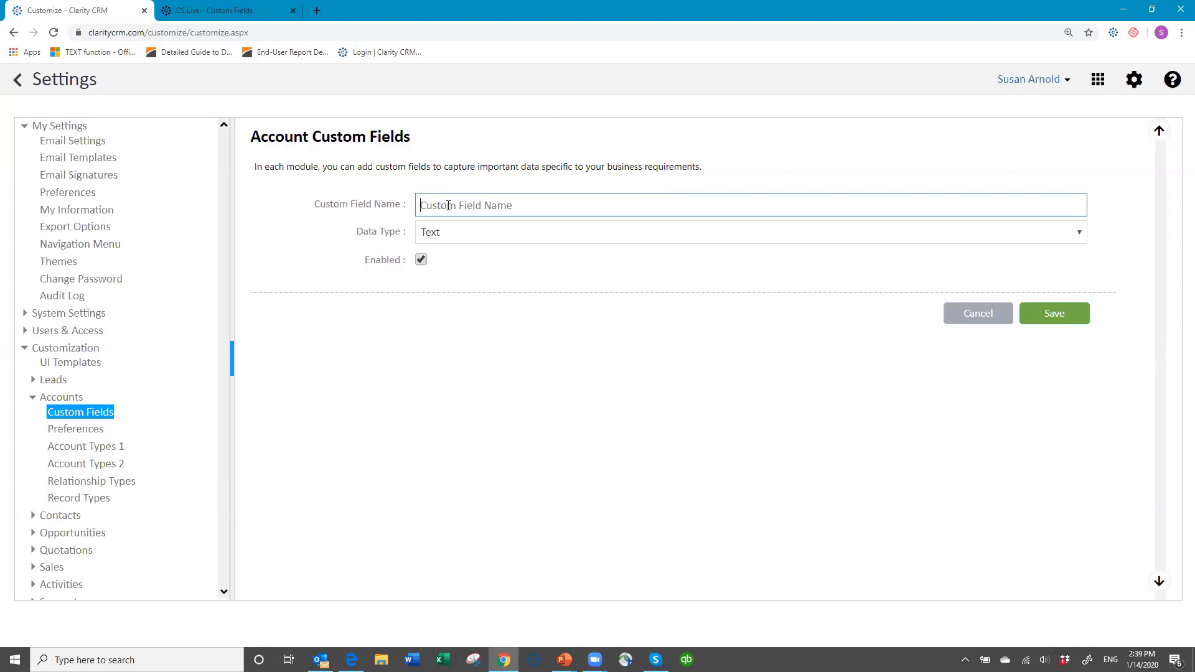
text(Board Members)
click(453, 236)
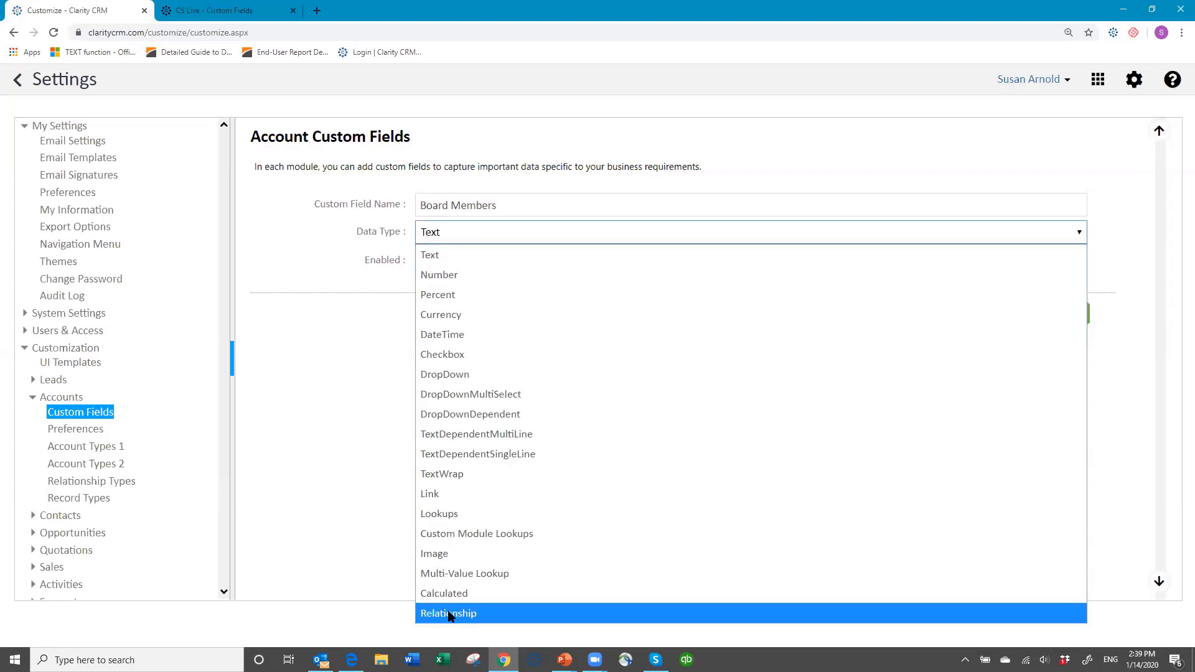
click(448, 614)
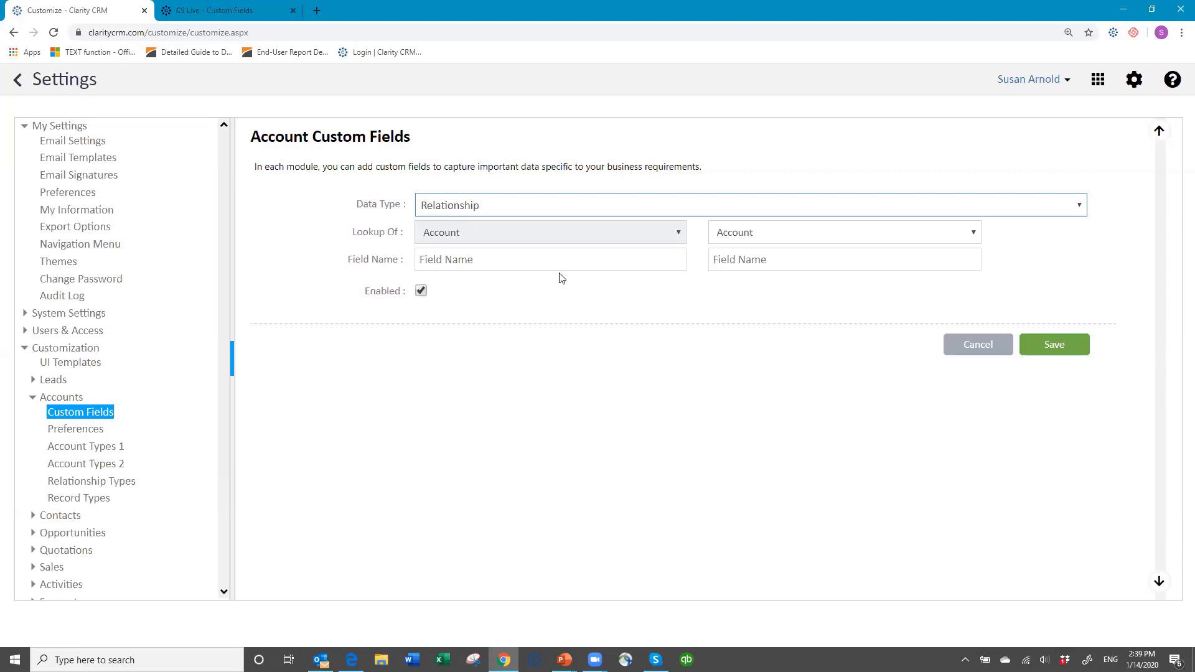
- Name the account side of the relationship Board Members and set the other side's lookup to Contact
click(499, 261)
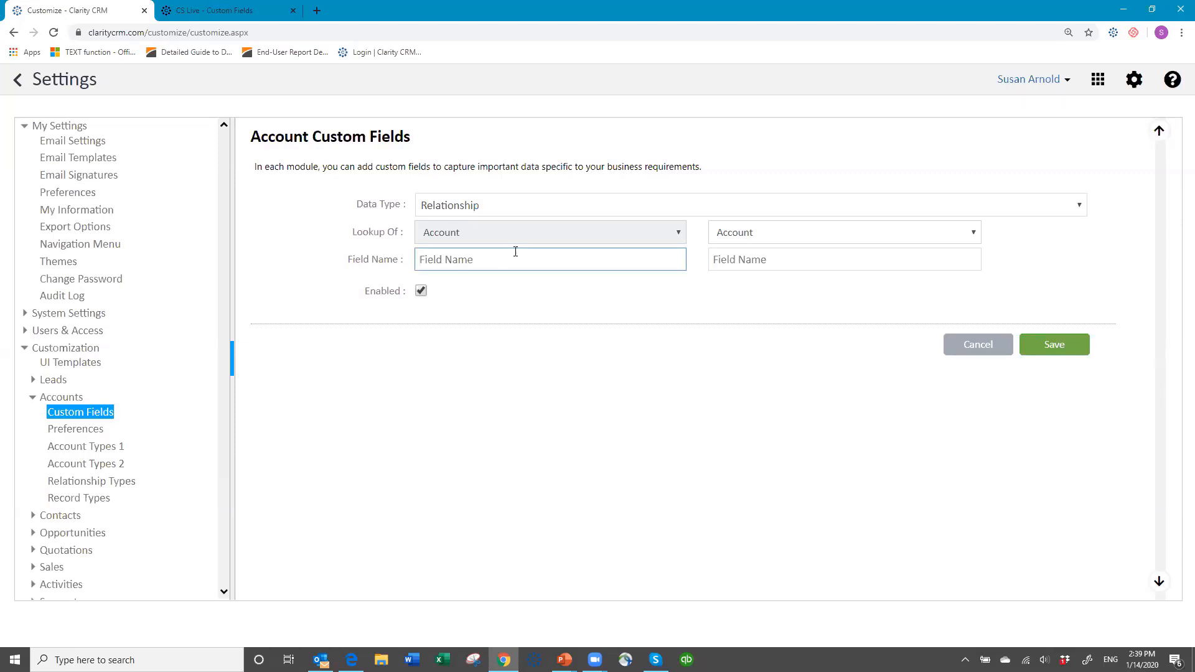
text(Board Members)
click(971, 238)
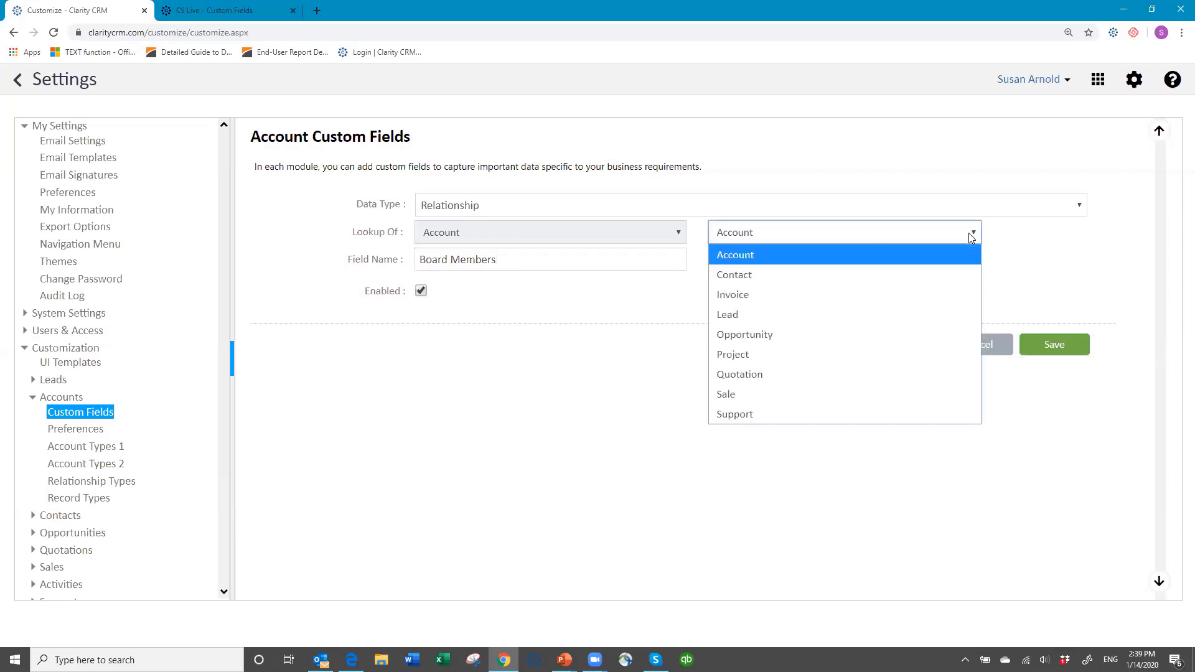
click(818, 278)
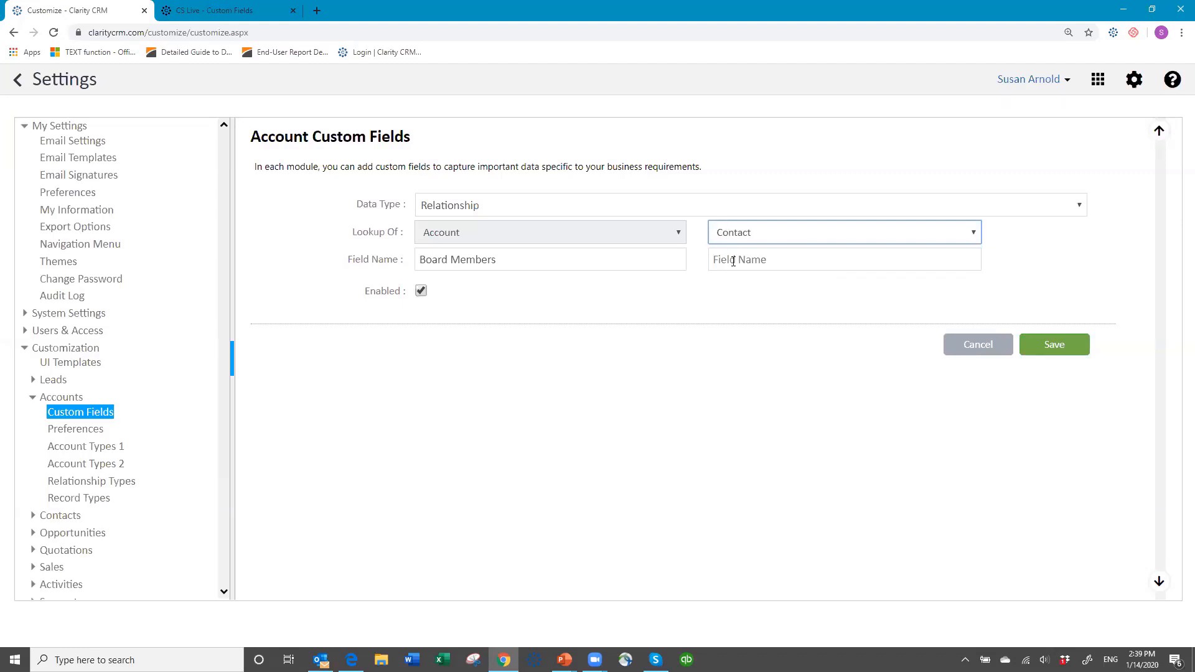
- Name the contact side of the relationship "Board Member for", keep Contact as its lookup, and save the field
click(735, 260)
text(B)
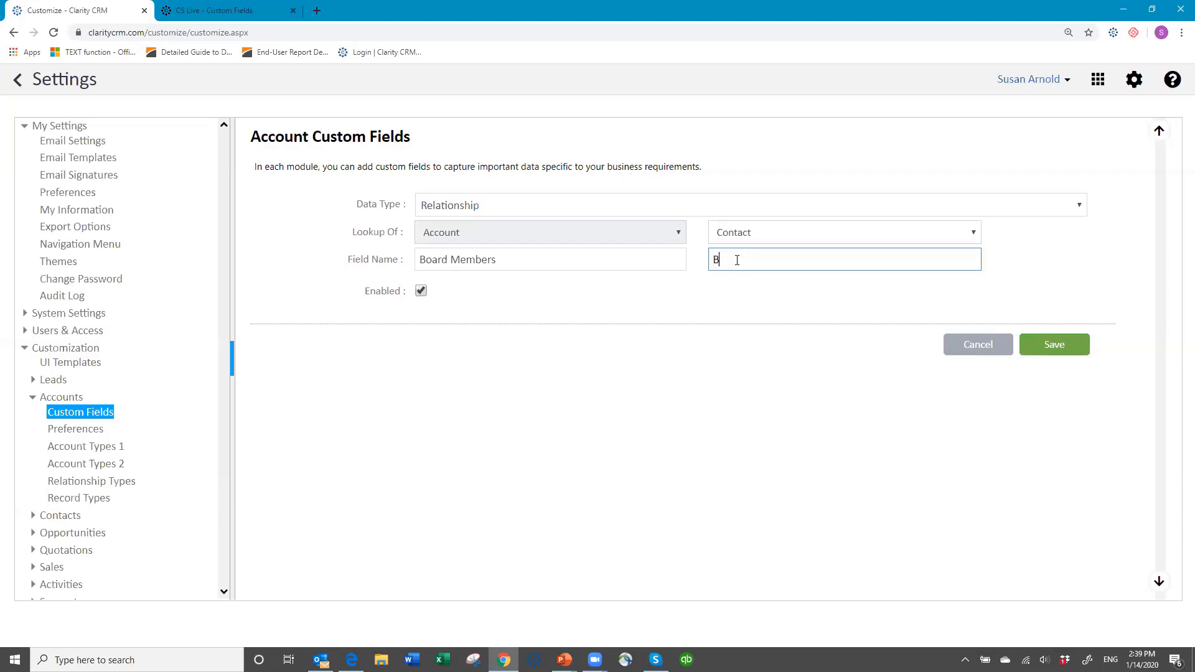
text(oard Member for)
click(974, 235)
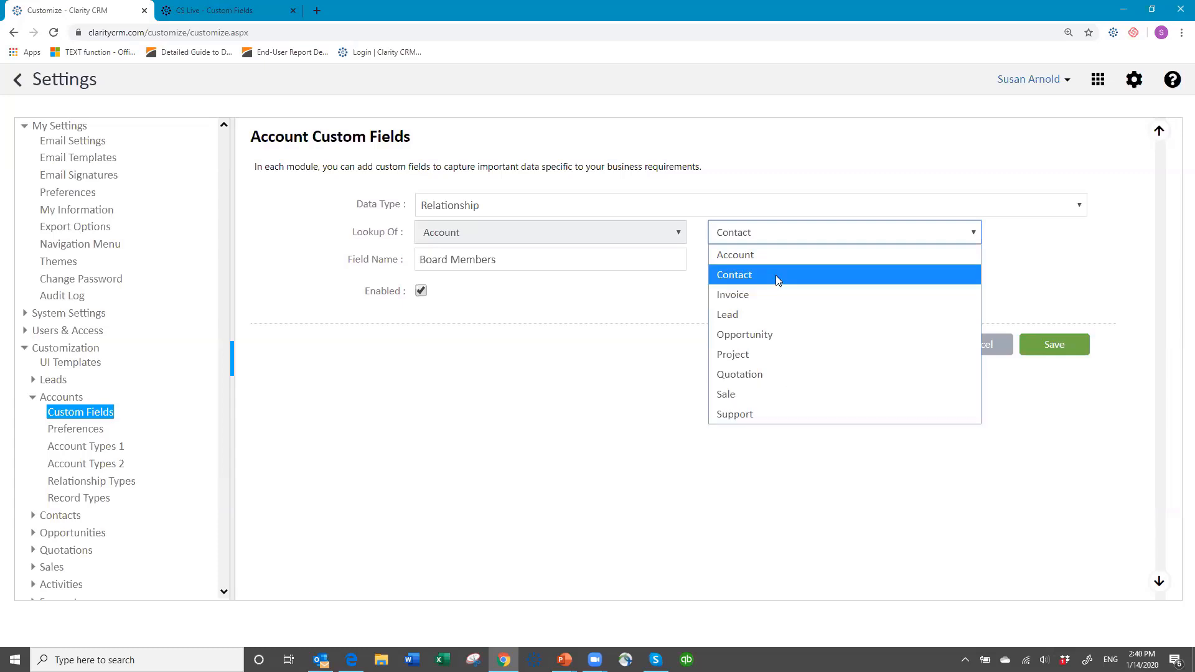
click(776, 235)
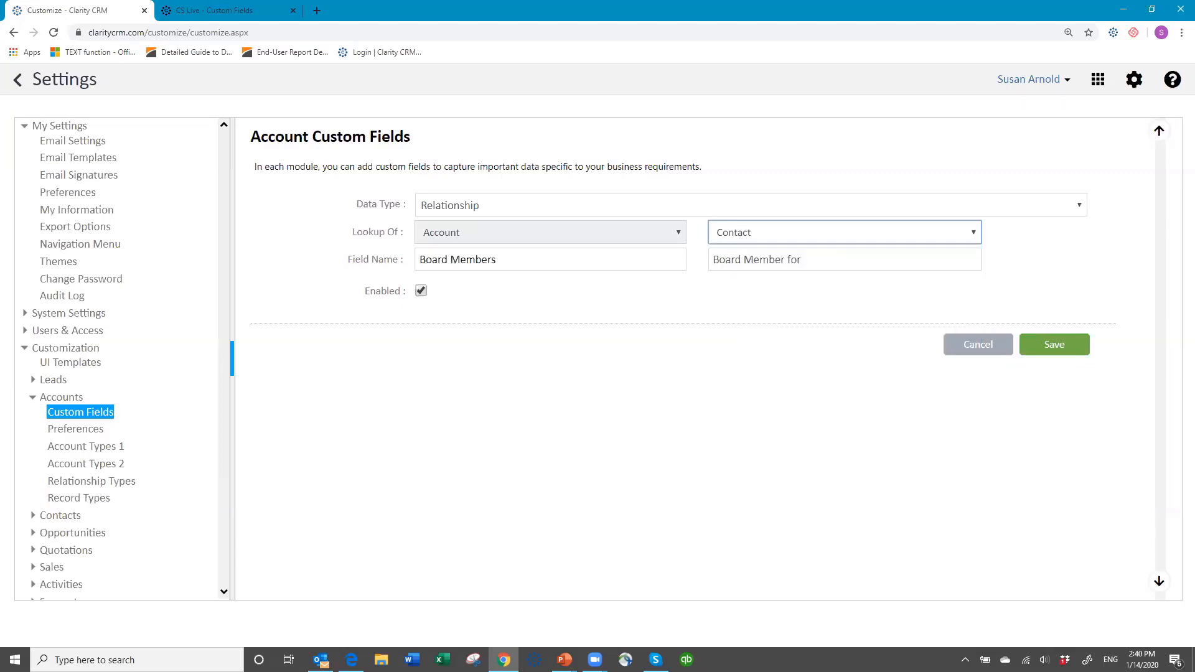
click(1055, 346)
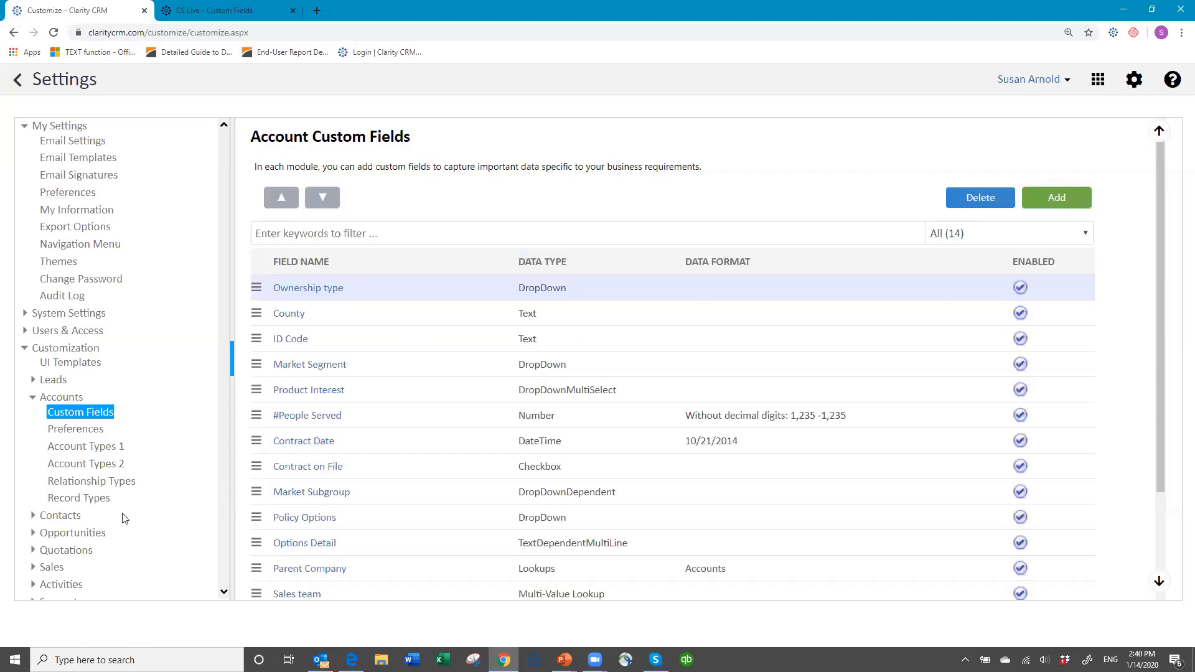
- Open the Account UI Template for the All profile
click(74, 370)
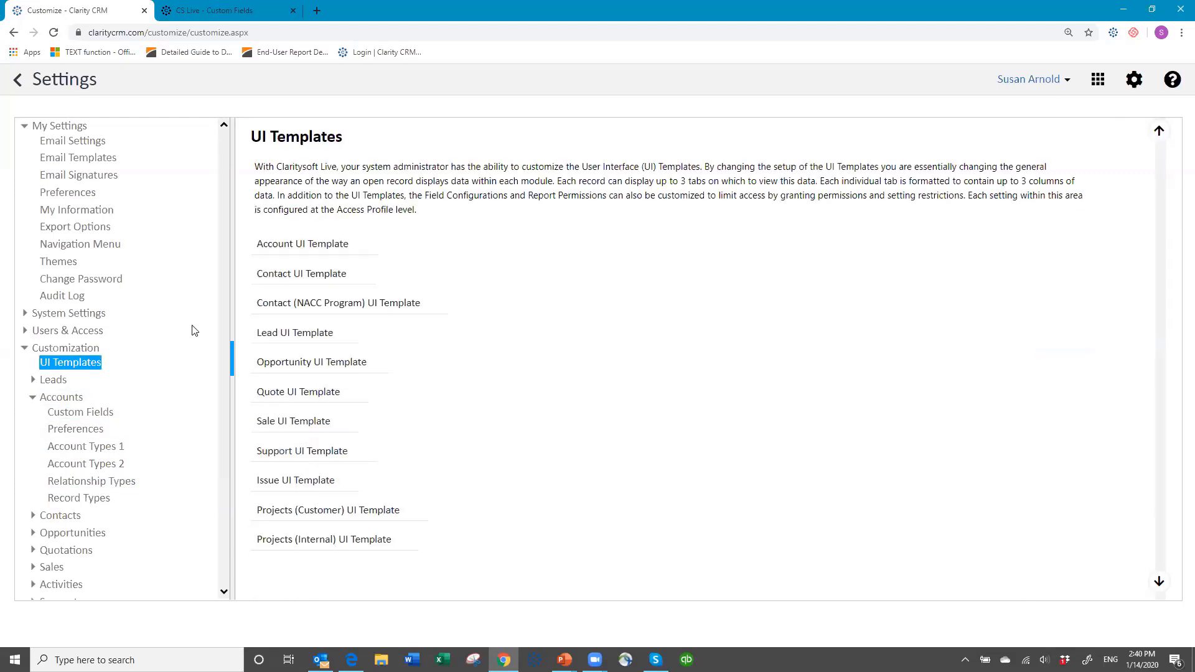
click(314, 248)
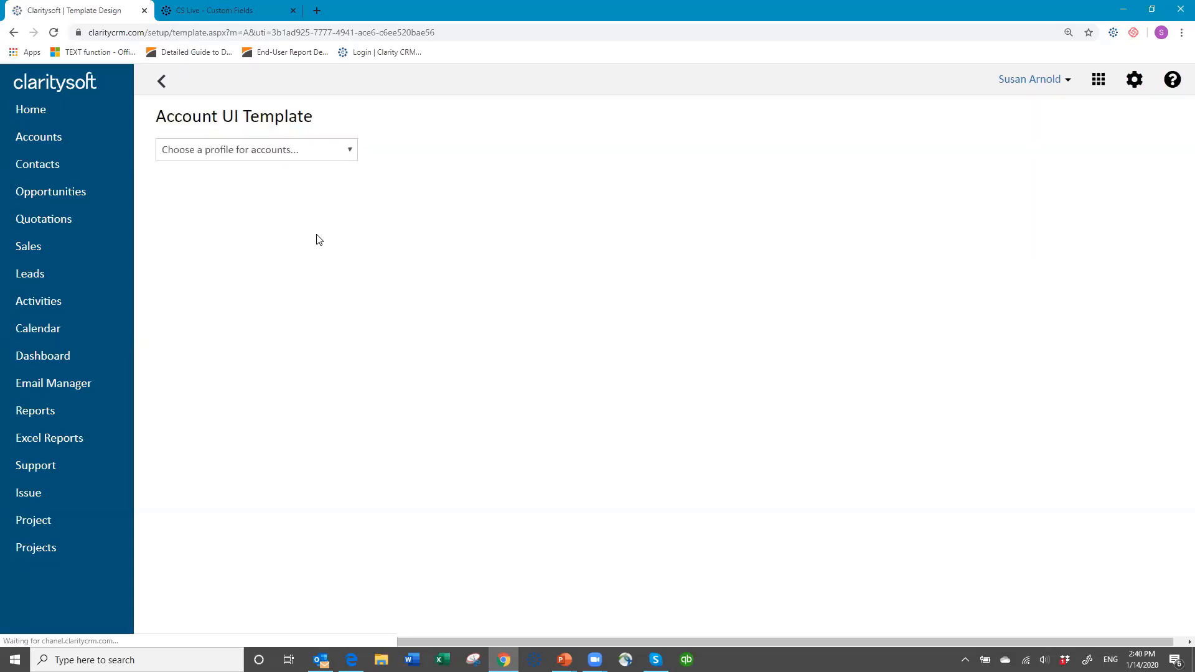
click(346, 150)
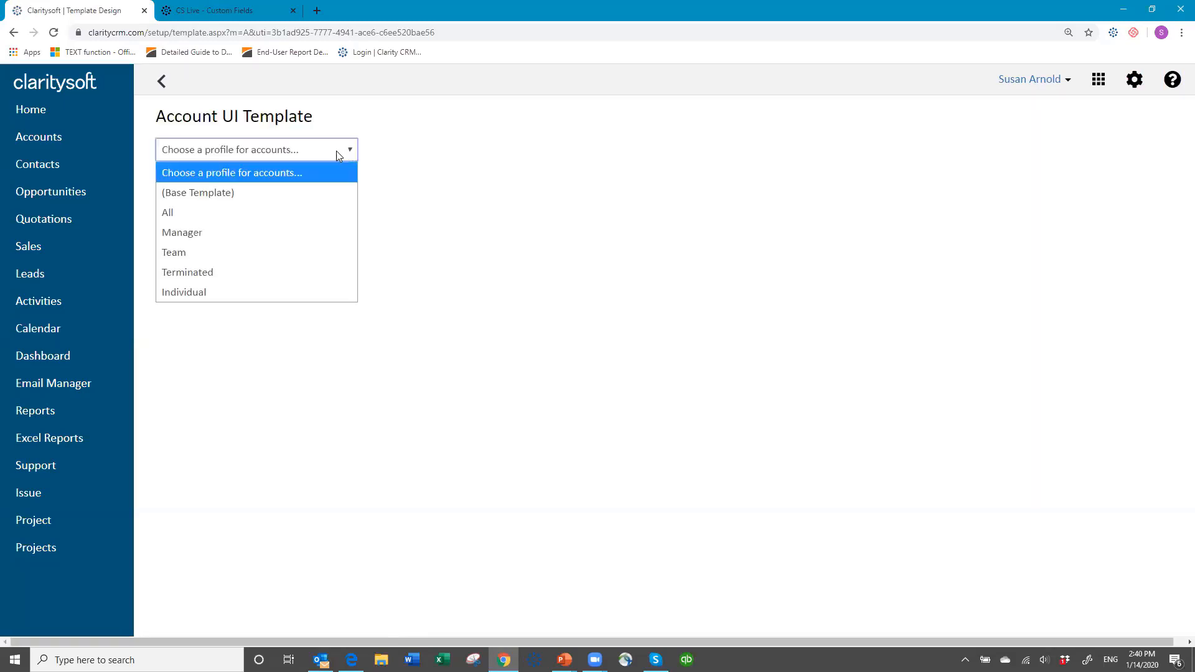
click(252, 214)
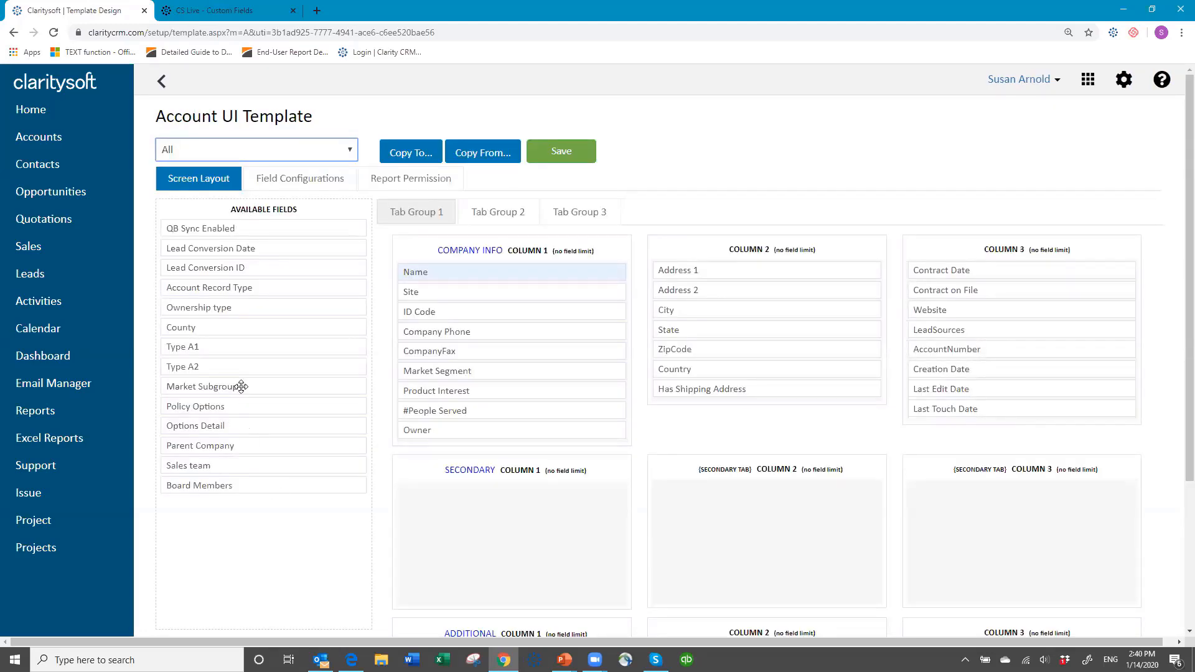
- Place Market Subgroup below Market Segment in Company Info column 1, and Policy Options and Options Detail above Contract Date in column 3
drag(242, 387, 477, 391)
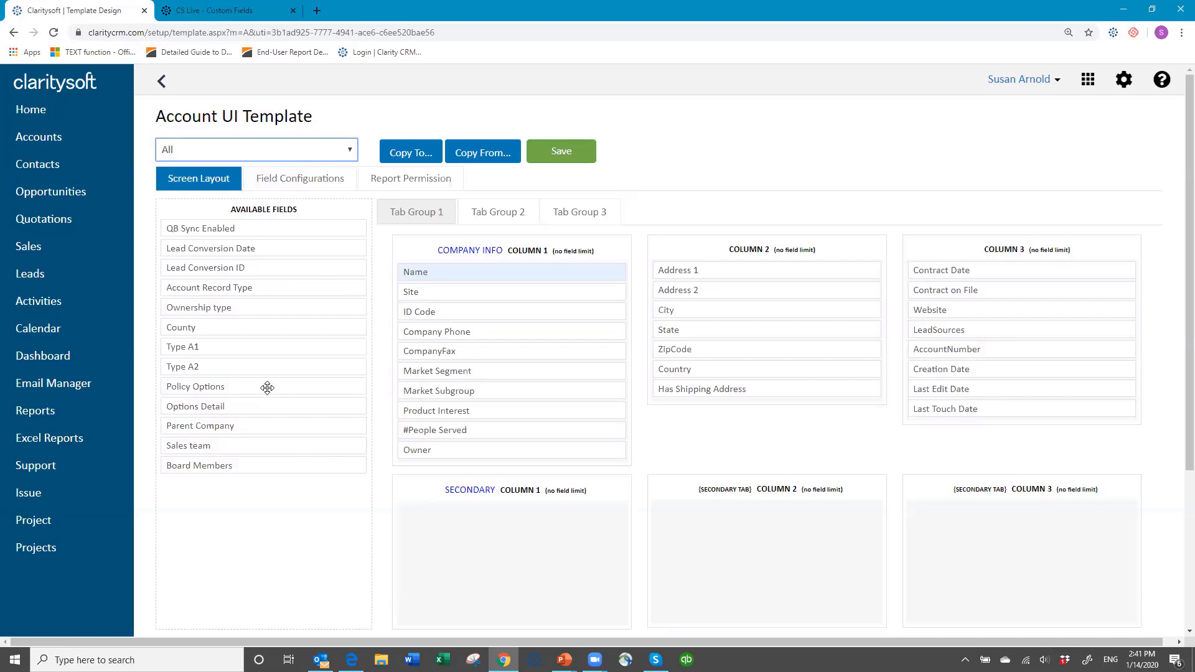
drag(267, 388, 951, 288)
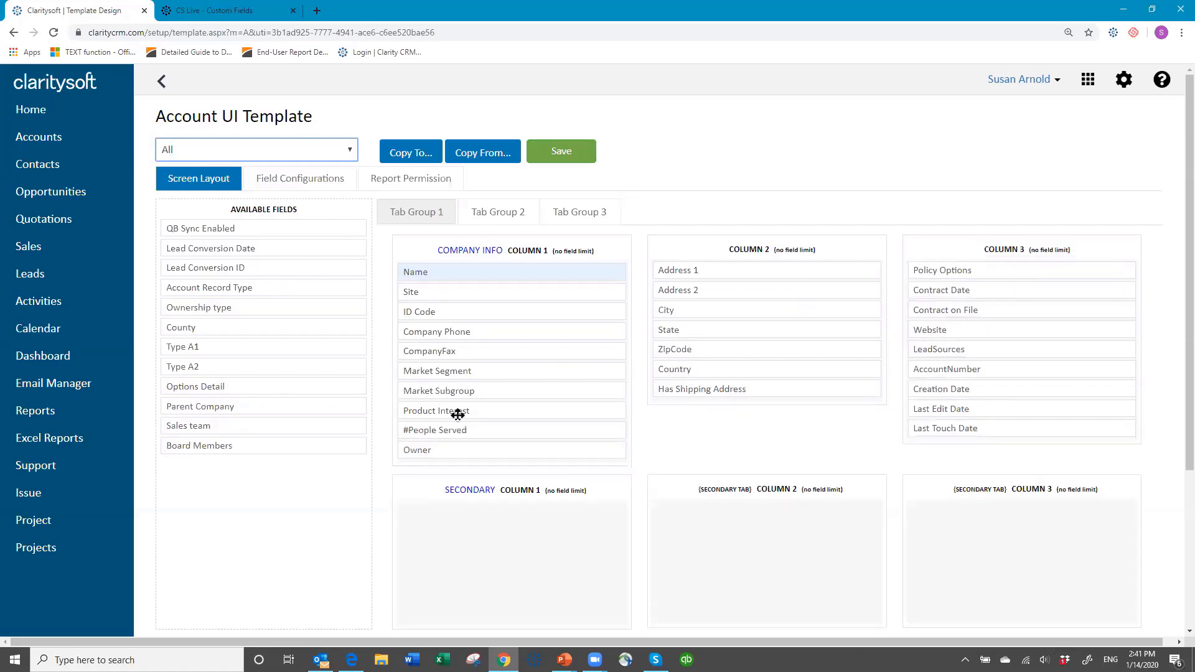
drag(280, 387, 1024, 296)
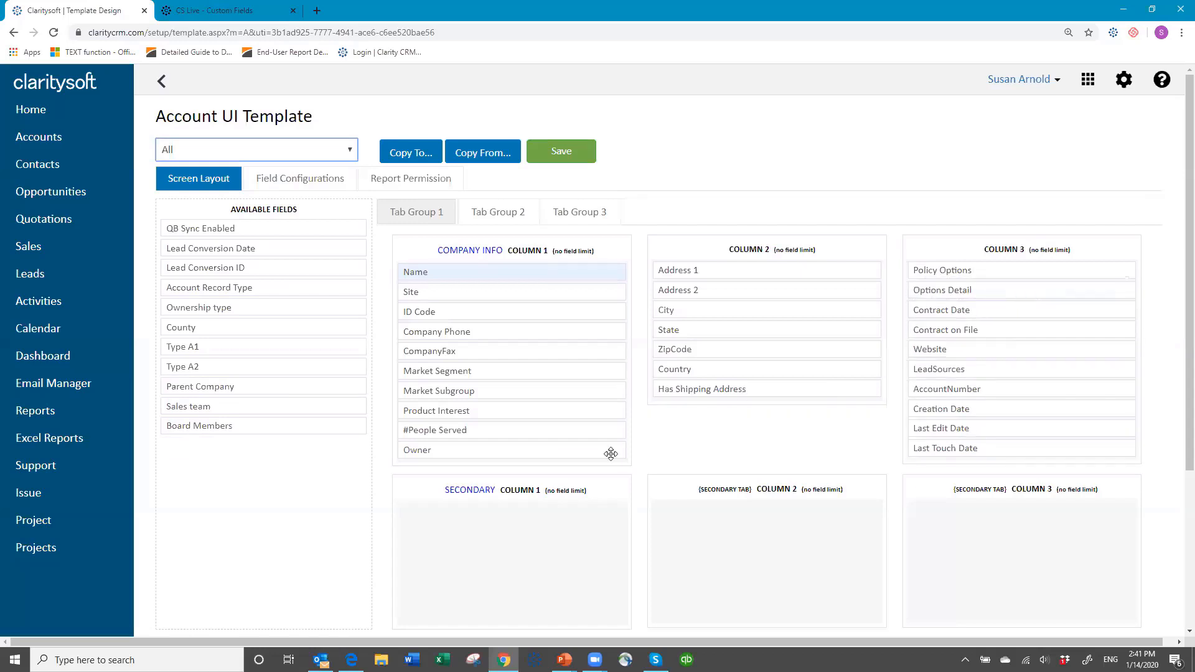
- Place Parent Company below ID Code in Company Info column 1, and Sales team and Board Members at the end of column 2
drag(290, 387, 529, 328)
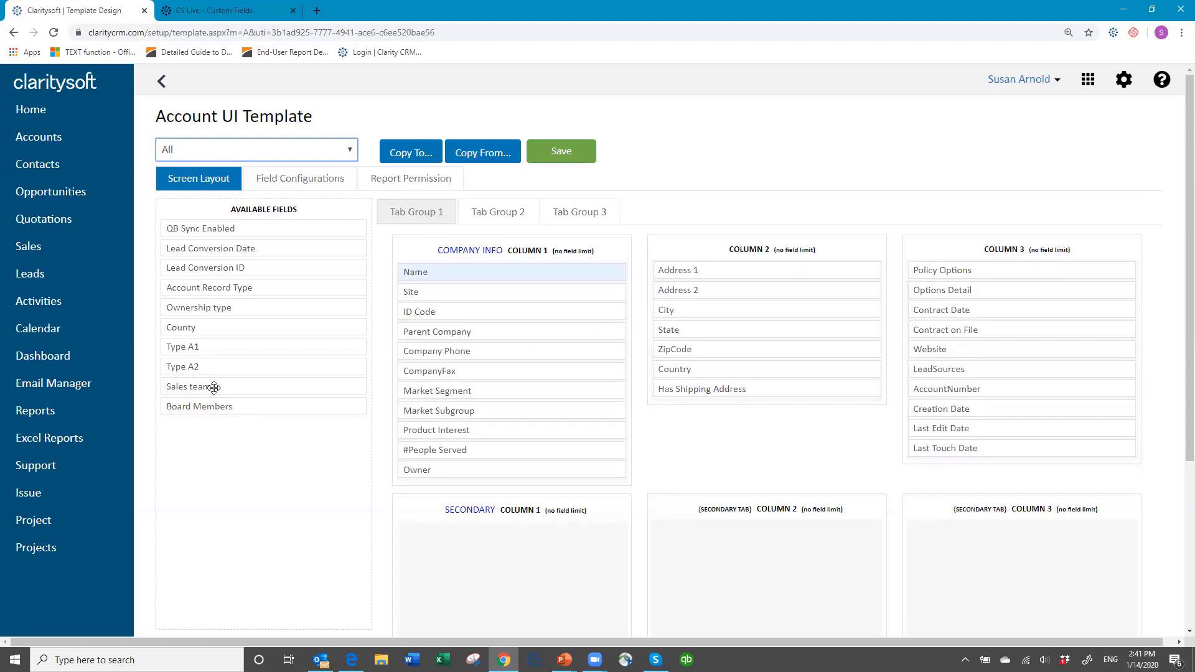
drag(214, 387, 709, 406)
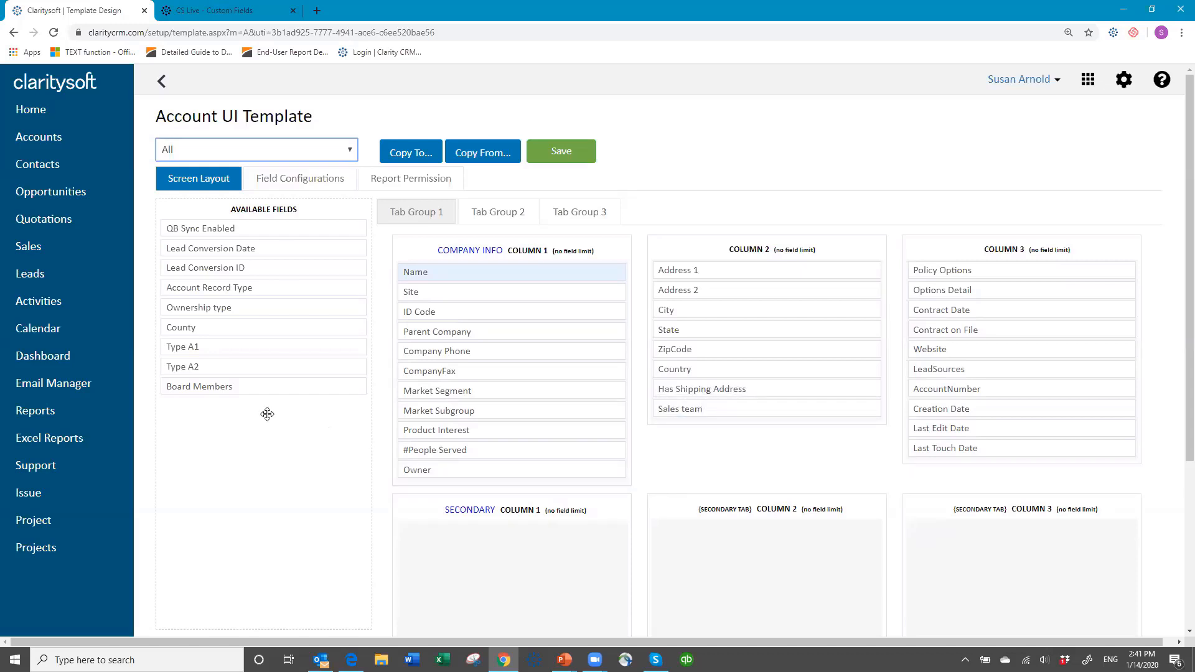
drag(256, 386, 751, 428)
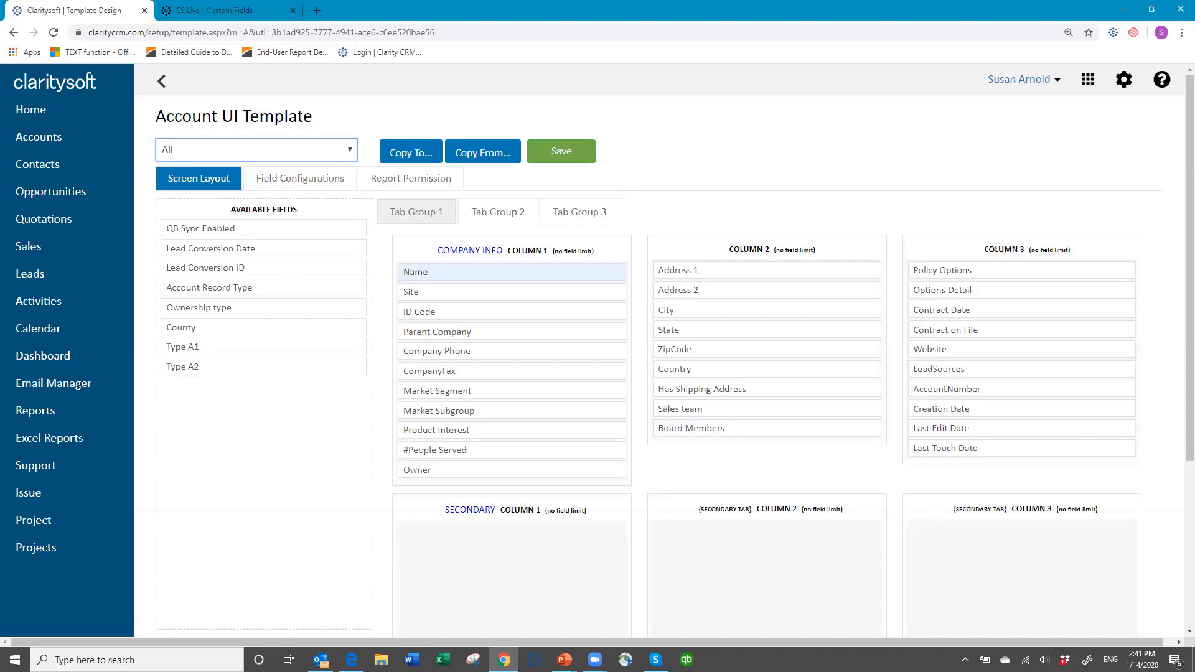
- Move Policy Options, Options Detail, Contract Date and Contract on File from column 3 into column 1 of the Secondary tab
scroll(736, 566, down, 3)
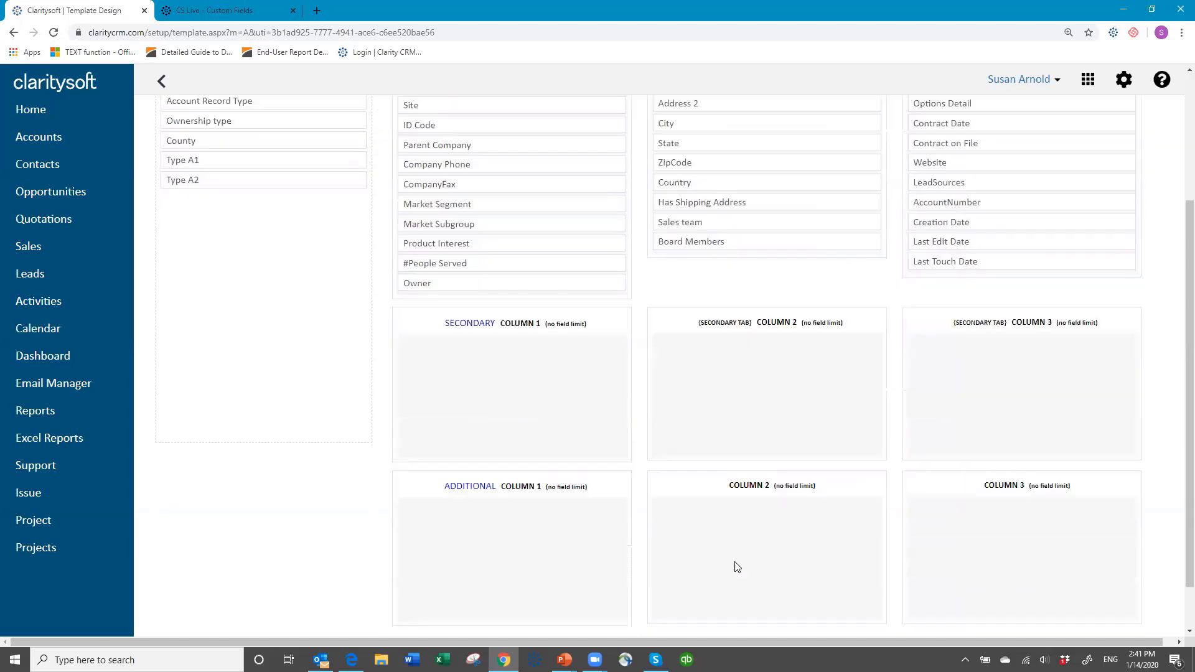
scroll(604, 444, up, 1)
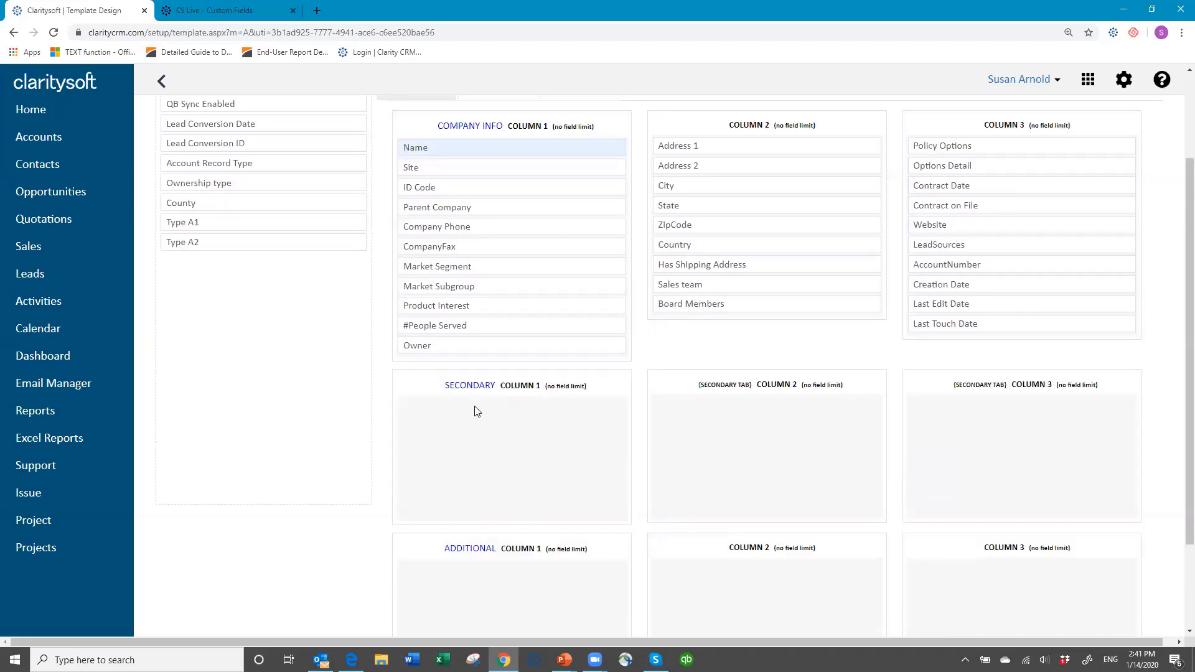
scroll(536, 367, up, 2)
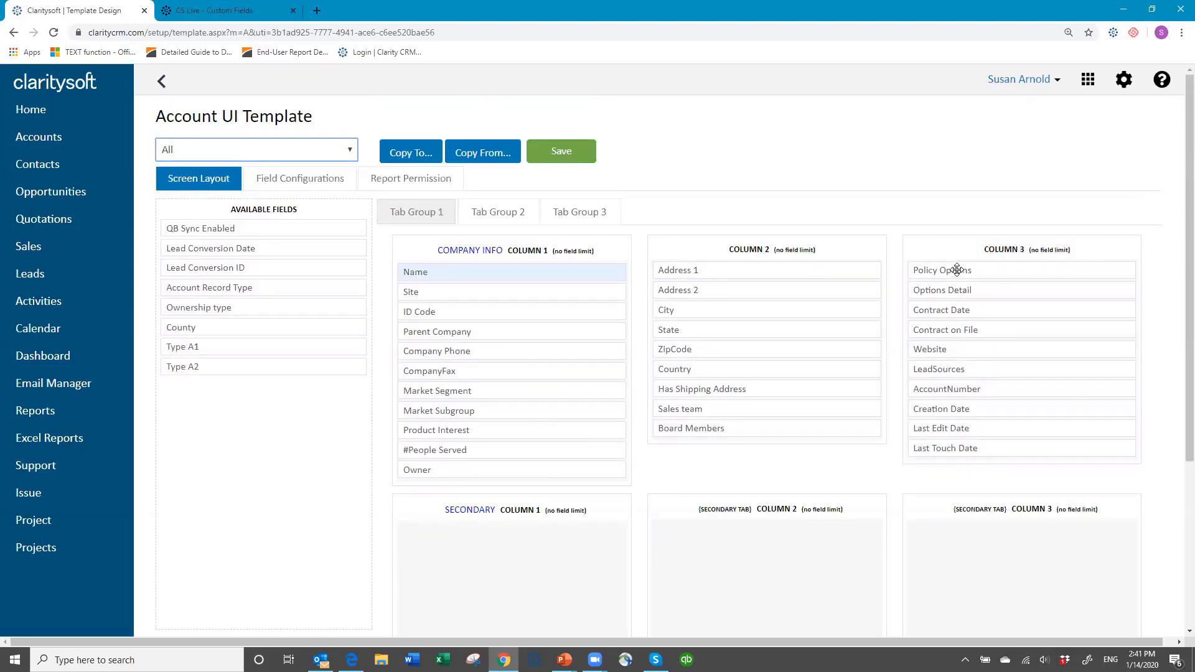
drag(957, 269, 435, 539)
drag(980, 275, 641, 465)
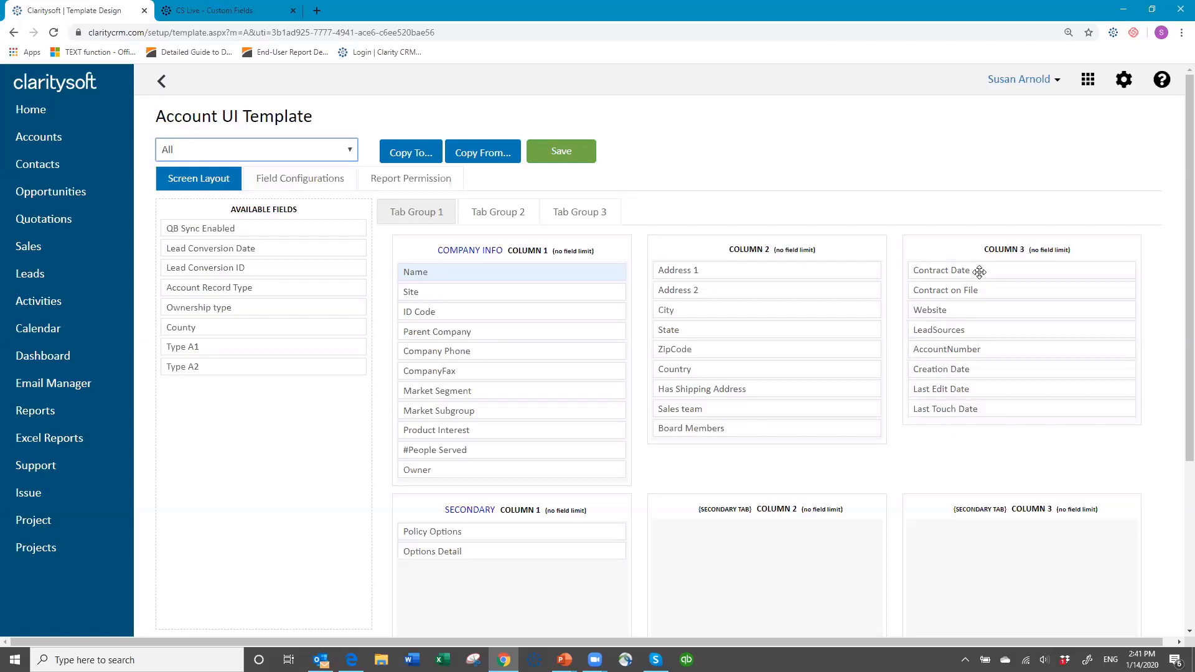
drag(981, 272, 455, 576)
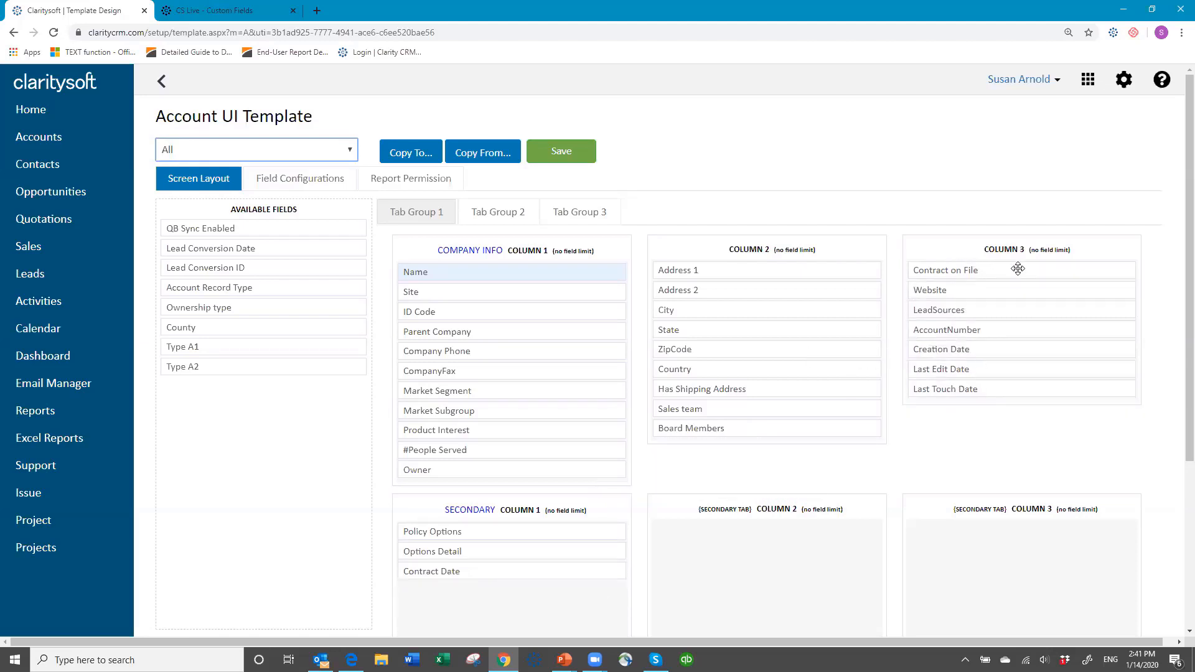
drag(971, 269, 462, 359)
drag(458, 339, 458, 357)
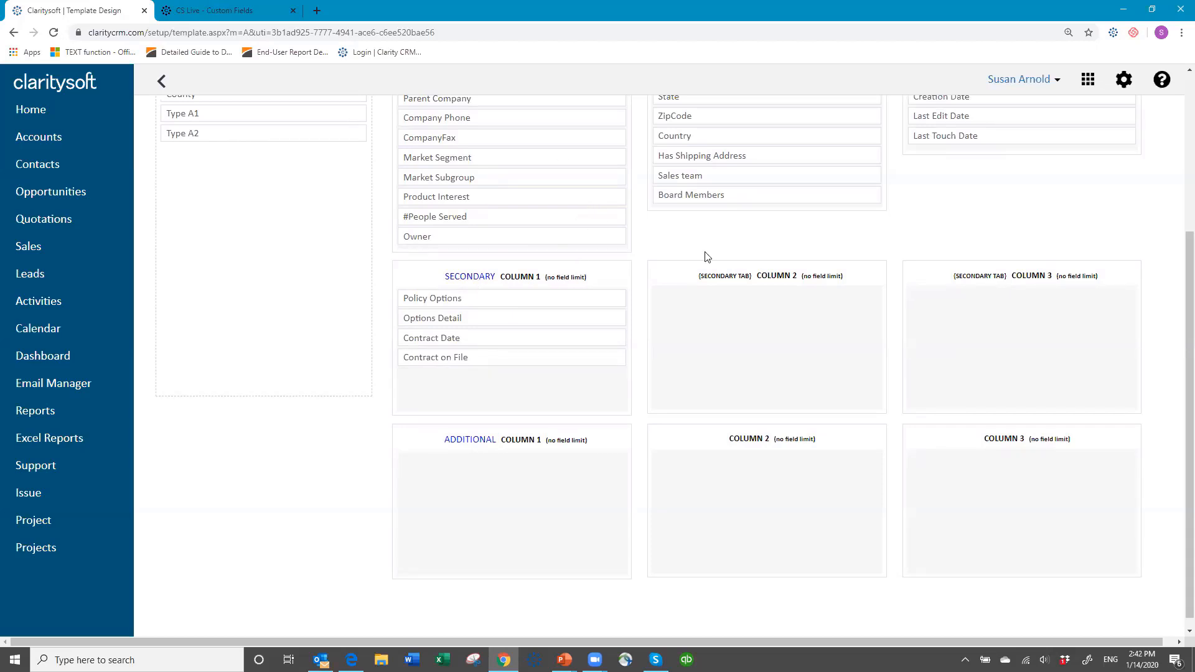
- Rename the Secondary tab to "Contract info"
scroll(704, 249, up, 1)
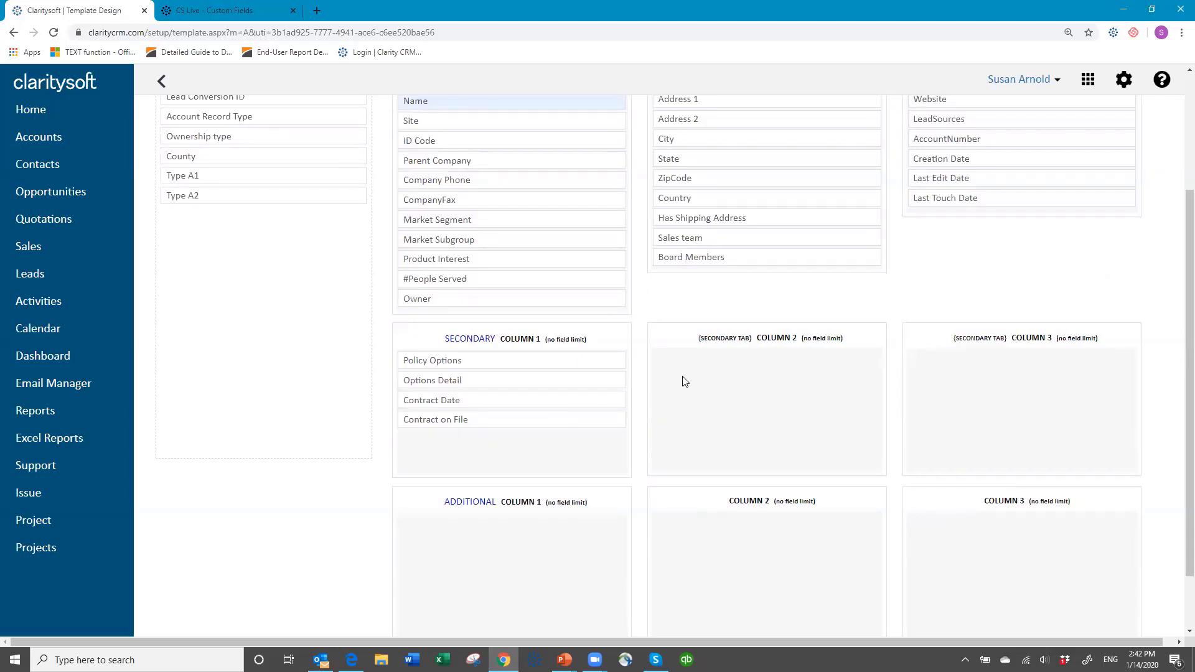
click(475, 339)
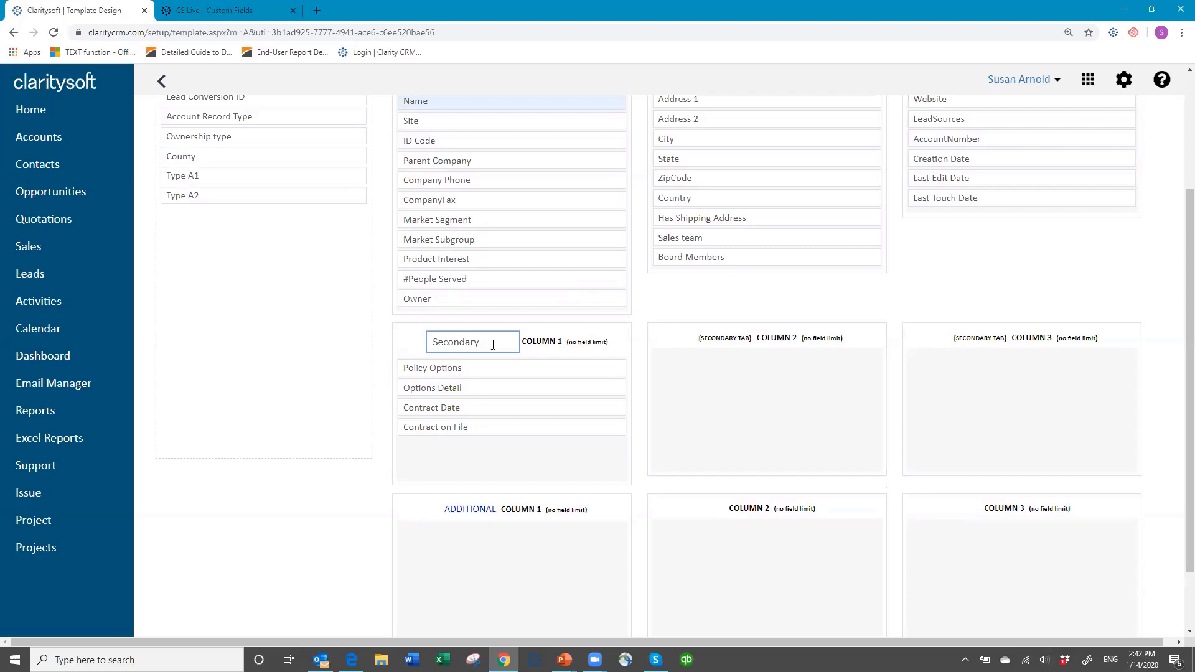
key(BackSpace)
key(BackSpace)
key(BackSpace)
key(BackSpace)
key(BackSpace)
key(BackSpace)
key(BackSpace)
key(BackSpace)
key(BackSpace)
text(Policy)
key(BackSpace)
key(BackSpace)
text(Contract info)
scroll(551, 280, up, 1)
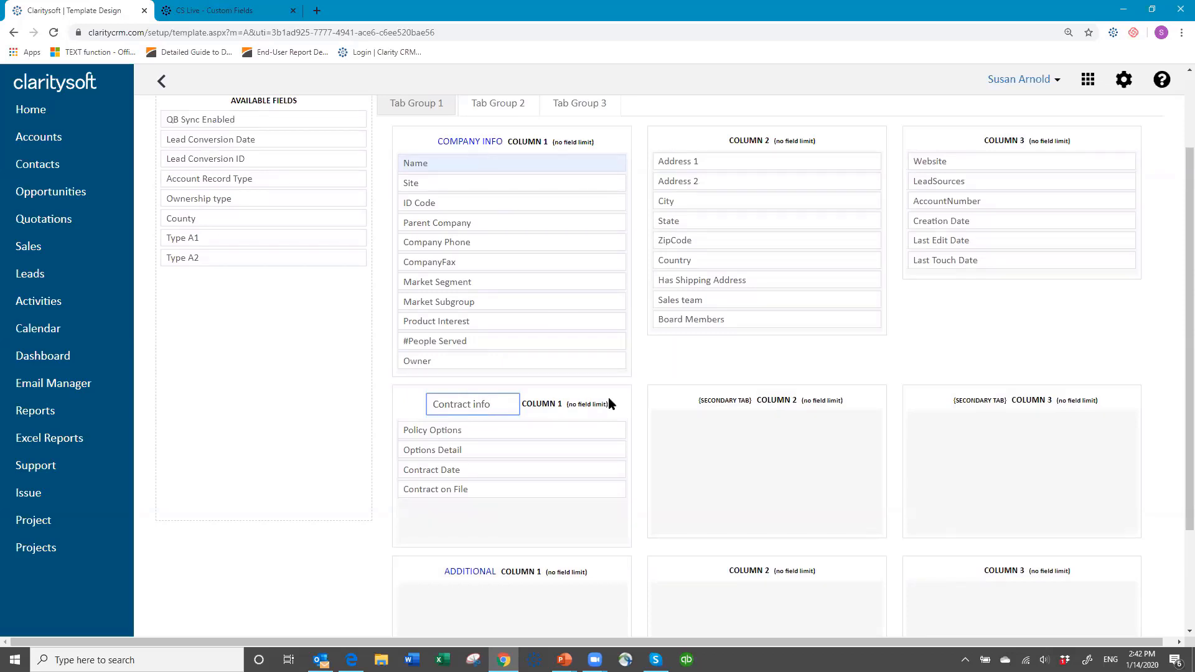
double_click(672, 356)
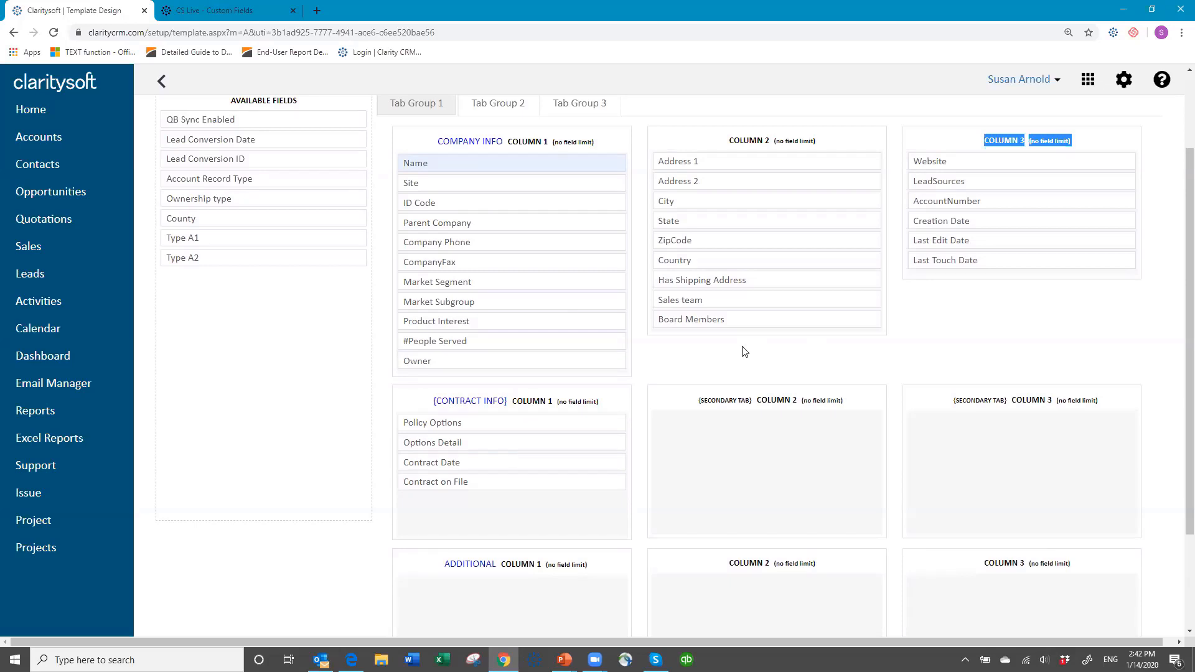
- Save the Account UI Template for the All profile and dismiss the message
scroll(741, 343, up, 2)
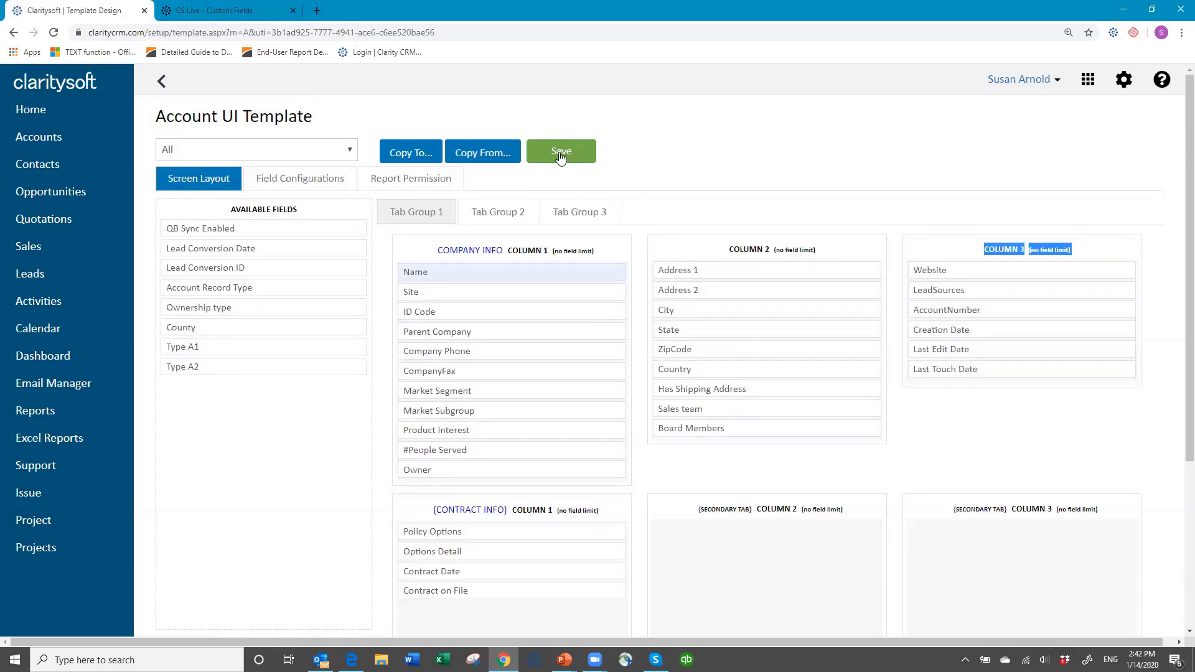
click(561, 154)
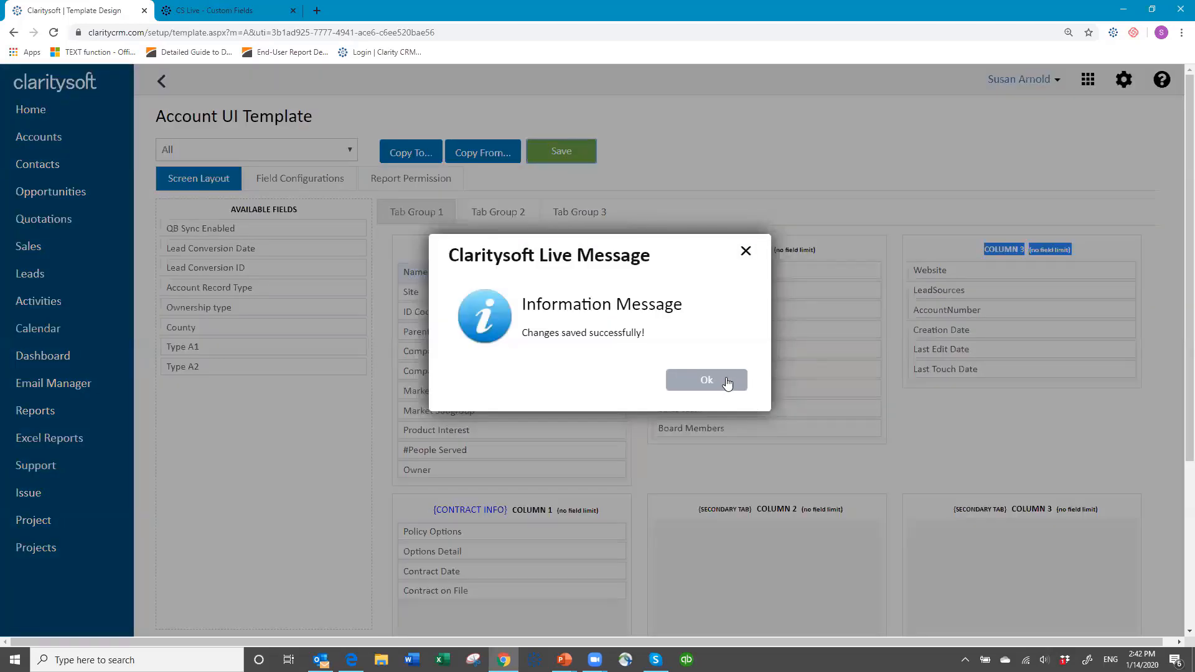
click(728, 381)
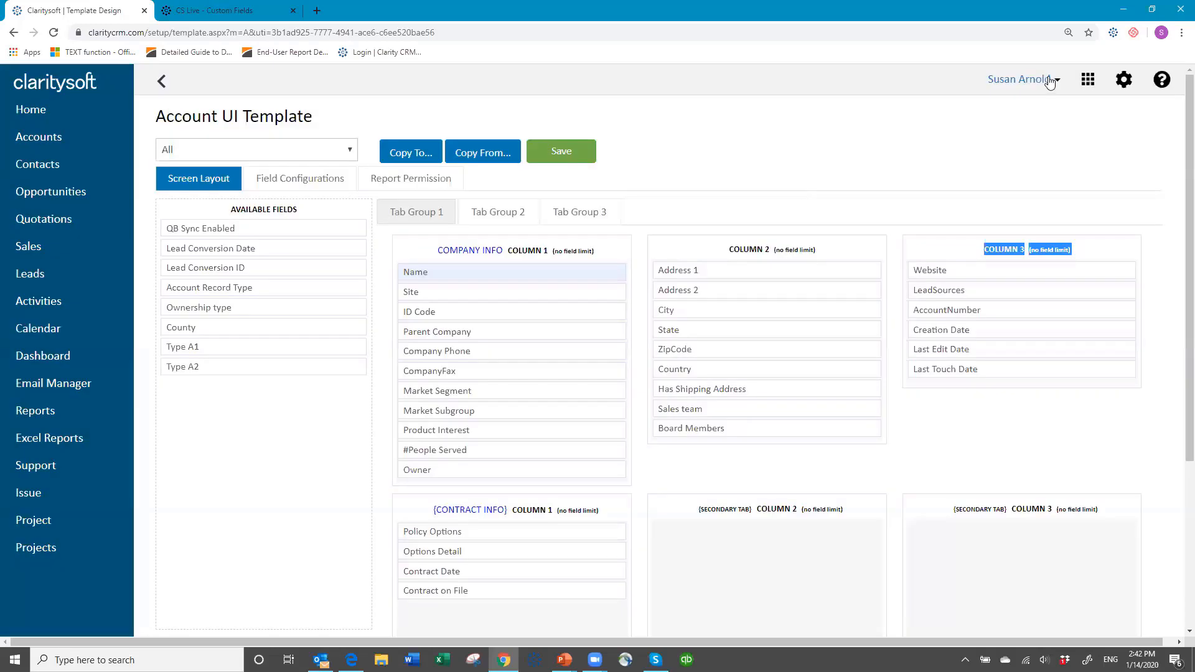
- Log out and sign back in with the same username and company, entering the account password
click(1050, 82)
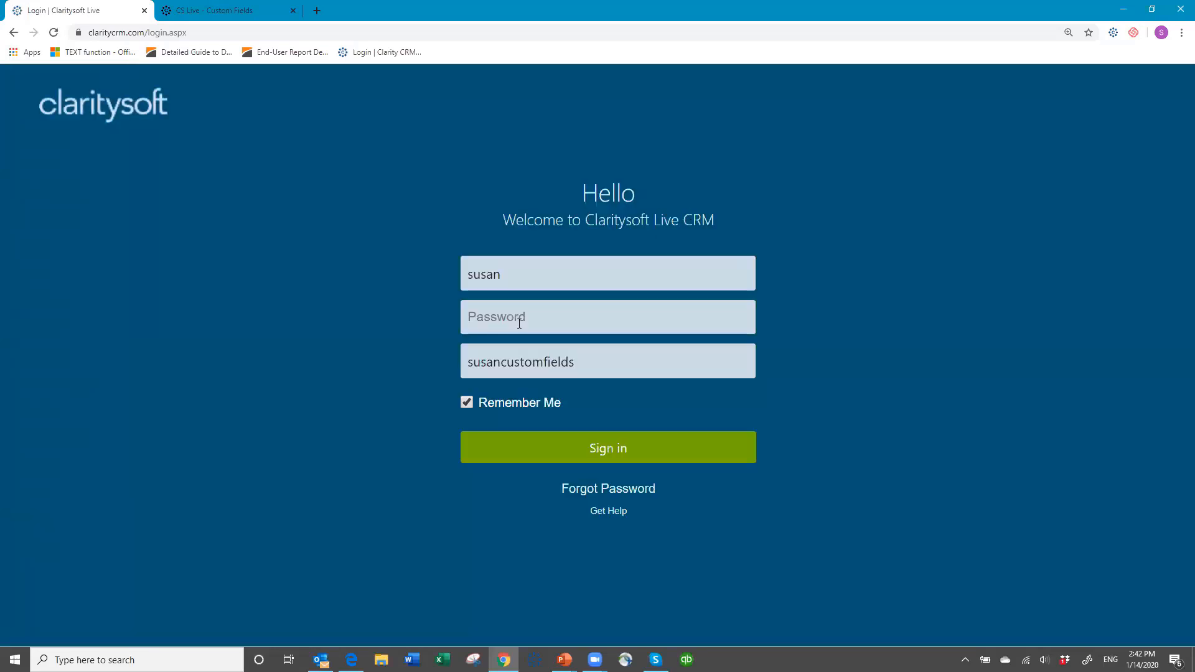
text(******)
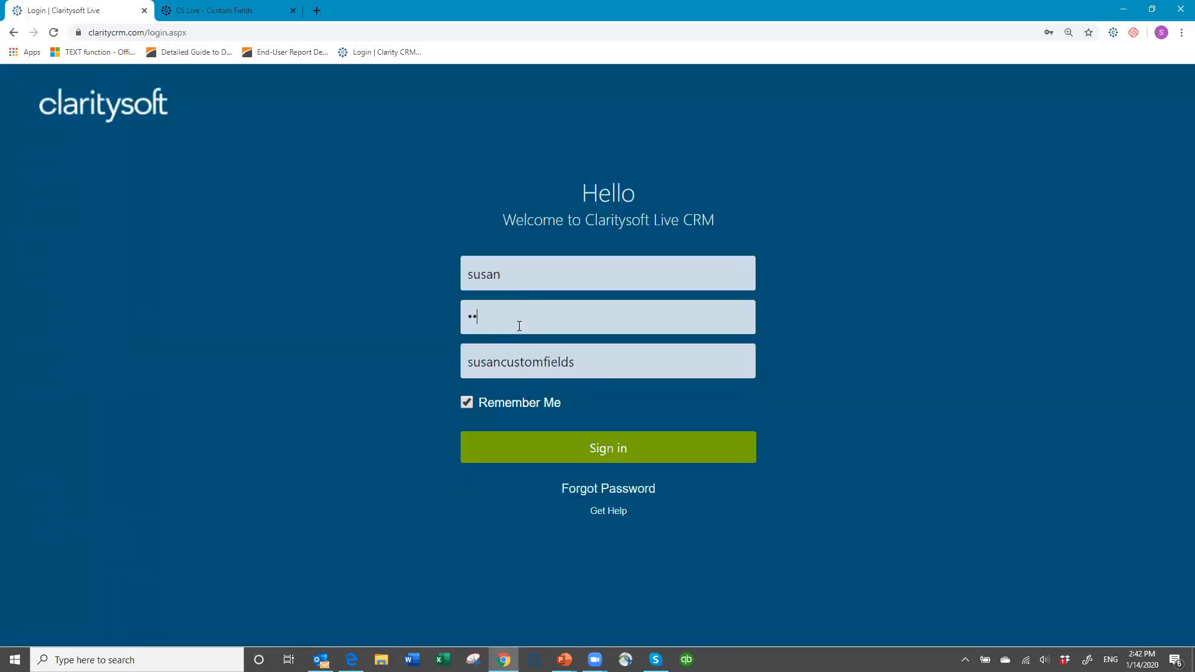
text(*)
click(610, 448)
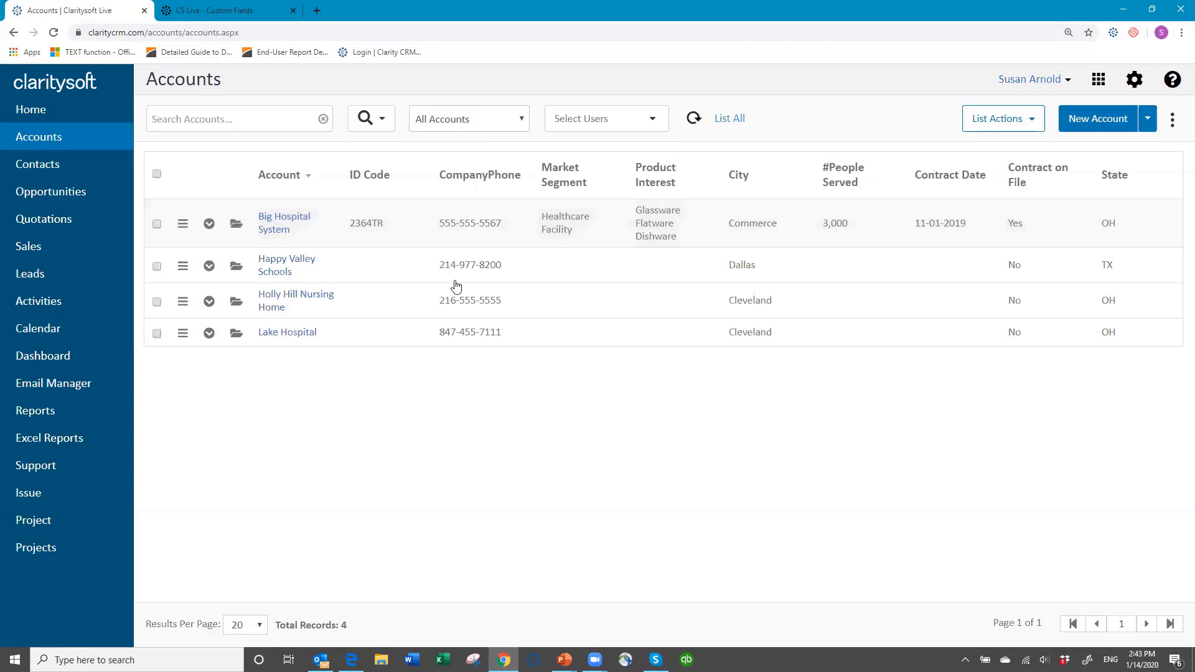
- Open the Big Hospital System account to examine the new field layout, and leave it without saving
click(235, 228)
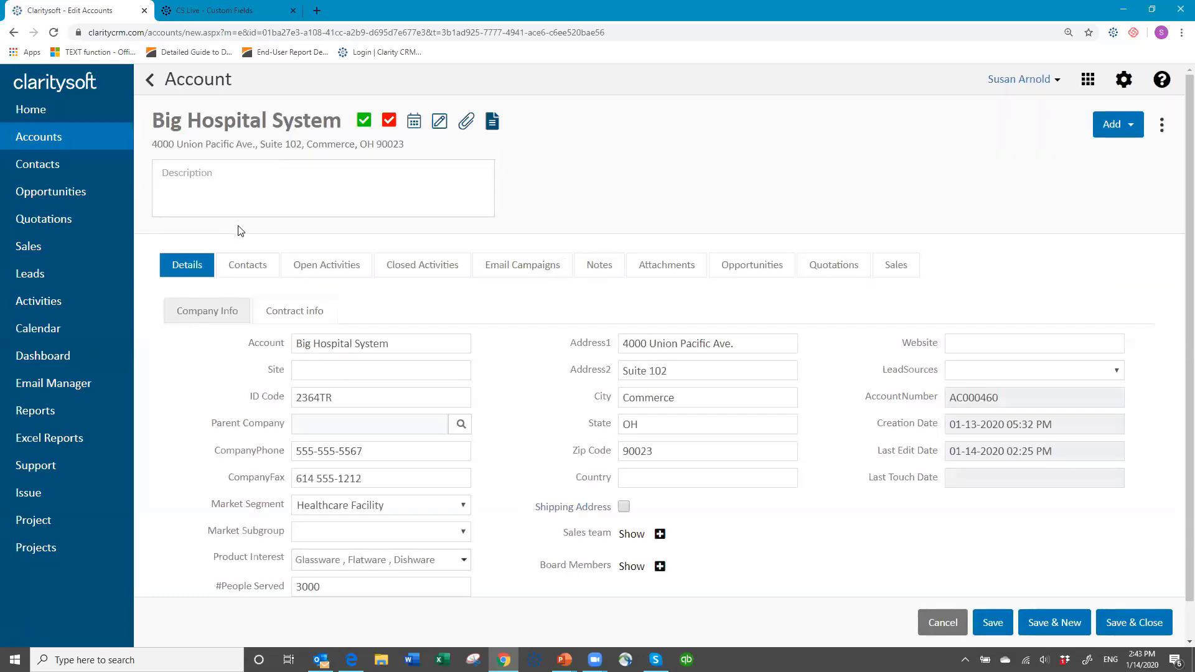
click(944, 624)
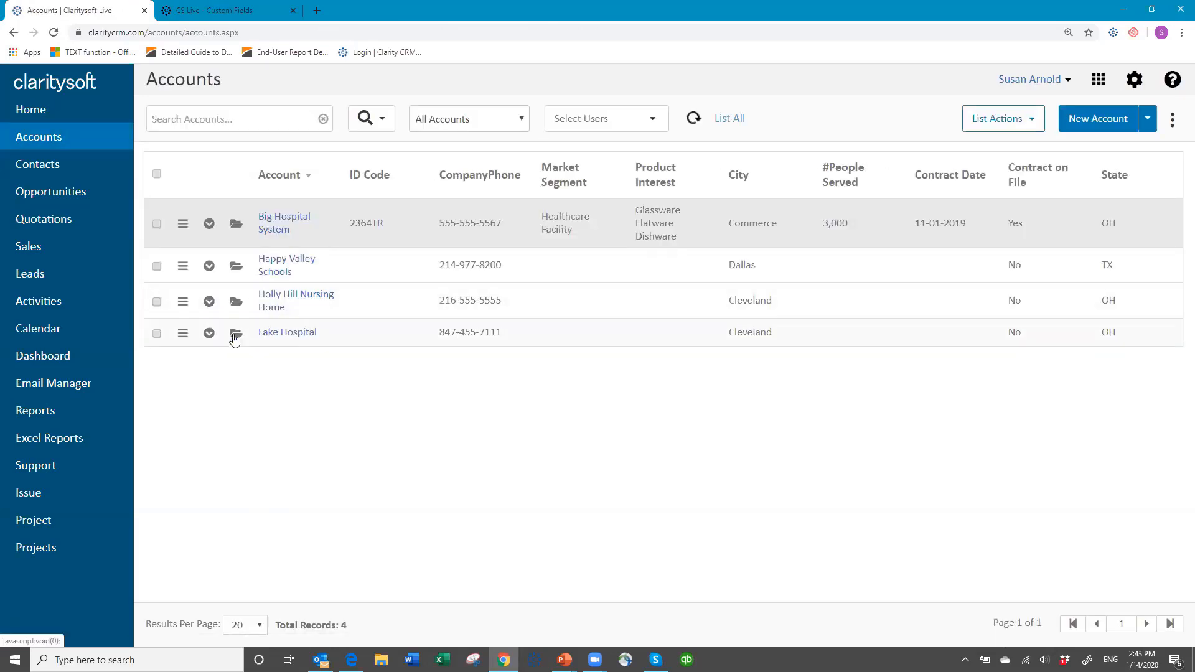
- Open the Lake Hospital account for editing and fill in its ID Code
click(235, 335)
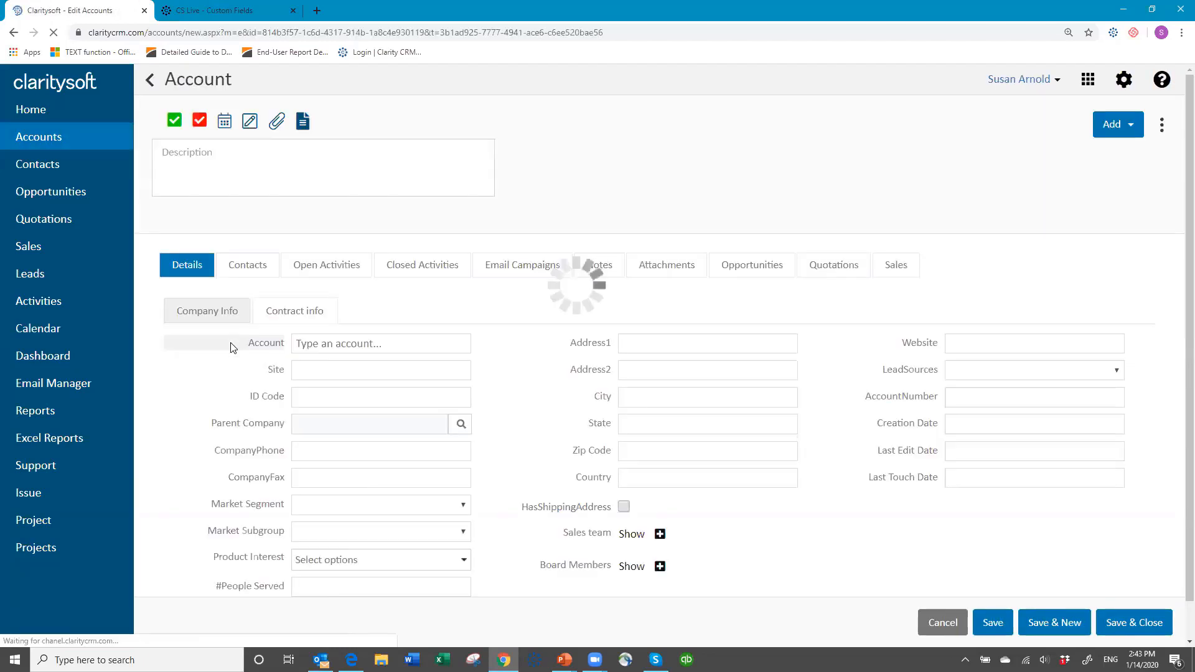
click(338, 394)
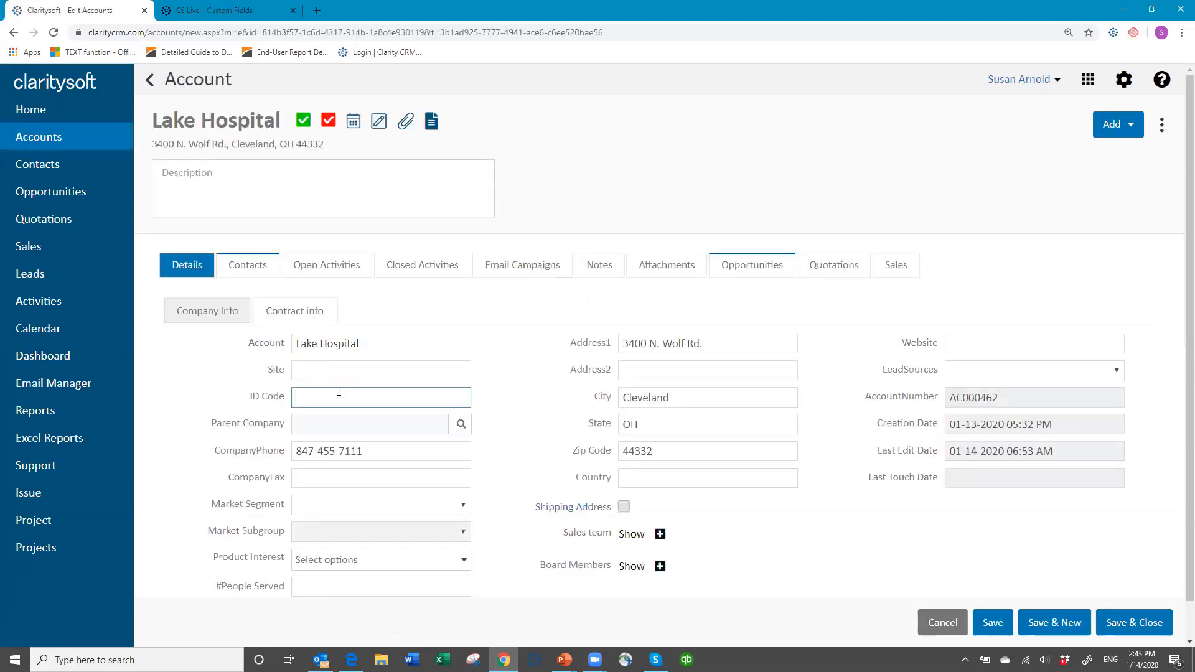
text(3776)
- Search the accounts for "big ho" and set Big Hospital System as Lake Hospital's Parent Company
click(461, 427)
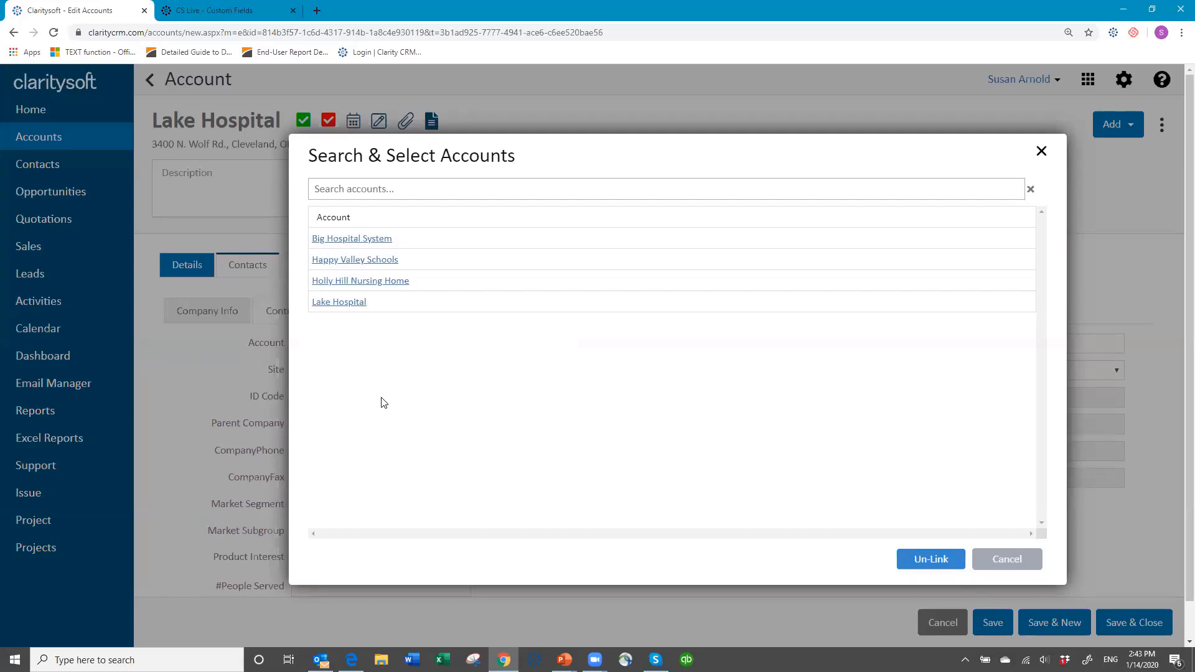
click(335, 186)
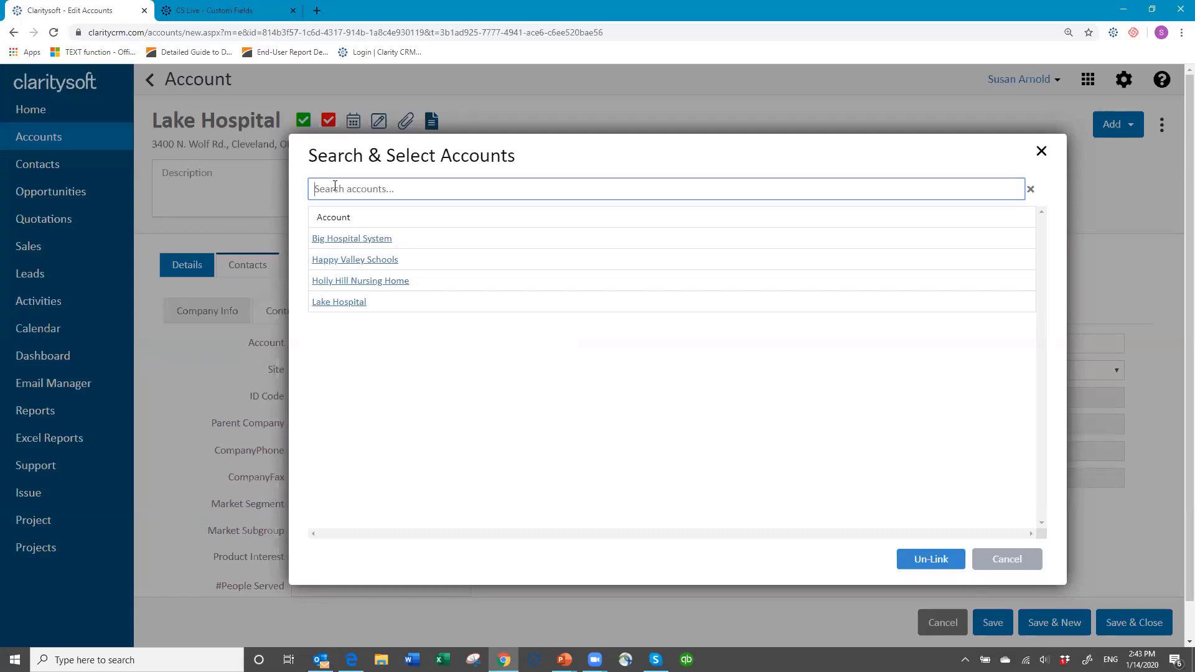
text(big ho)
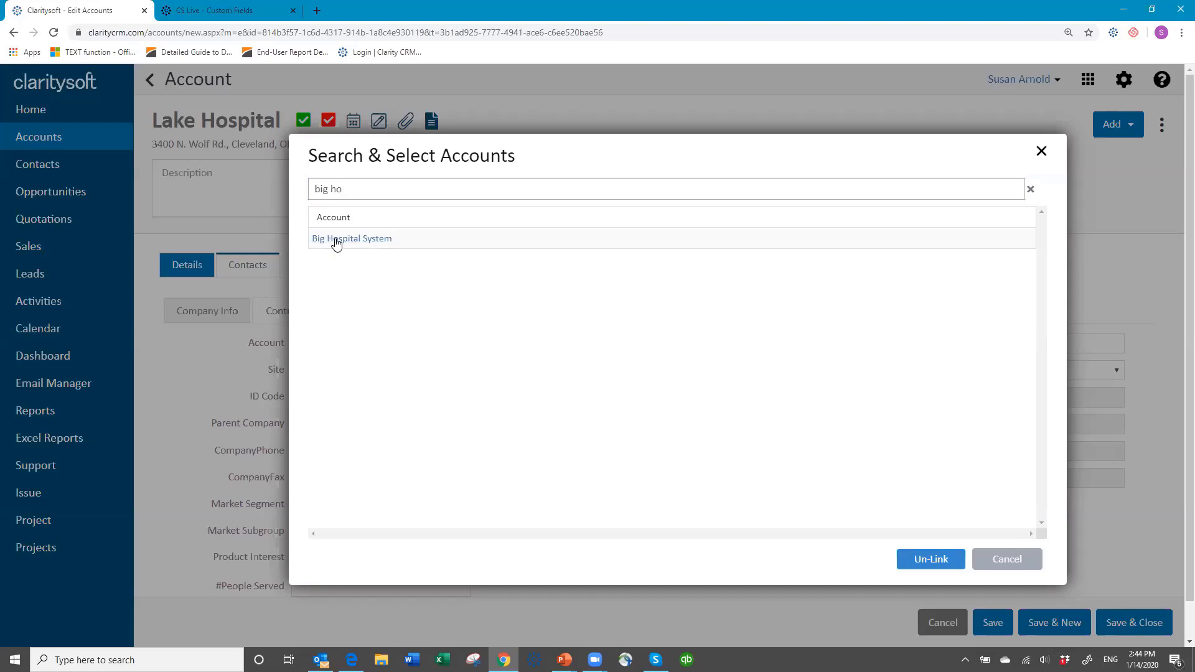
click(336, 241)
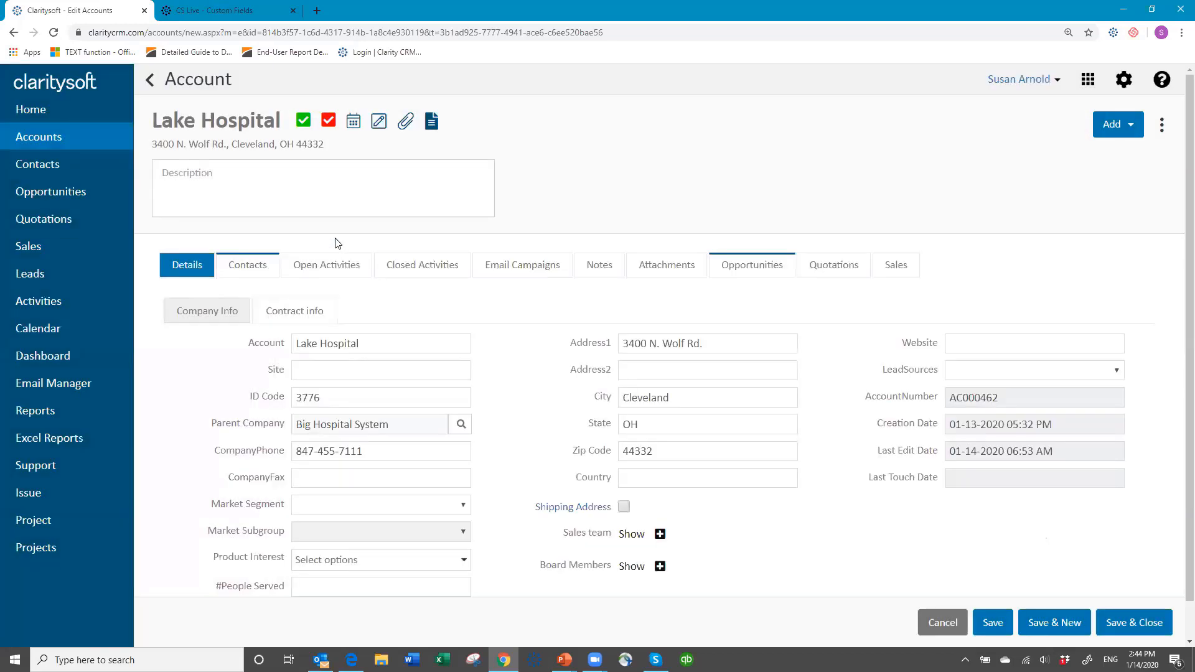
- Un-link Lake Hospital's Parent Company and link Big Hospital System as the parent again
click(389, 422)
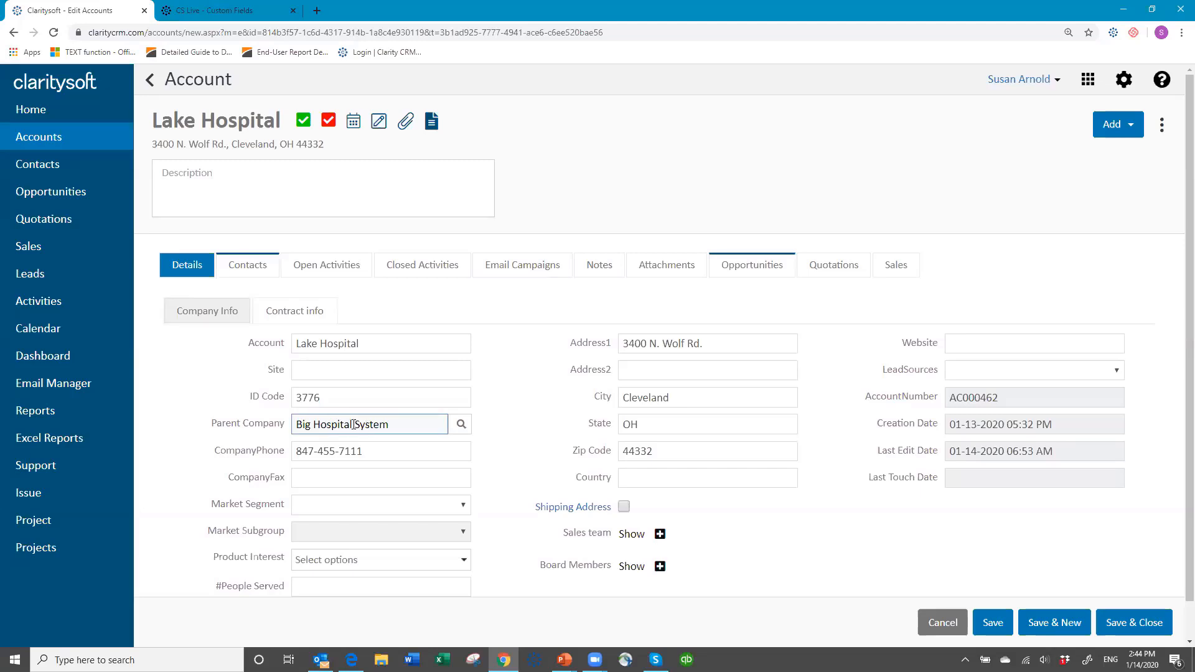
drag(354, 424, 316, 424)
click(300, 423)
click(460, 426)
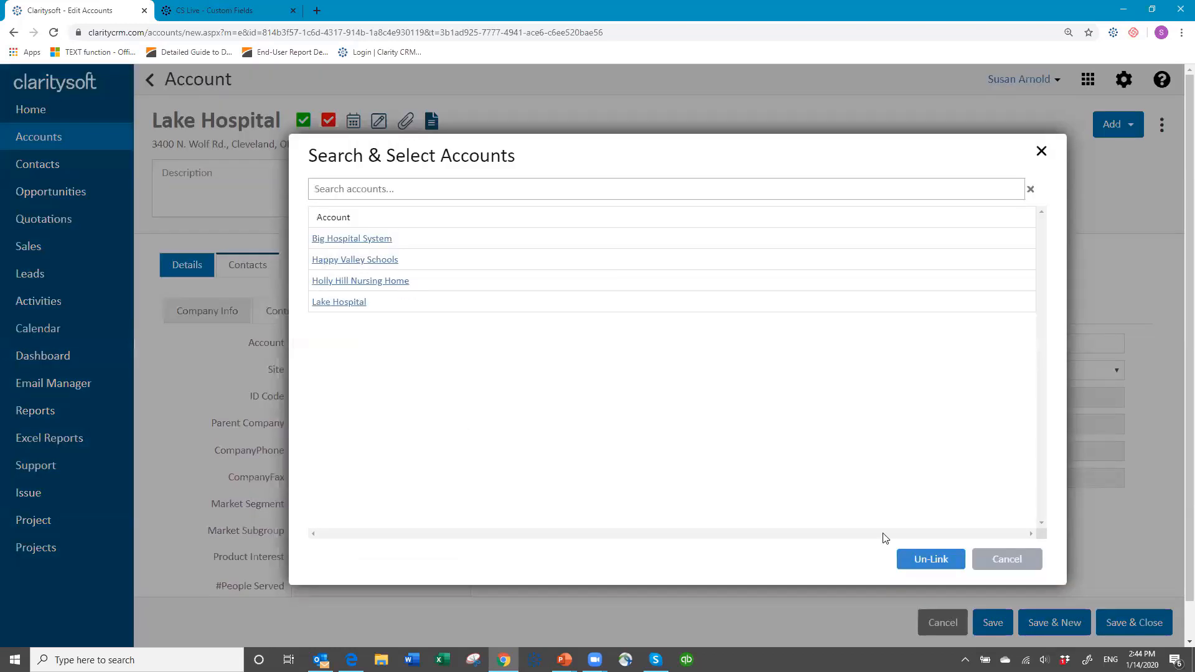
click(928, 560)
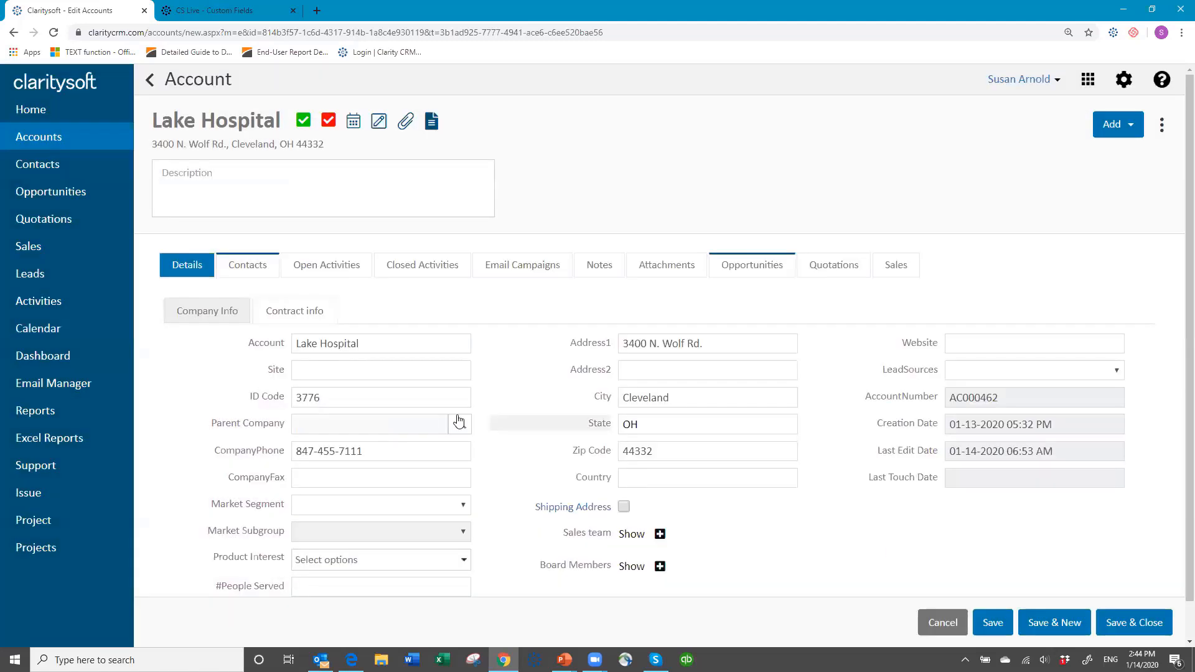
click(460, 425)
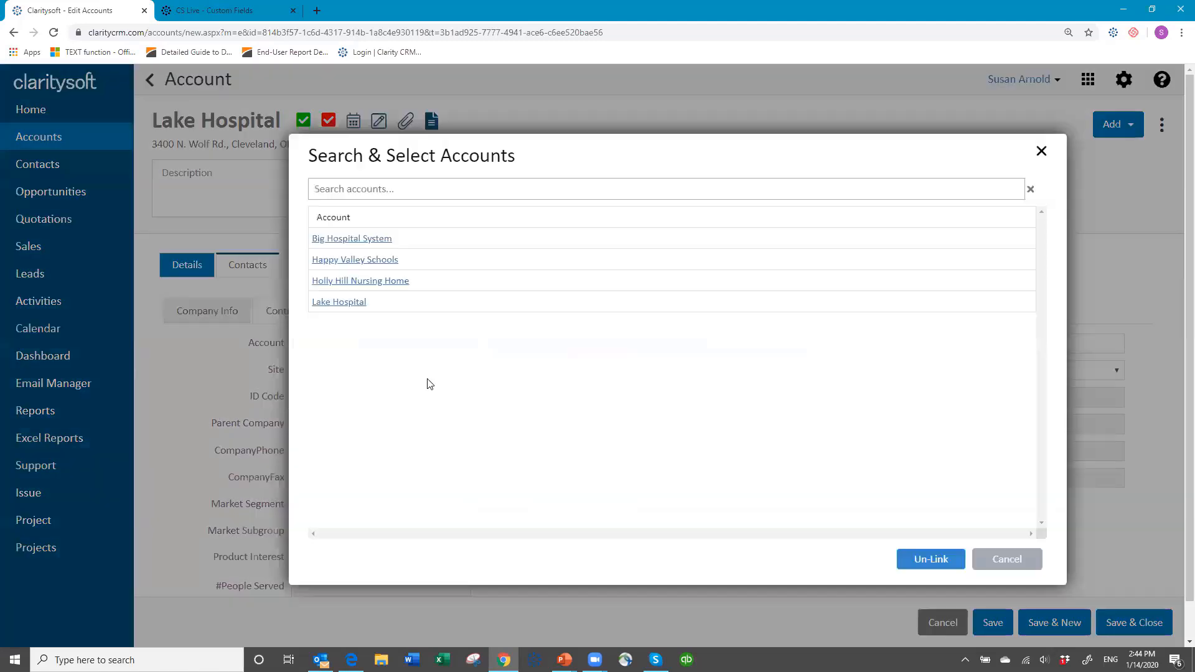
click(361, 239)
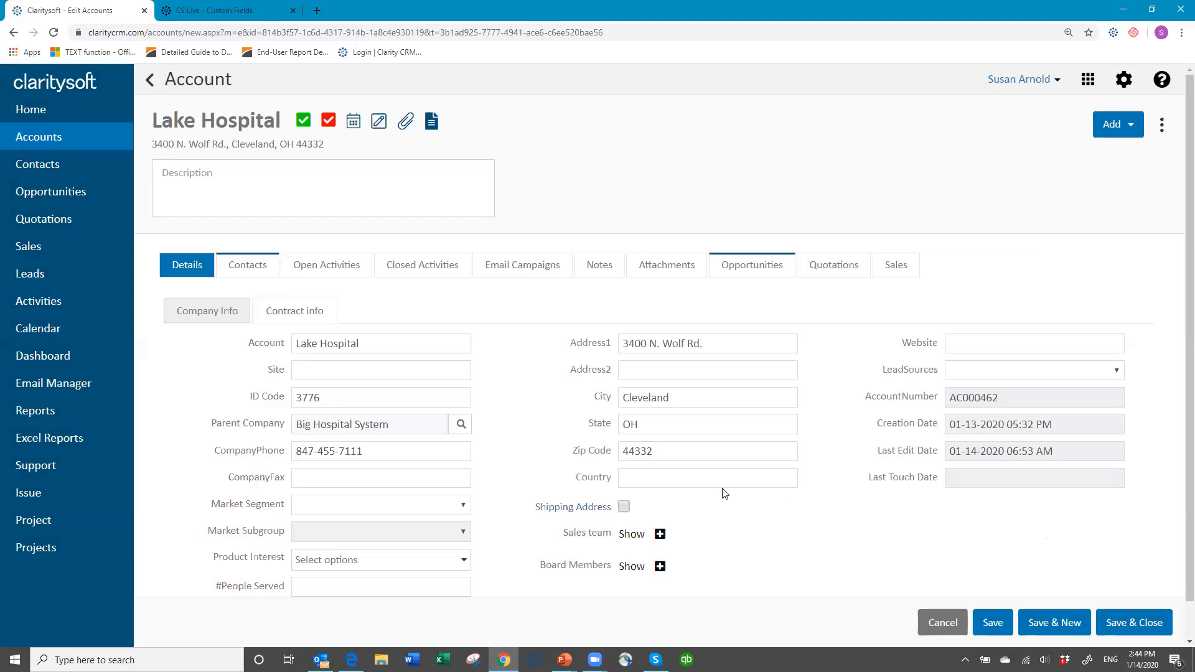
- Set Lake Hospital's Market Segment to Healthcare Facility and its Market Subgroup to Hospital
click(467, 507)
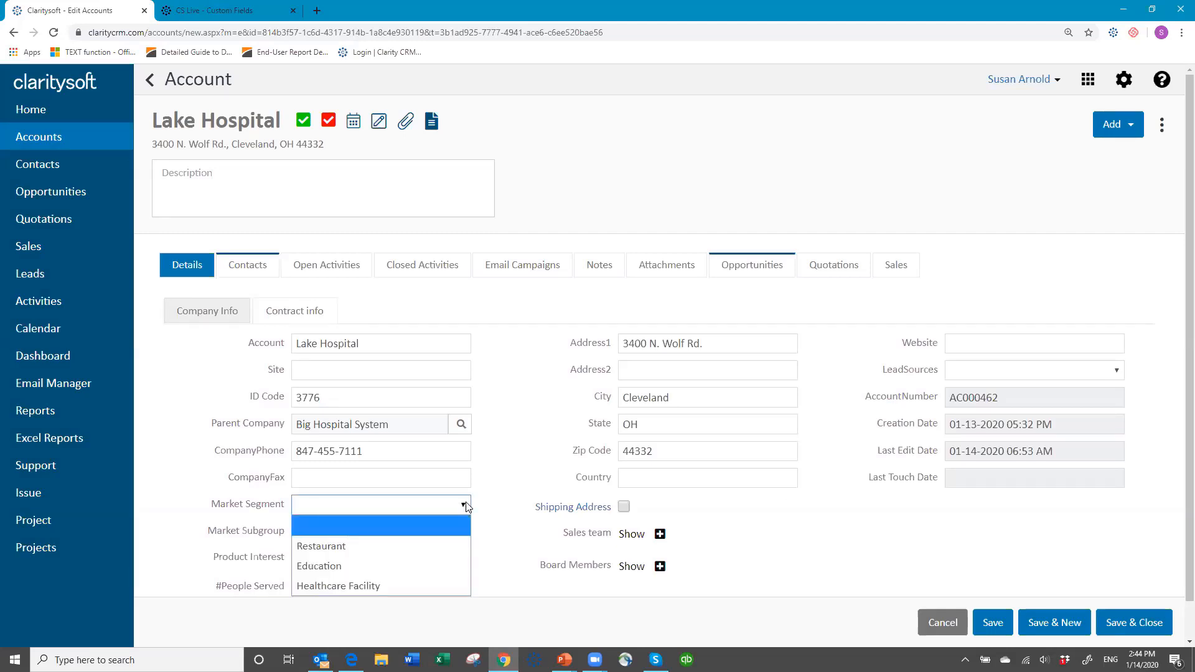
click(397, 588)
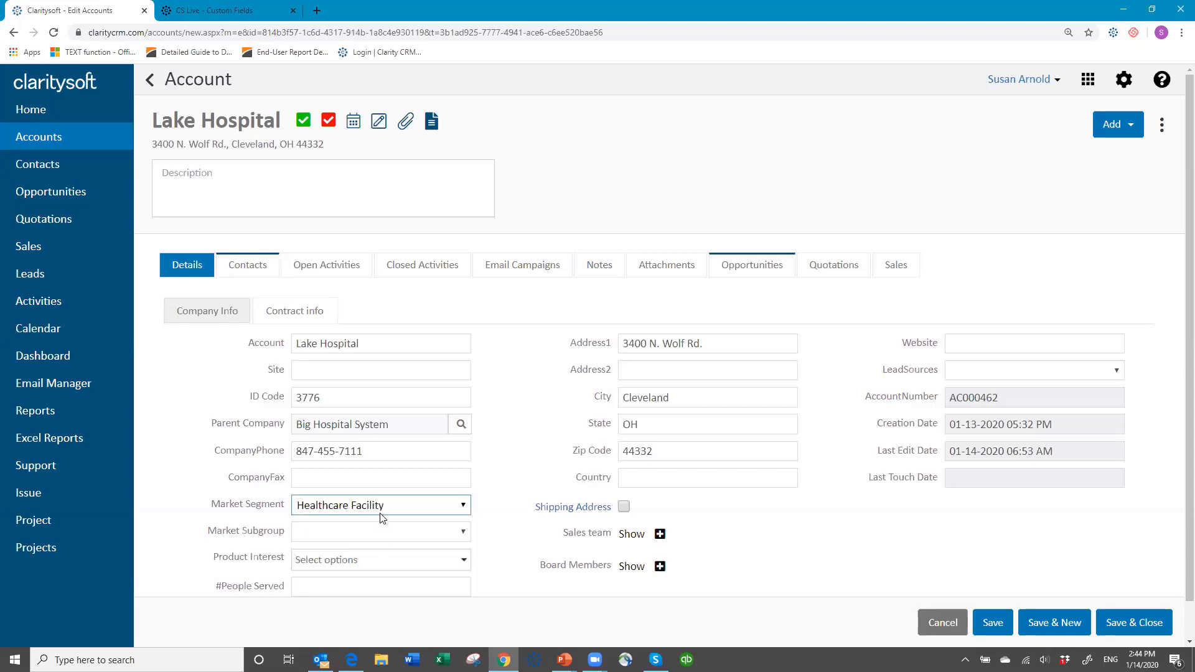
click(463, 533)
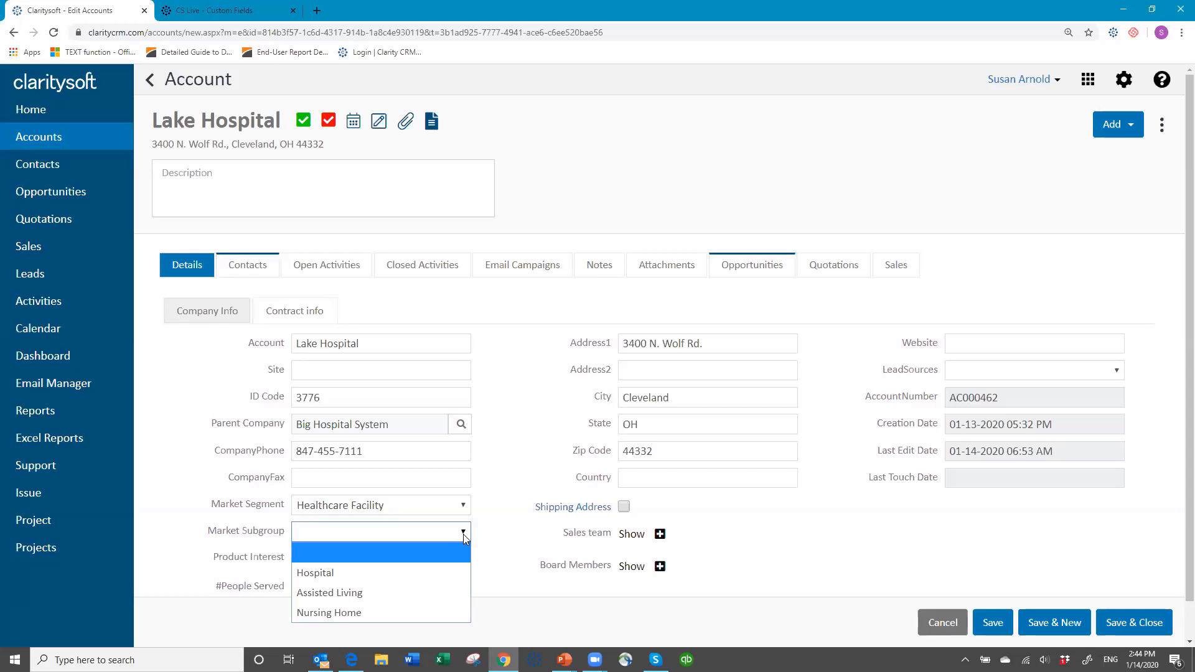
click(414, 573)
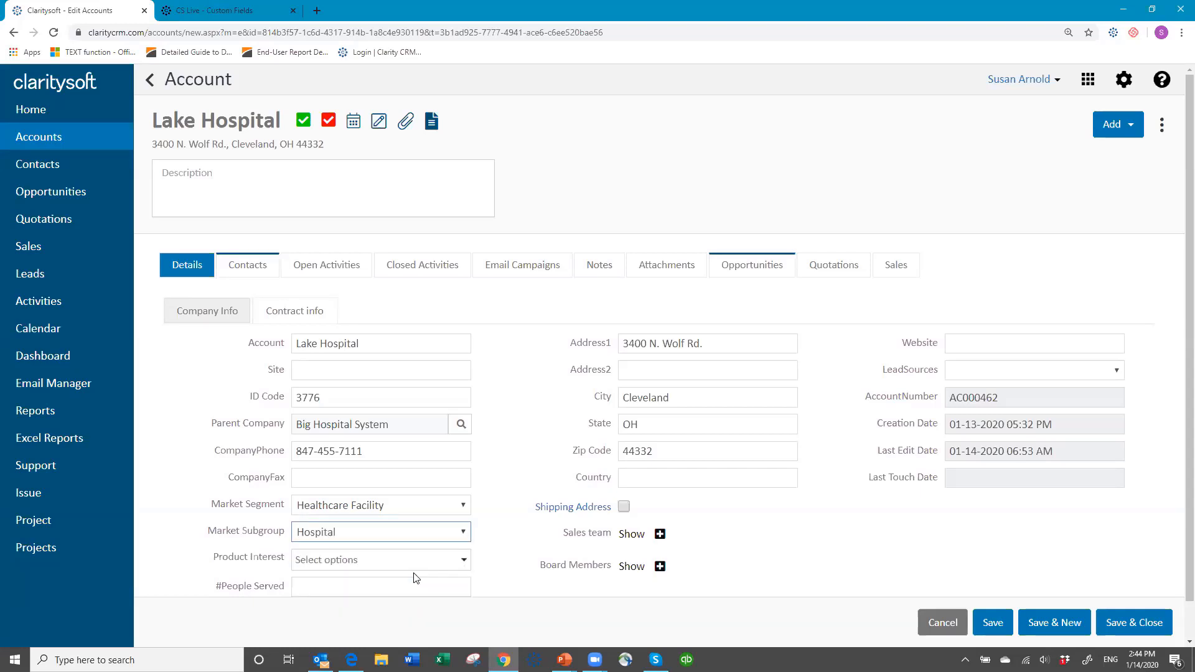
- Switch the Market Segment to Restaurant and check which Market Subgroup options it offers
click(463, 505)
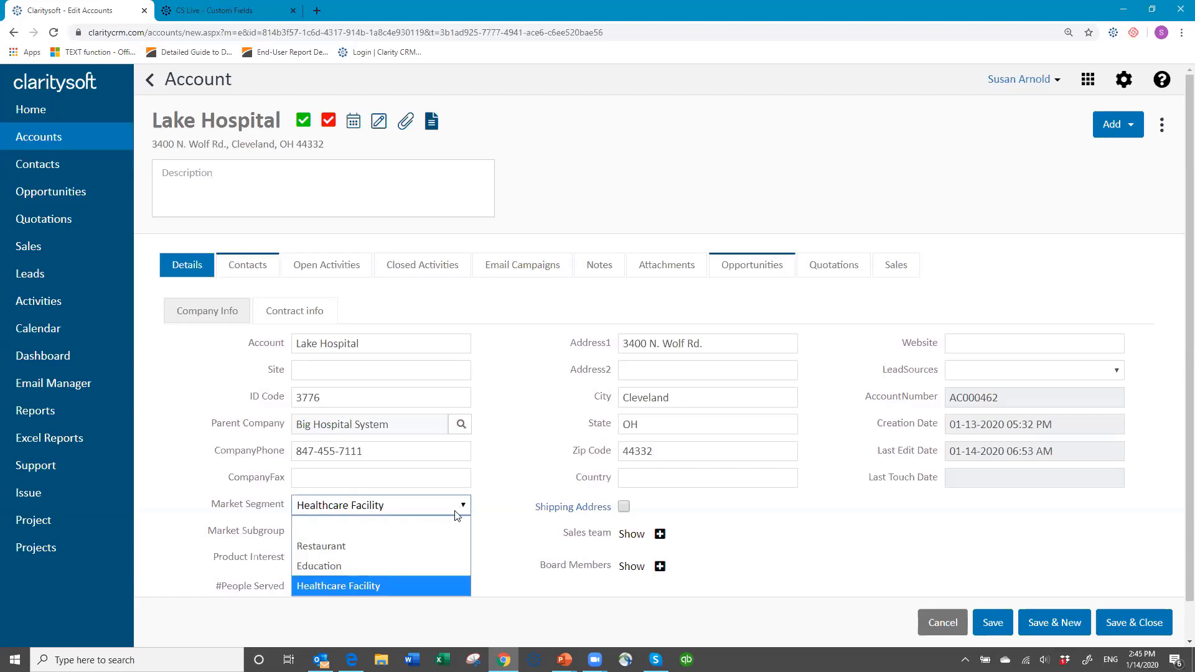
click(406, 540)
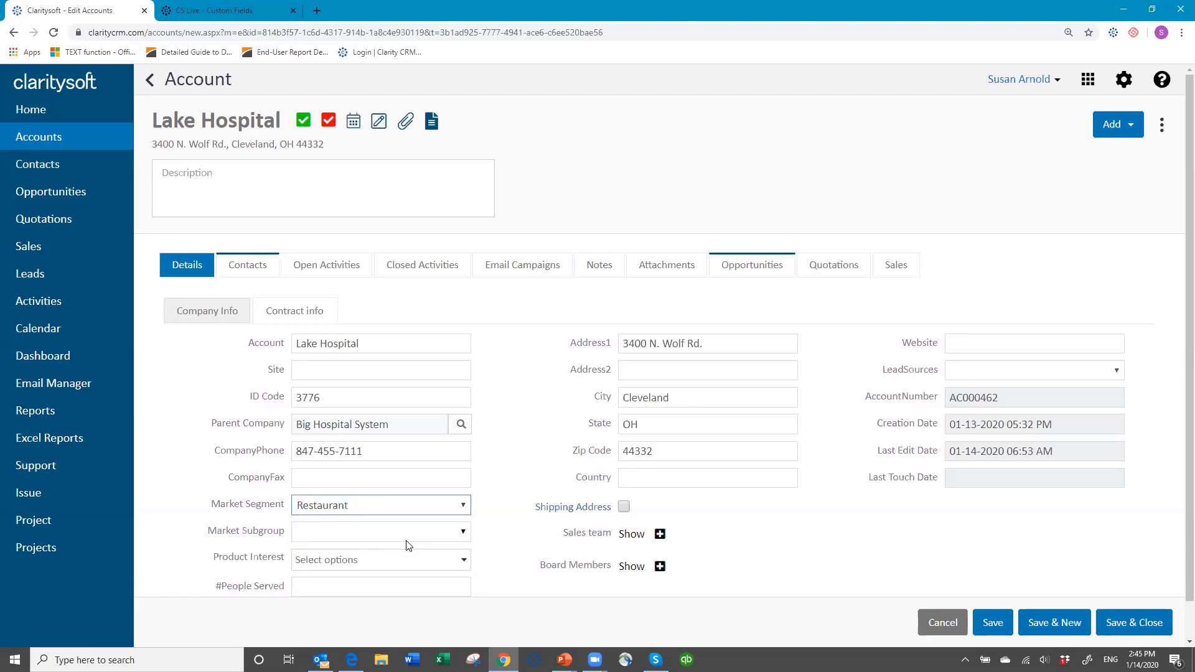
click(462, 533)
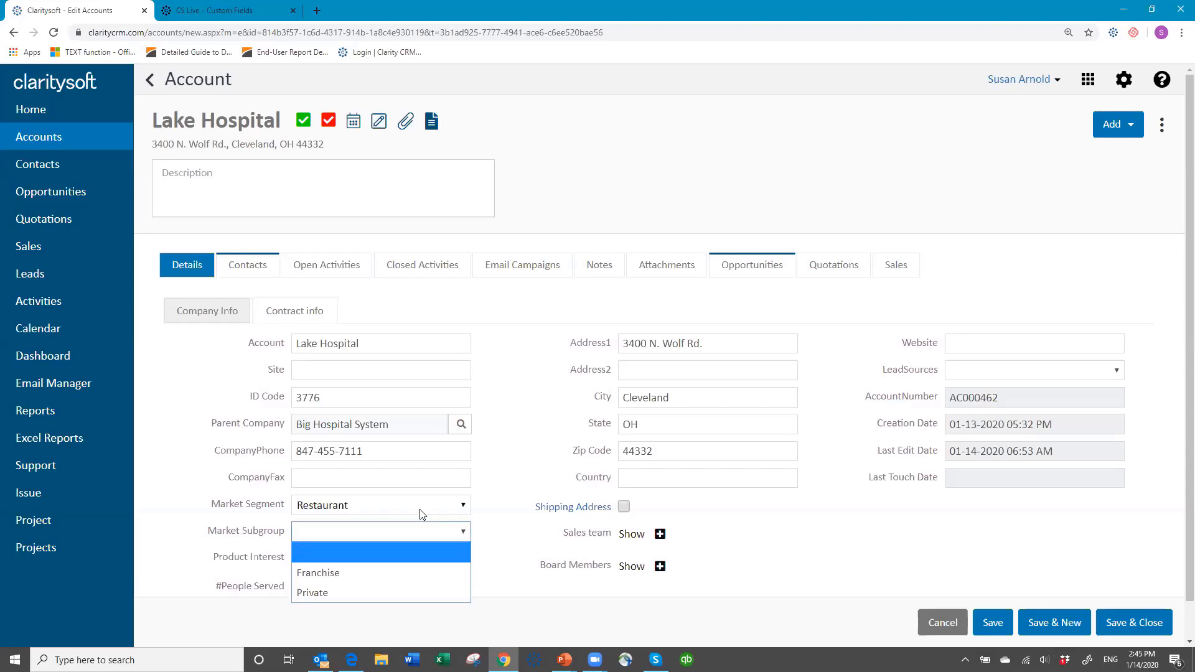
click(438, 511)
click(438, 512)
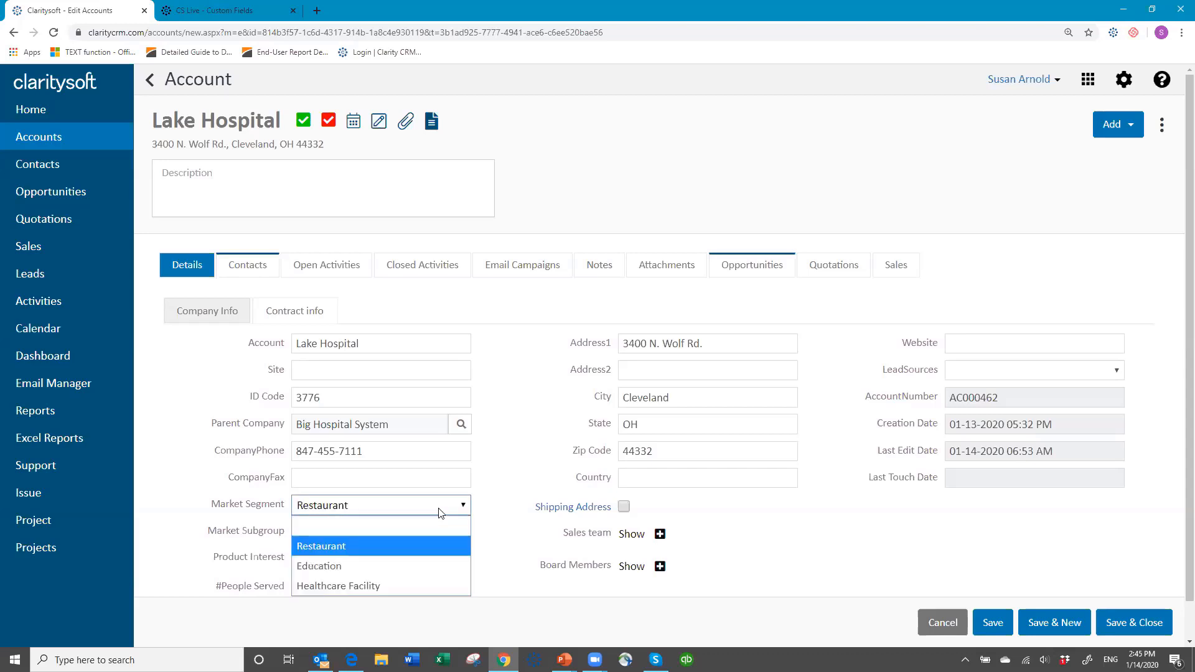
click(401, 507)
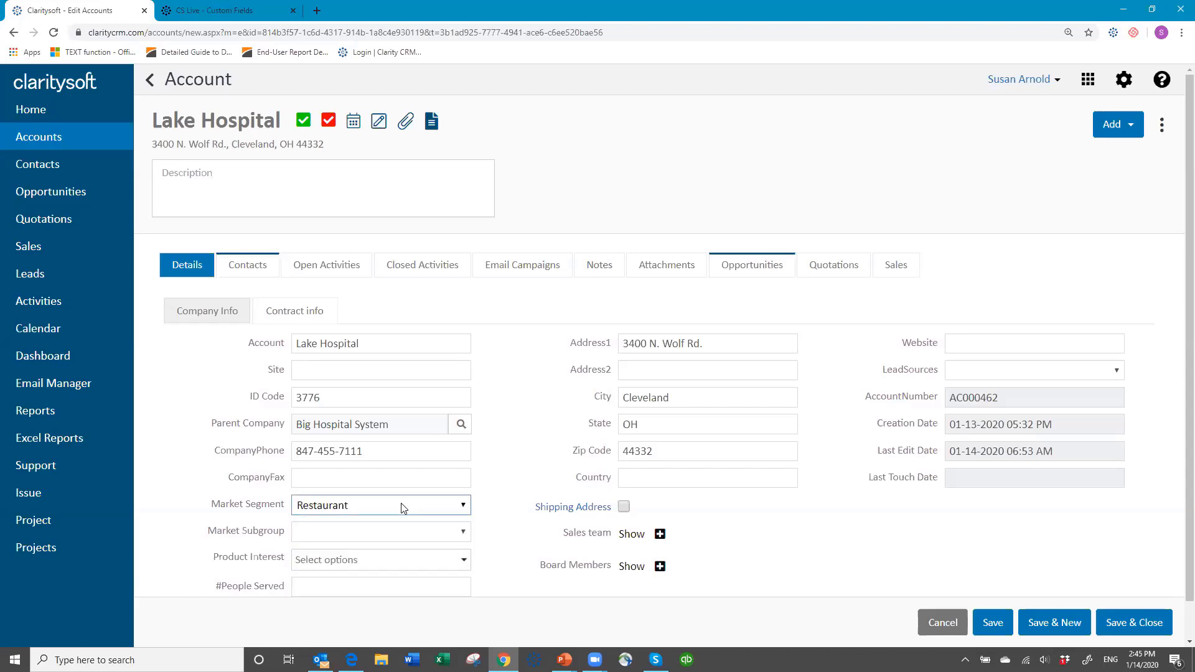
- Return the Market Segment to Healthcare Facility and choose Hospital again as the Market Subgroup
click(464, 509)
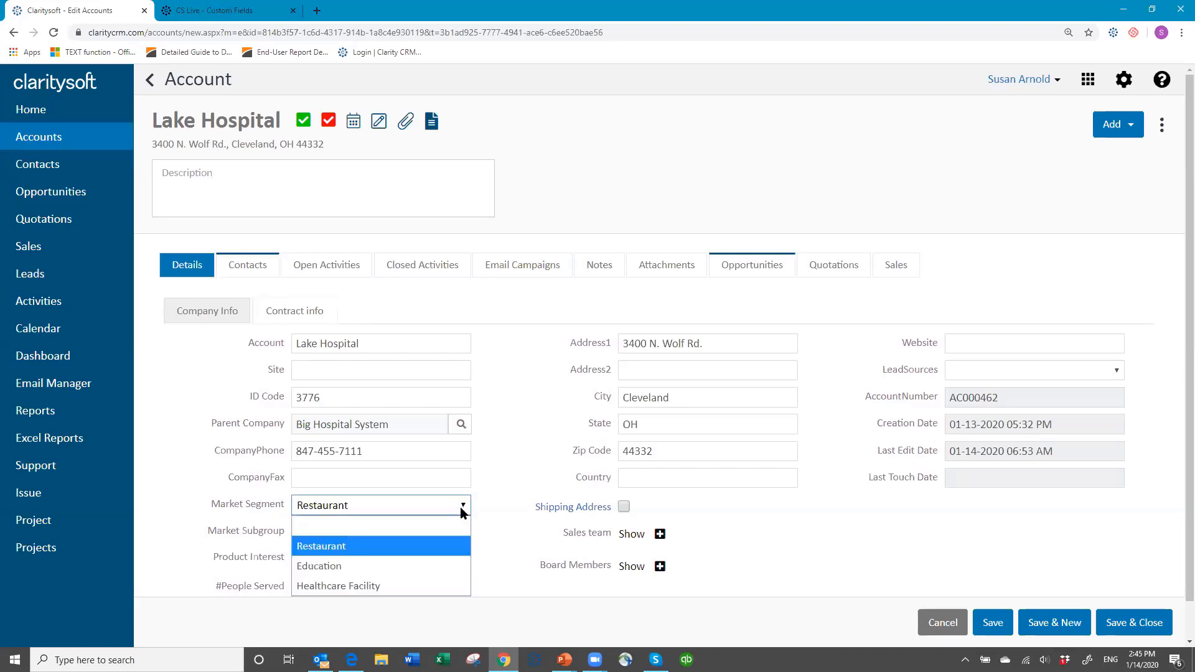
click(403, 585)
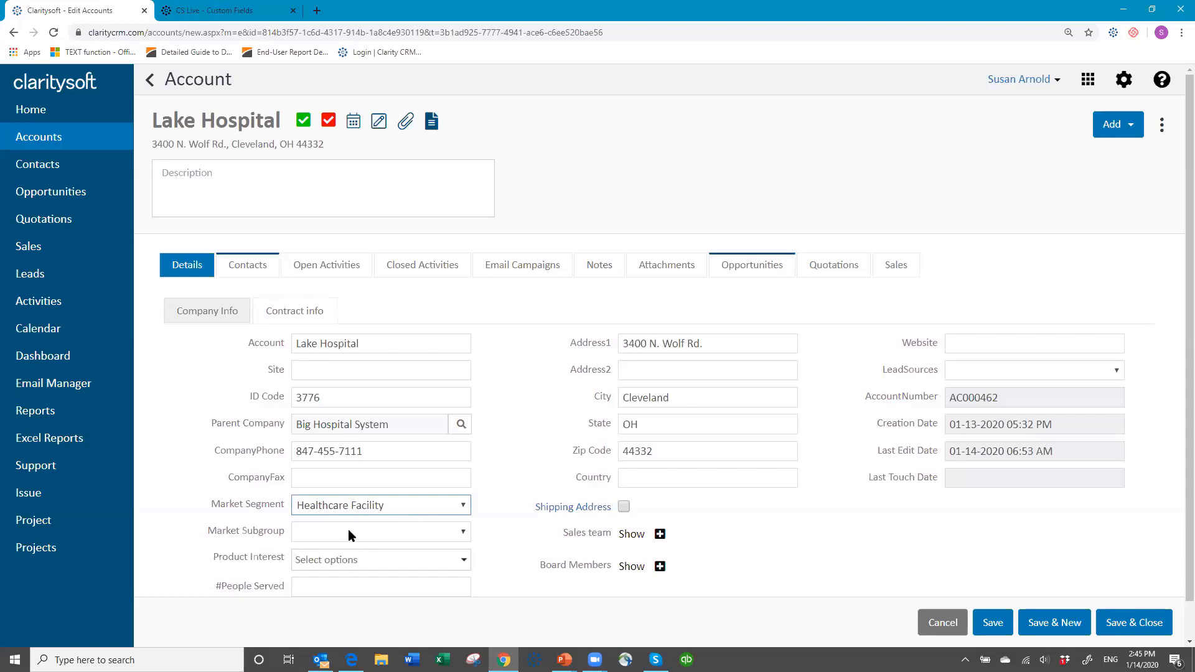
click(466, 532)
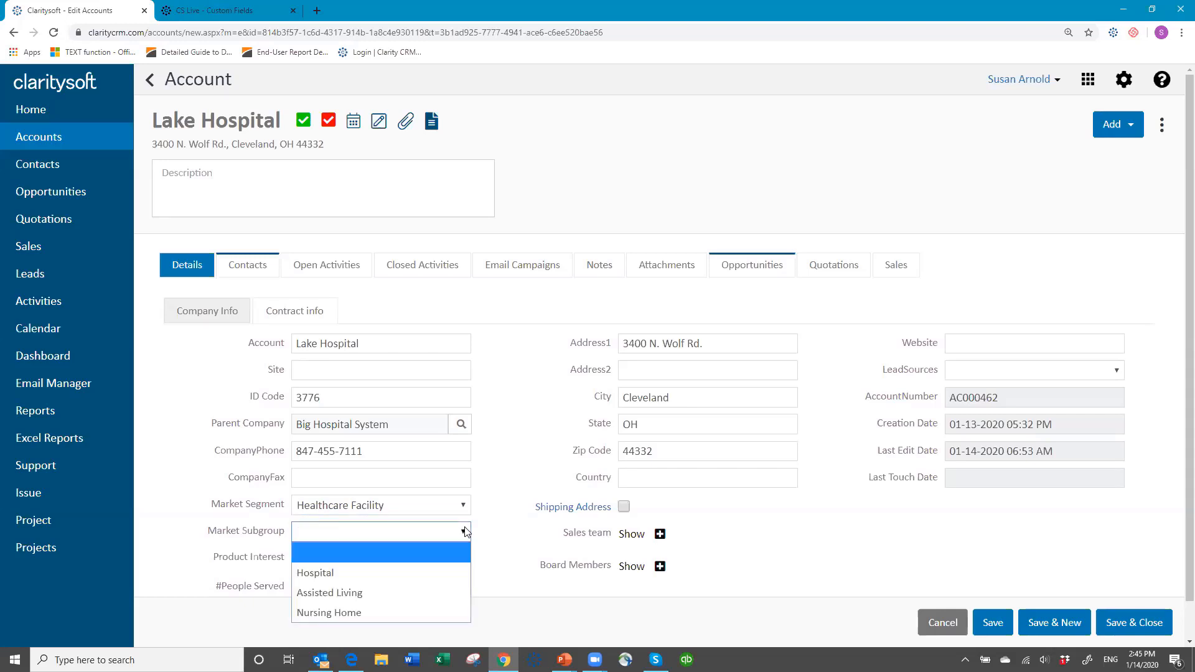
click(408, 574)
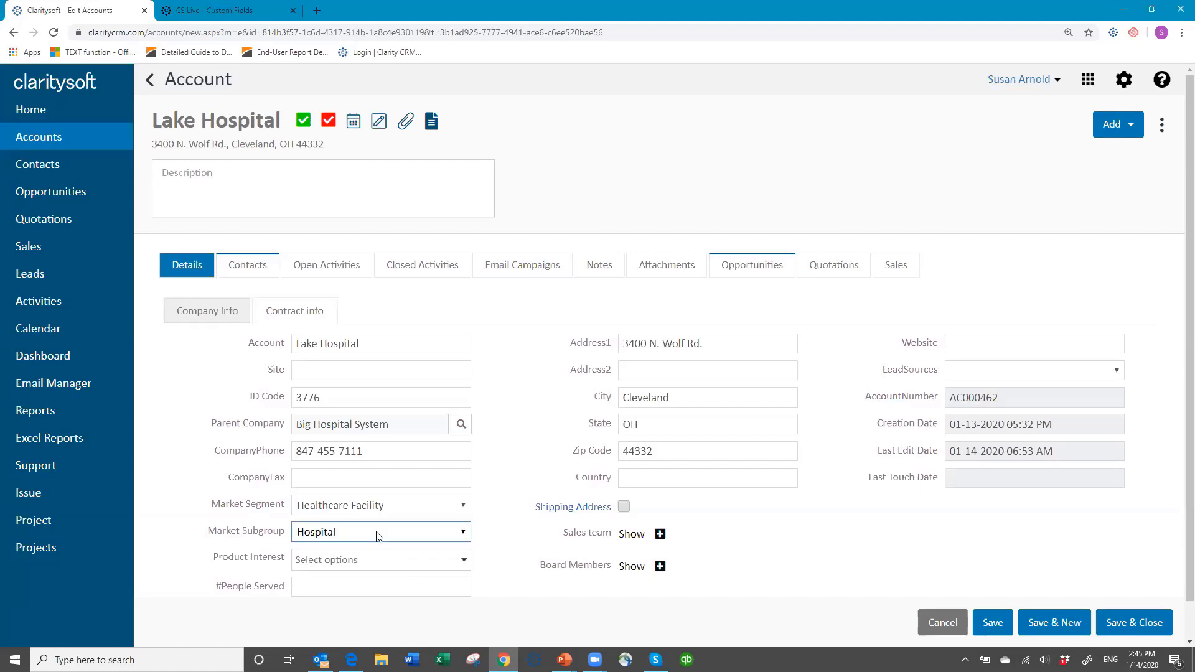
- Select Glassware, Flatware and Dishware as Lake Hospital's Product Interest
scroll(523, 535, down, 1)
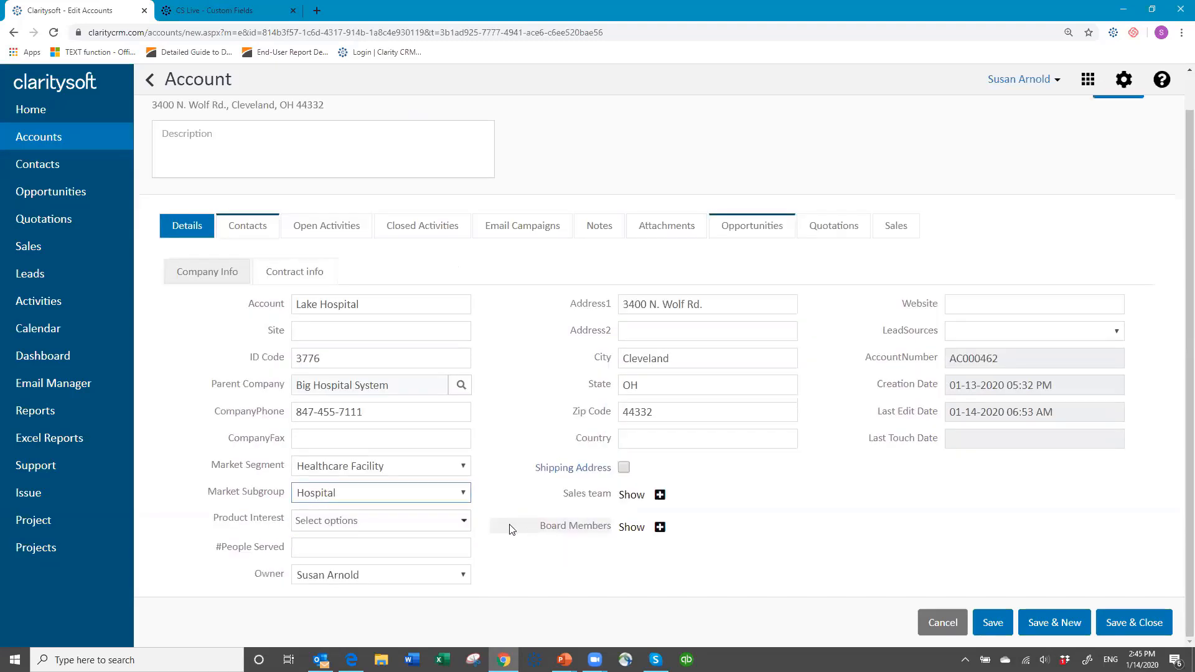
click(462, 522)
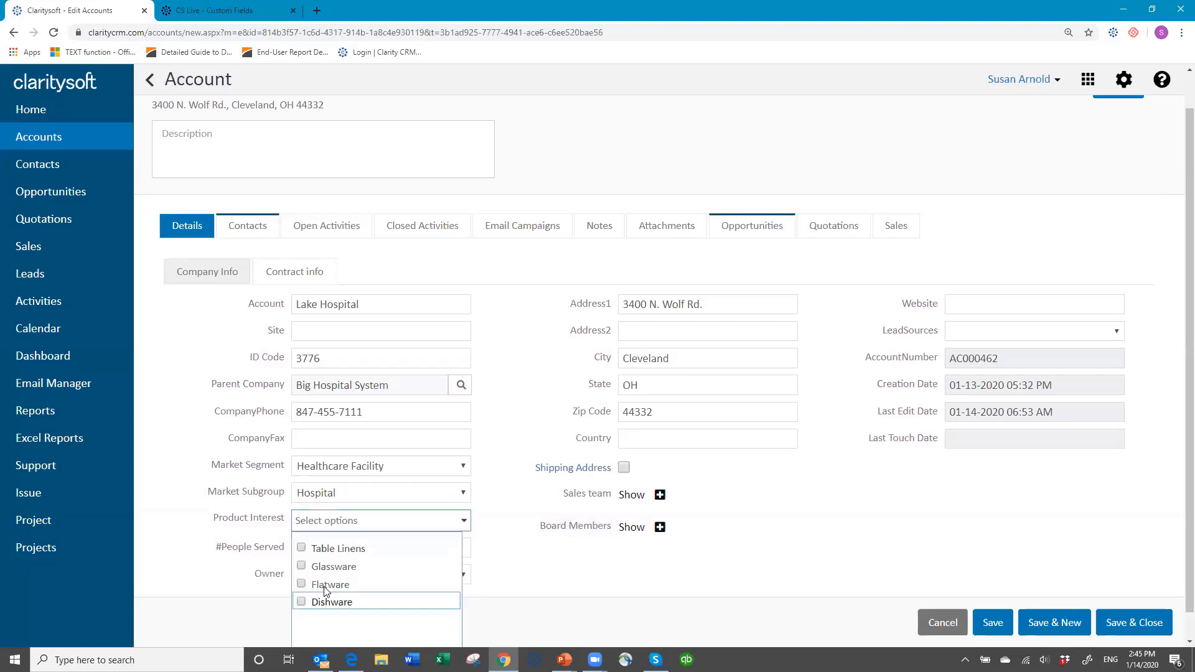
click(302, 566)
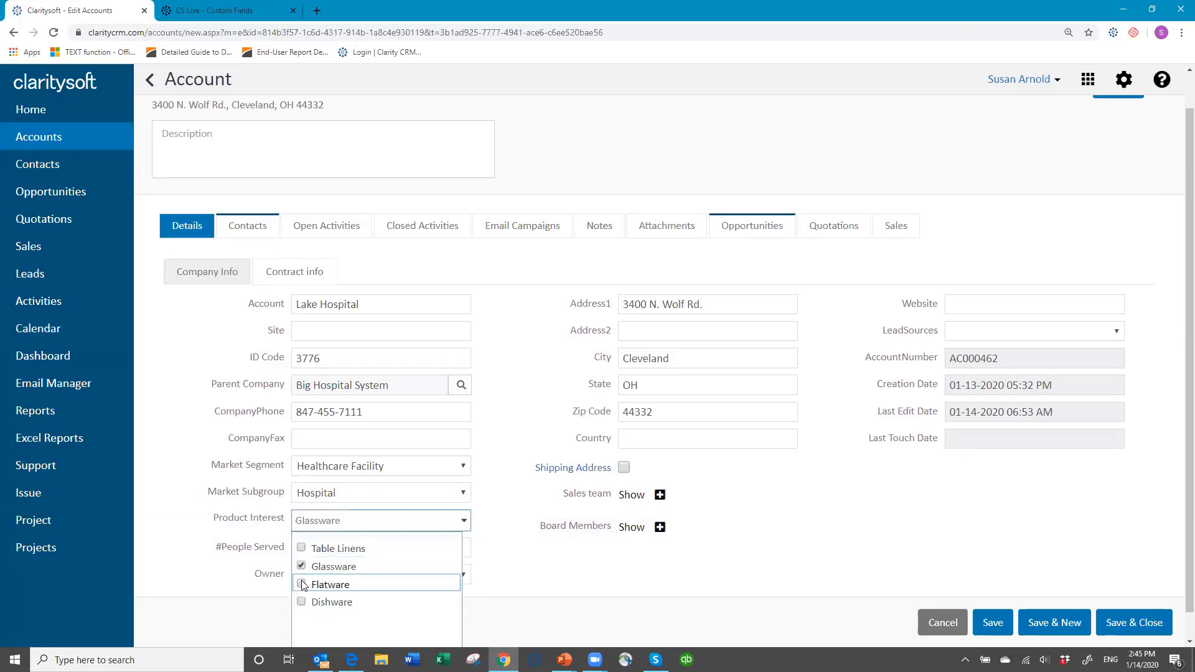
click(301, 584)
click(301, 602)
click(515, 559)
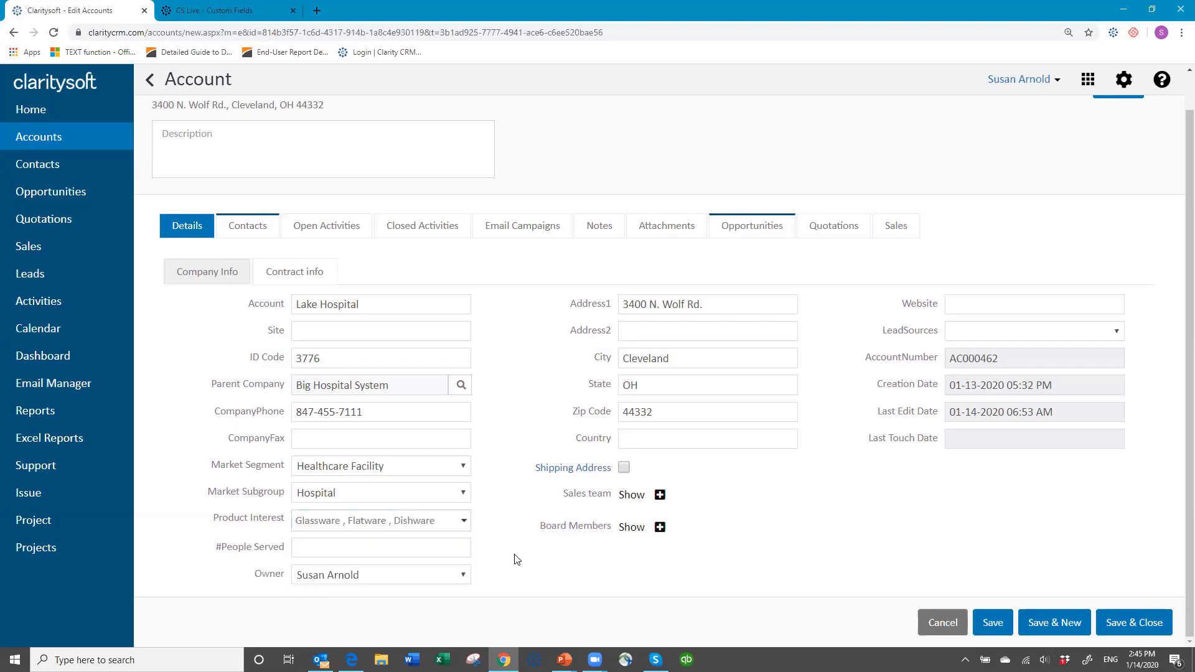
- Set Lake Hospital's #People Served to 4000
click(357, 545)
text(4000)
key(Tab)
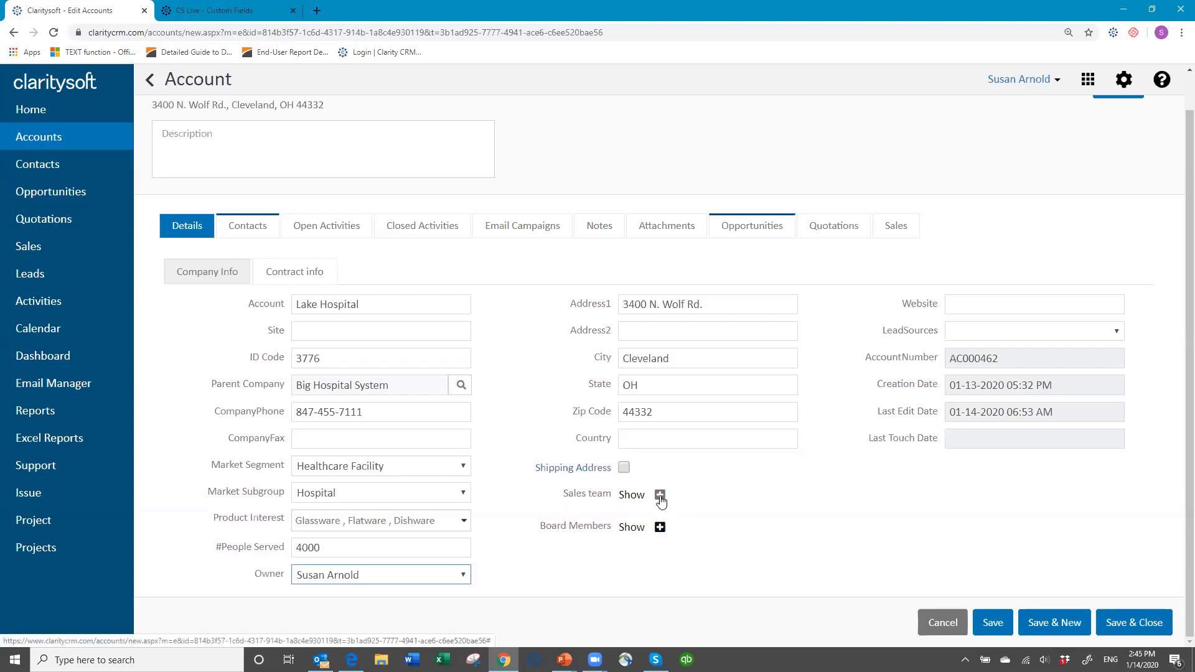
- Search the users for "s" and add the second match to Lake Hospital's Sales team
click(660, 497)
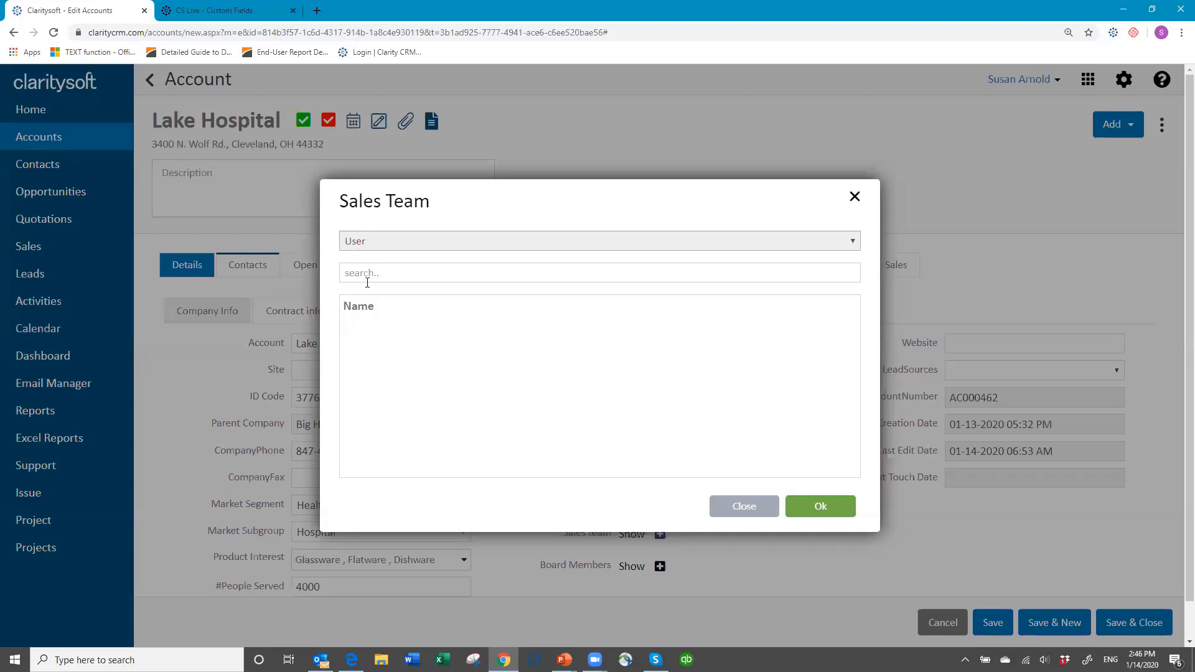
click(374, 276)
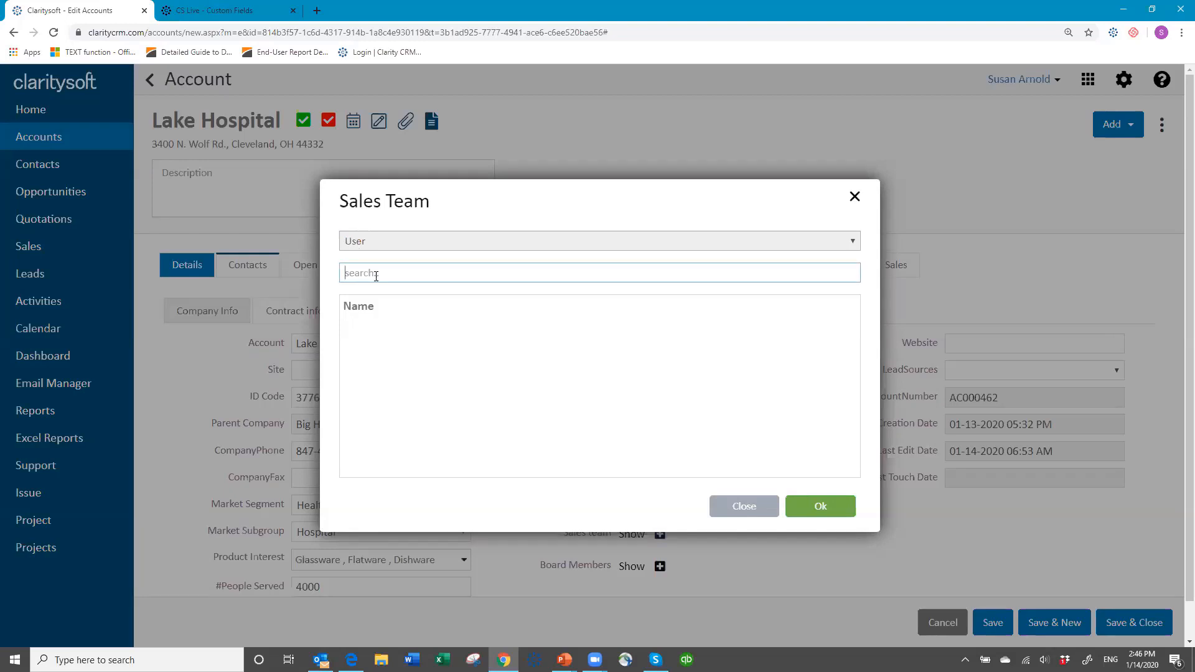
text(s)
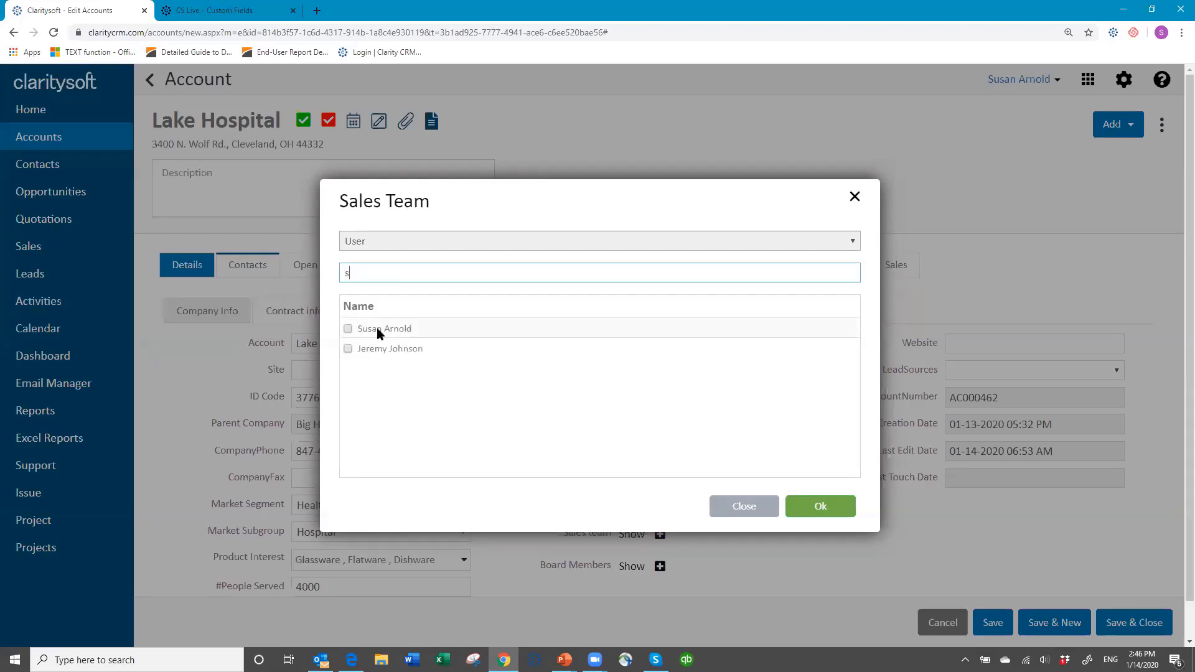
click(348, 353)
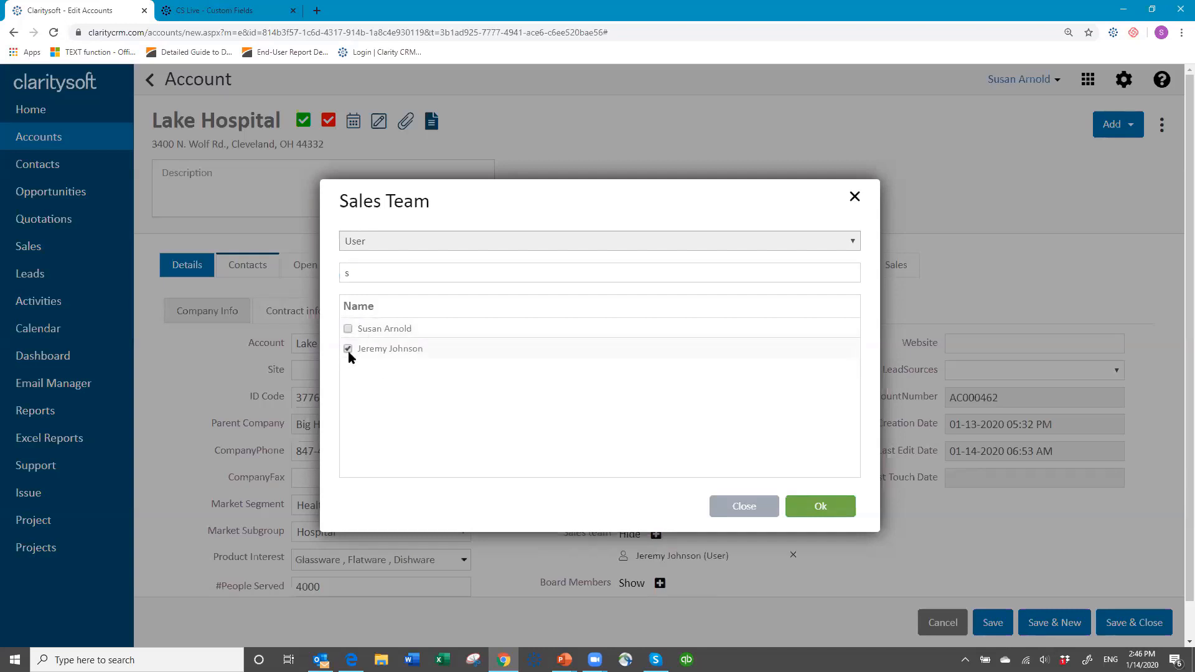
click(813, 512)
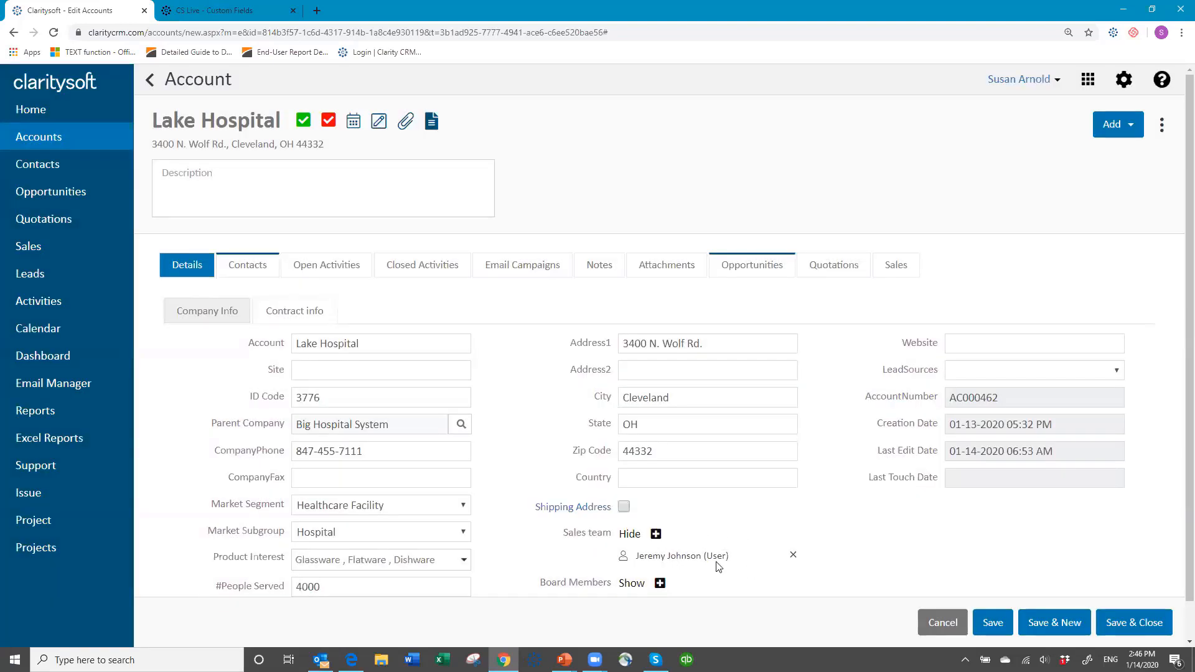
- Add the first user matching "s" to Lake Hospital's Sales team as a second member
click(657, 536)
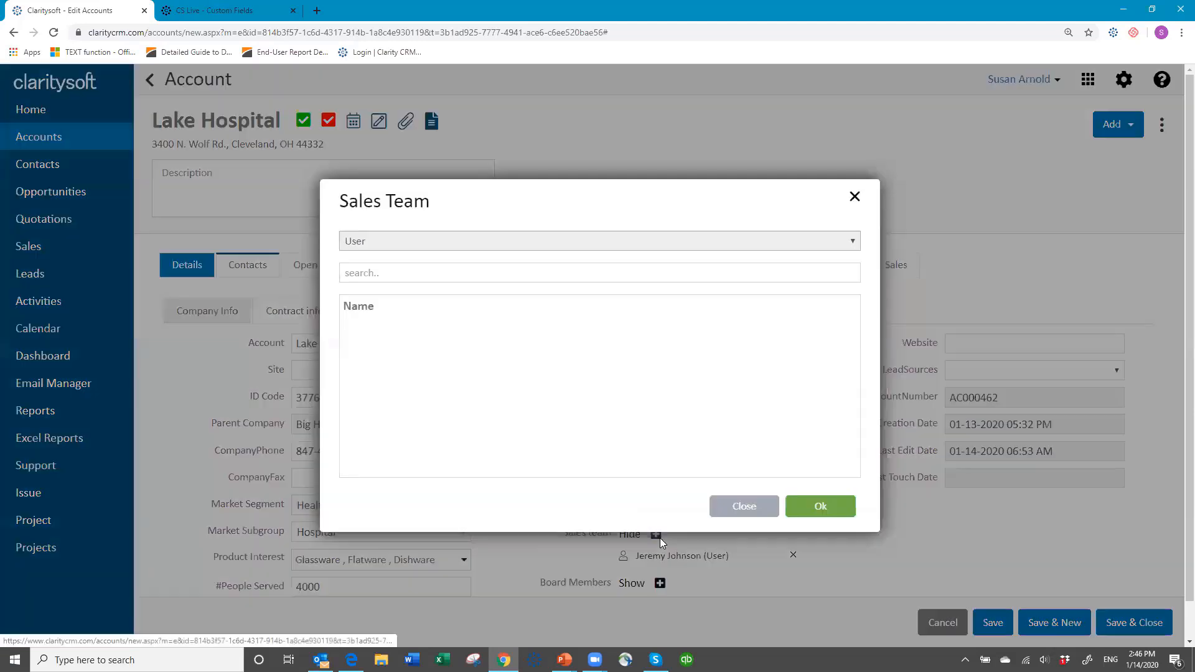
click(408, 275)
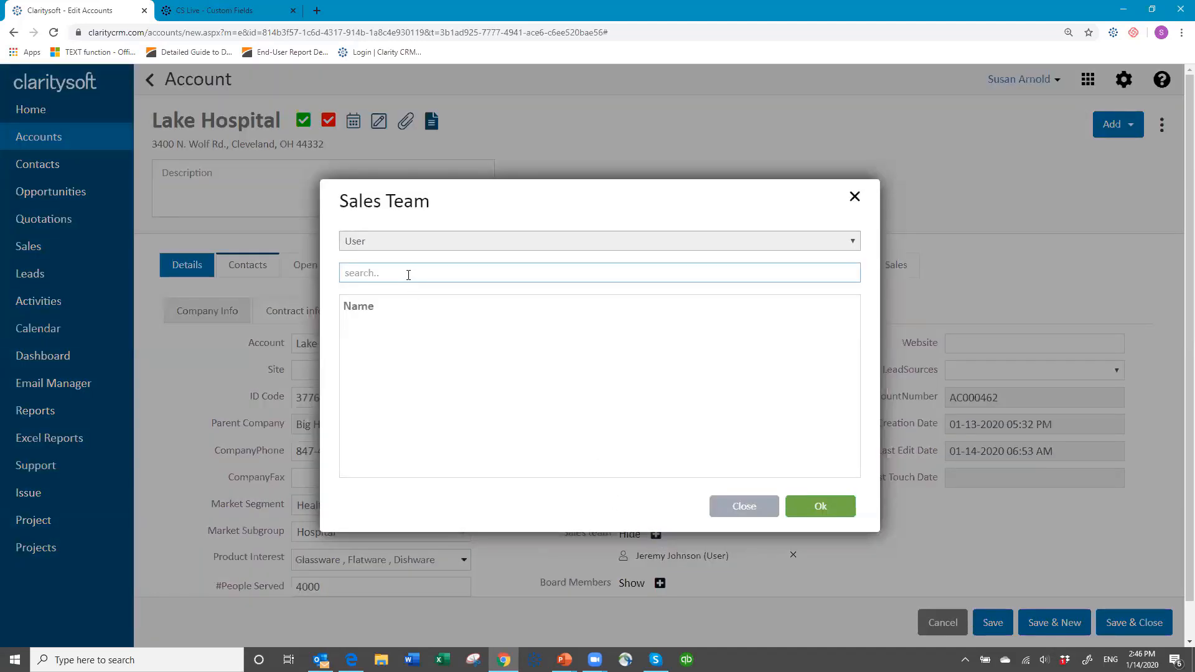
text(s)
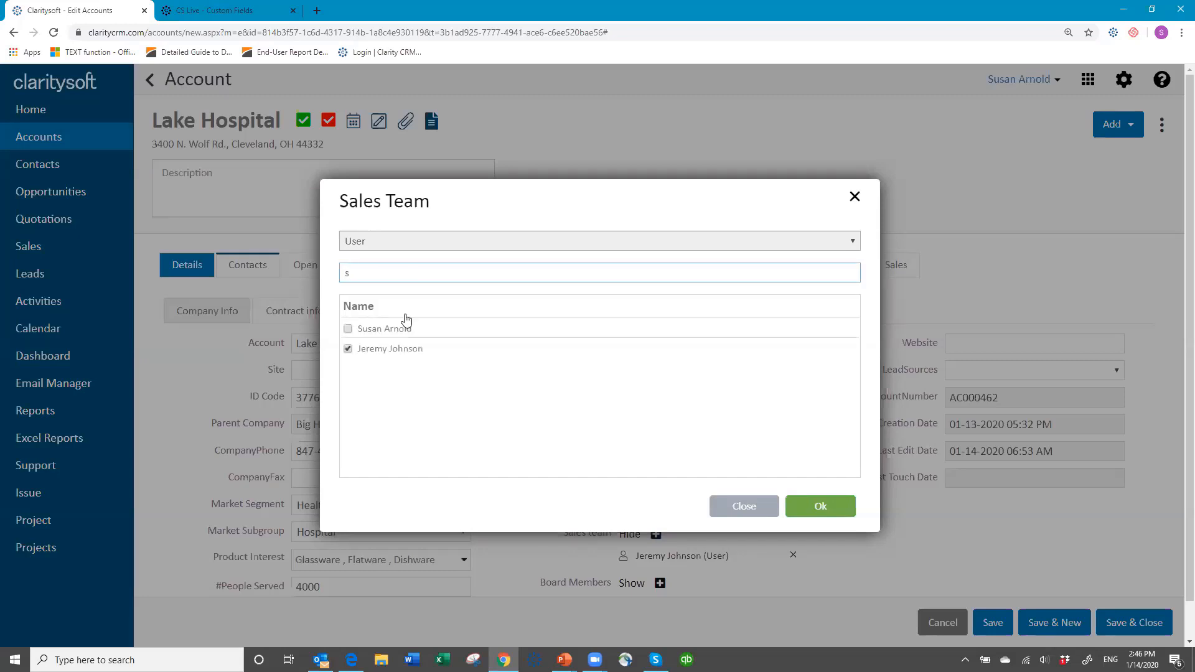
click(348, 329)
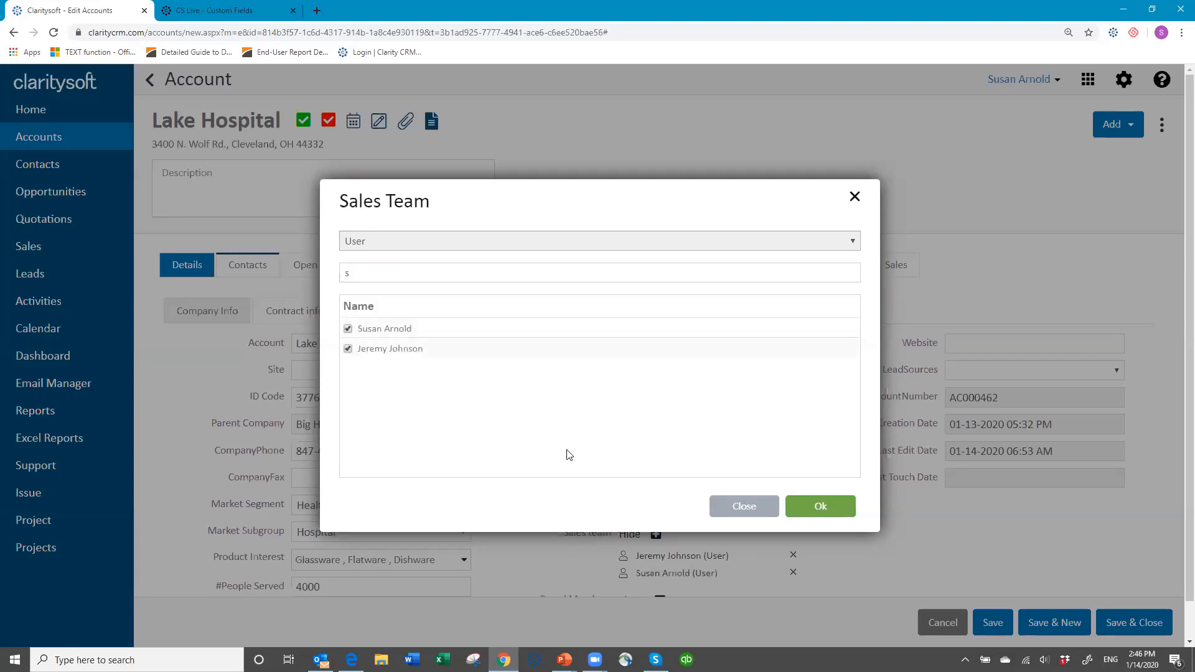
click(800, 507)
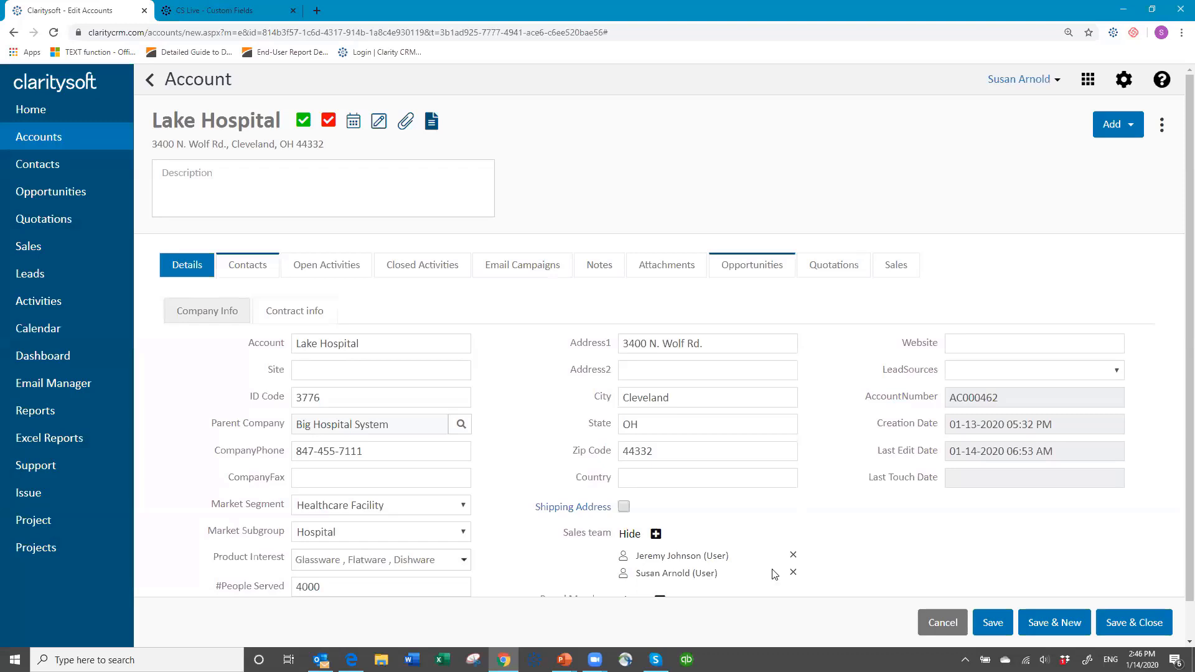
- Collapse and re-expand the Sales team list to review its members, leaving it hidden
scroll(755, 546, down, 1)
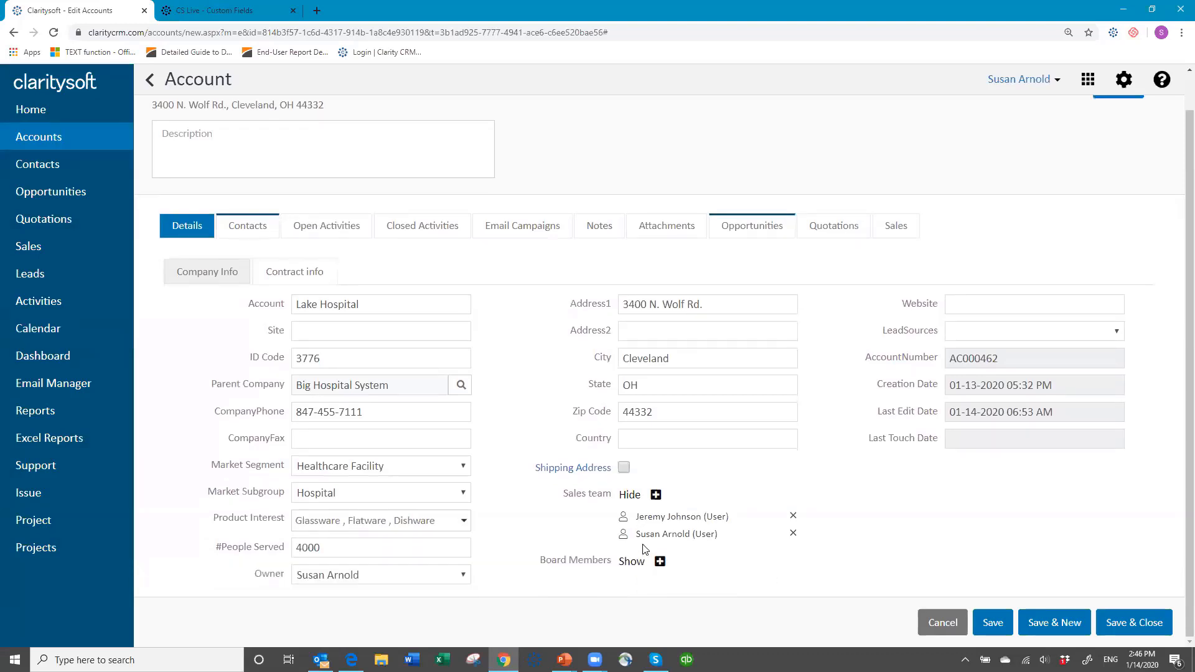
click(631, 497)
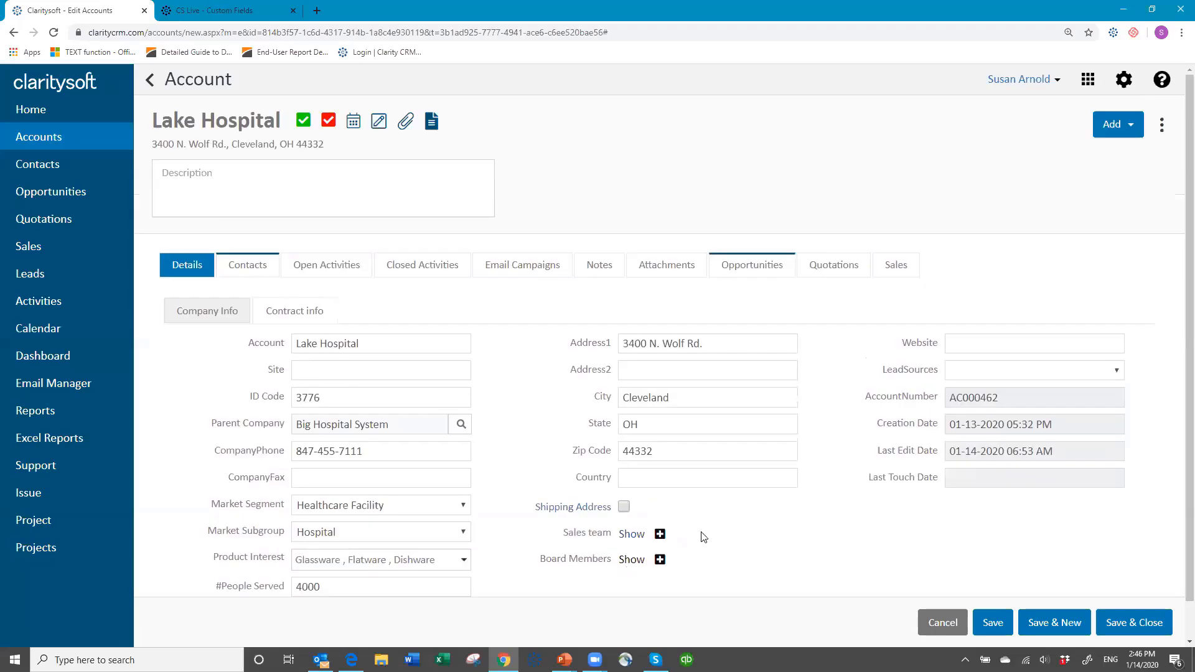
click(631, 536)
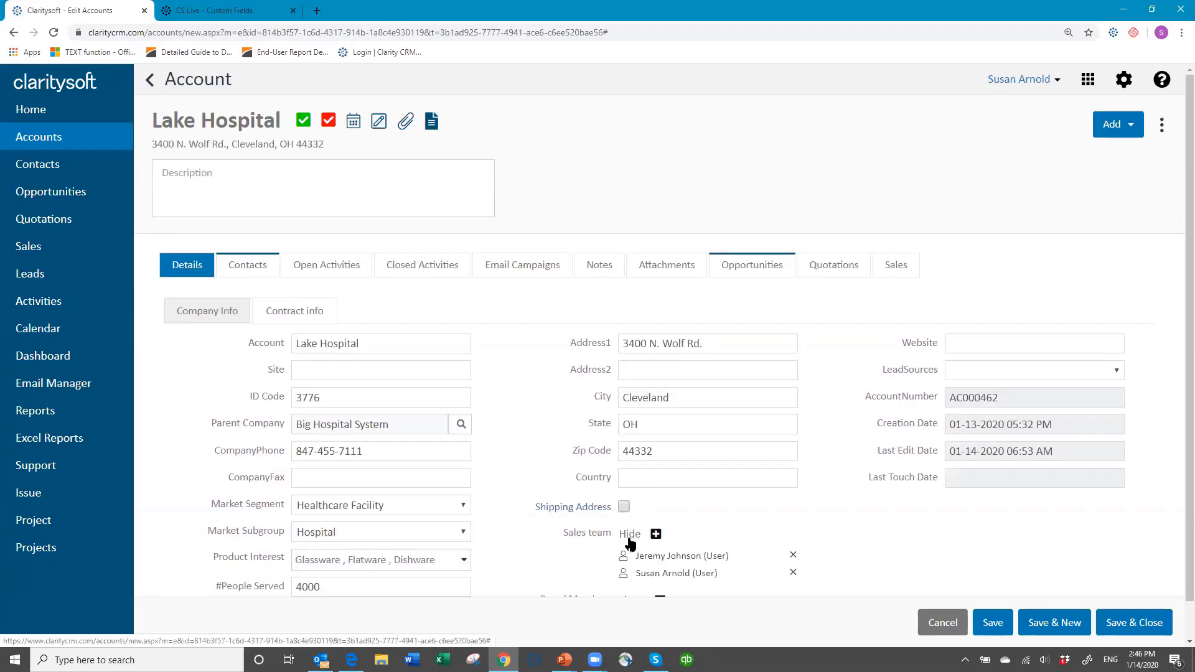
click(629, 538)
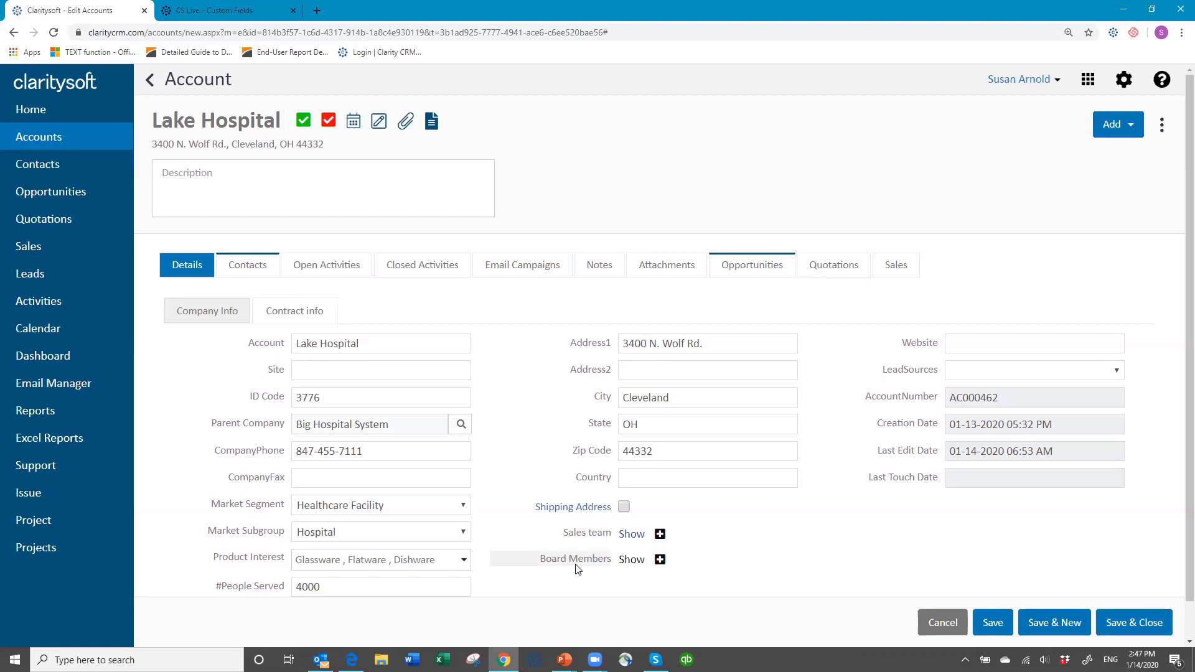
- Search the contacts for "m" and add the first Lake Hospital match to the Board Members
click(660, 560)
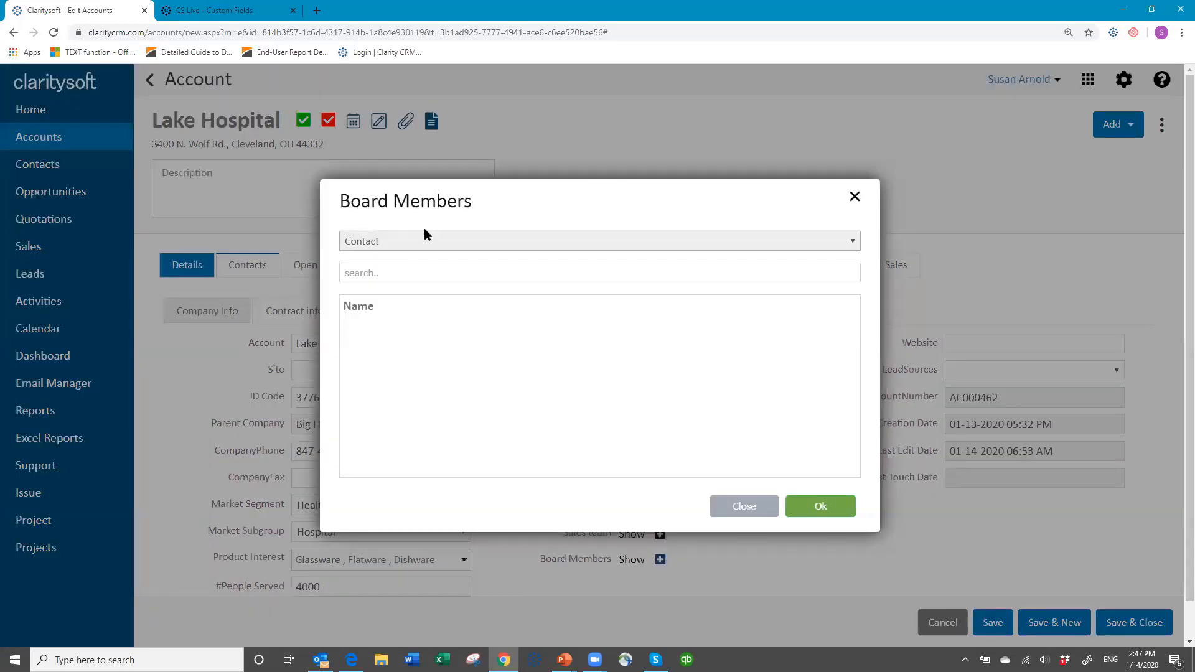
click(392, 277)
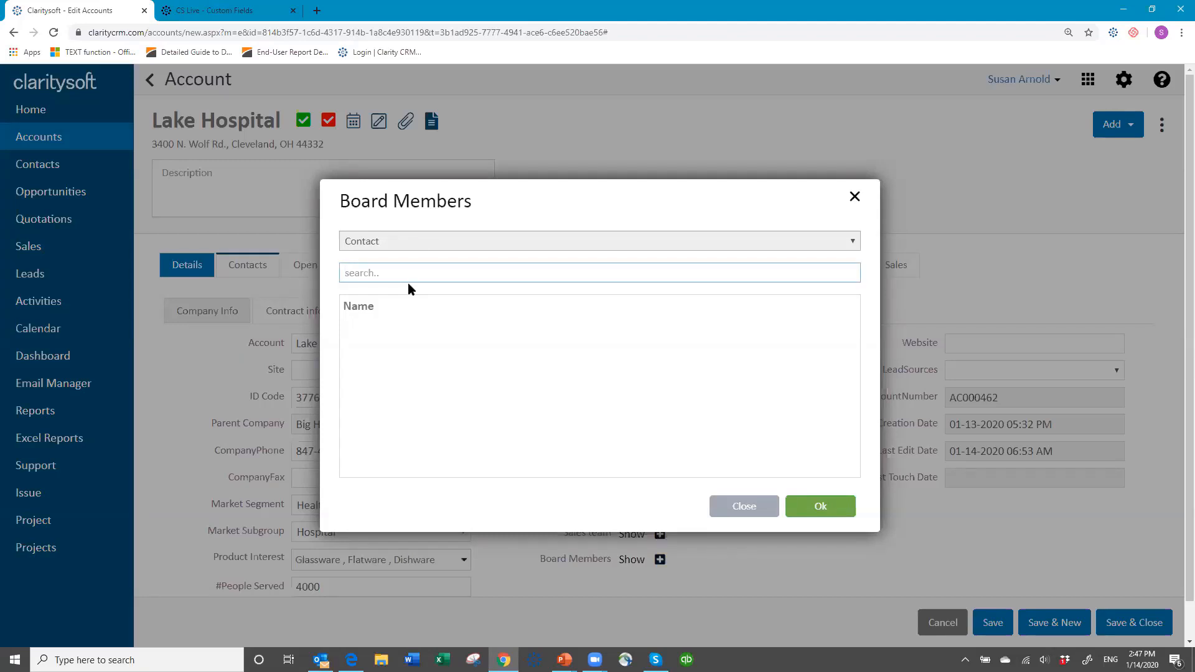
text(m)
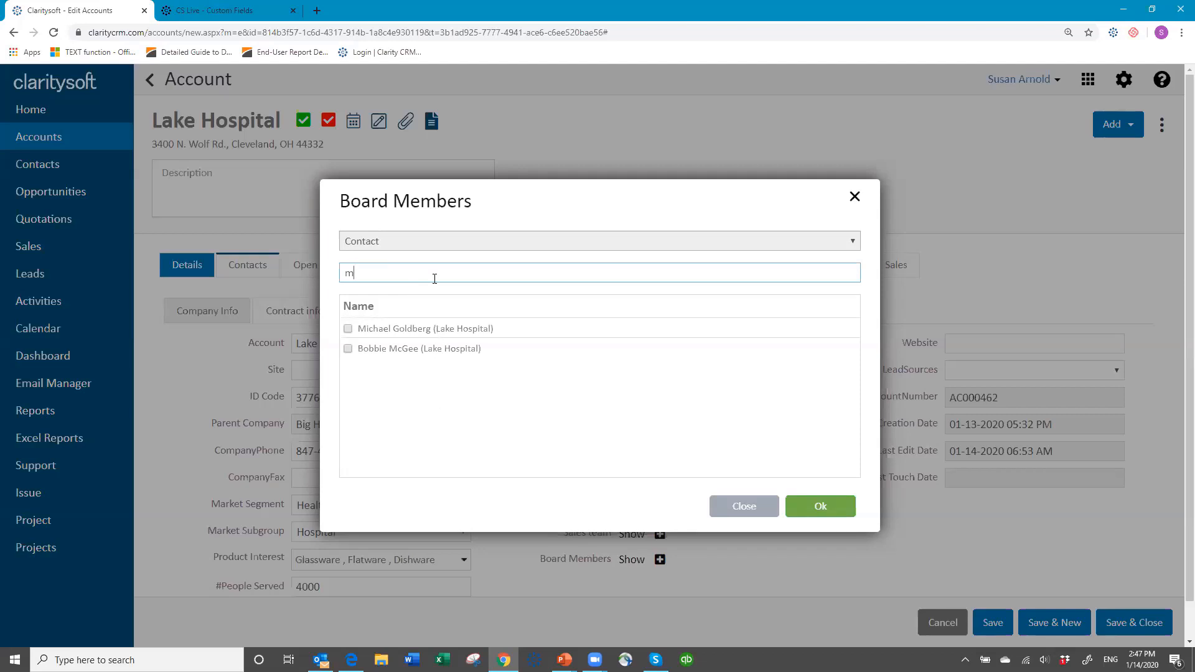
click(349, 329)
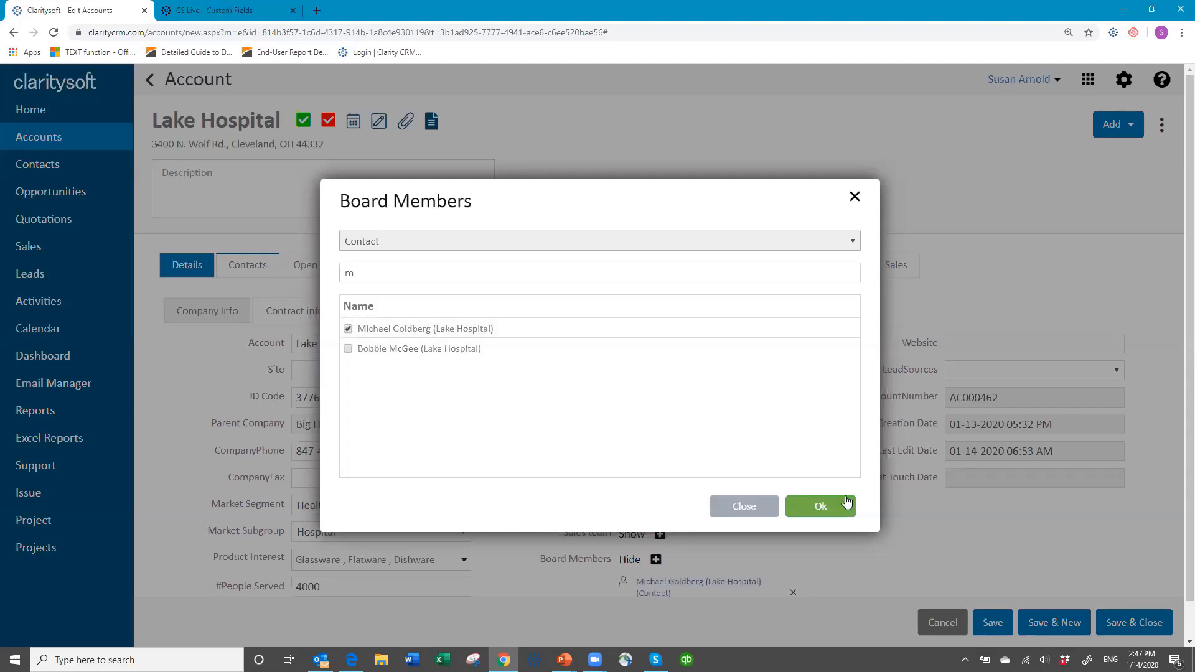
click(821, 507)
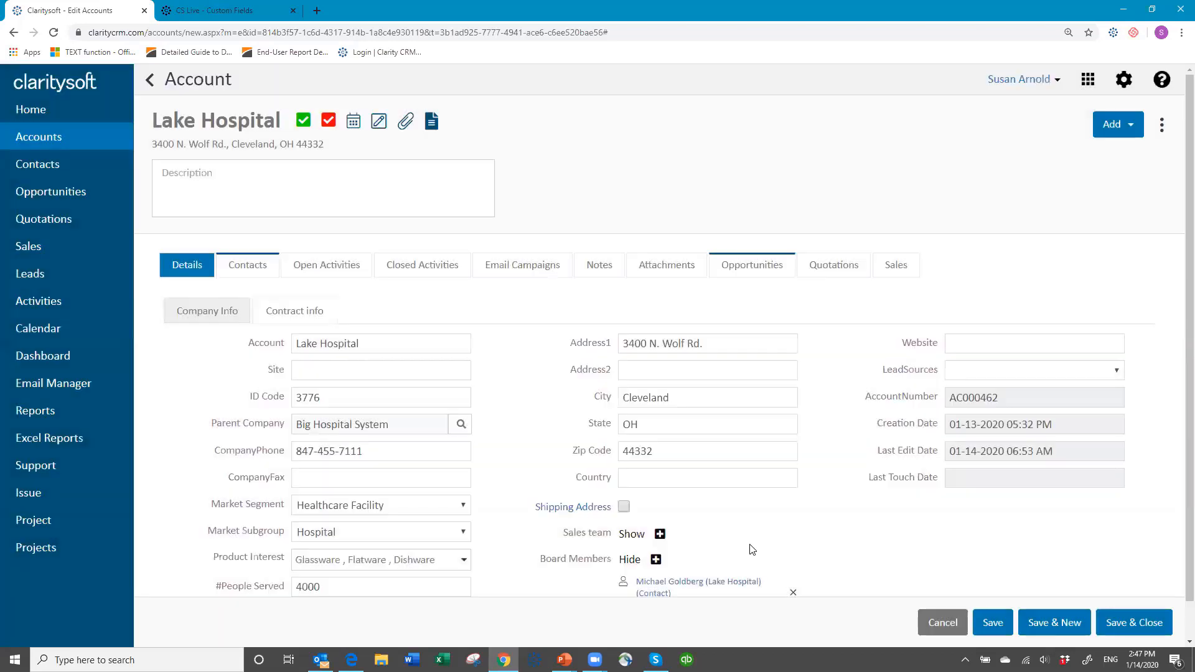
- Search the contacts for "s" and add the Big Hospital System contact as another Board Member
scroll(730, 530, down, 1)
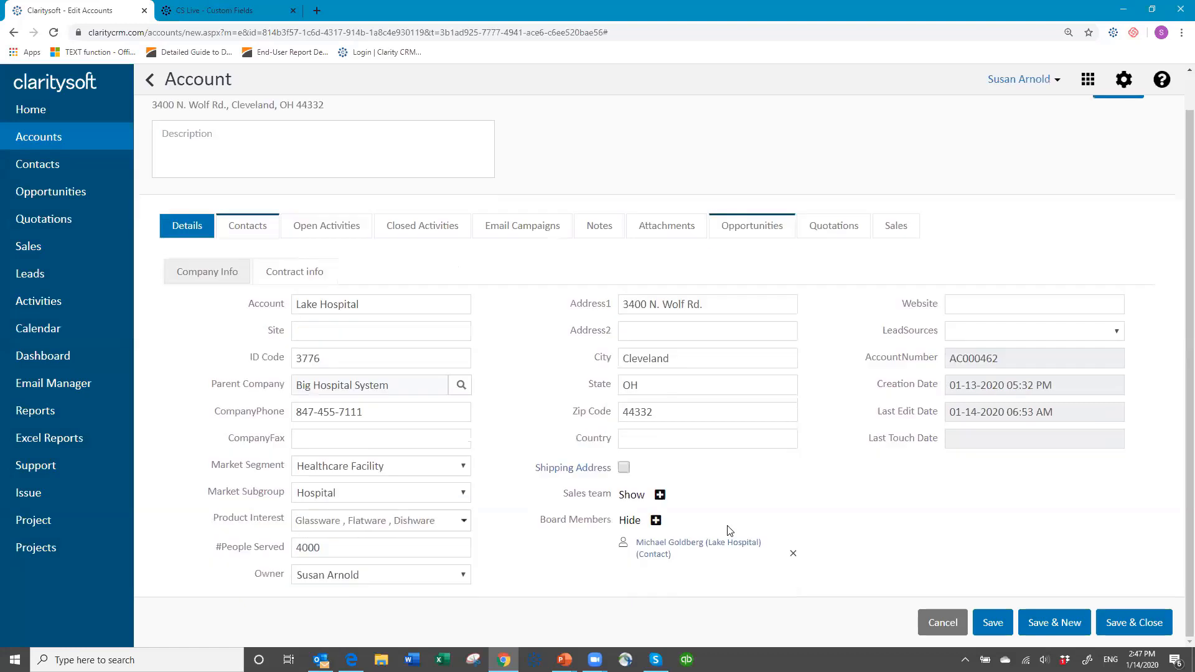
click(656, 521)
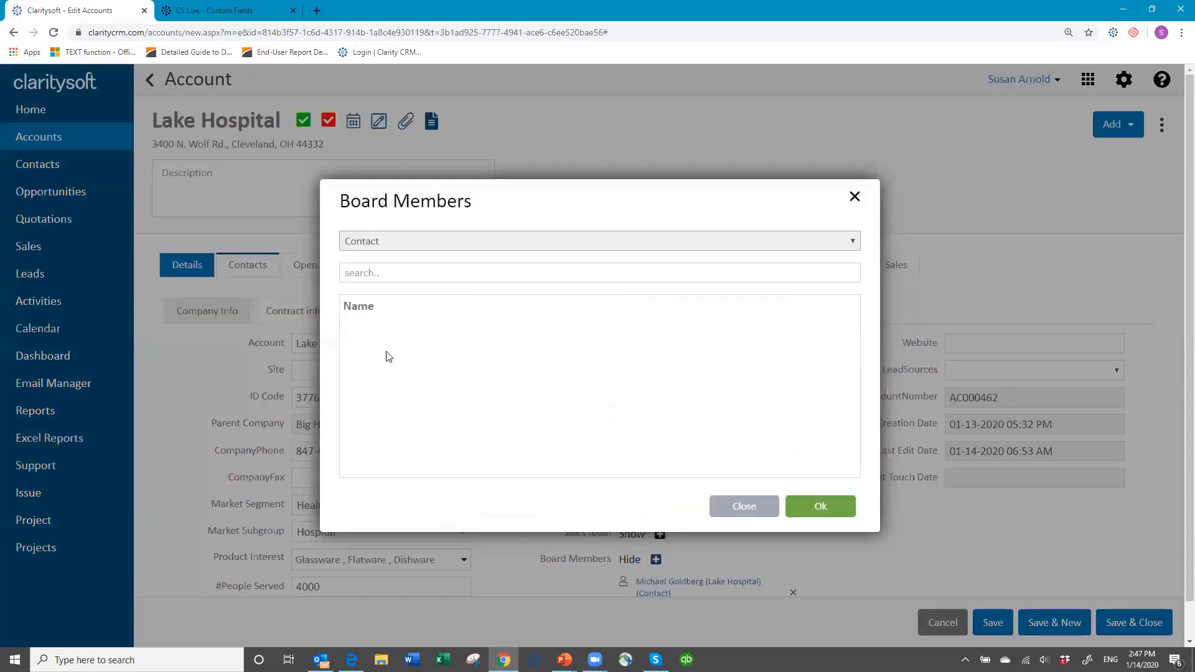
click(381, 273)
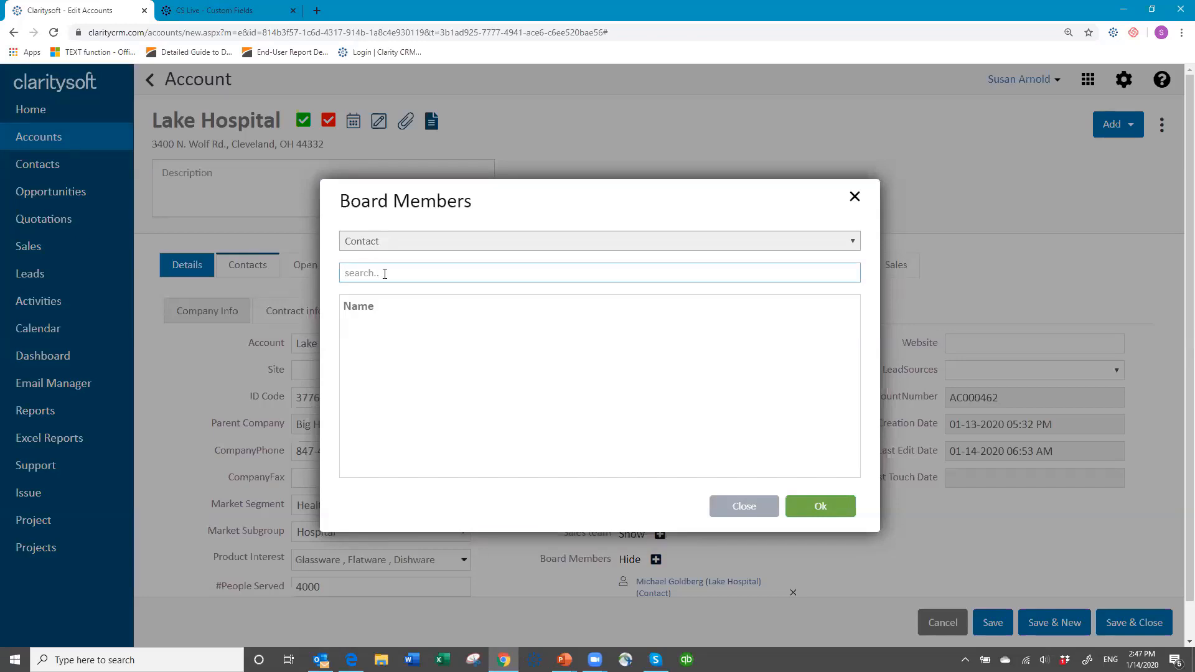
text(s)
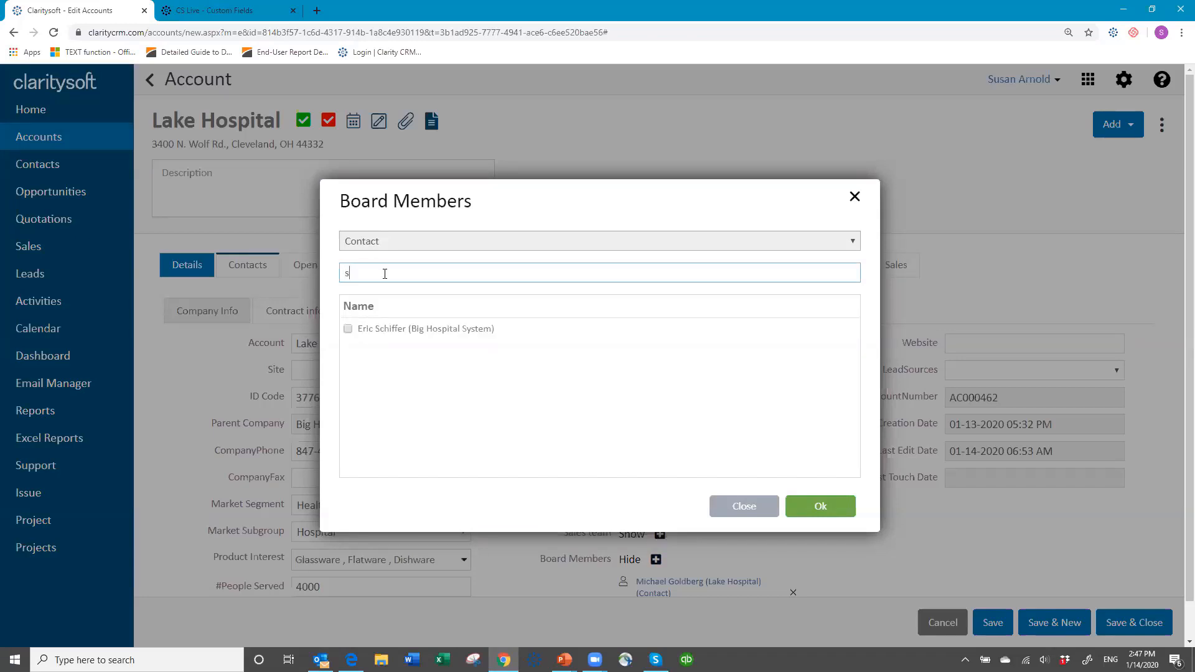
click(348, 328)
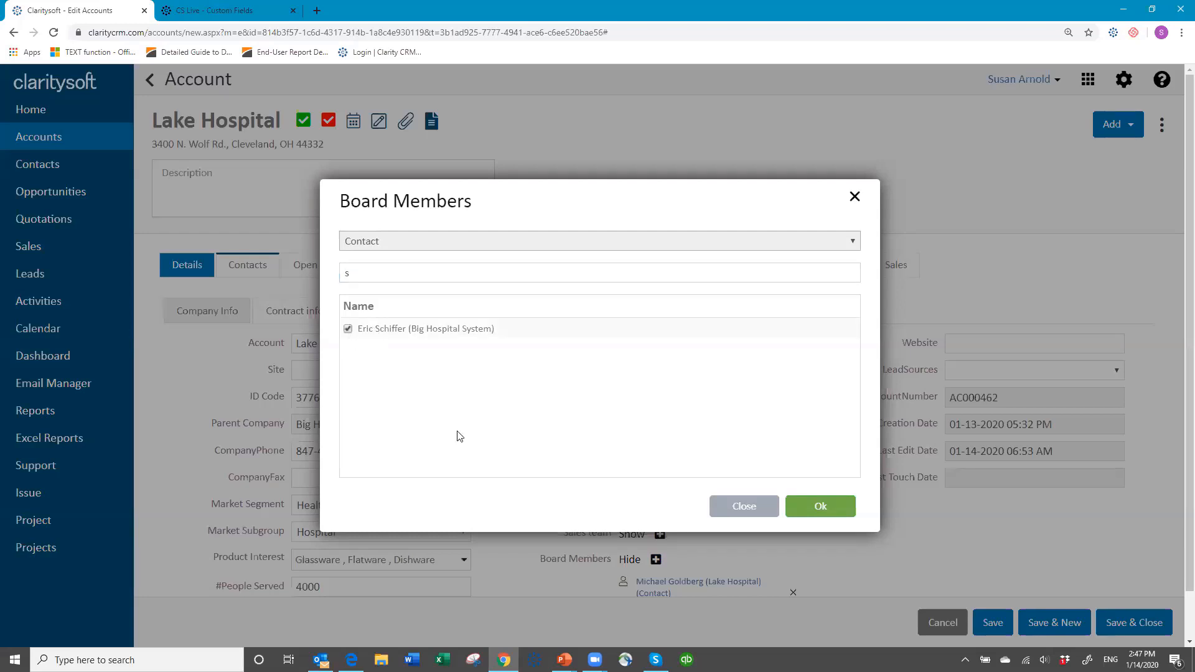
click(822, 509)
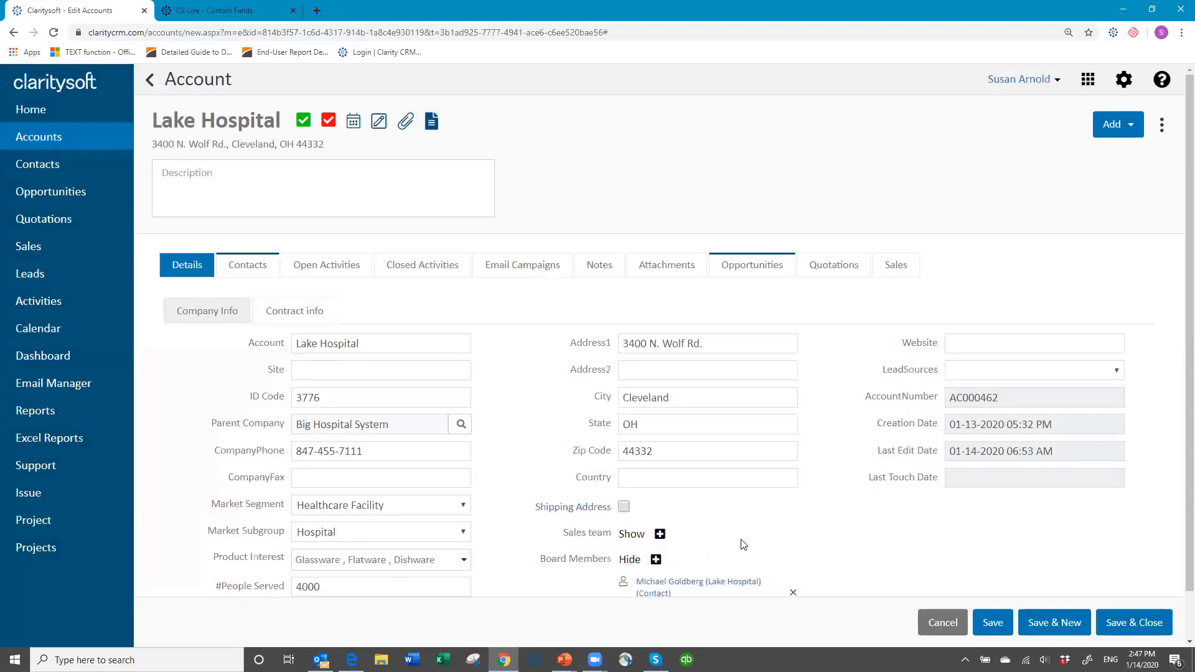
scroll(722, 546, down, 1)
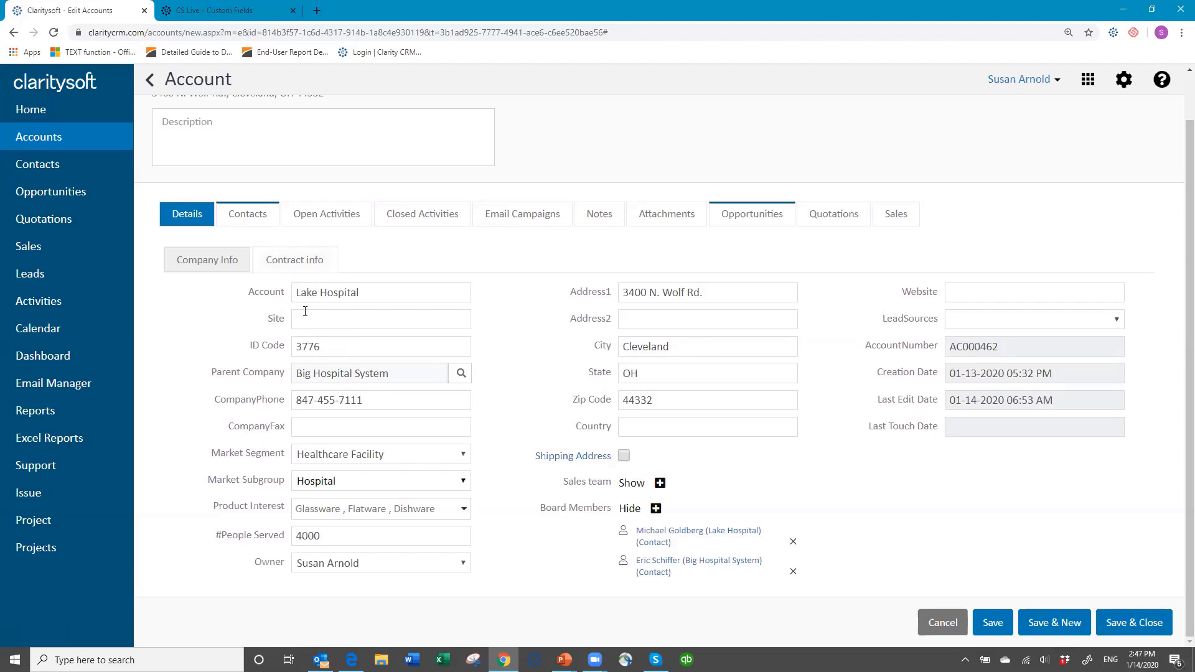
- In Lake Hospital's Contract info, try Policy Options A and B, and settle on Option C
click(281, 276)
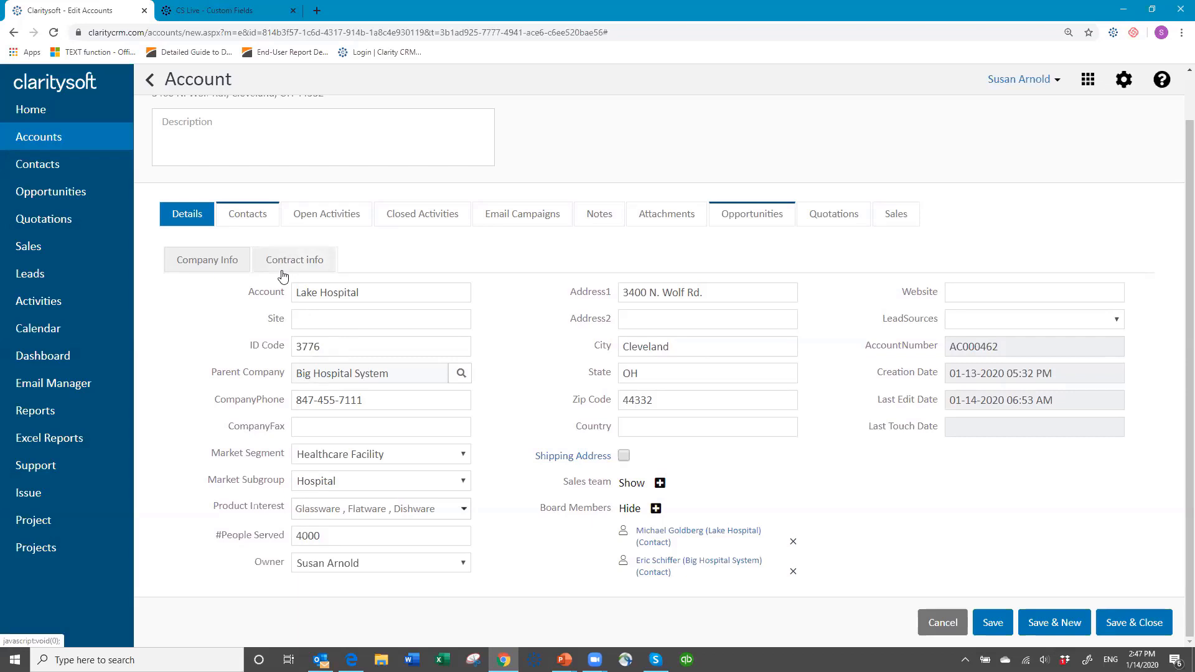
click(312, 266)
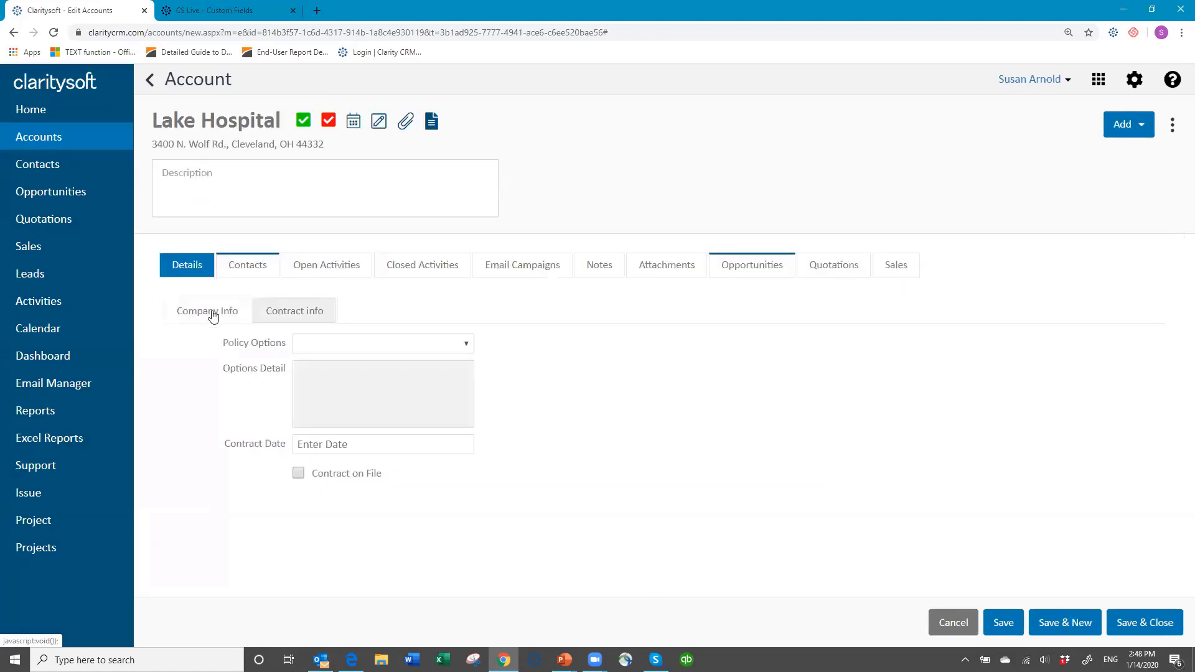
click(465, 344)
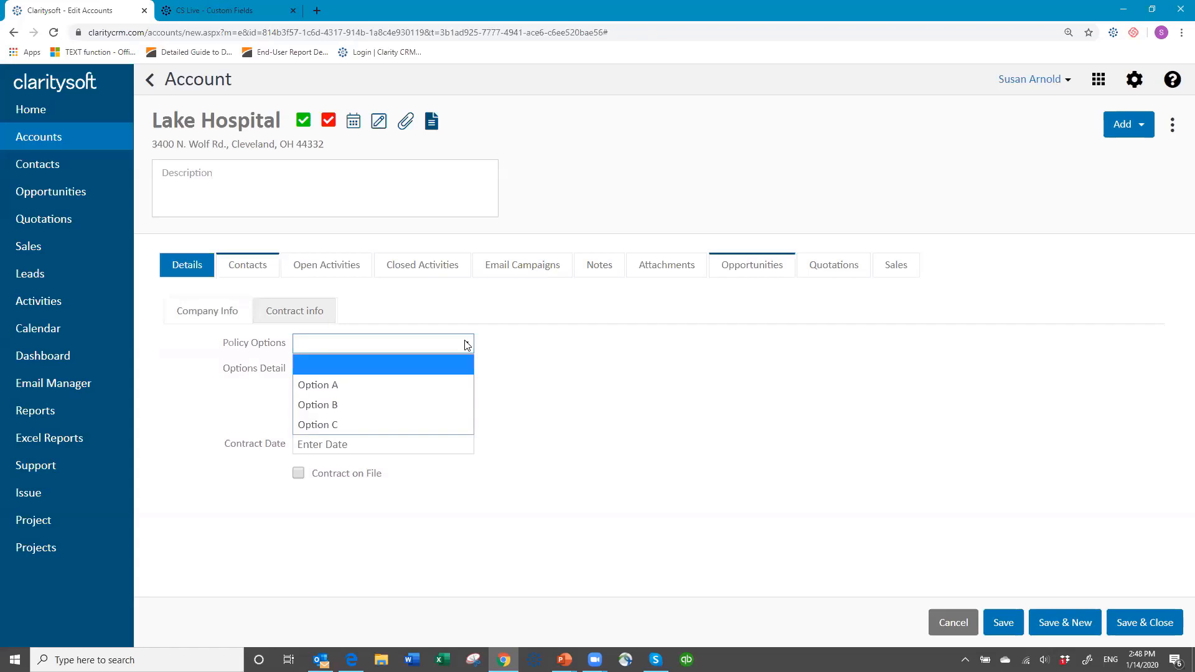
click(430, 387)
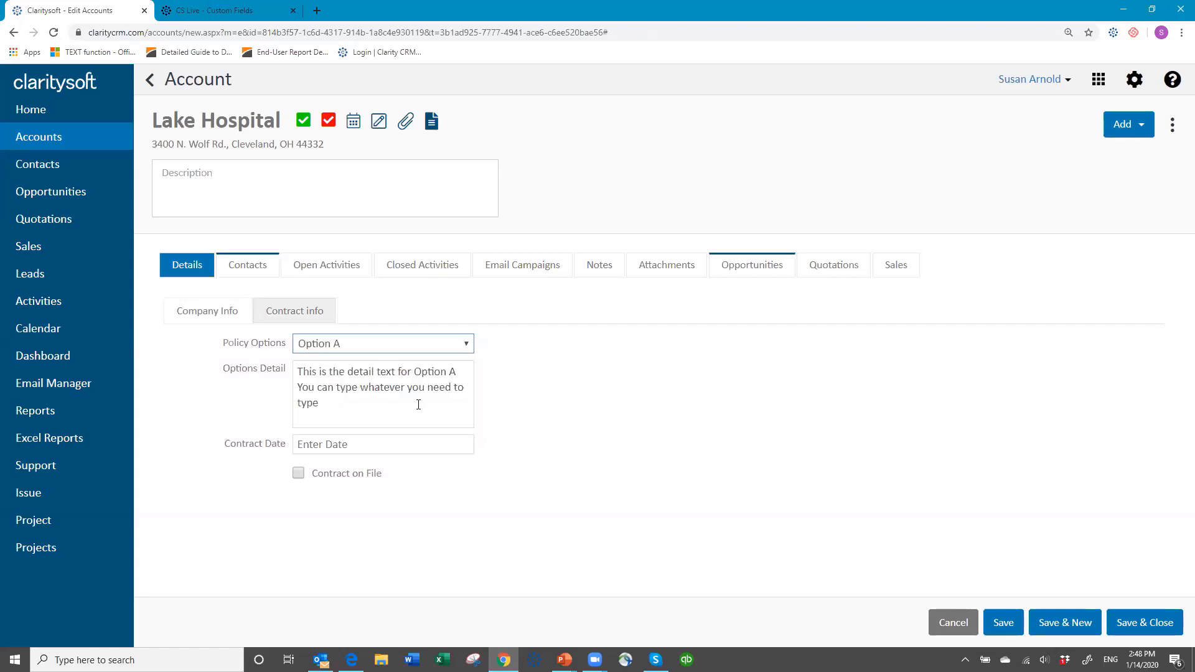
click(467, 343)
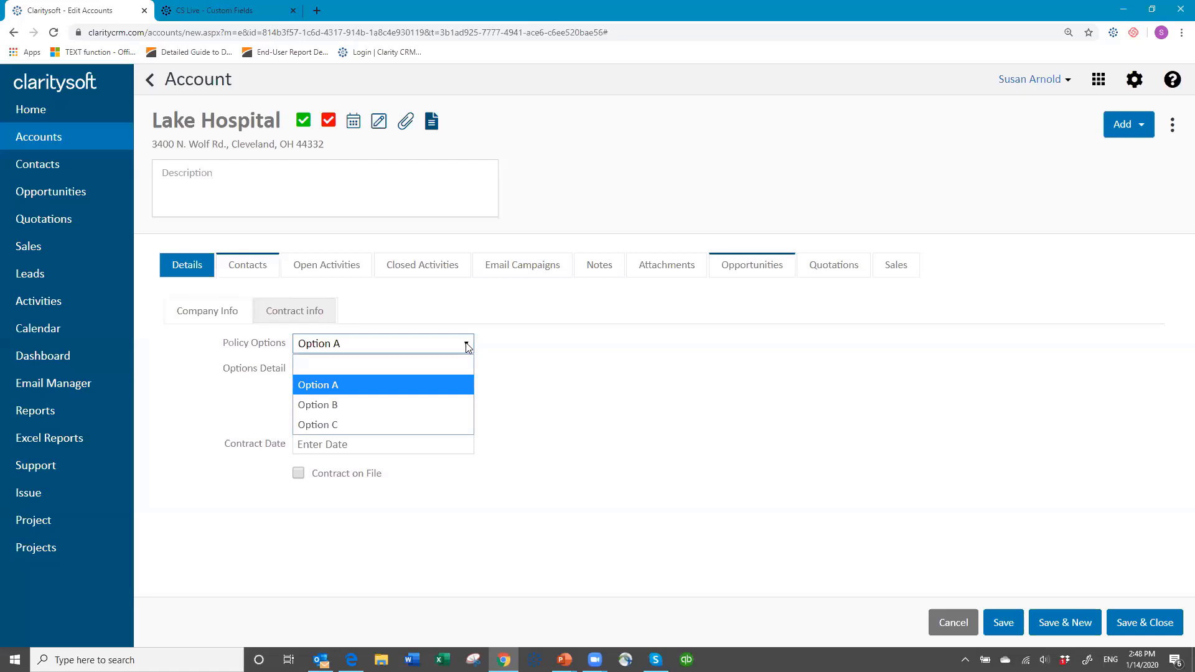
click(395, 406)
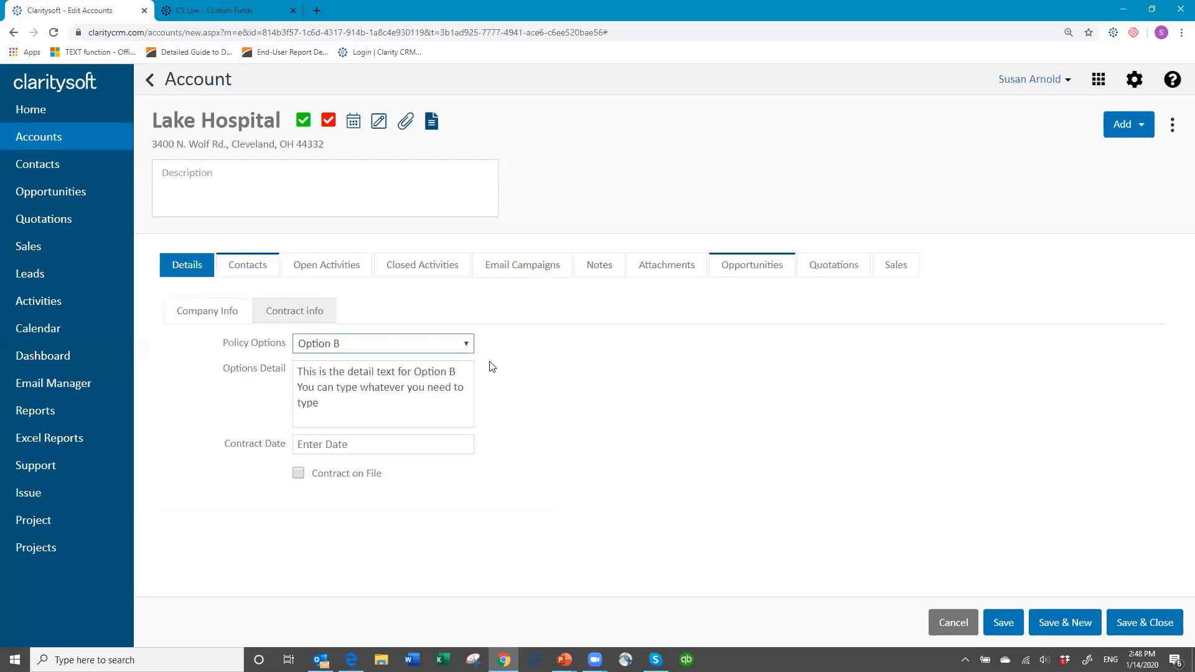
click(466, 344)
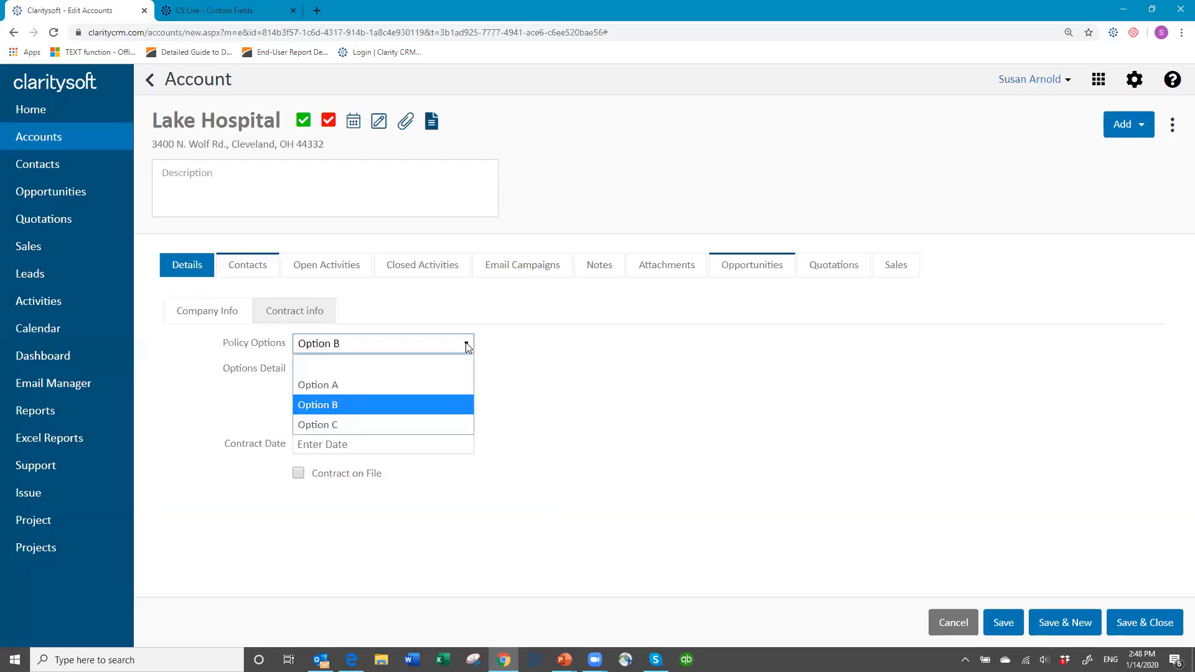
click(369, 425)
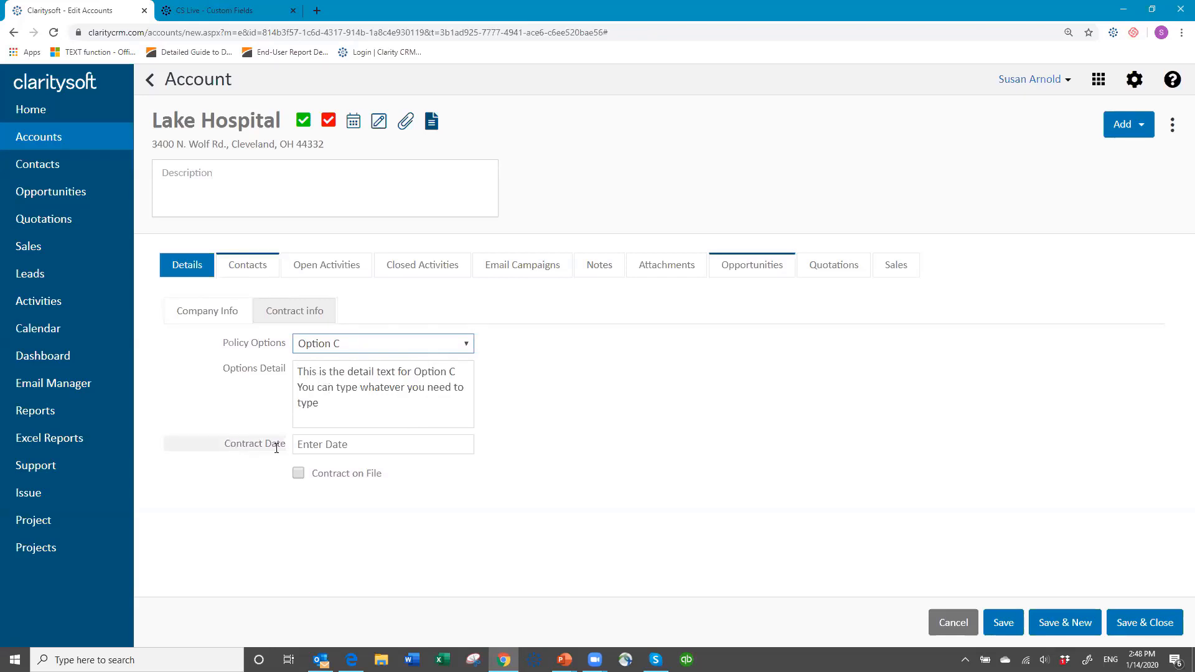
- Set Lake Hospital's Contract Date to 01-02-2020 and mark Contract on File, saving the account
click(331, 443)
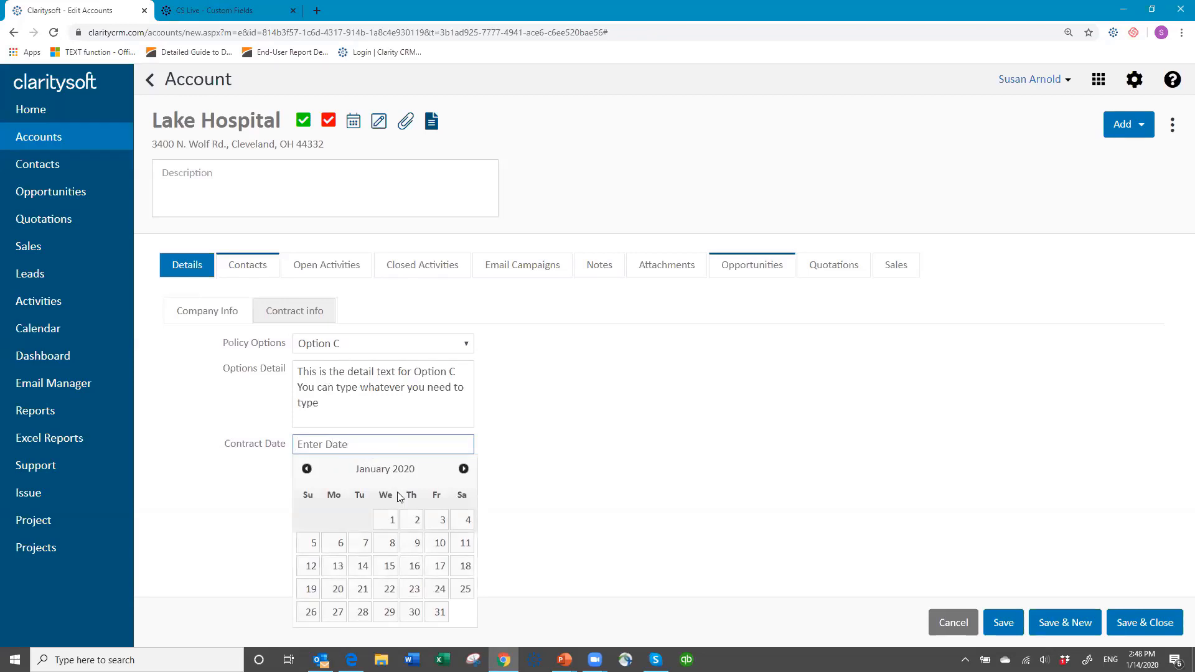
click(416, 520)
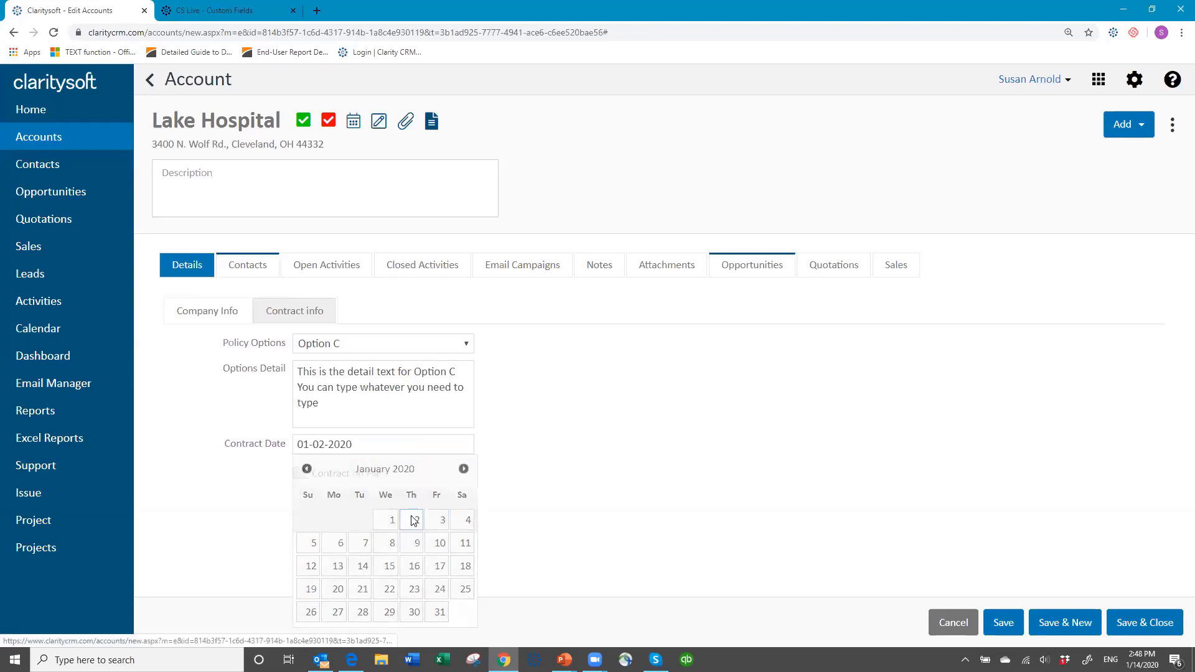
click(299, 474)
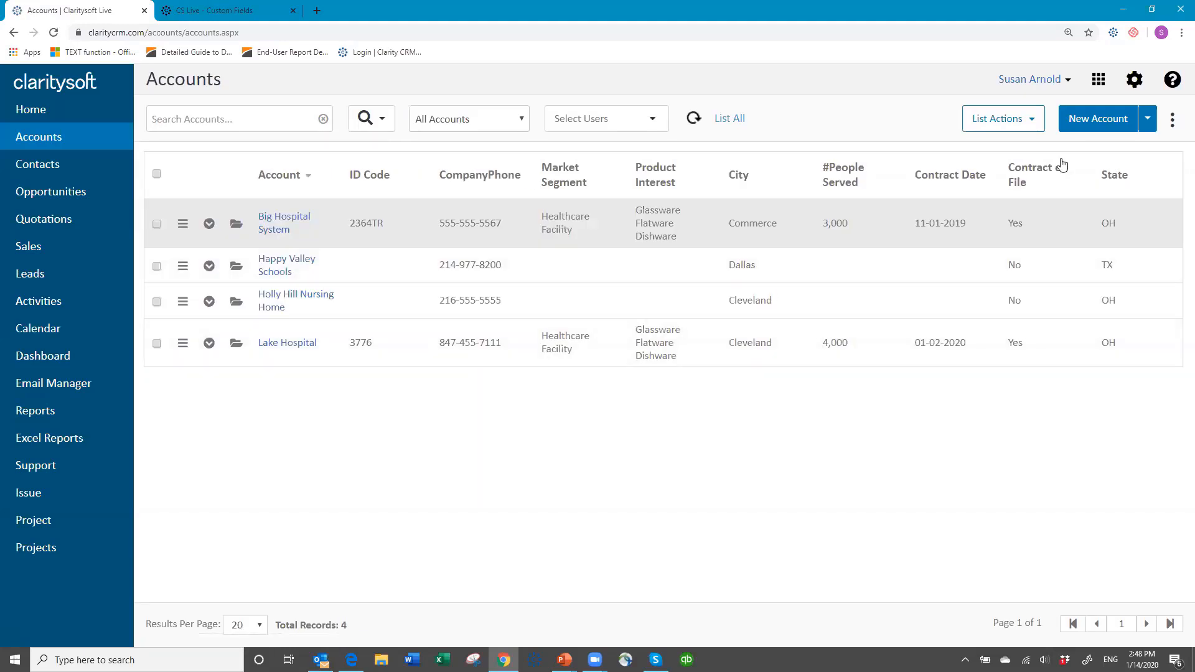
- Add Board Members to the visible columns of the Accounts list, between ID Code and CompanyPhone
click(1172, 125)
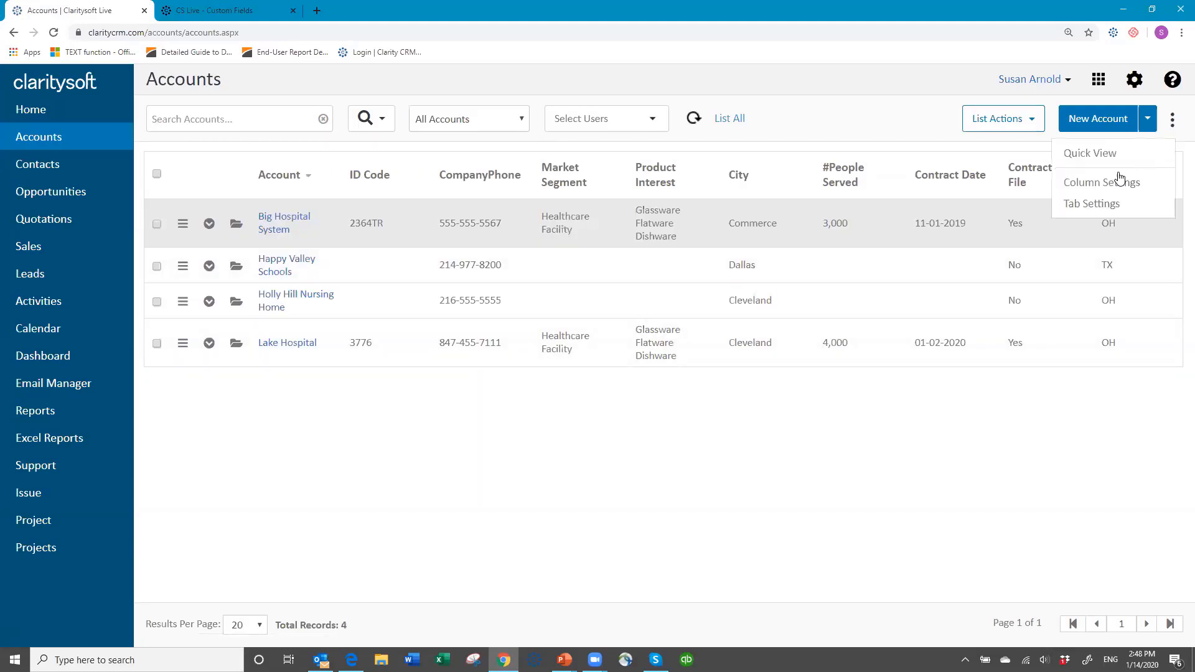
click(1108, 181)
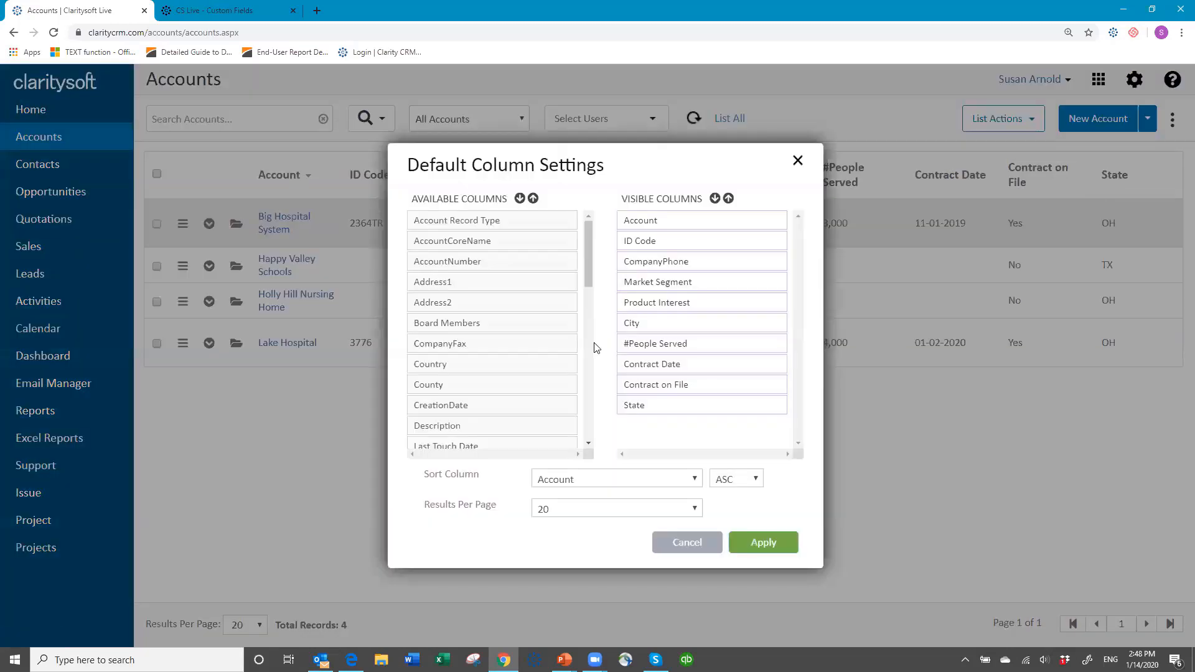
drag(521, 322, 730, 258)
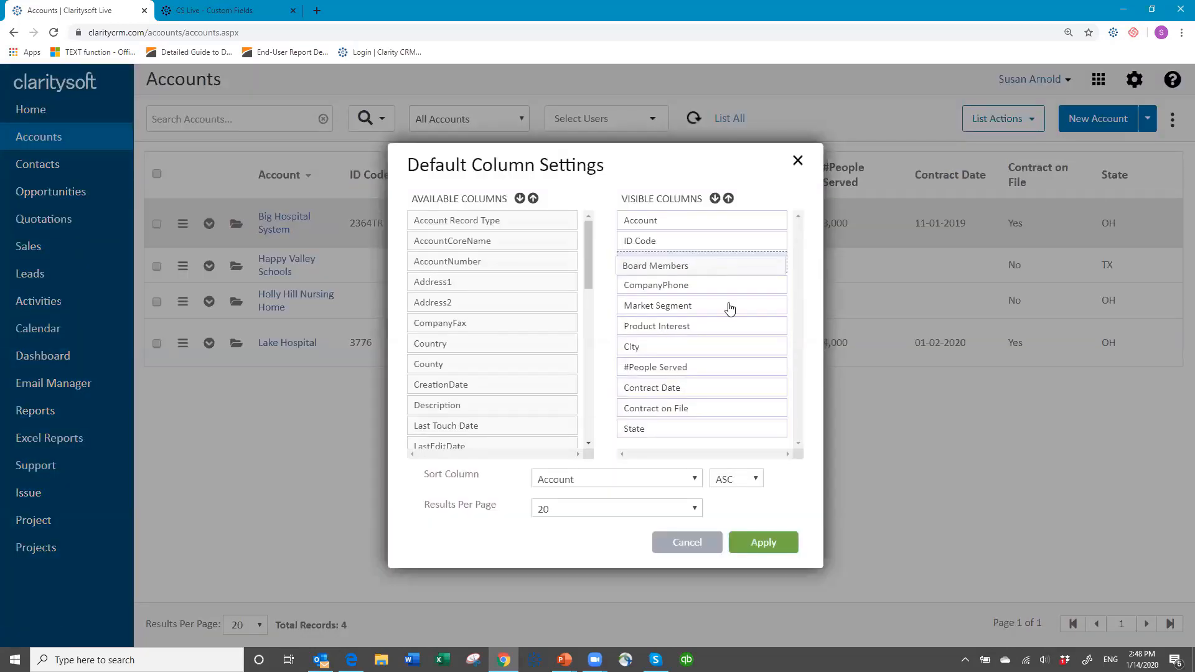
click(750, 547)
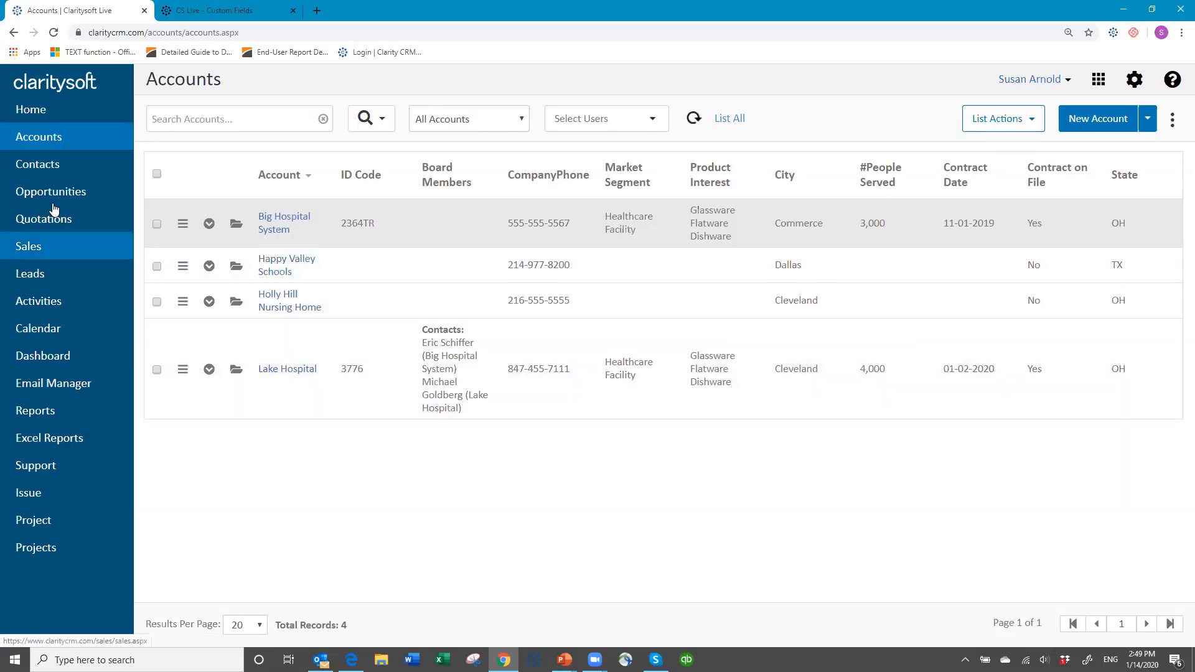
- Check the Big Hospital System contact's details for a board member field and leave the record without saving
click(43, 166)
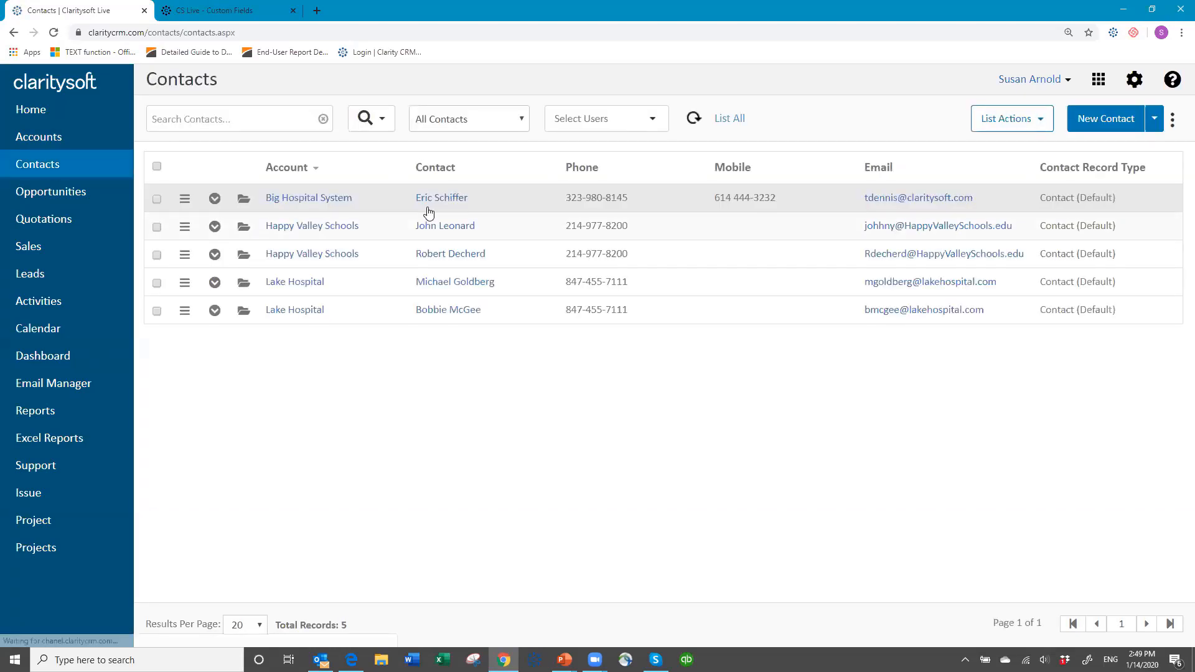
click(244, 199)
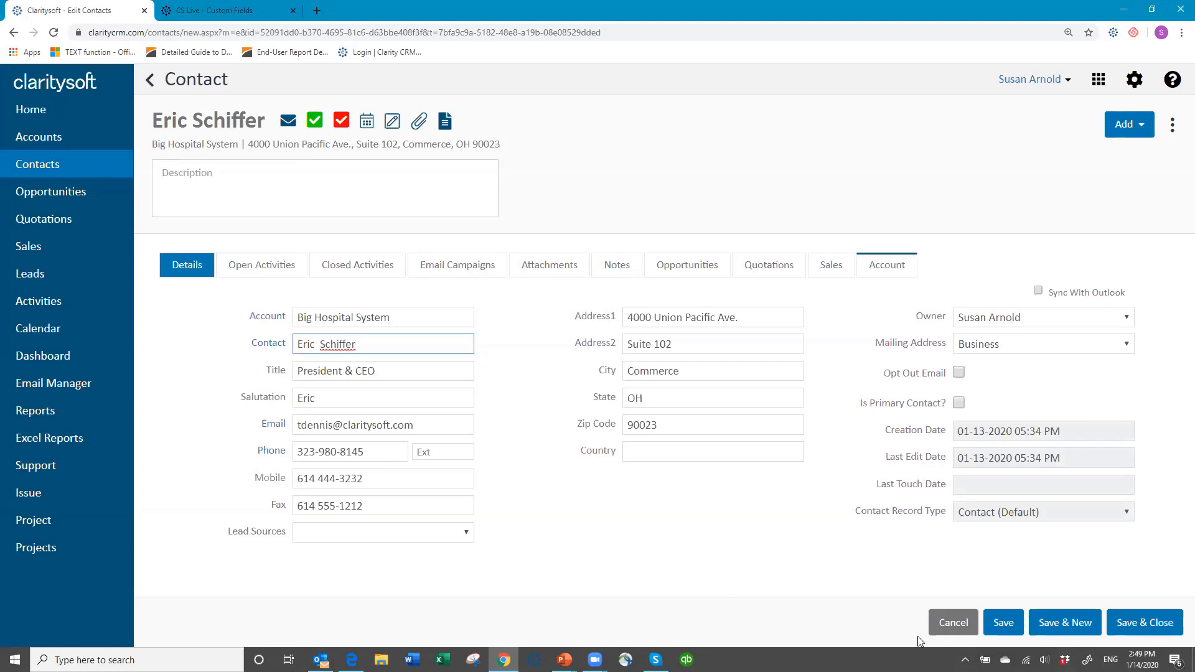
click(962, 629)
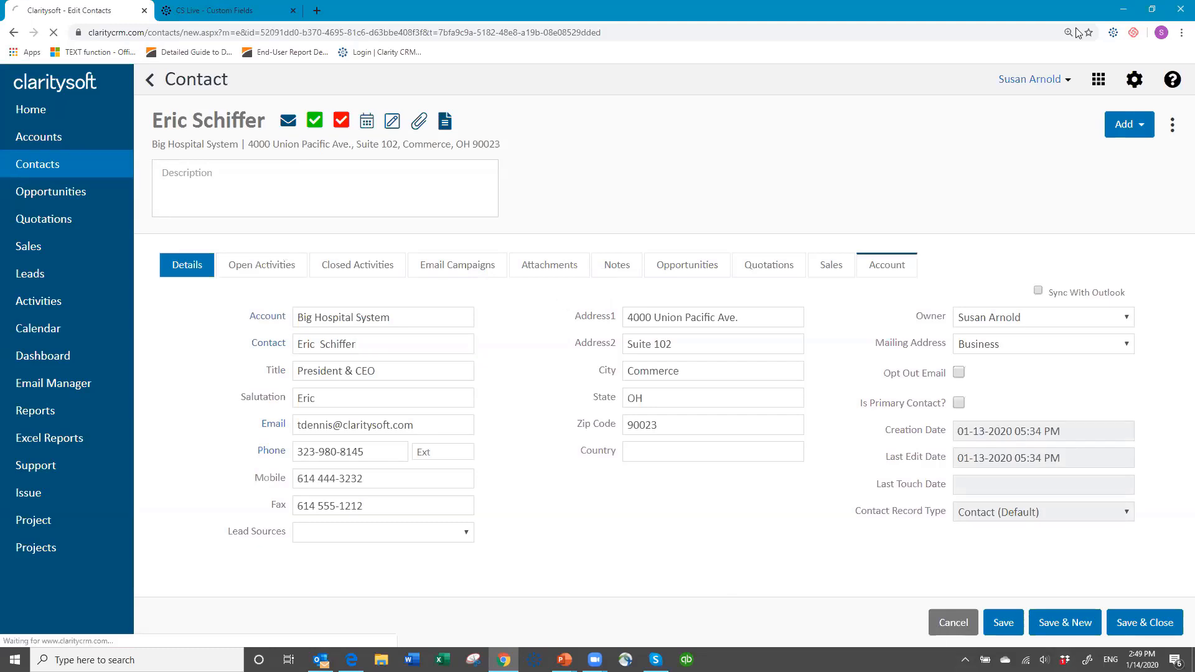
- In the Contact UI Template for the All profile, place Board Member for above Address 1 in column 2 and save
click(1135, 80)
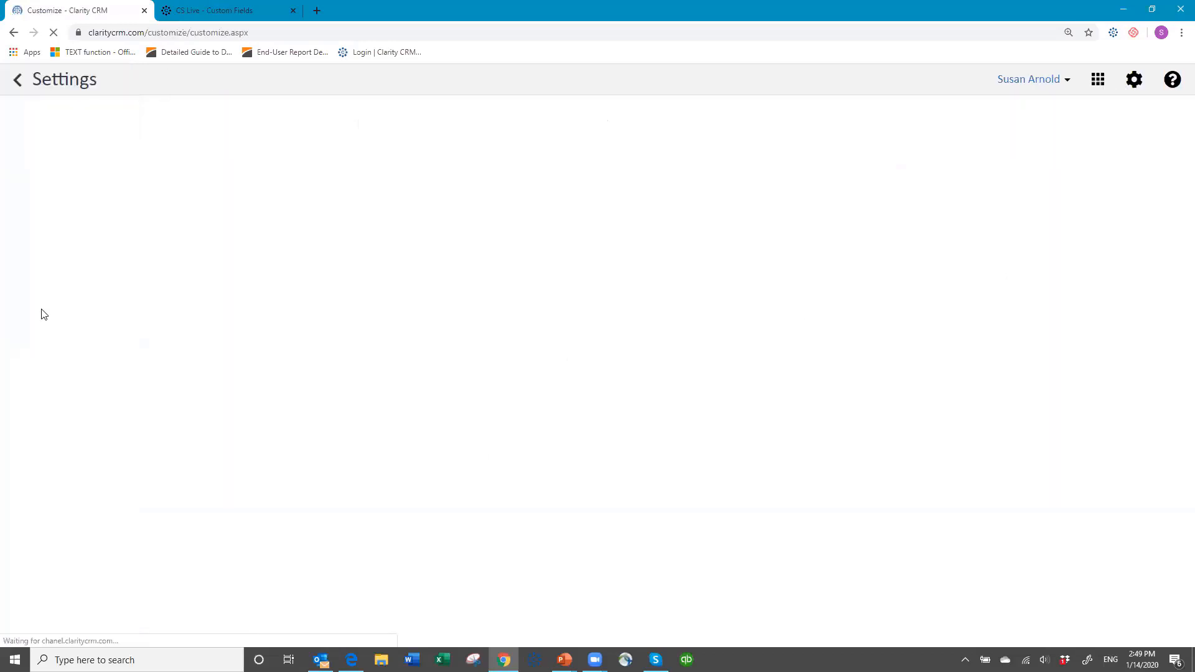
click(62, 349)
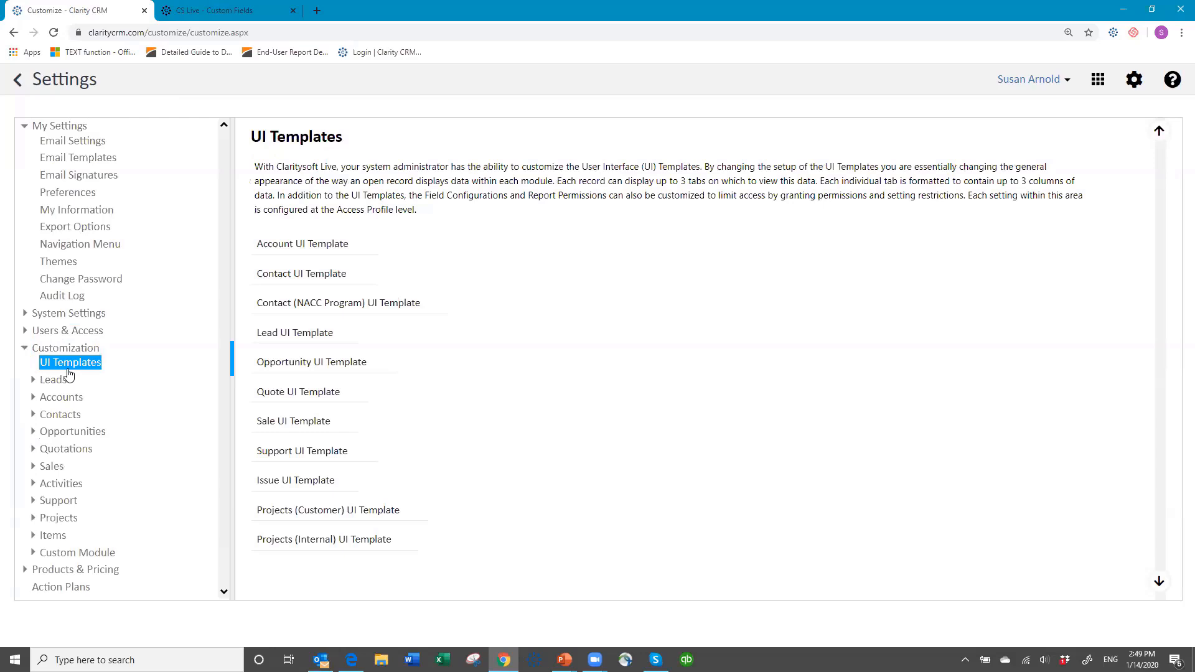
click(306, 288)
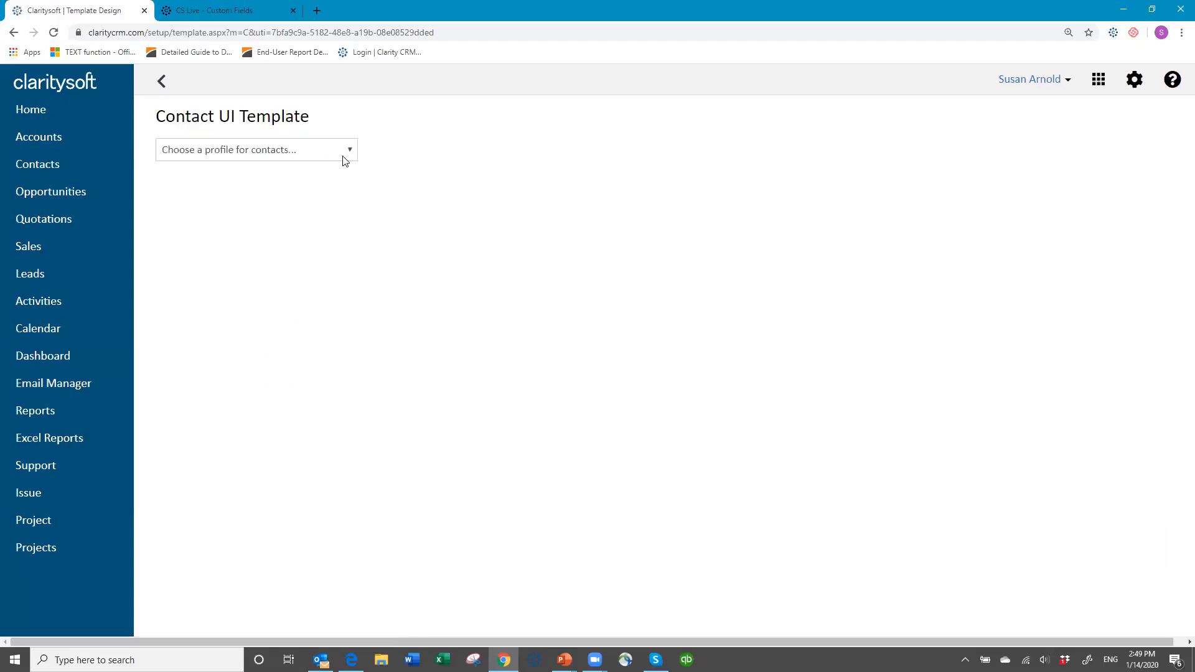
click(345, 156)
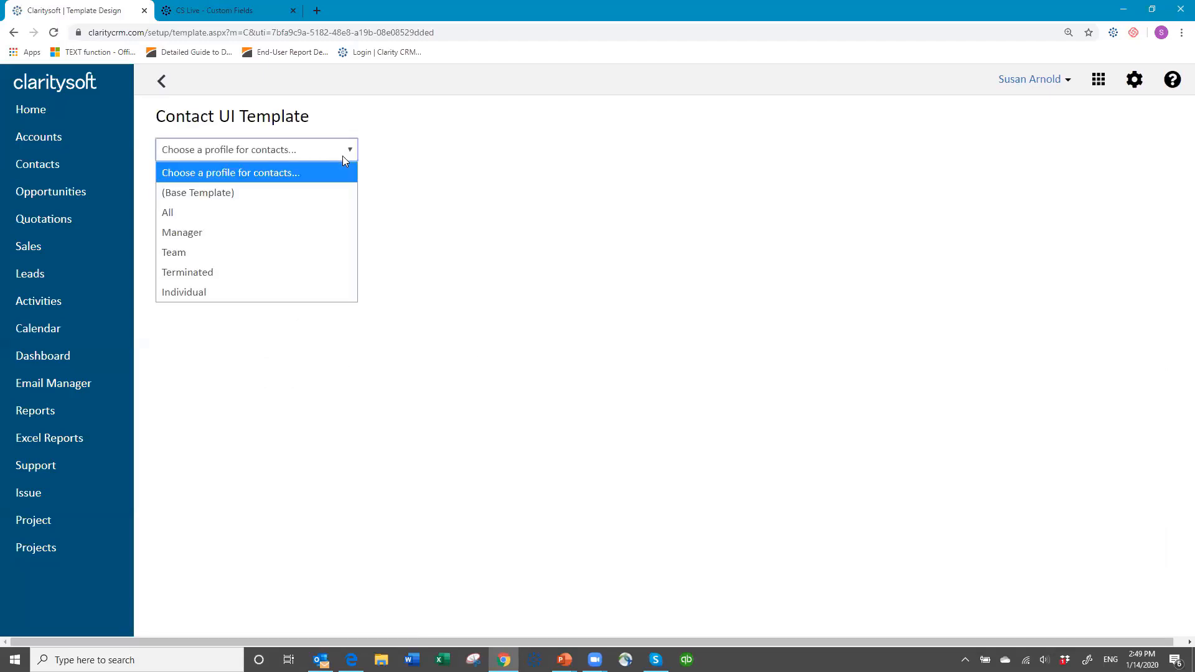
click(289, 212)
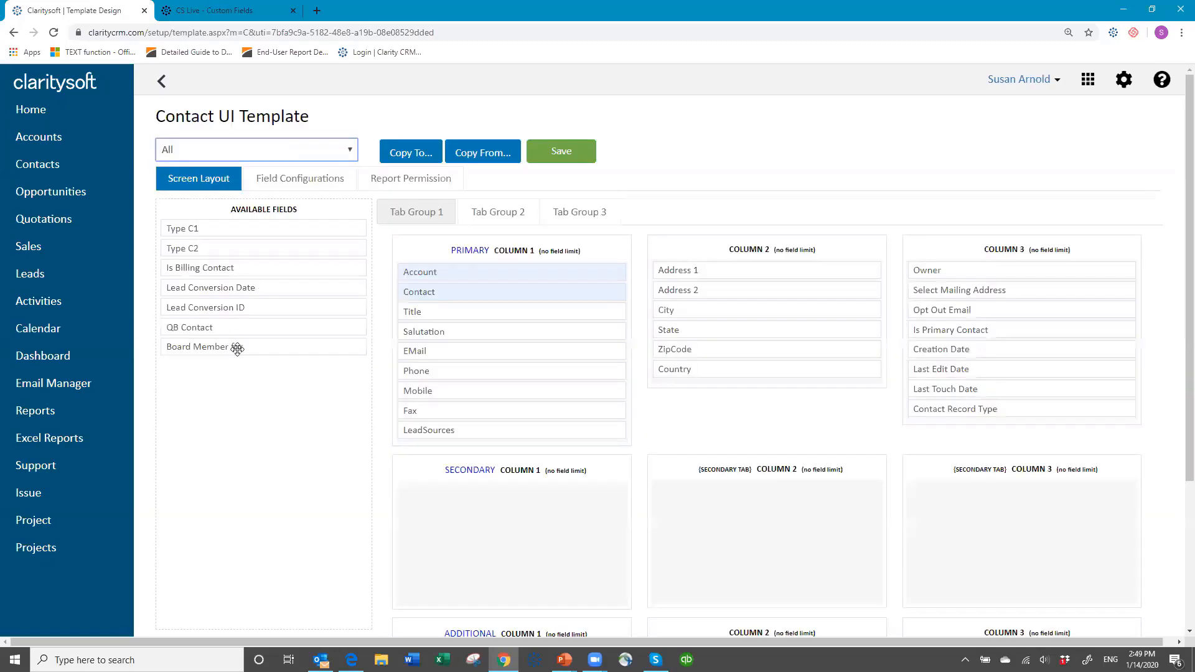
drag(238, 349, 726, 269)
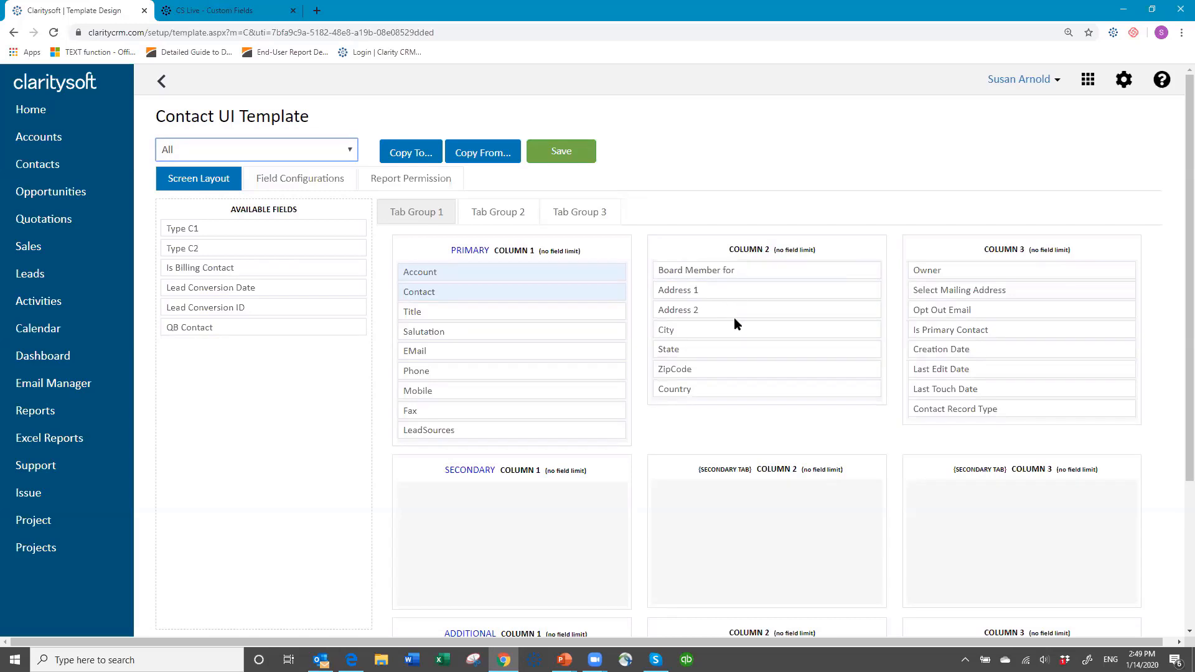
click(558, 149)
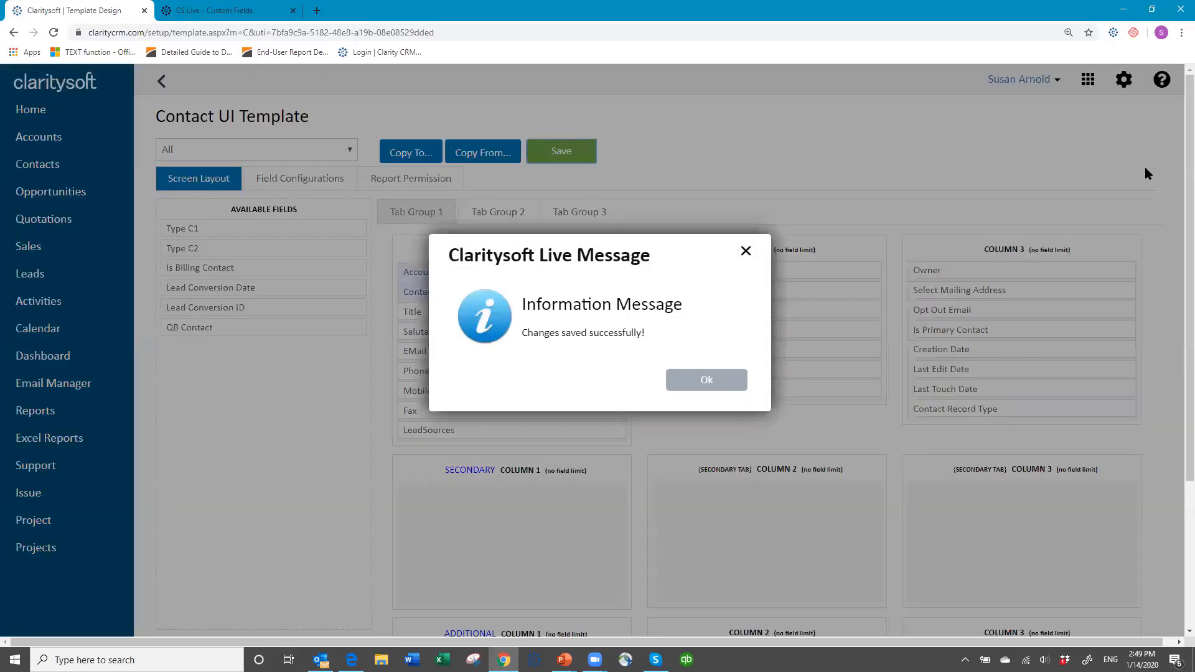
click(716, 384)
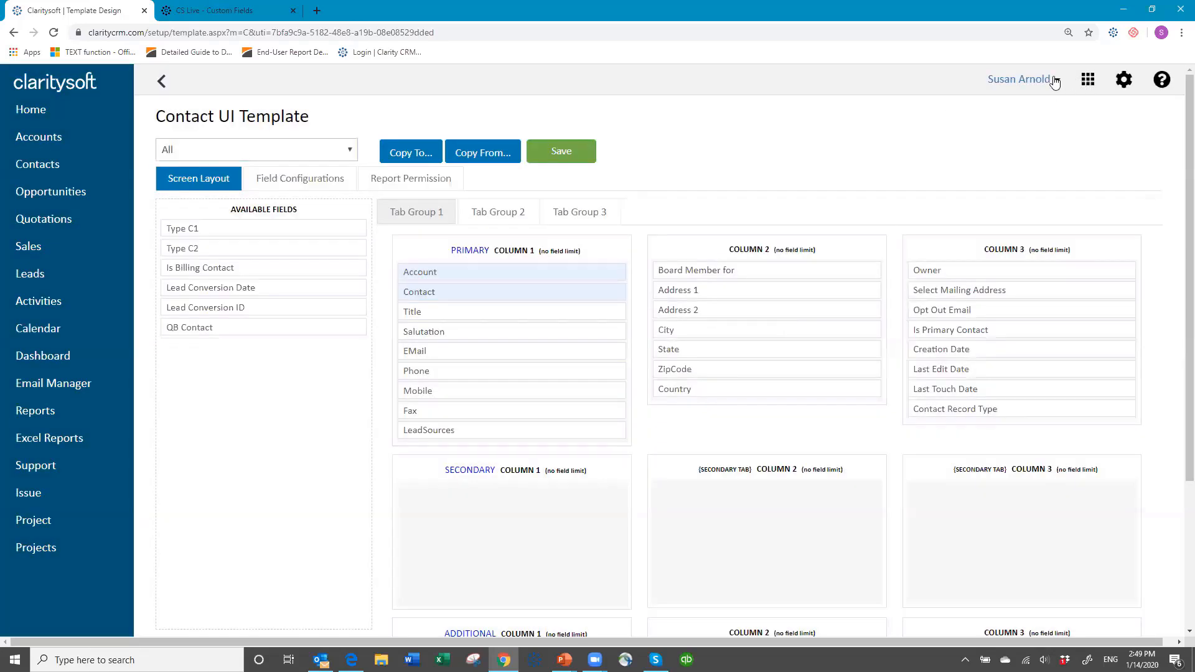
- Sign out of the CRM and sign back in by entering the account password
click(1054, 82)
click(975, 185)
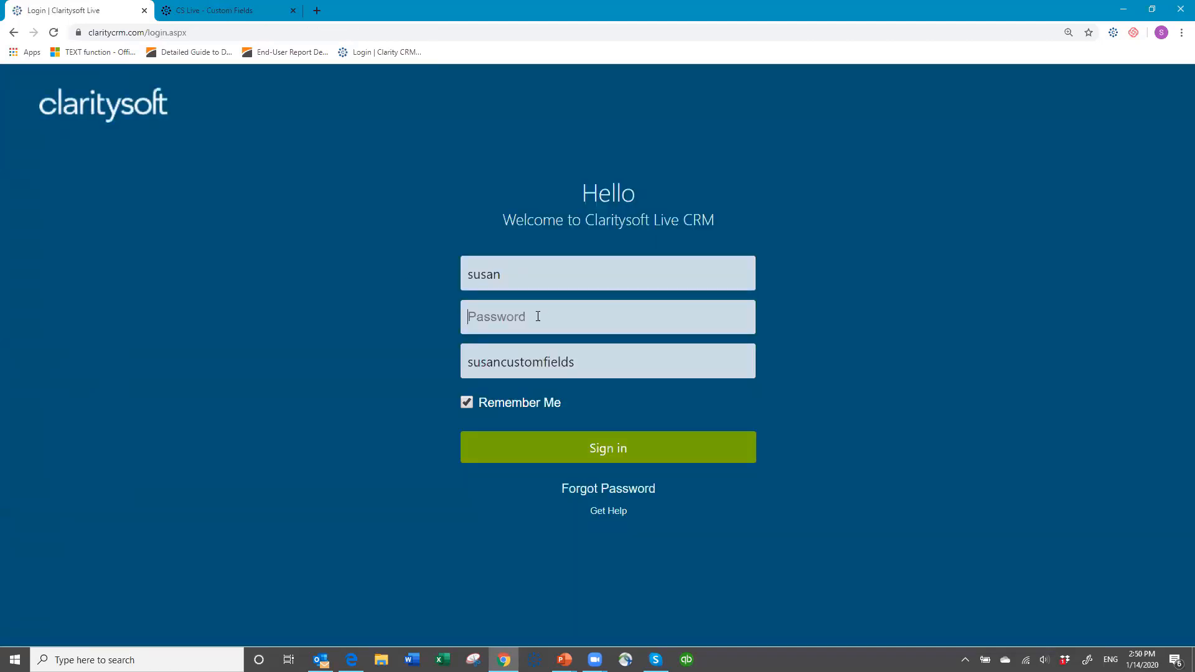
text(••••)
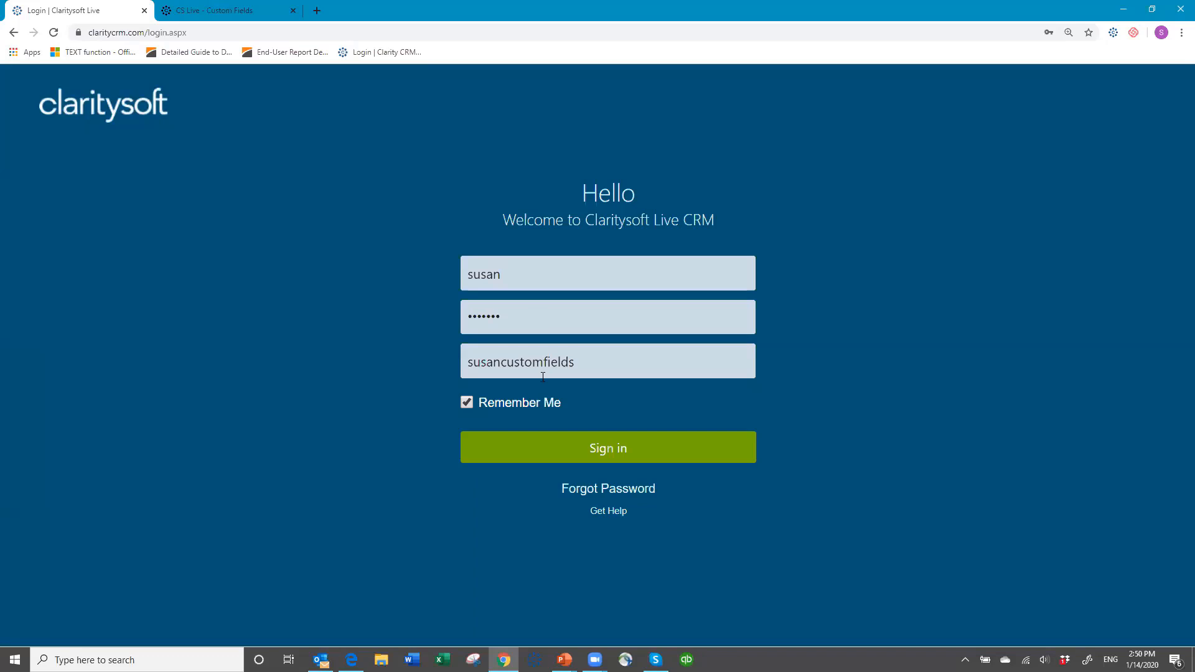
click(566, 448)
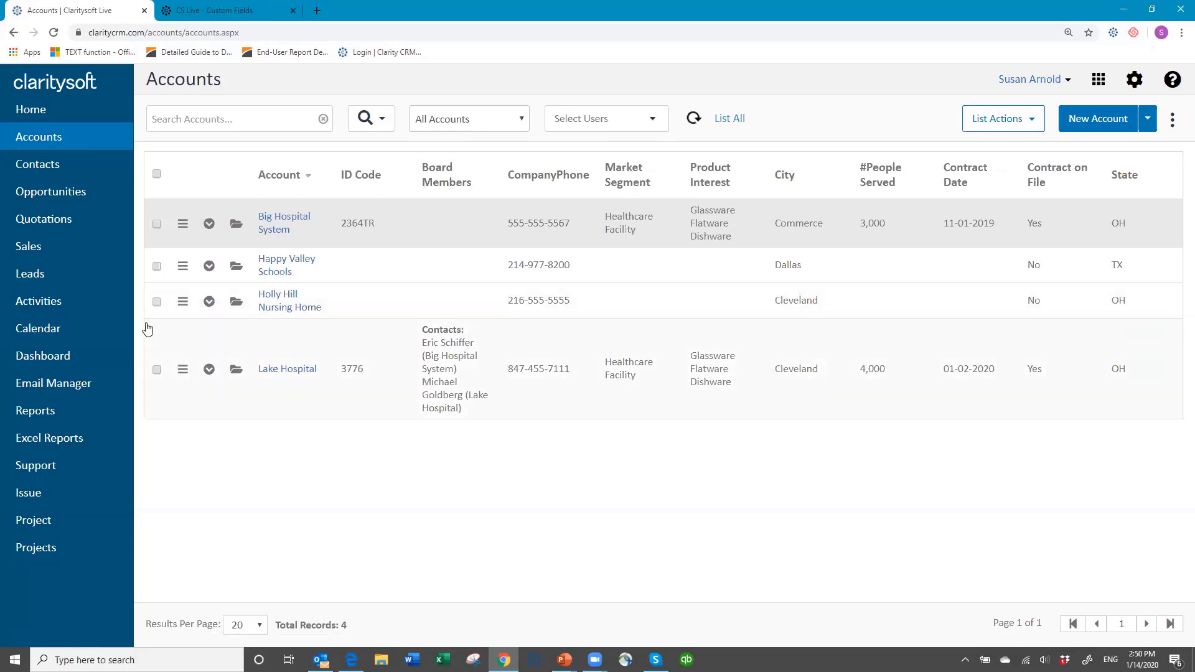
- Review the Board Member for list on the Big Hospital System contact, then save and close the record
click(59, 165)
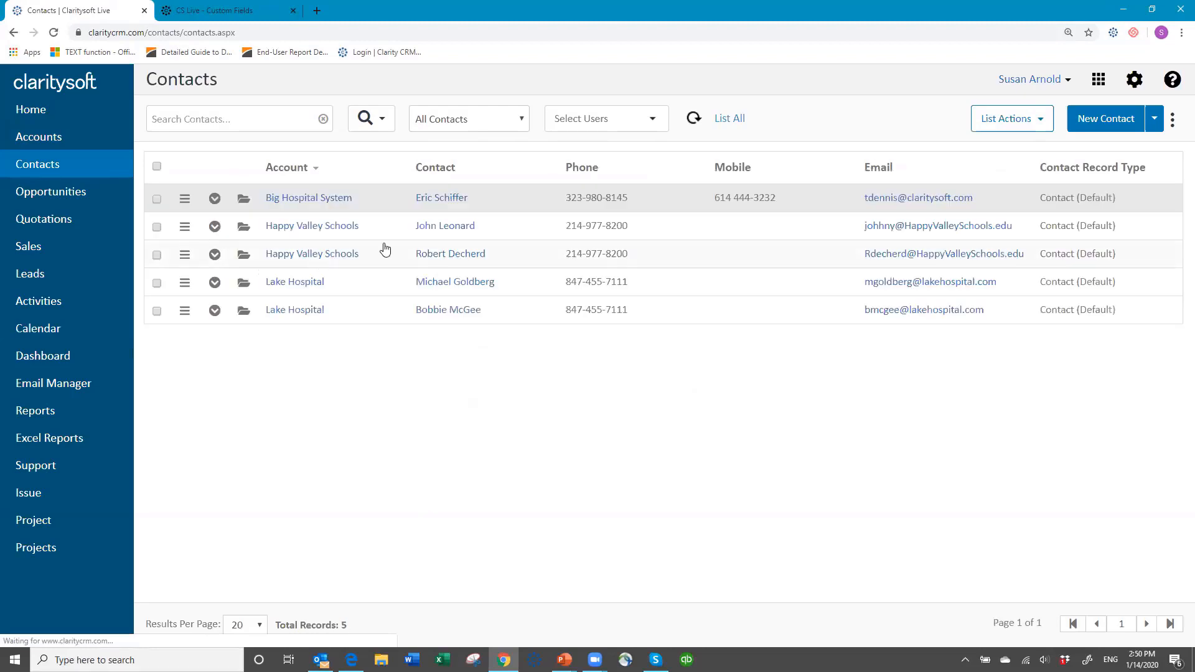
click(244, 201)
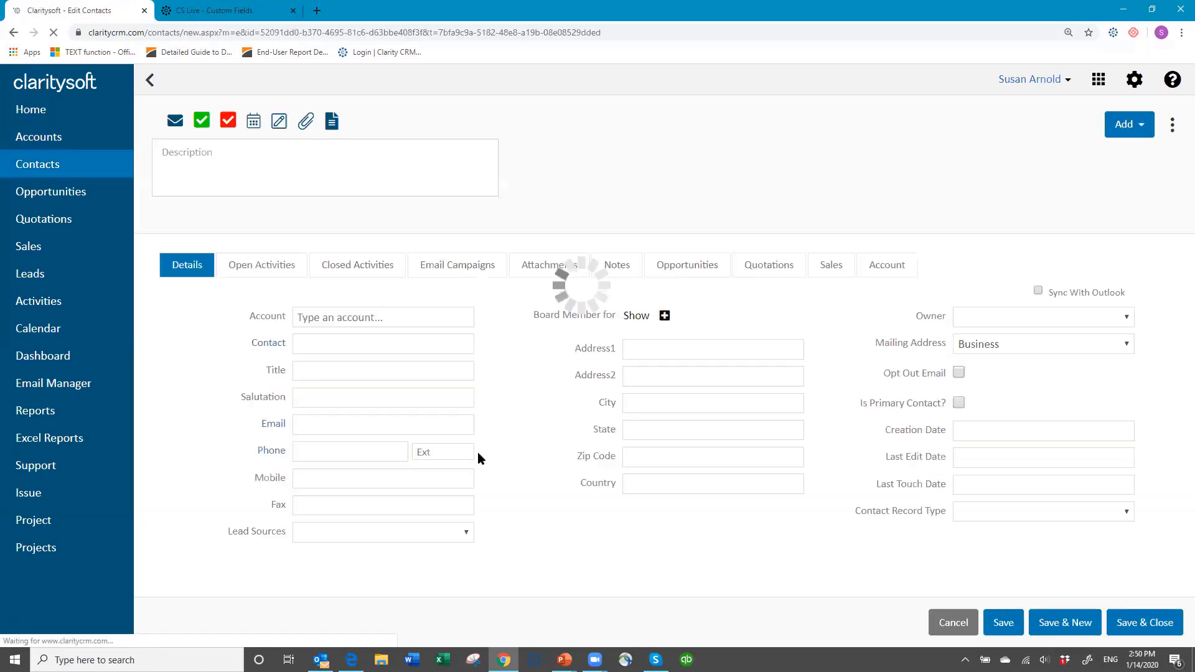
click(642, 318)
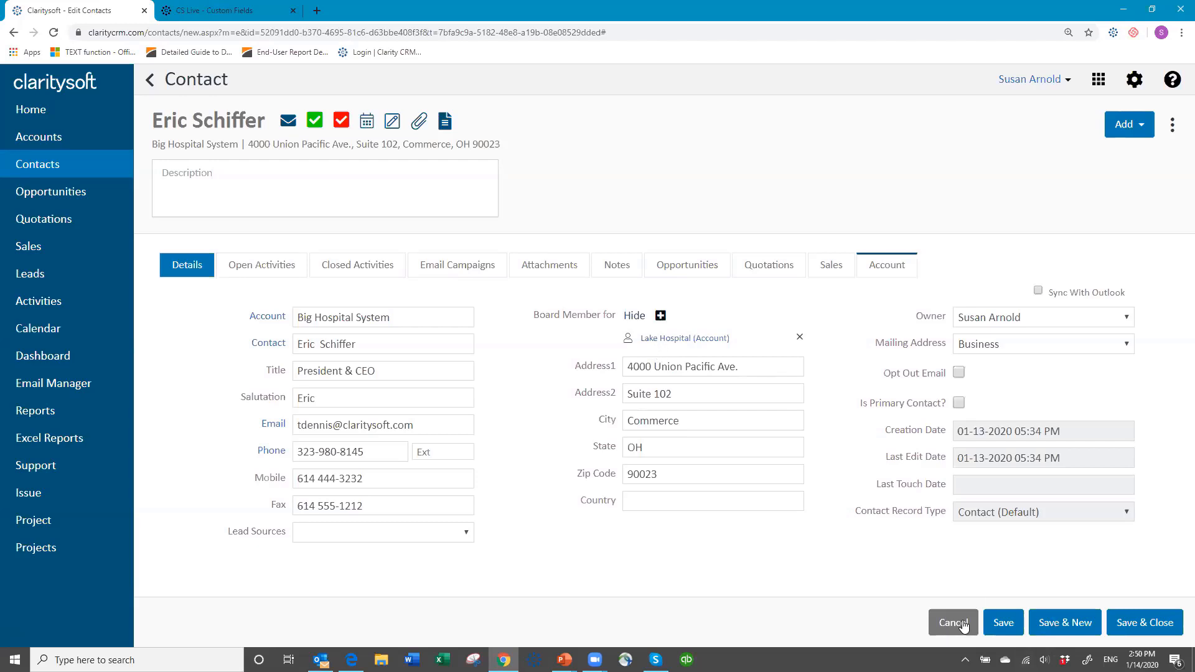
click(1114, 626)
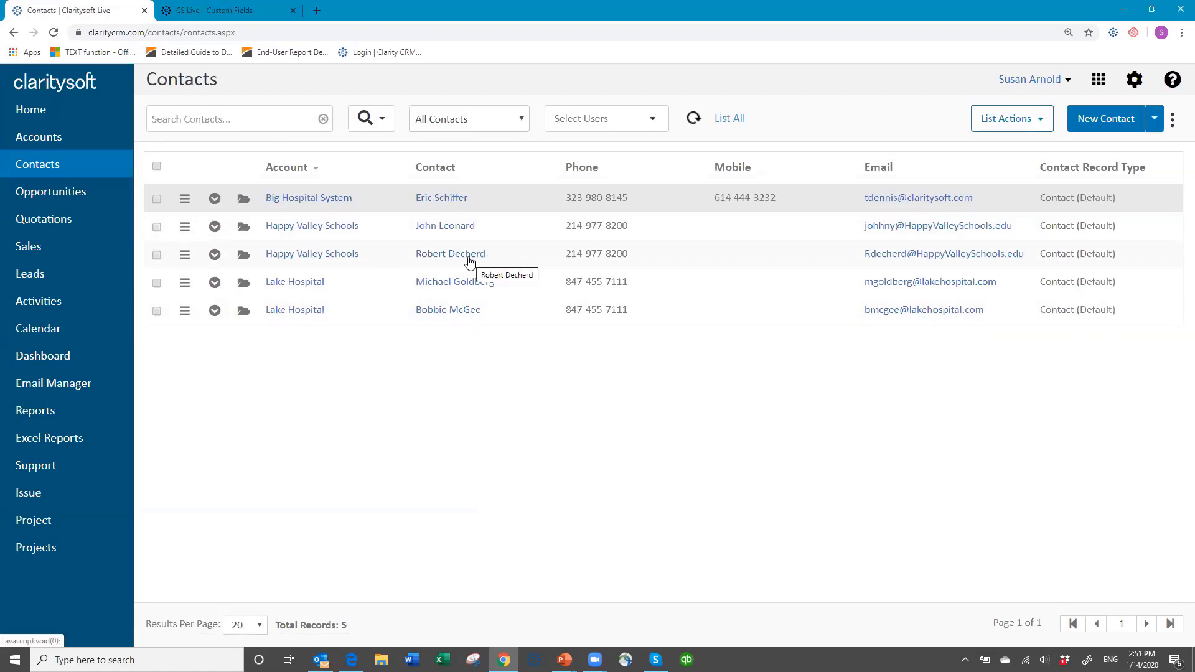
- Search for "lake" and add Lake Hospital as Board Member for on the second Happy Valley Schools contact, saving the record
click(243, 257)
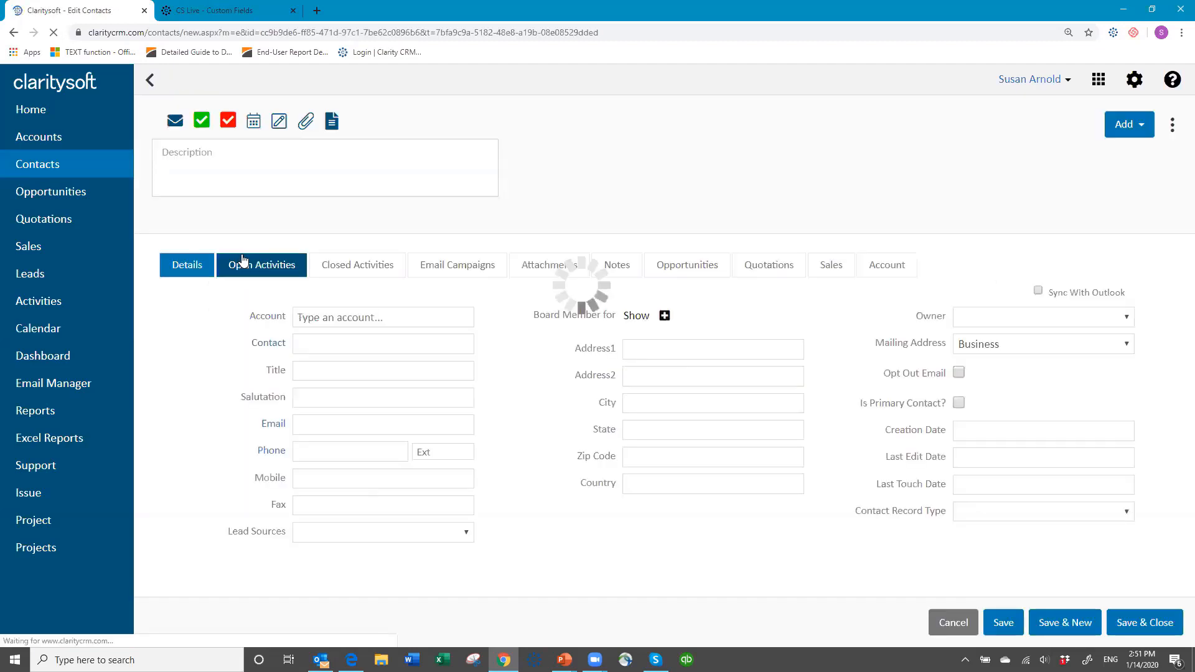
click(665, 318)
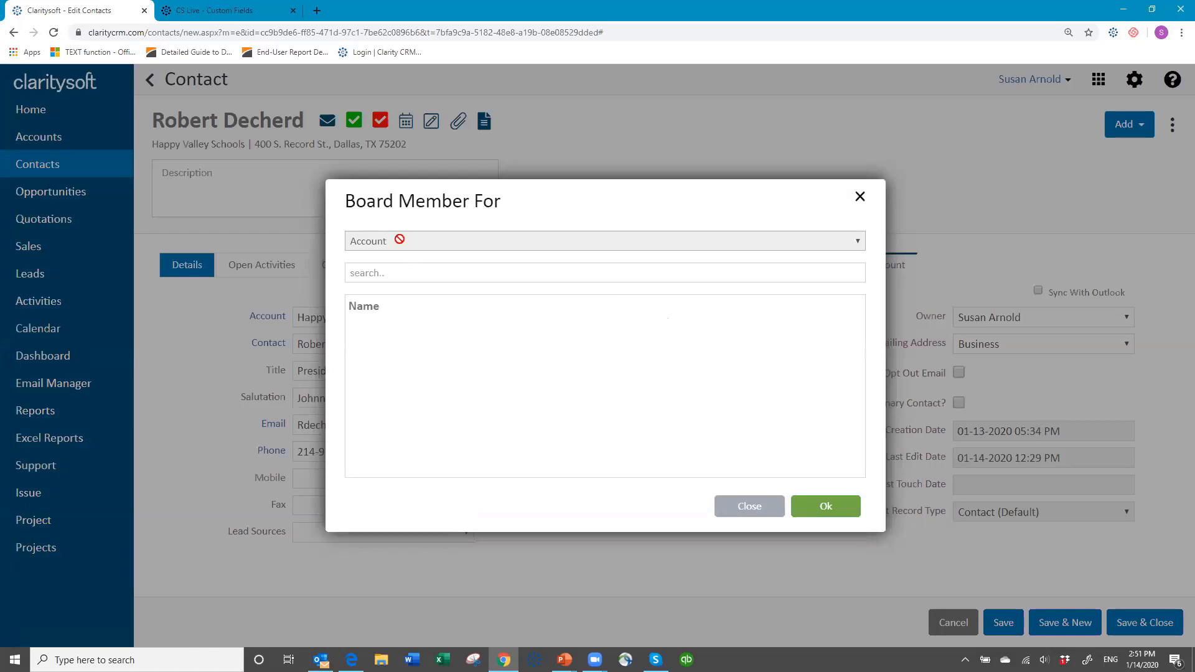
click(386, 279)
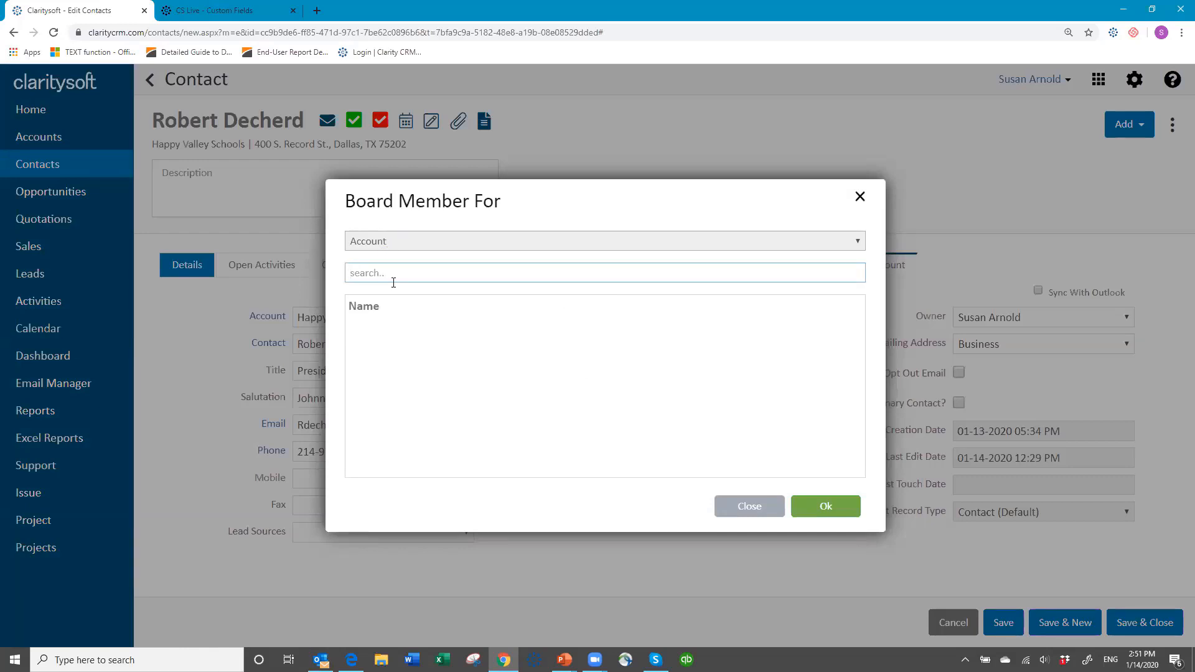
text(lake)
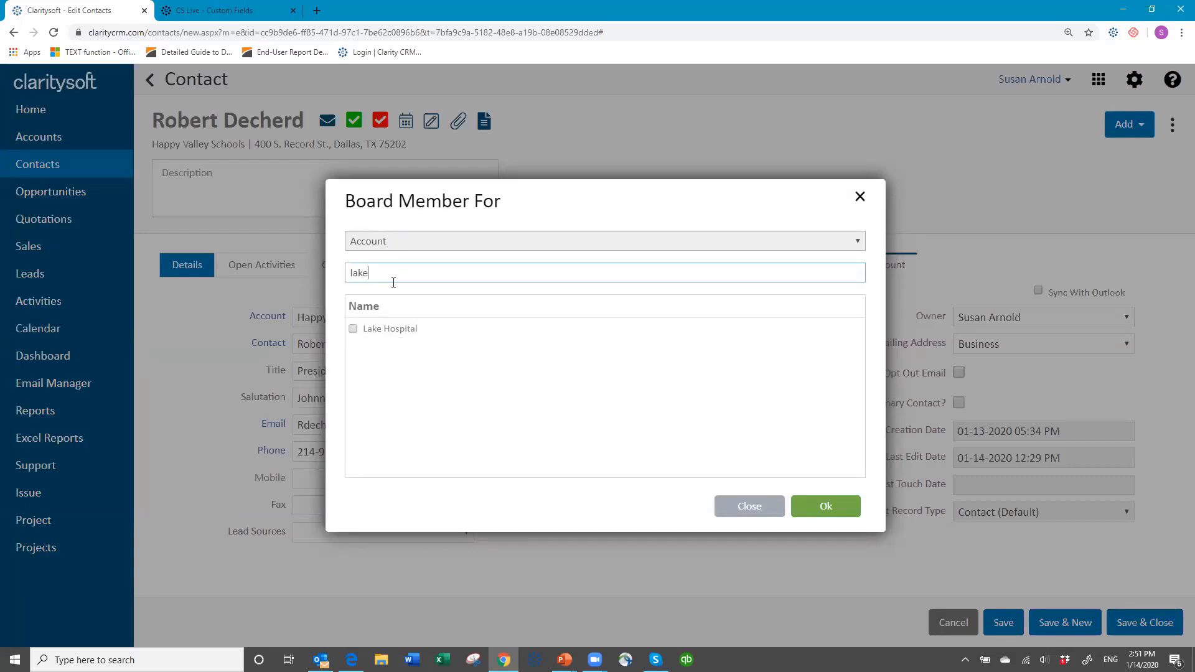
click(353, 330)
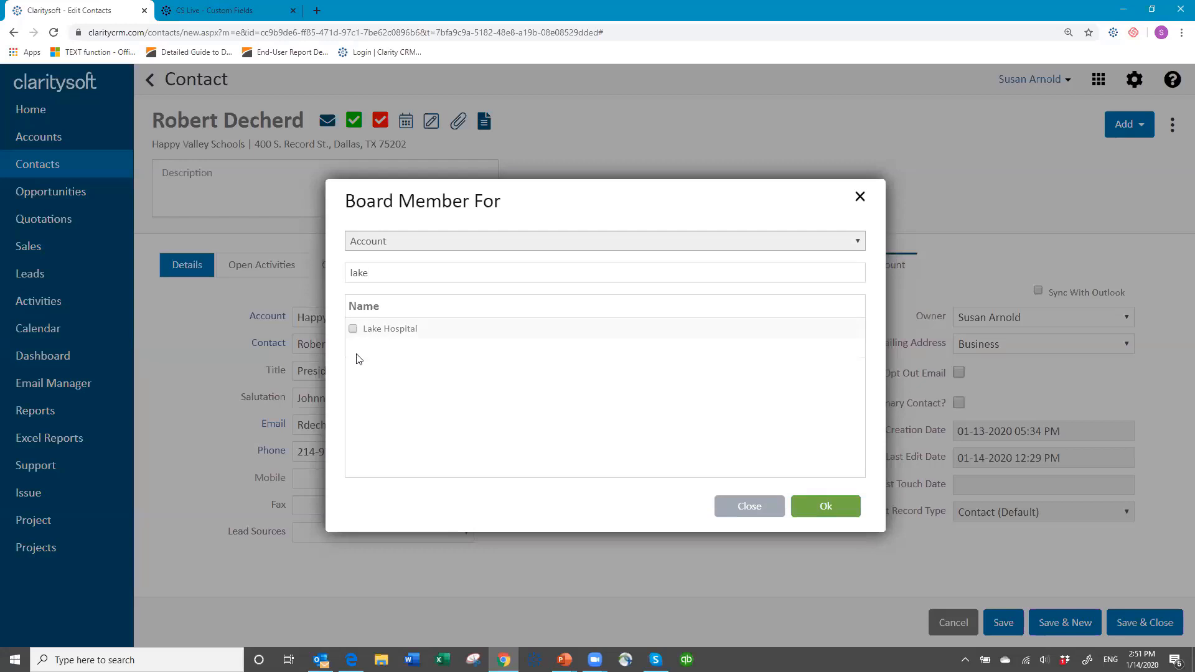
click(822, 507)
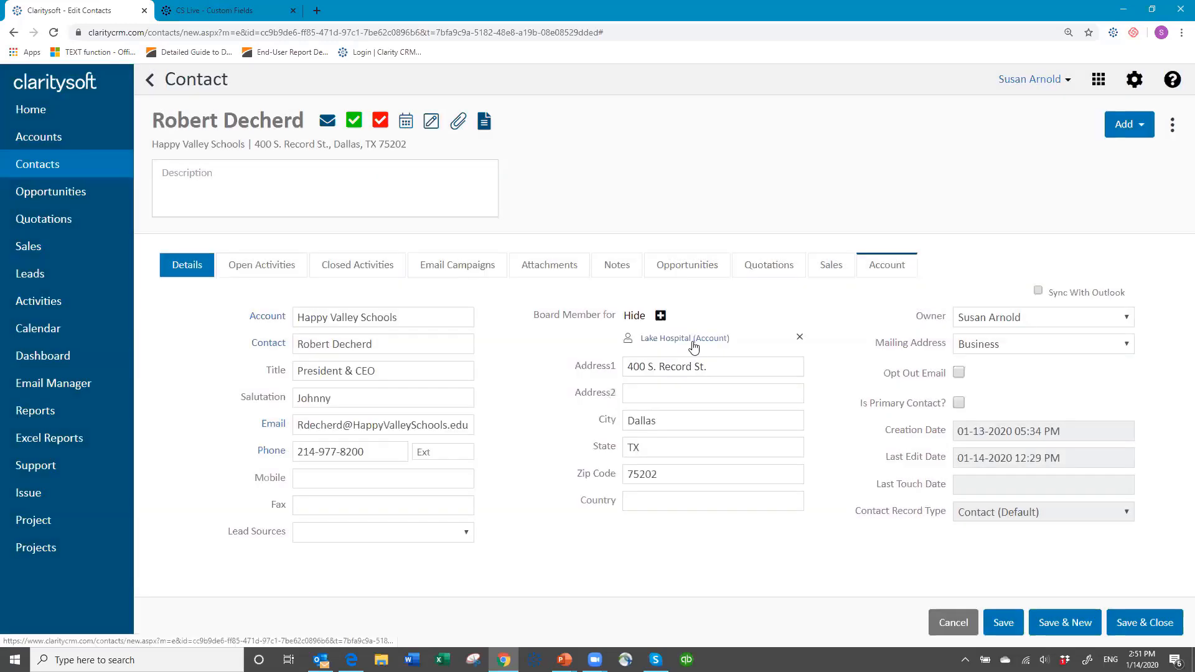
click(1134, 623)
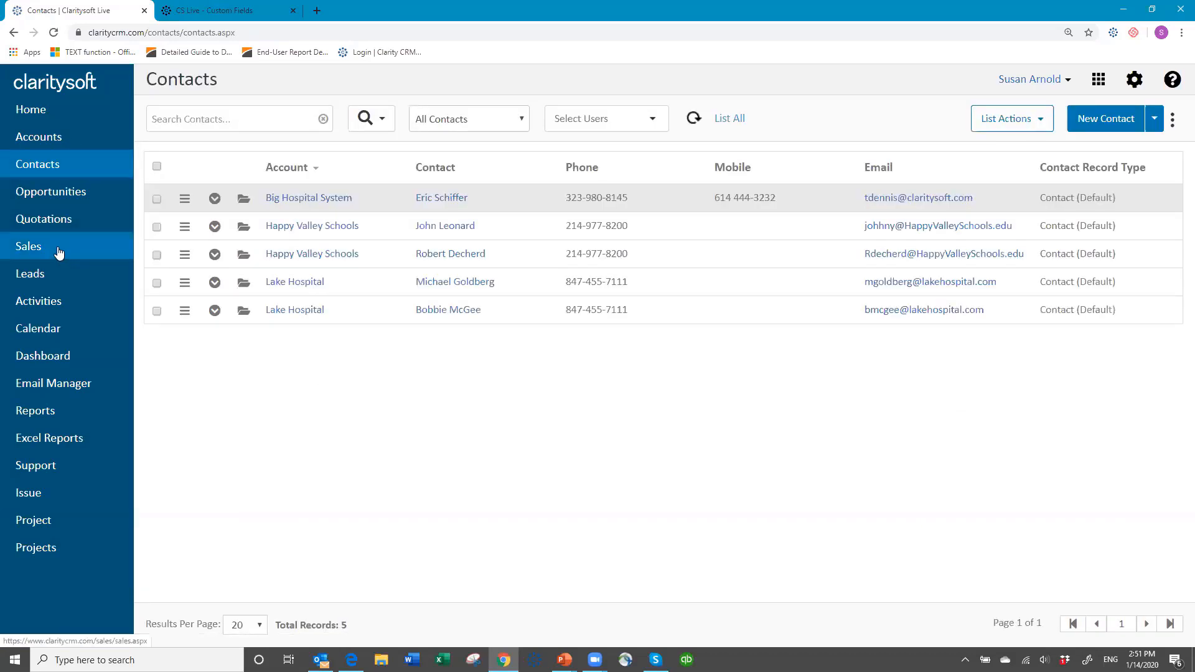
- Open the Lake Hospital account and expand its Board Members list to review the linked contacts
click(36, 142)
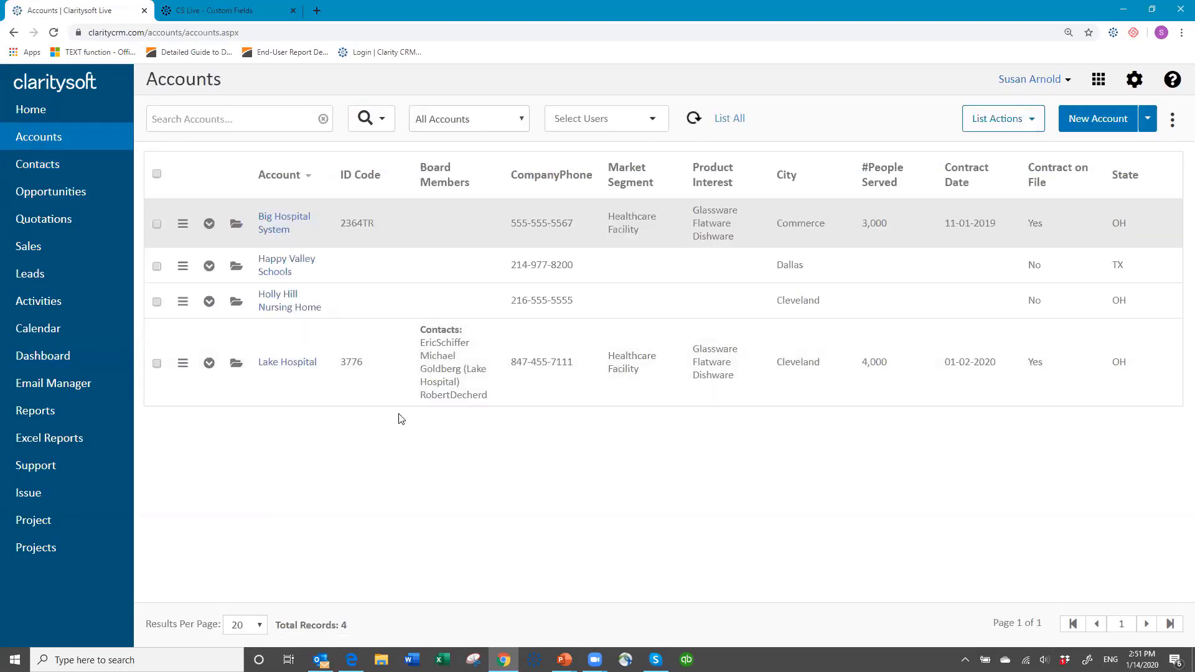
click(236, 366)
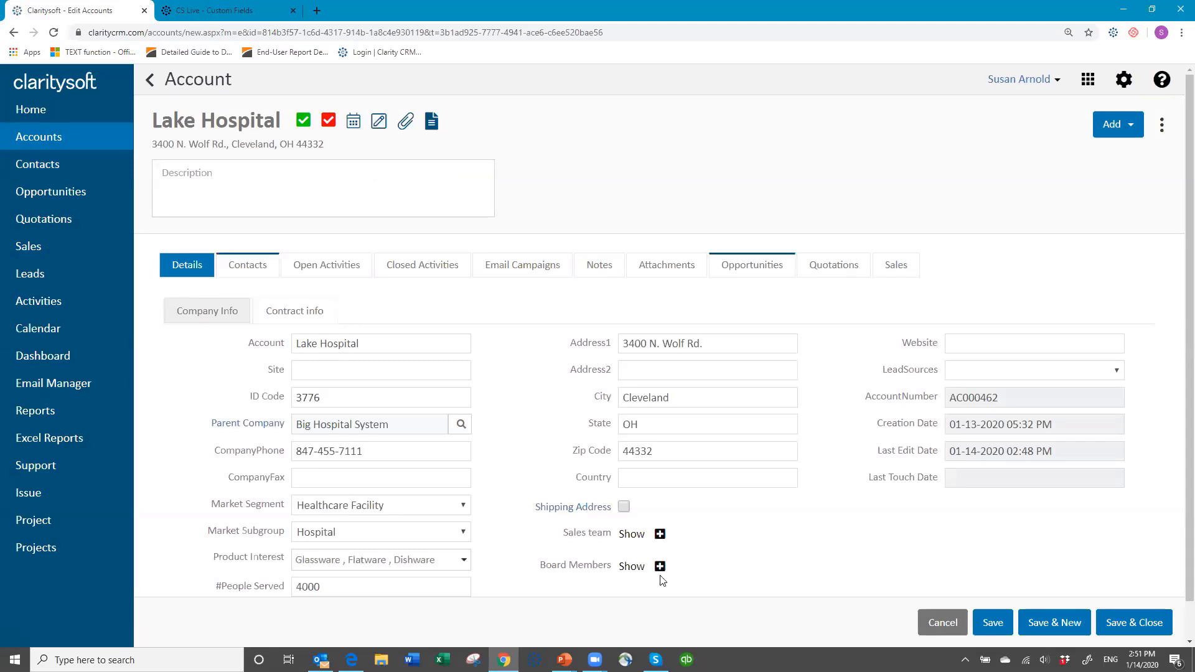
click(633, 566)
scroll(844, 519, down, 1)
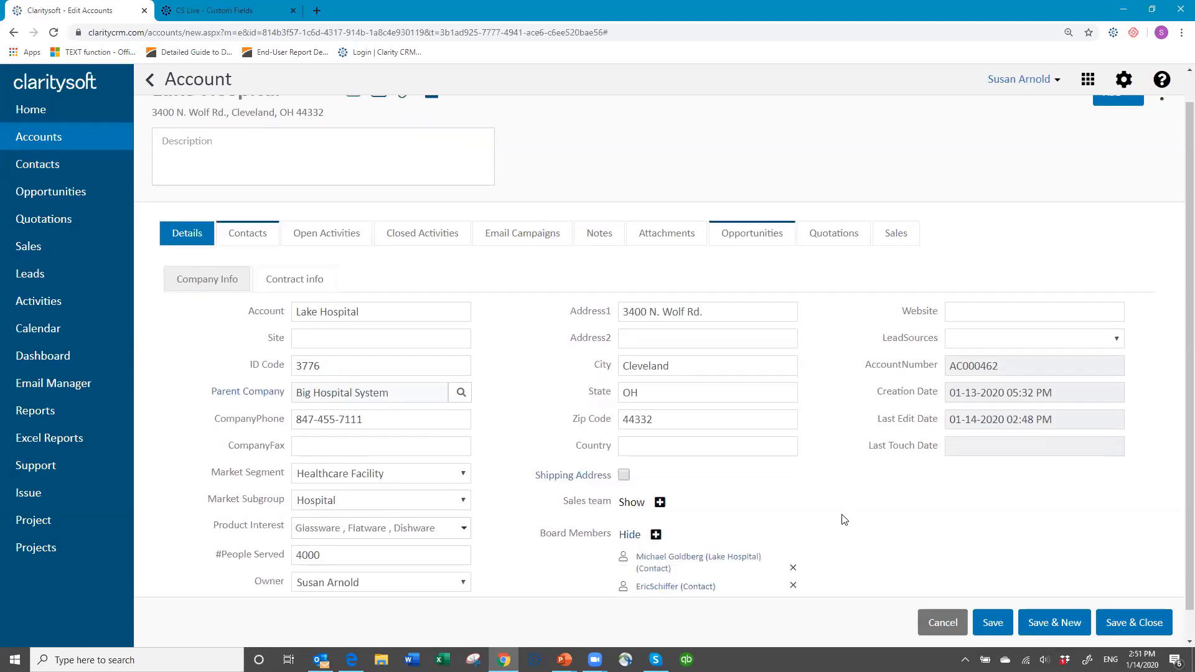
- Review the Board Members list on the Lake Hospital account, collapse it, and save and close the record
scroll(844, 520, down, 1)
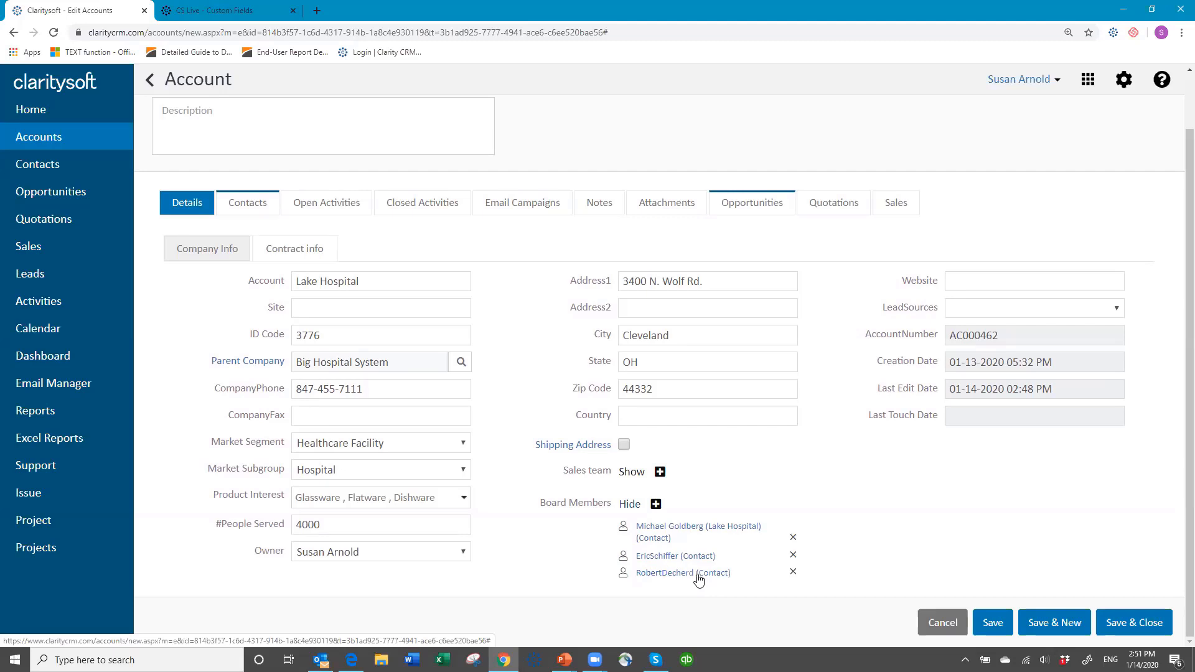
click(629, 505)
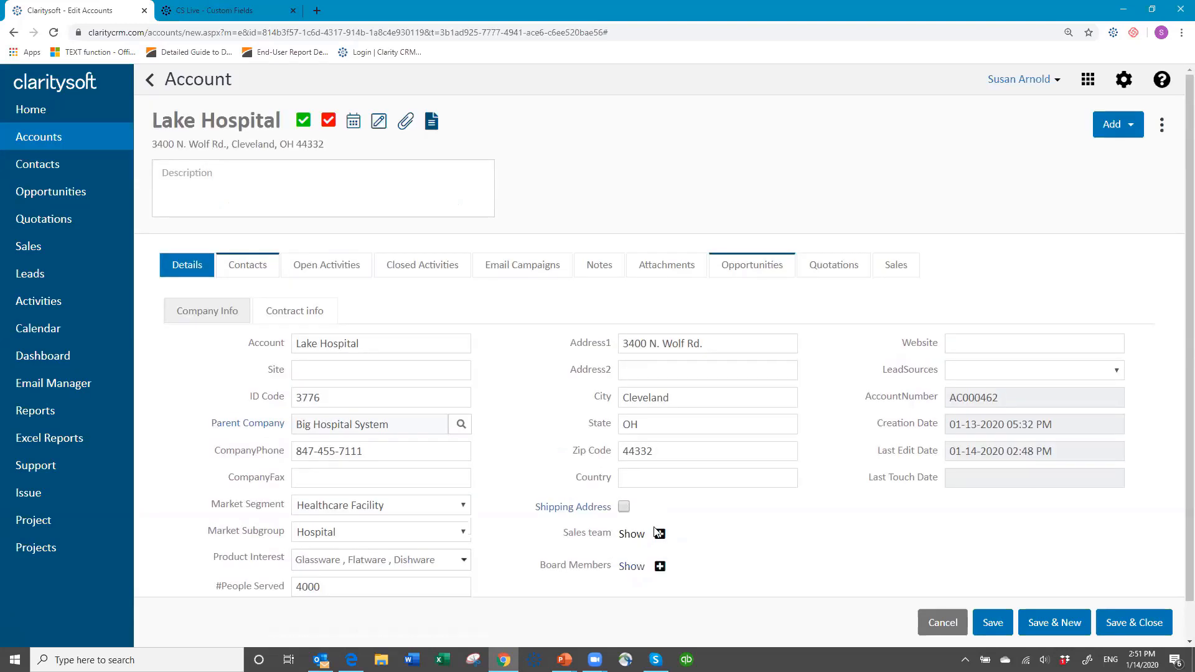
click(1132, 626)
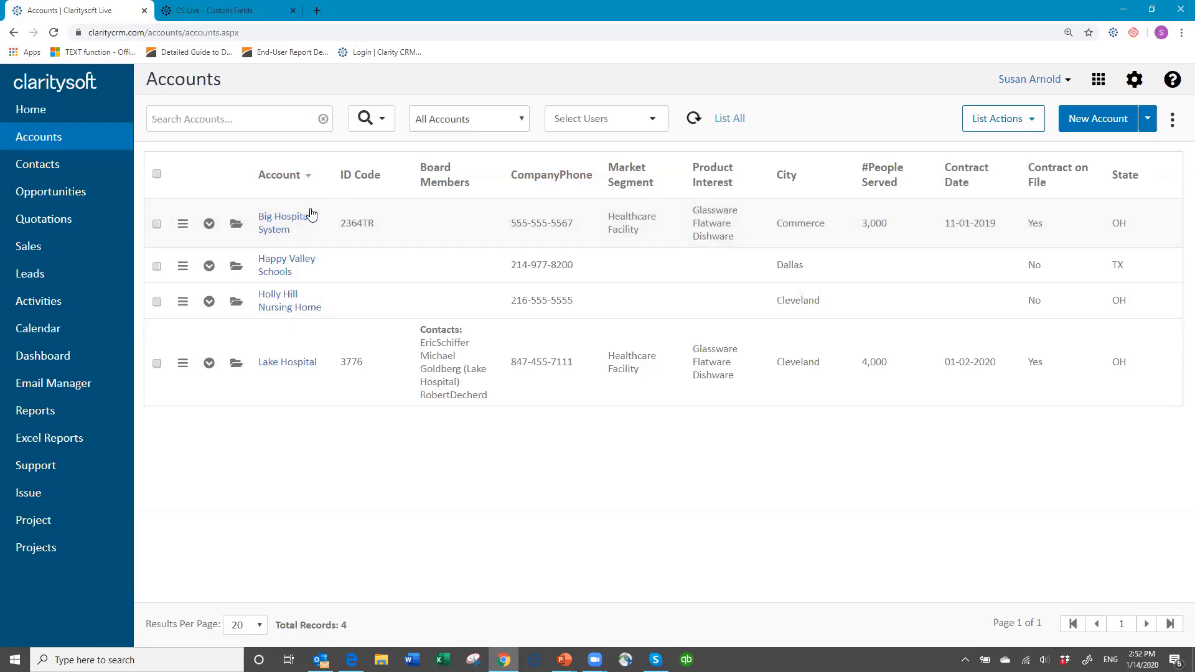
- Start an advanced search of the contacts with a standard filter on the Board Member for field
click(47, 170)
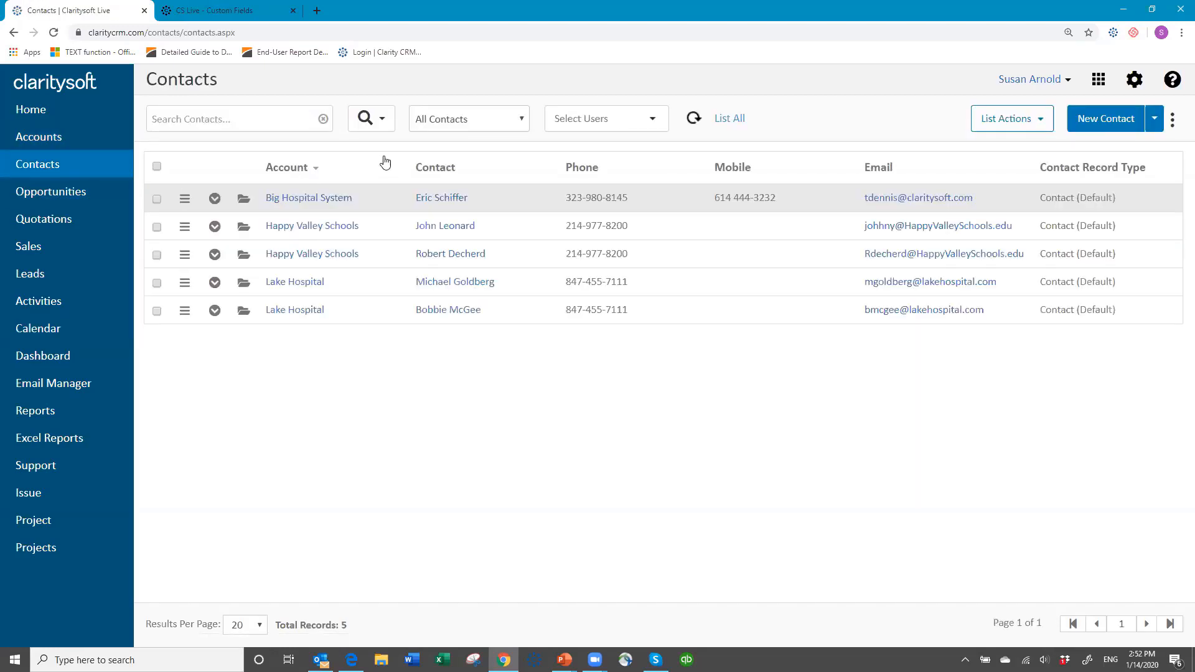
click(382, 120)
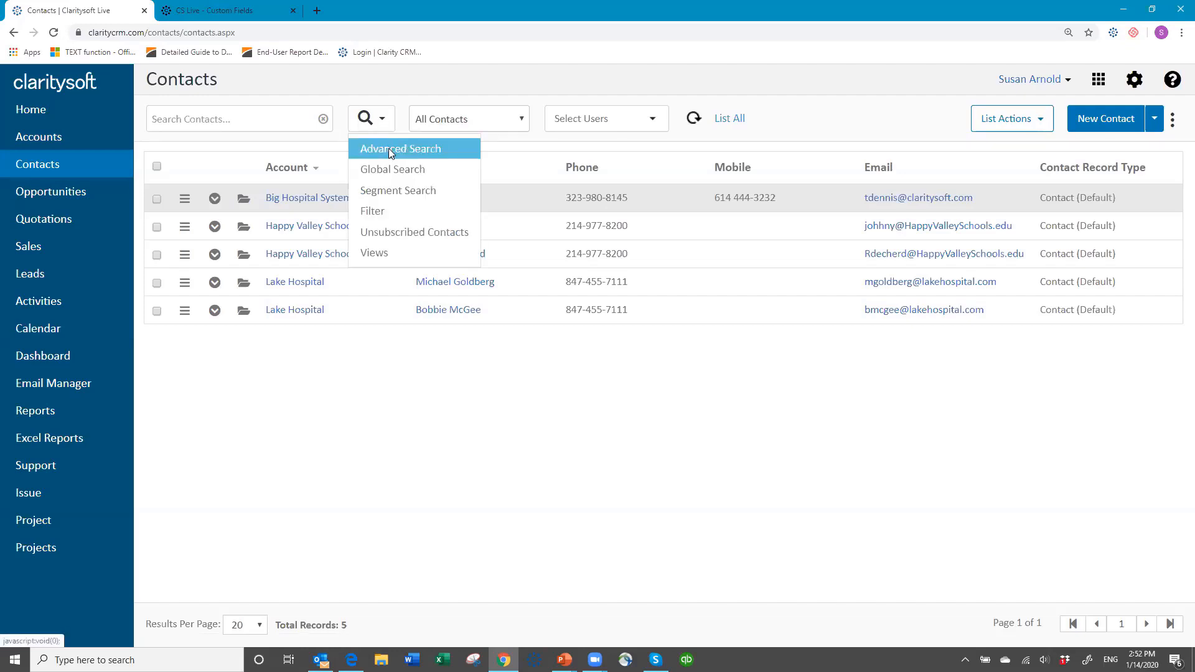
click(390, 150)
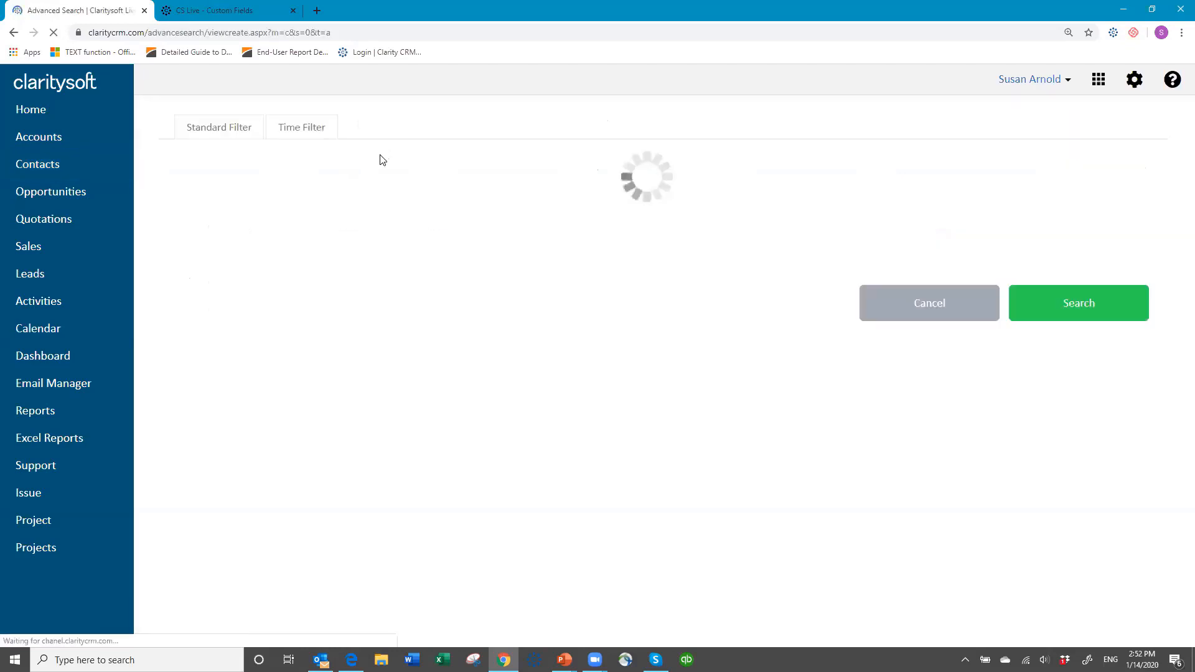
click(305, 129)
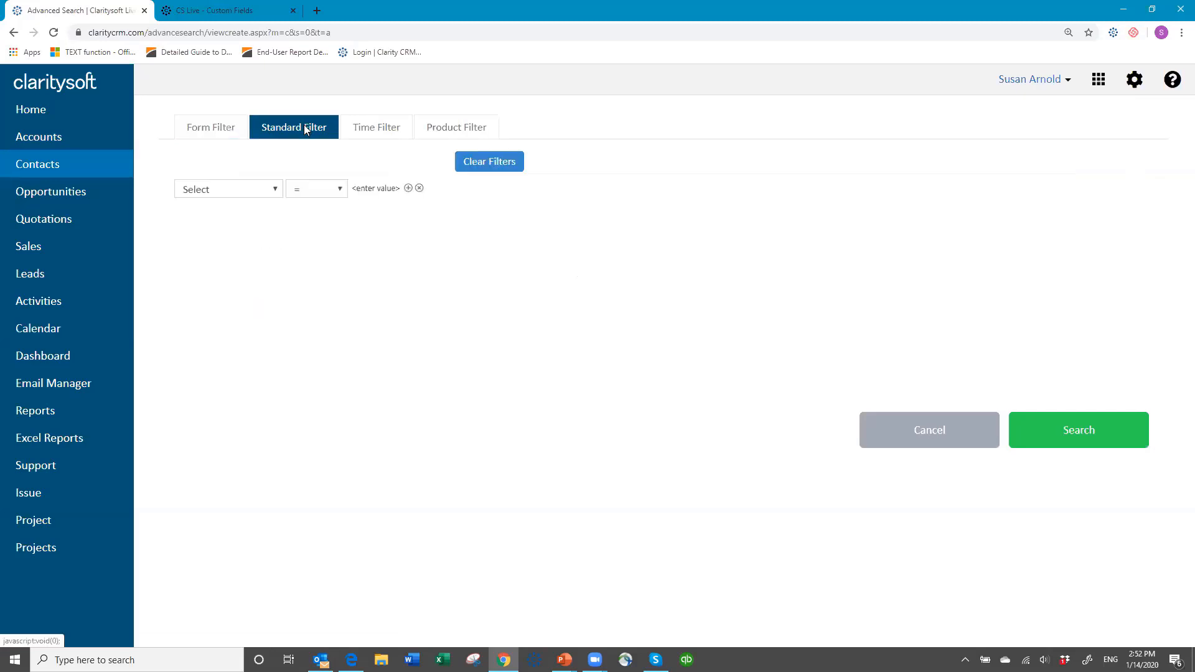
click(278, 189)
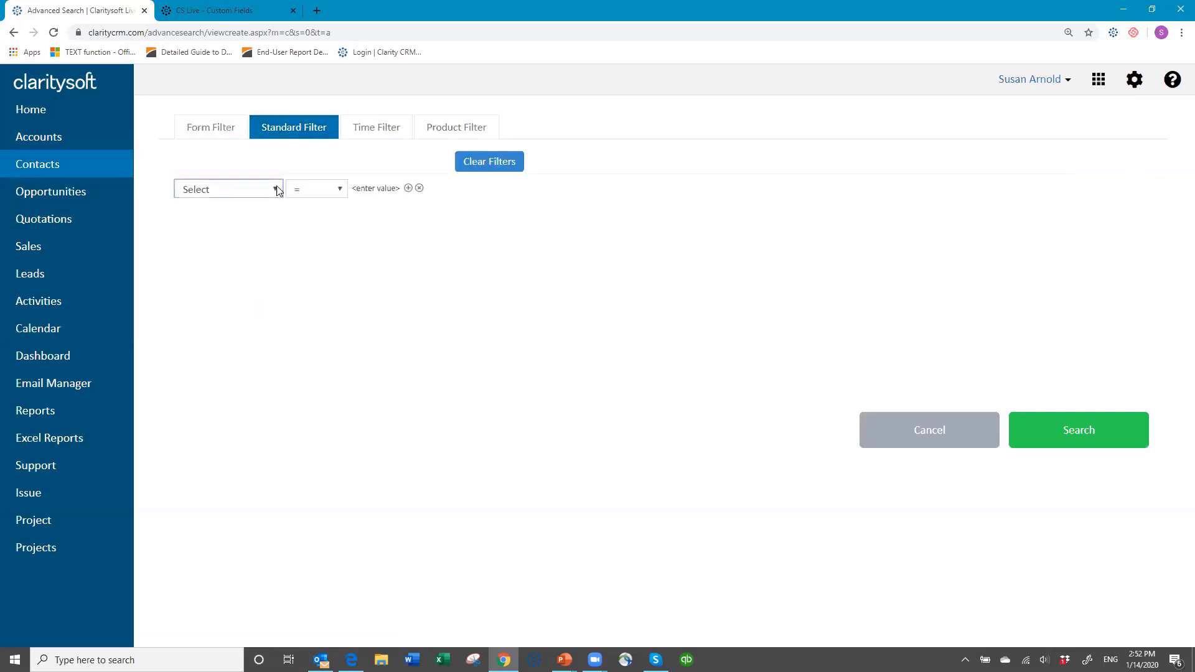
scroll(280, 400, down, 3)
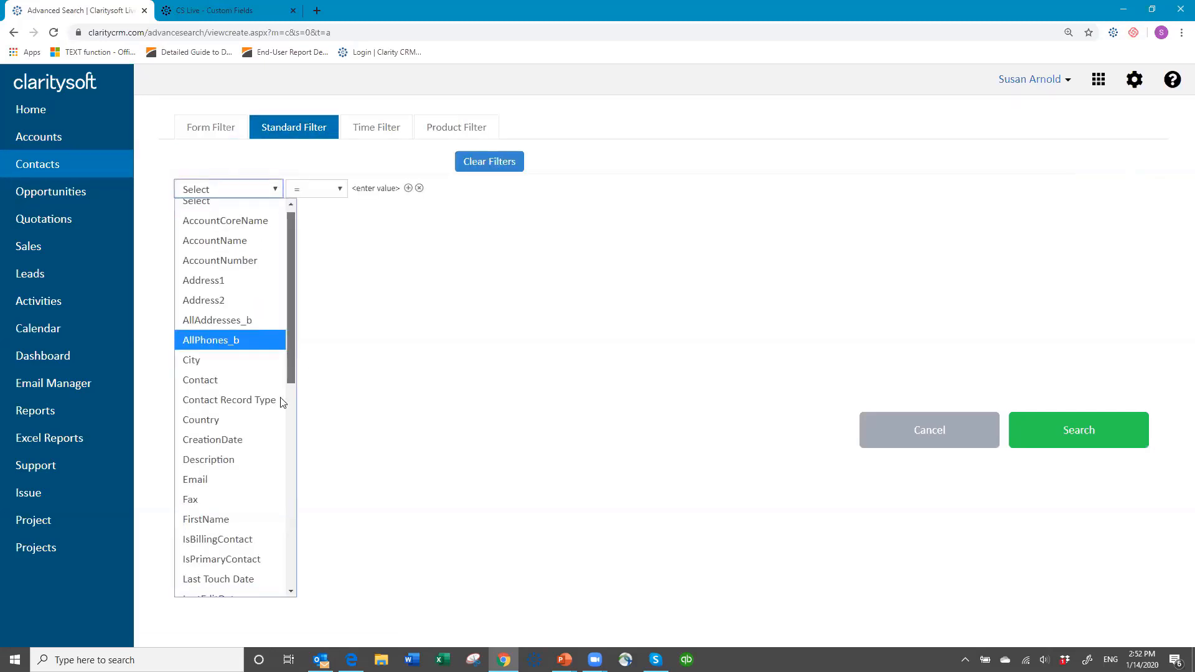
scroll(277, 487, down, 7)
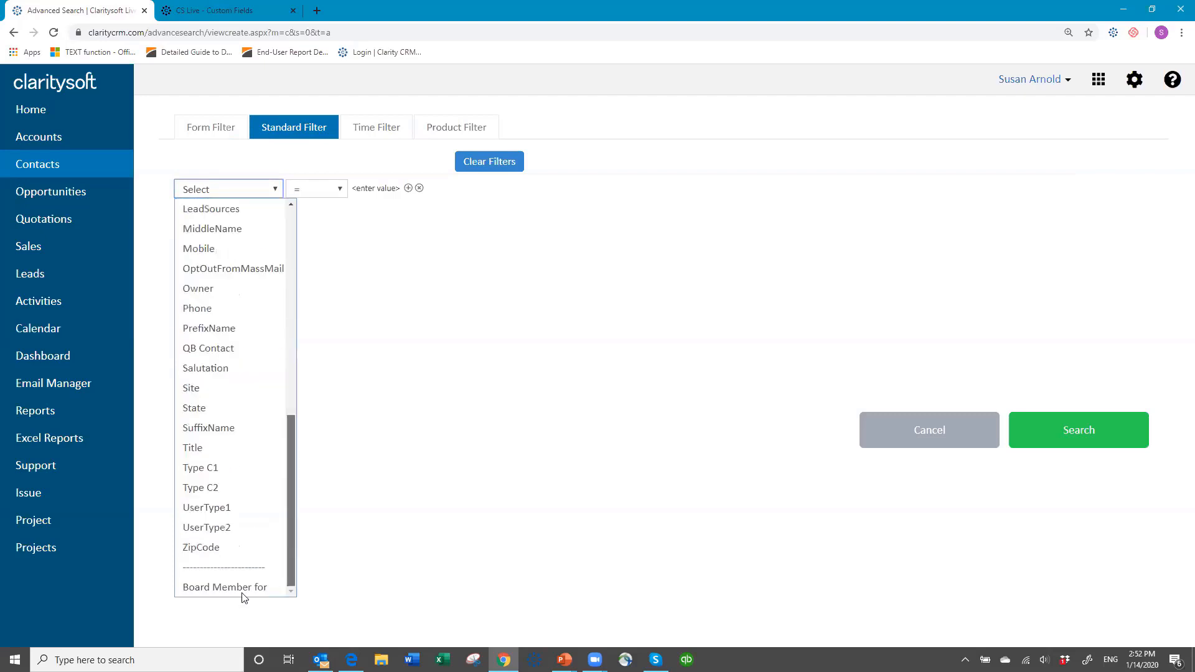
click(230, 587)
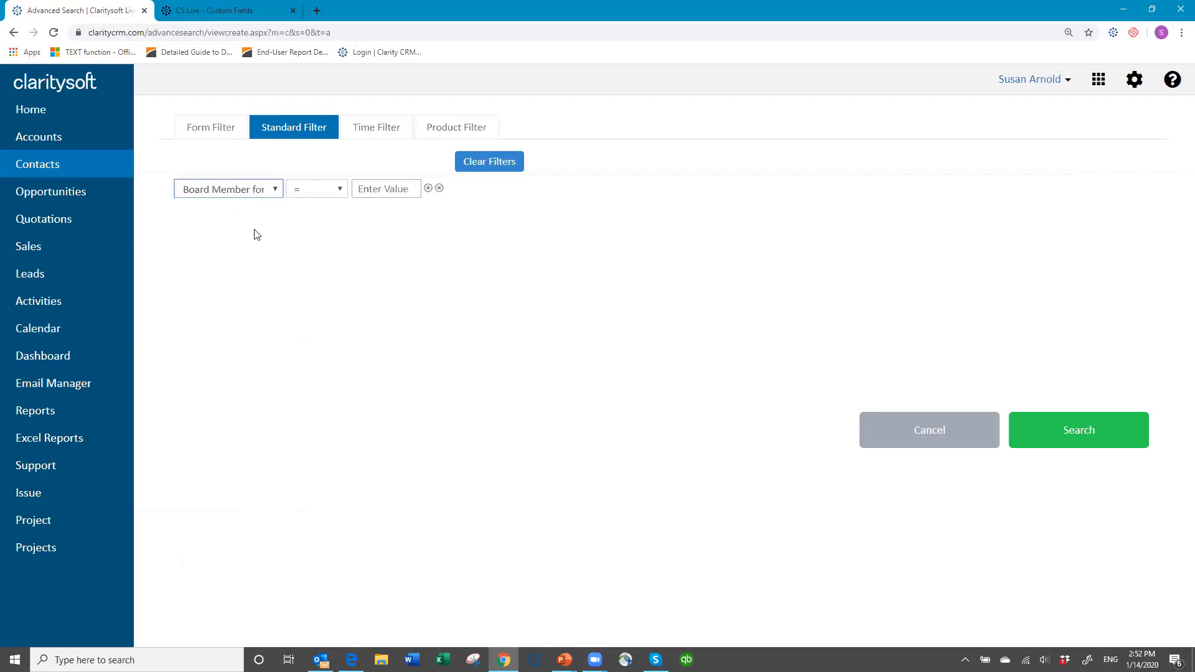
- Set the Board Member for filter to Contains "lake" and run the search
click(341, 190)
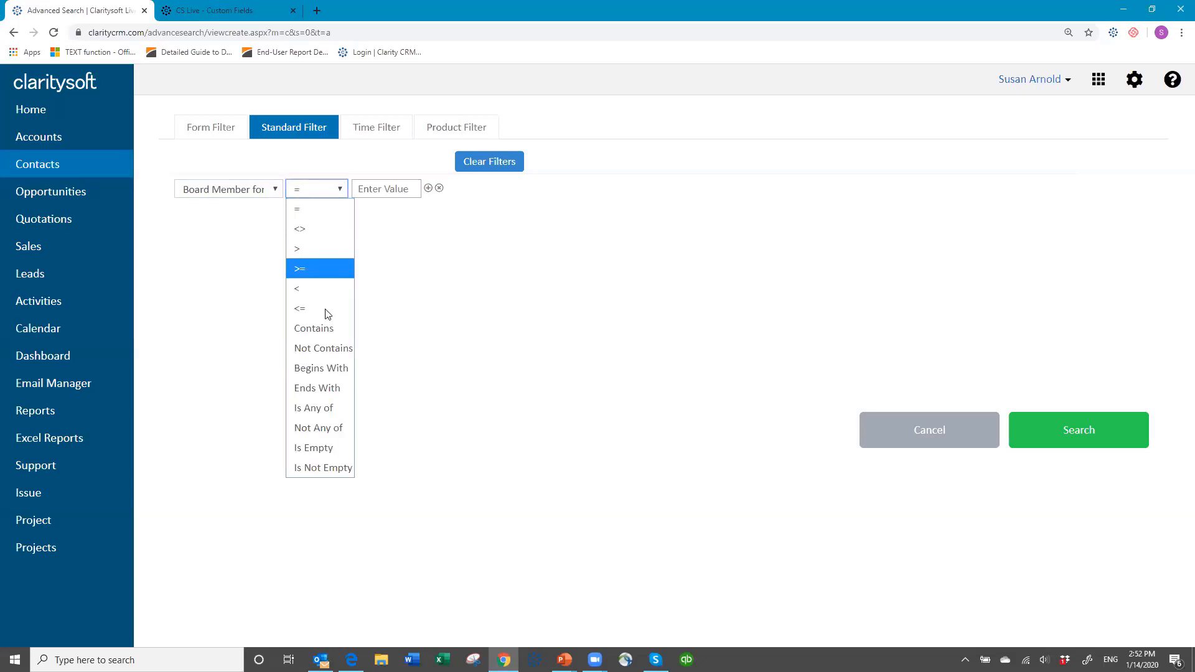
key(Return)
click(379, 192)
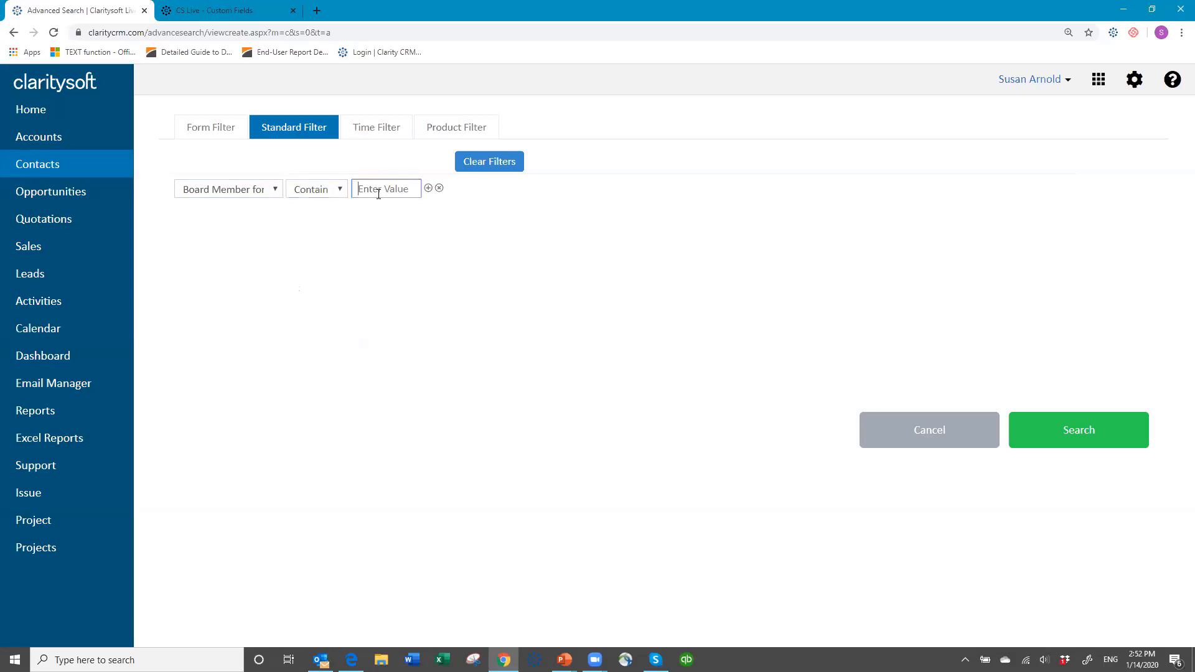
text(lake)
click(1083, 440)
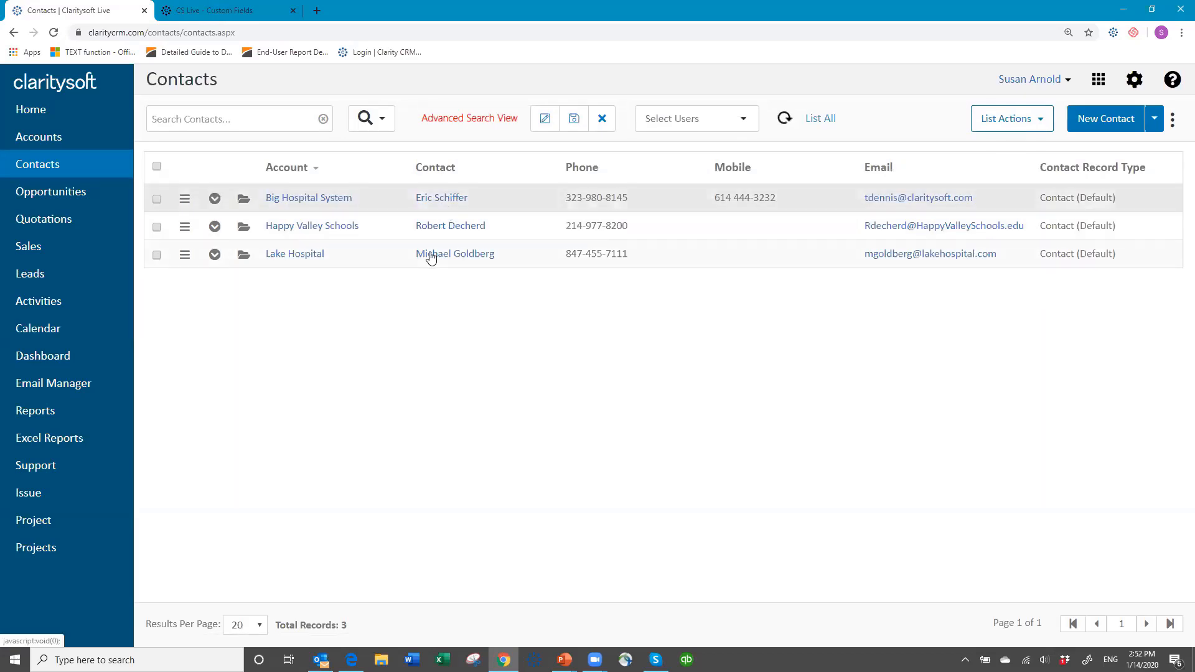
- Add Board Member for to the visible contact list columns, between Contact and Phone, and apply the column settings
click(1173, 120)
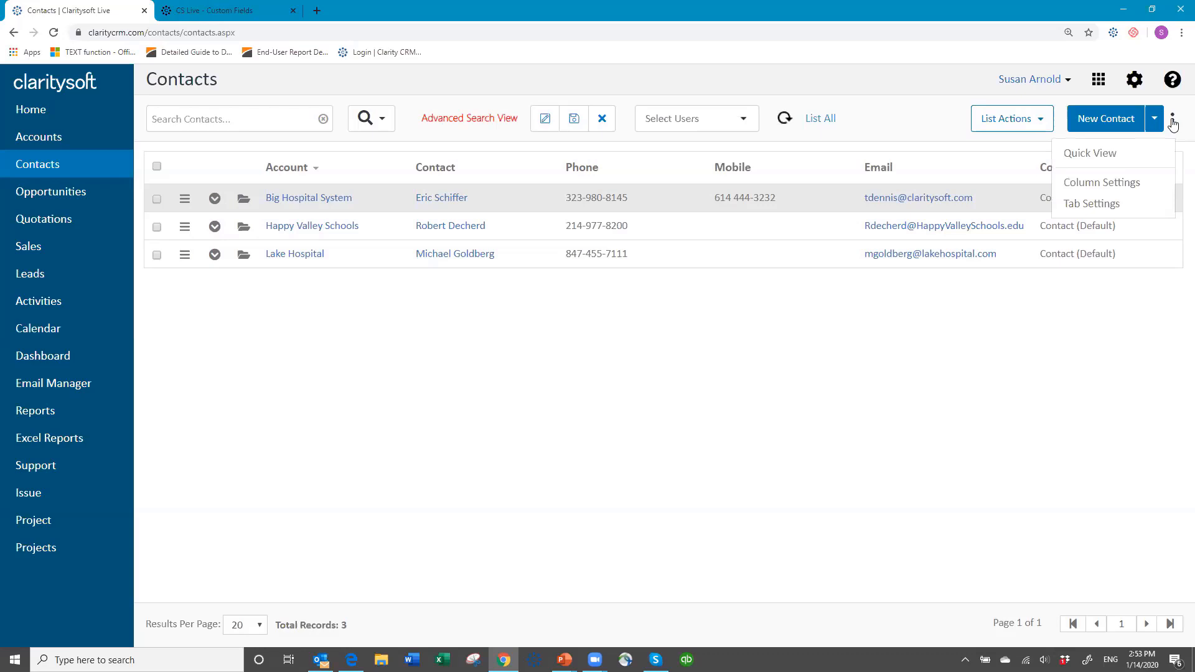
click(1104, 182)
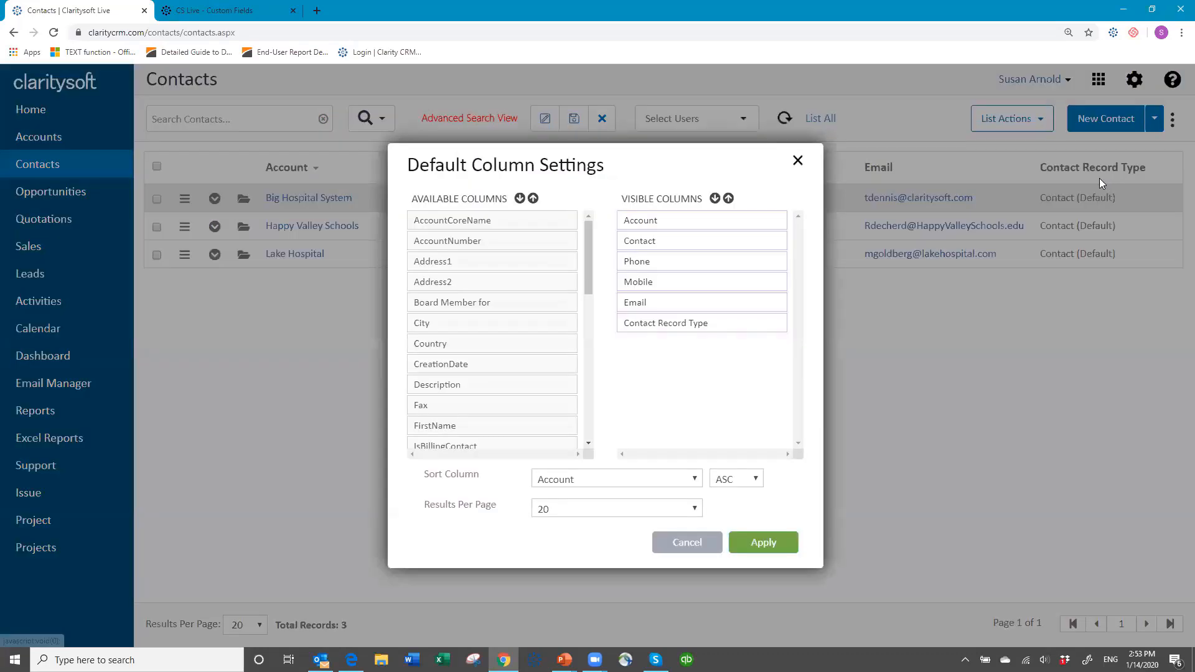
drag(486, 305, 655, 262)
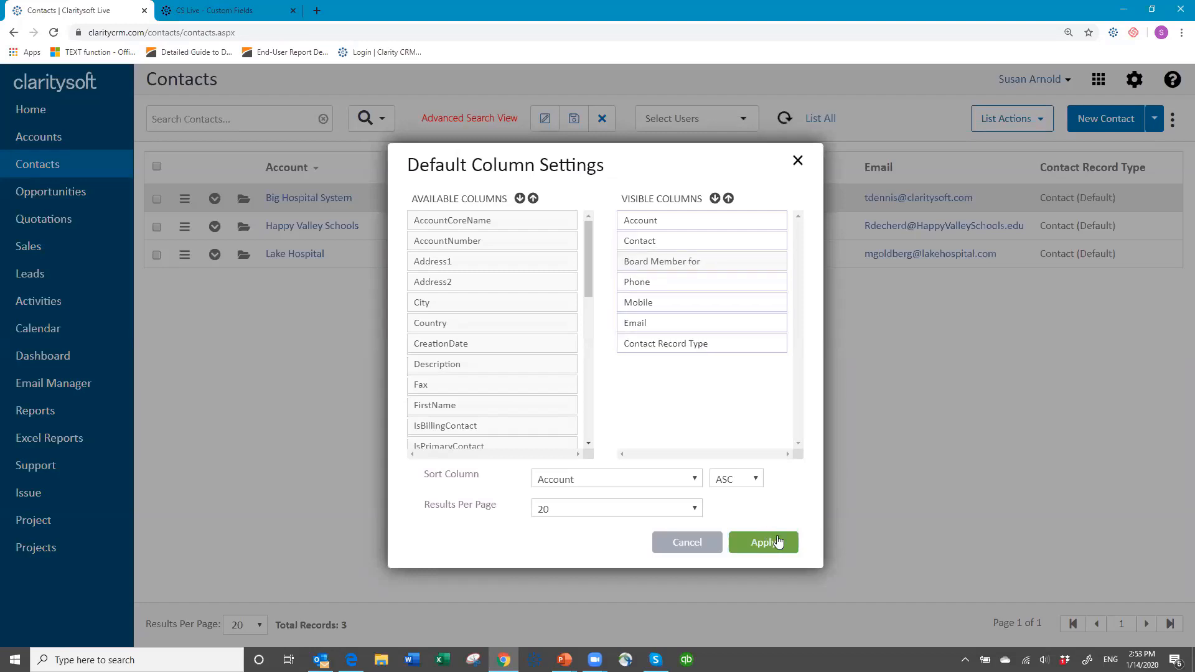
click(775, 543)
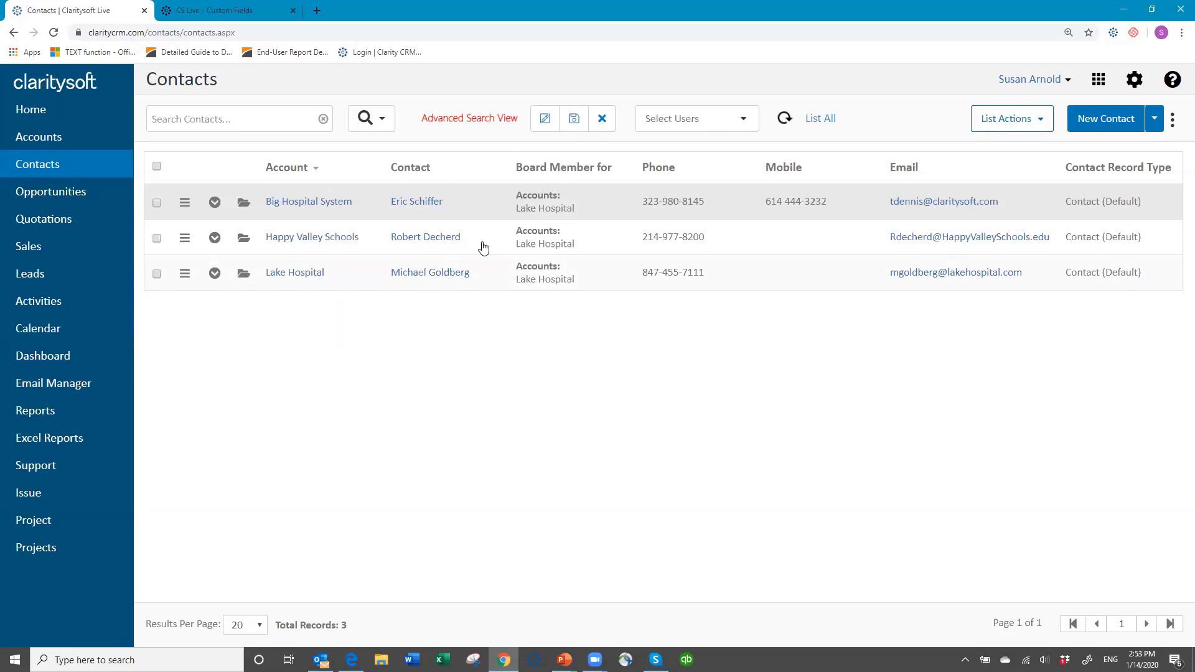
- Save the advanced search as a new view named "Lake Hospital Board members"
click(573, 120)
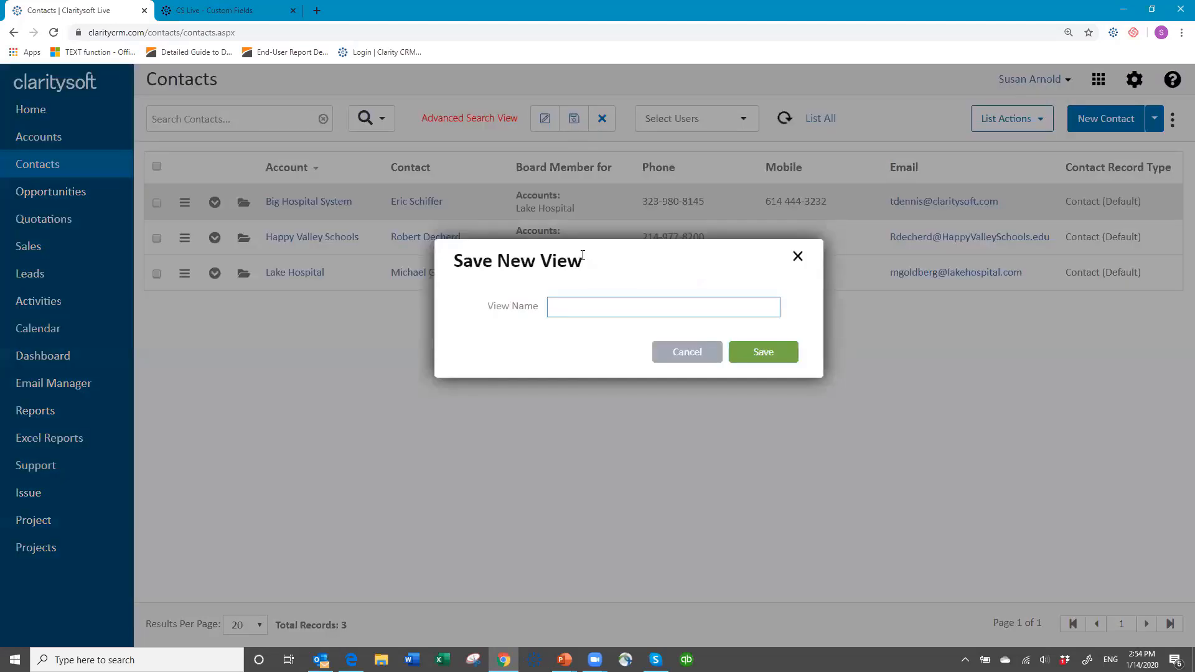
text(Lake Hospital Board members)
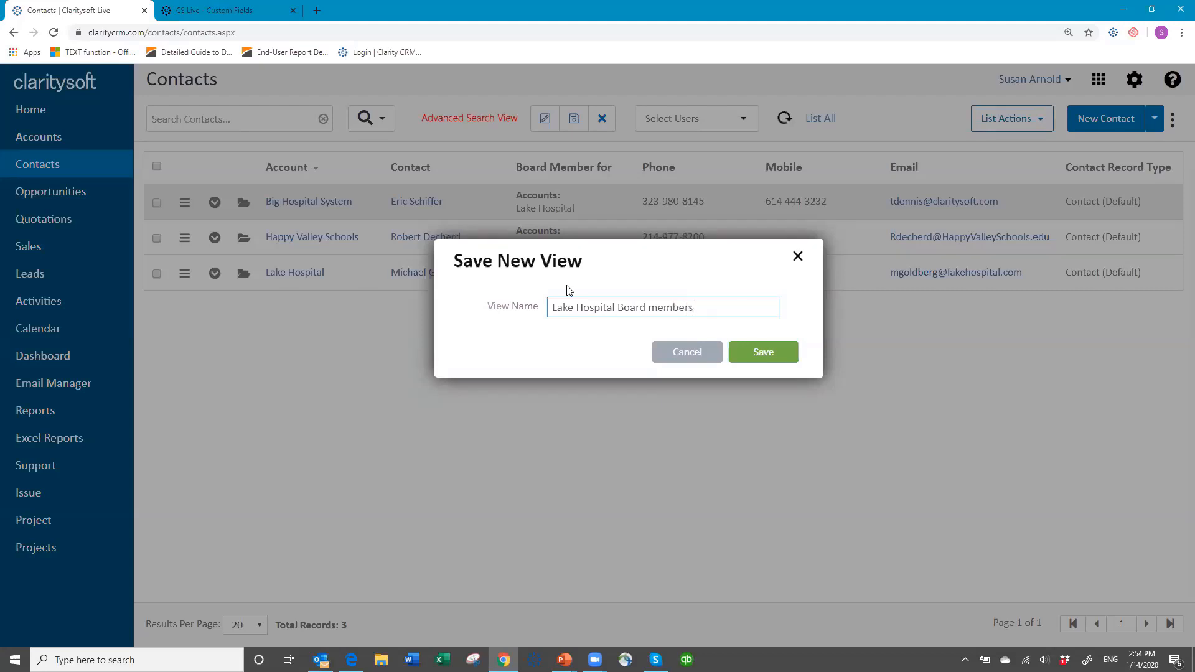
click(756, 353)
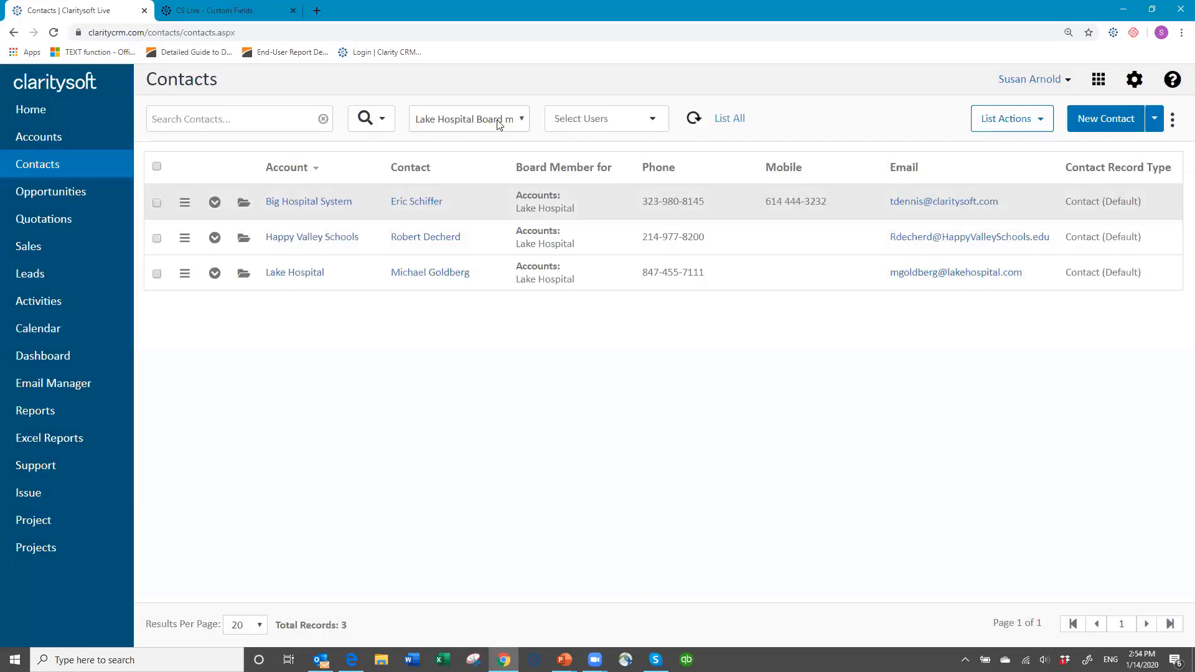
- Switch the contact list to All Contacts and back to the Lake Hospital Board members view to compare them
click(522, 124)
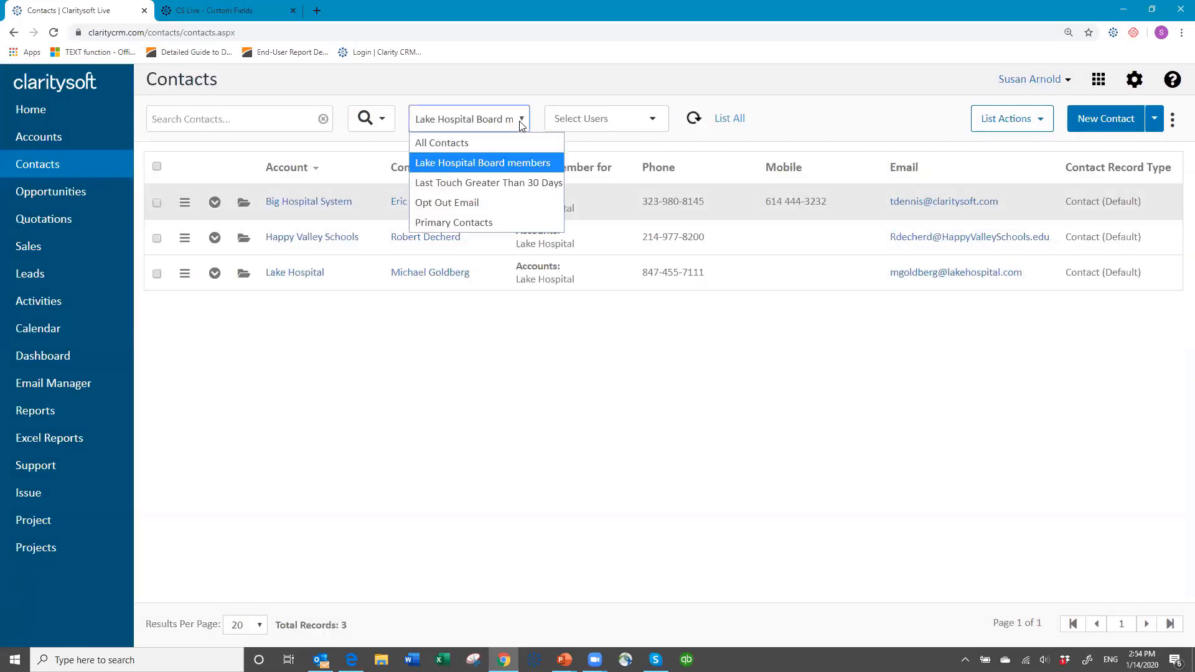
click(494, 144)
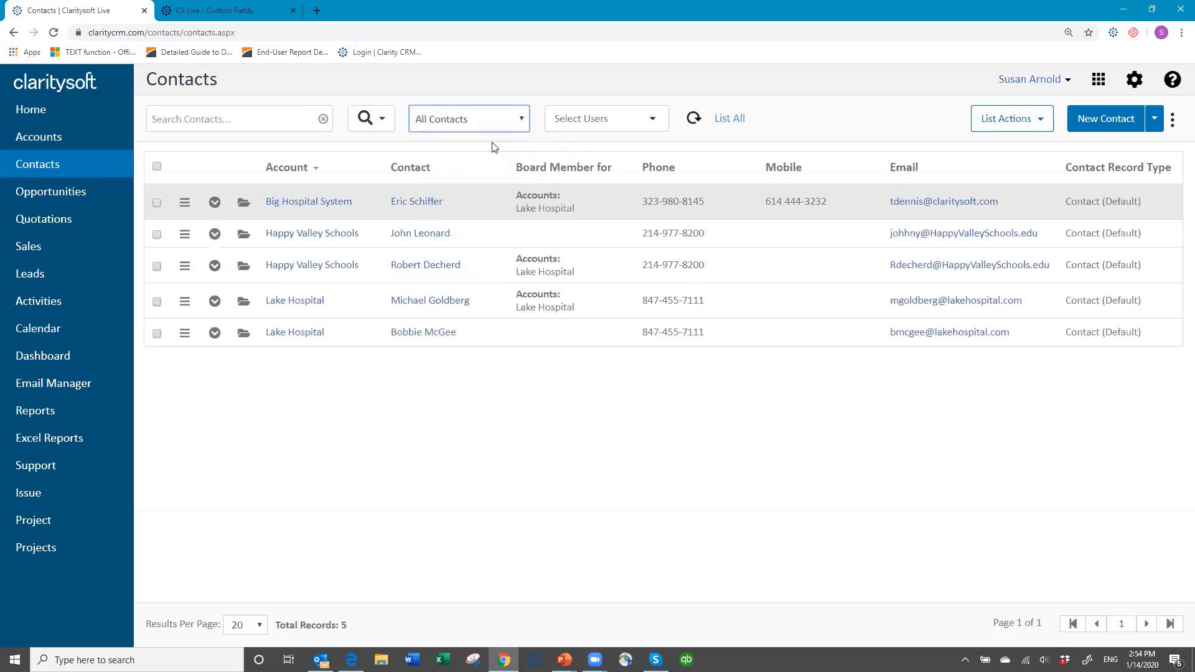
click(524, 124)
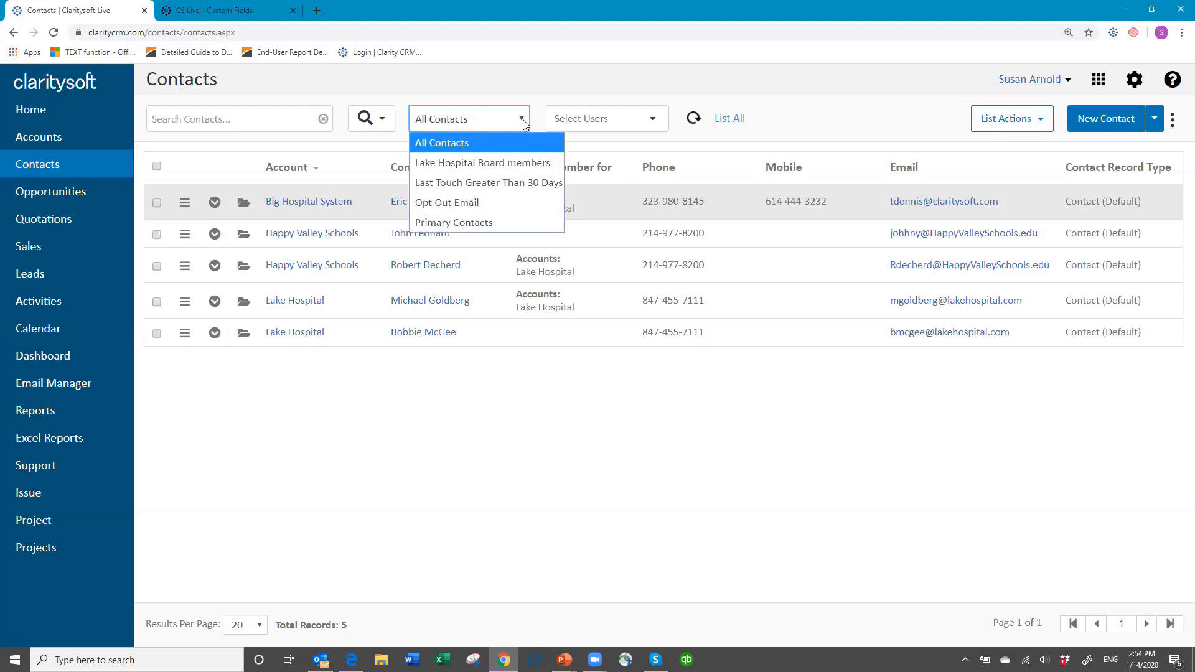
click(515, 163)
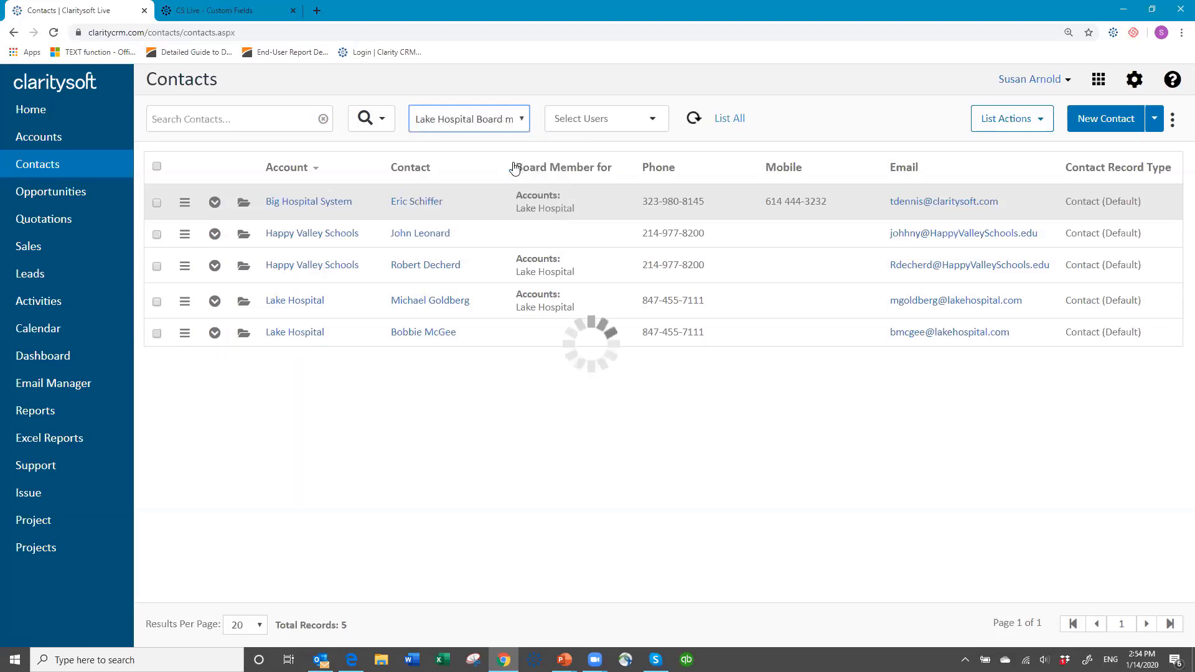
- Select all contacts in the Lake Hospital Board members view, start an email to the checked records, and cancel the message
click(158, 167)
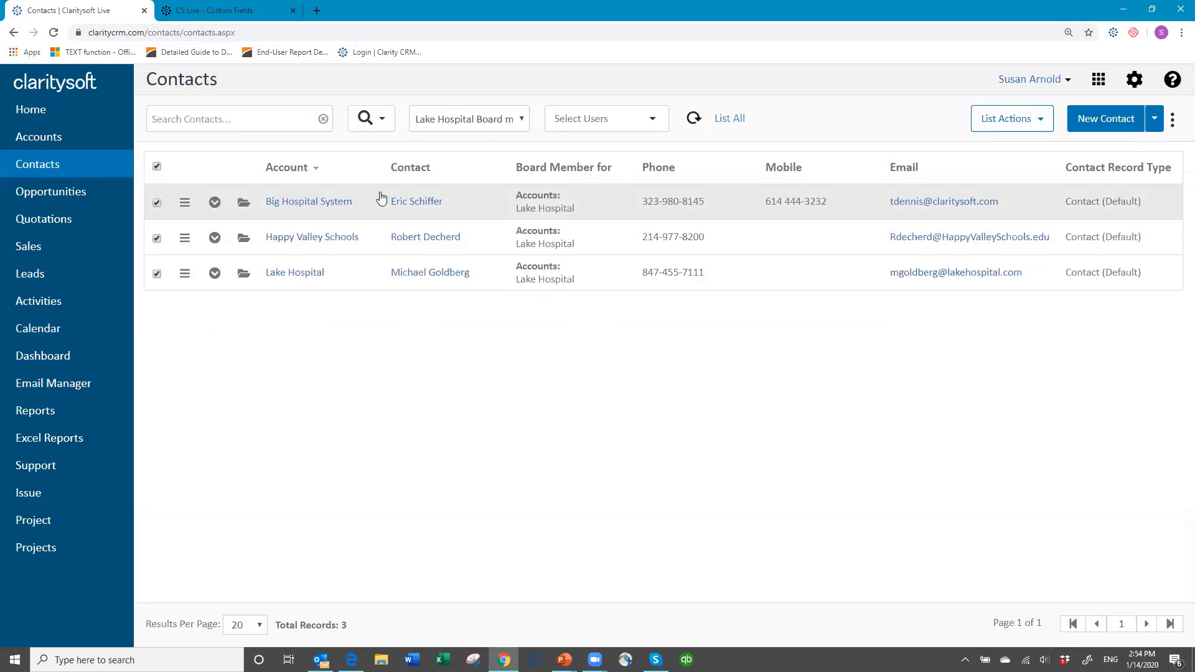
click(1043, 124)
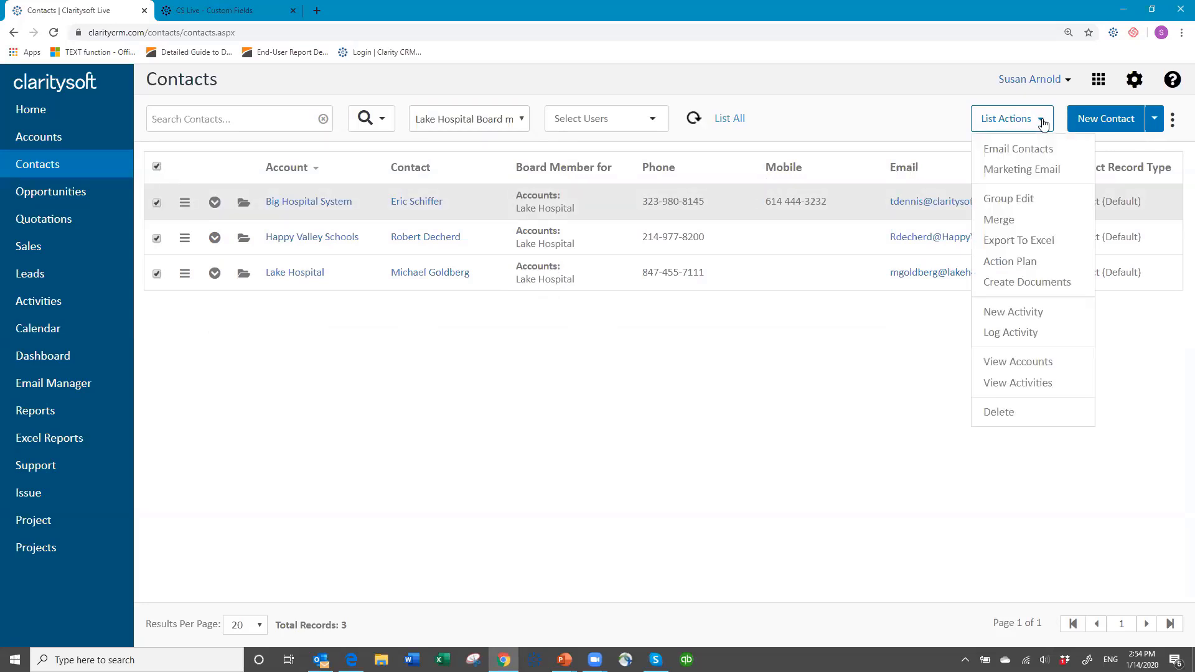
click(1021, 147)
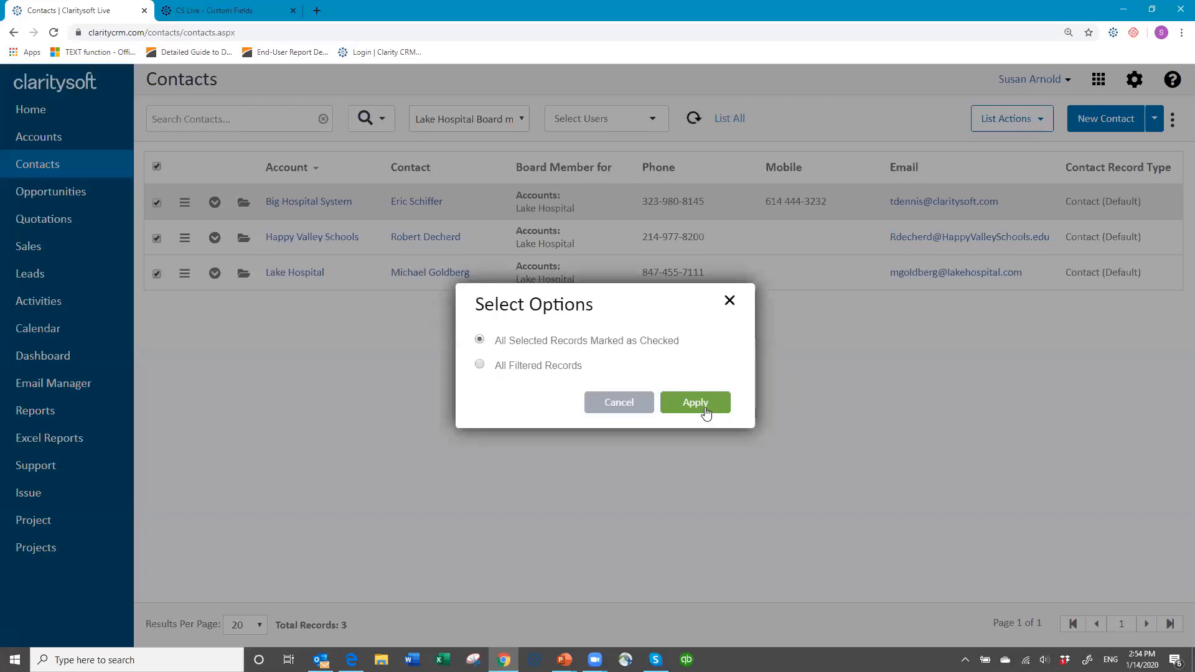
click(705, 409)
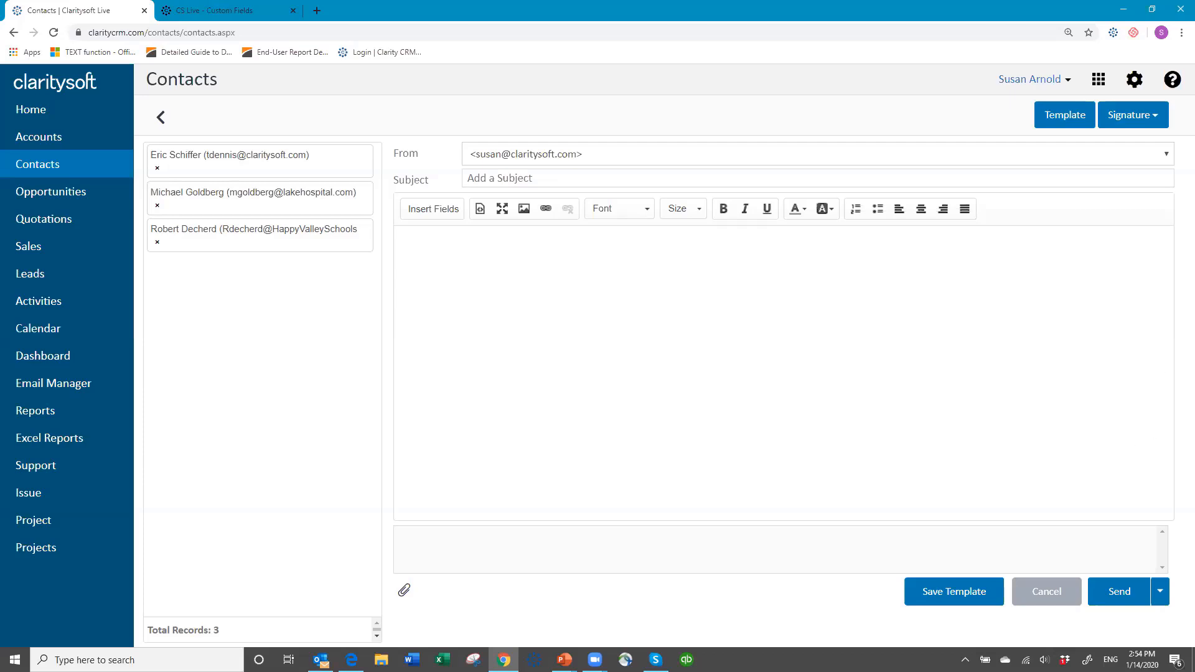
click(1046, 598)
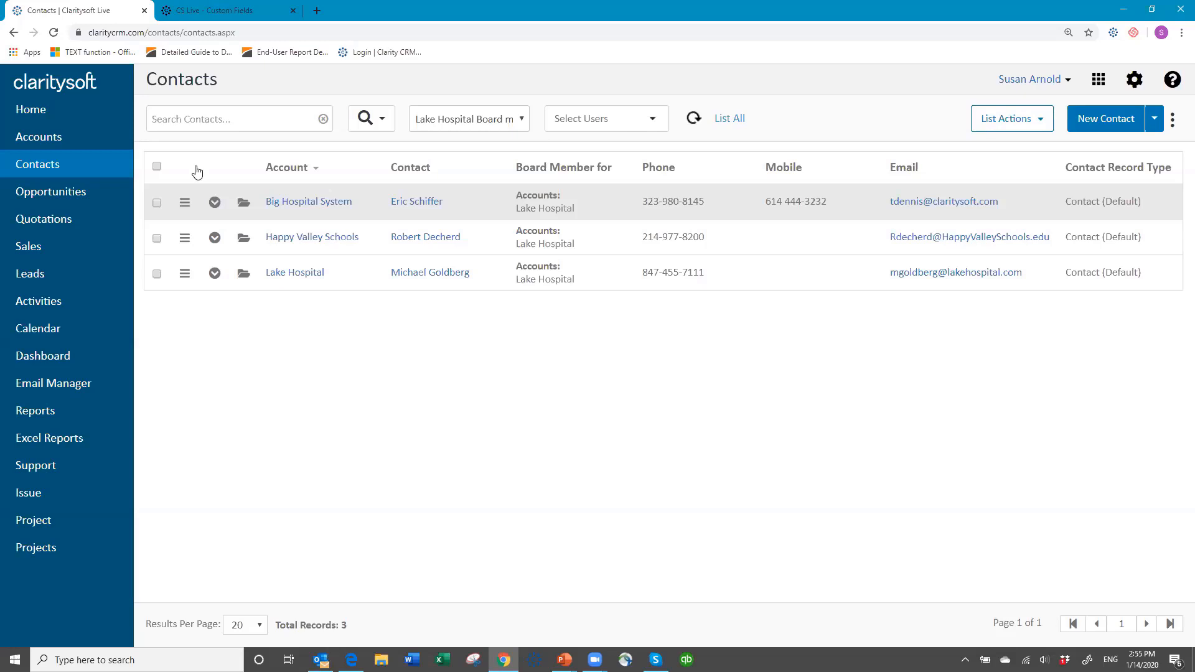
- Set the contact list view to All Contacts
click(523, 119)
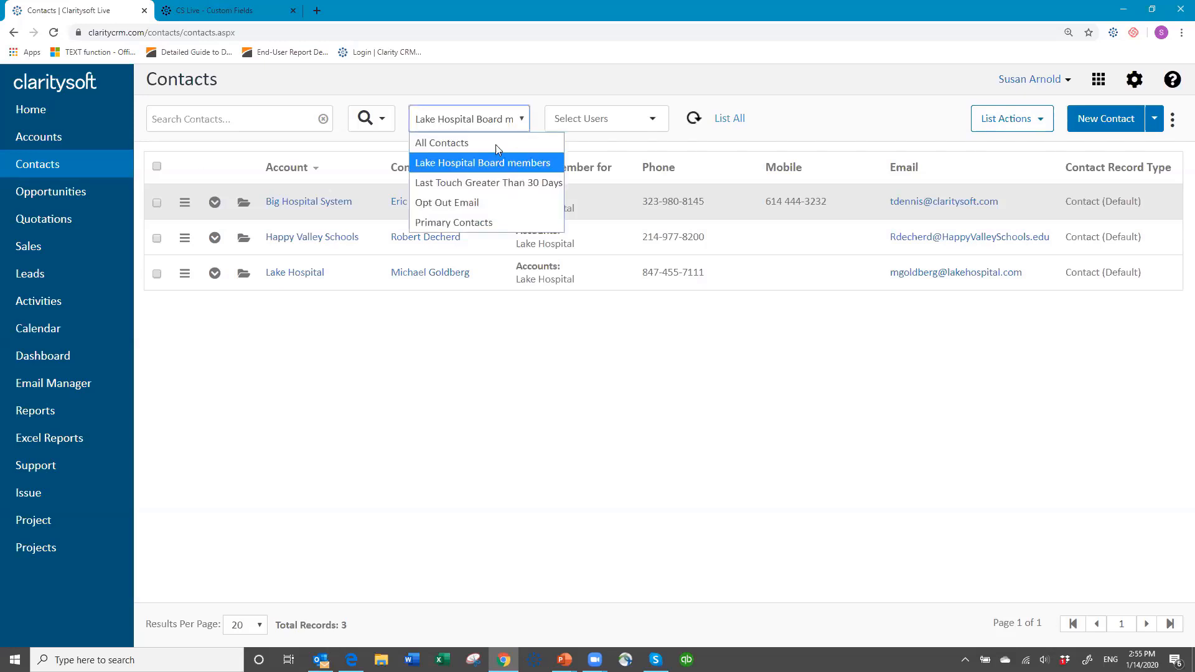
click(493, 143)
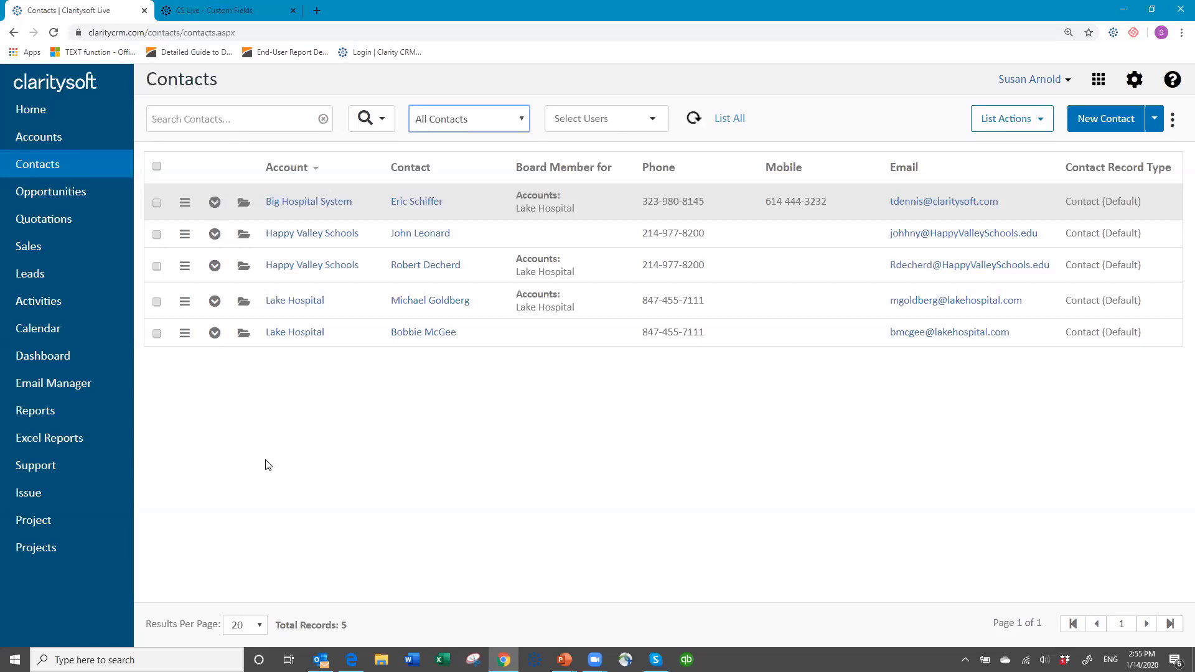
- Open the Lake Hospital opportunity to review its details, then save and close the record
click(63, 194)
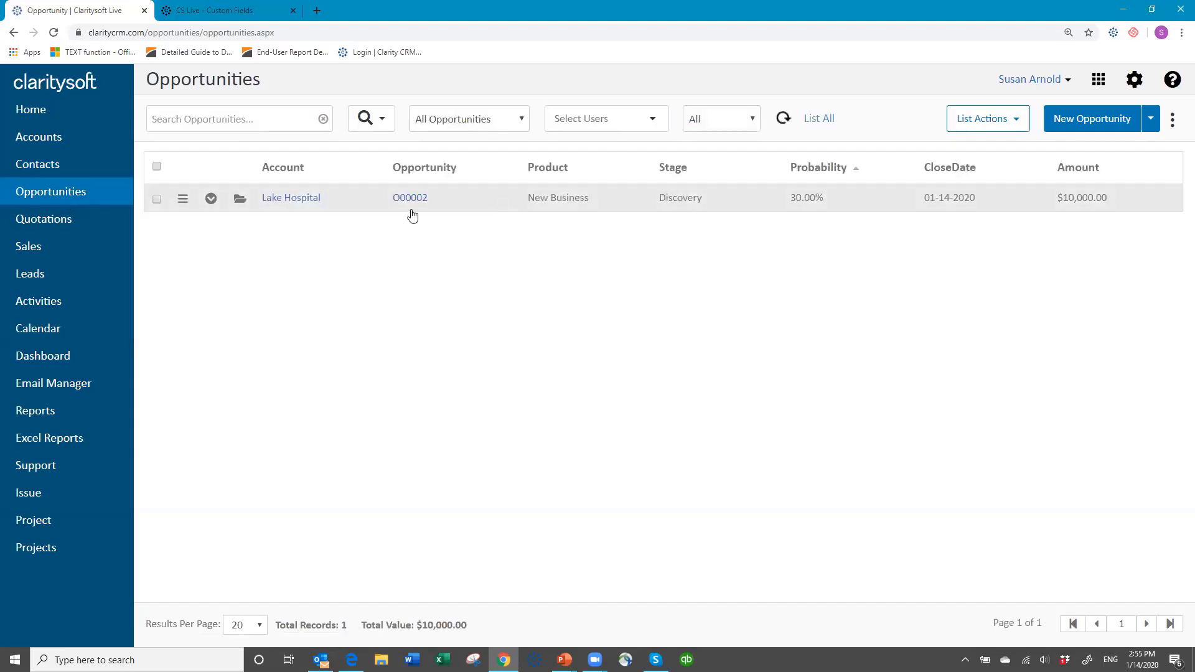
click(245, 200)
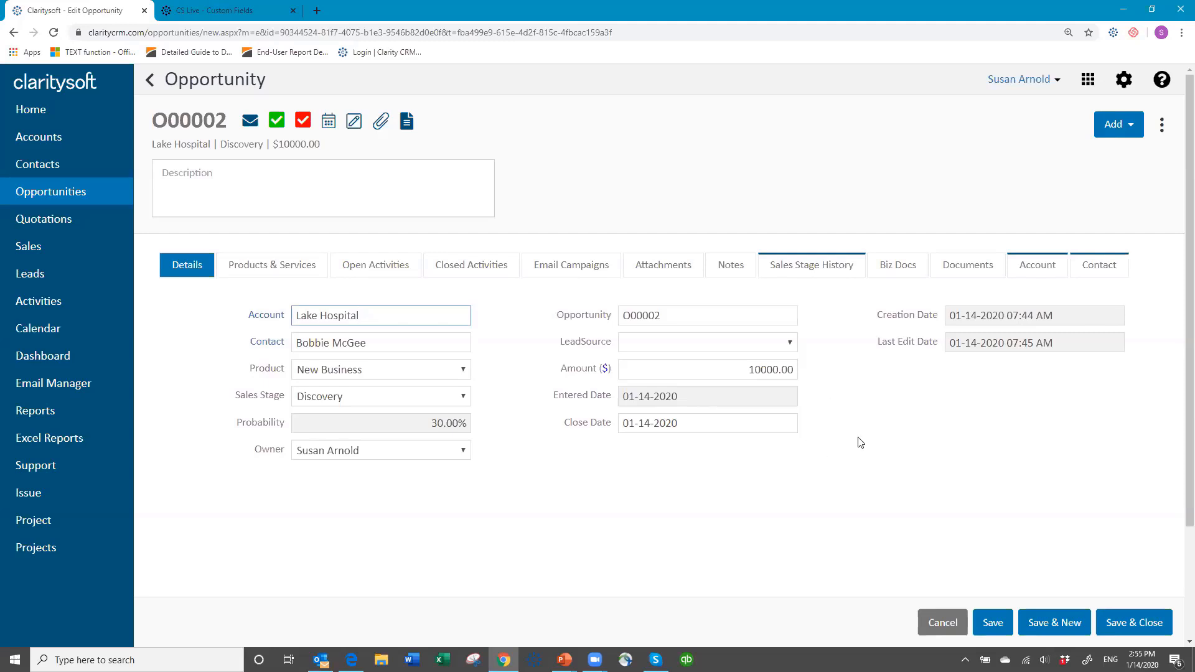
click(1121, 629)
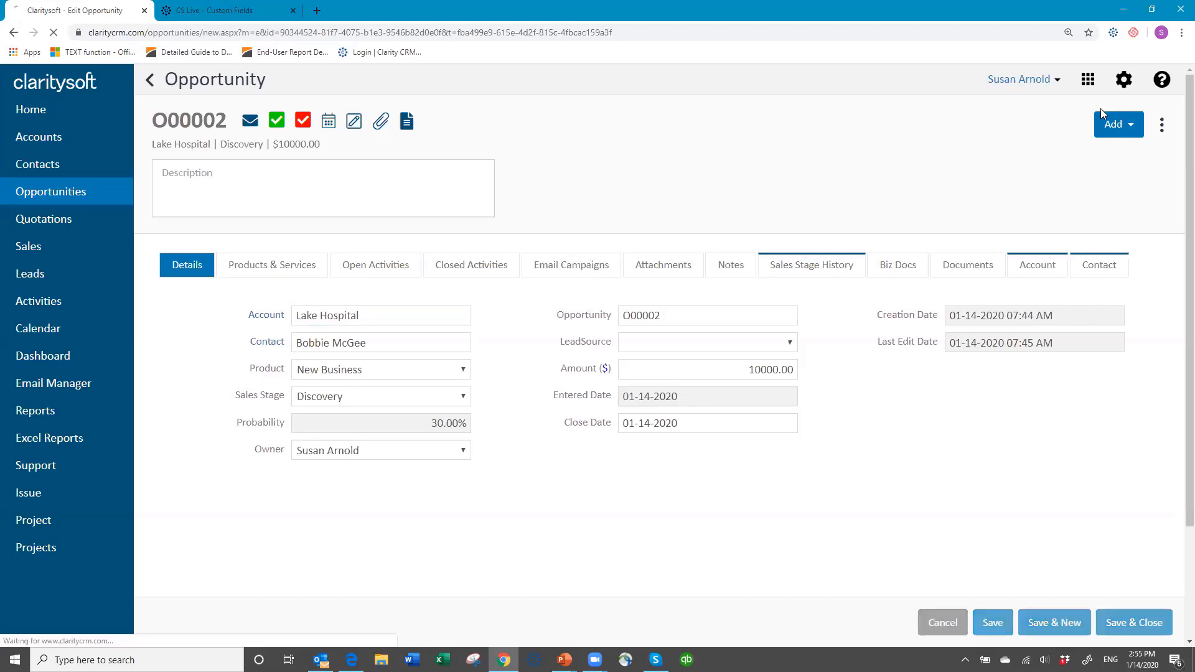
- In the customization settings, add an opportunity custom field named "WEighted Amount" with the Calculated data type
click(1135, 81)
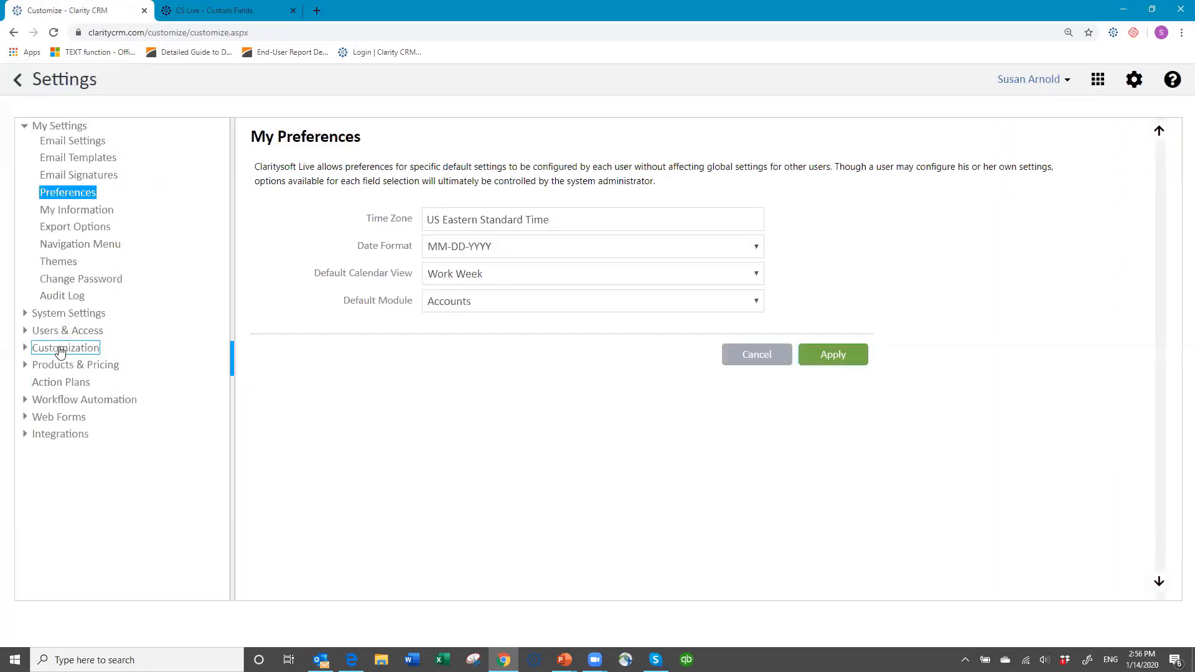
click(60, 352)
click(69, 433)
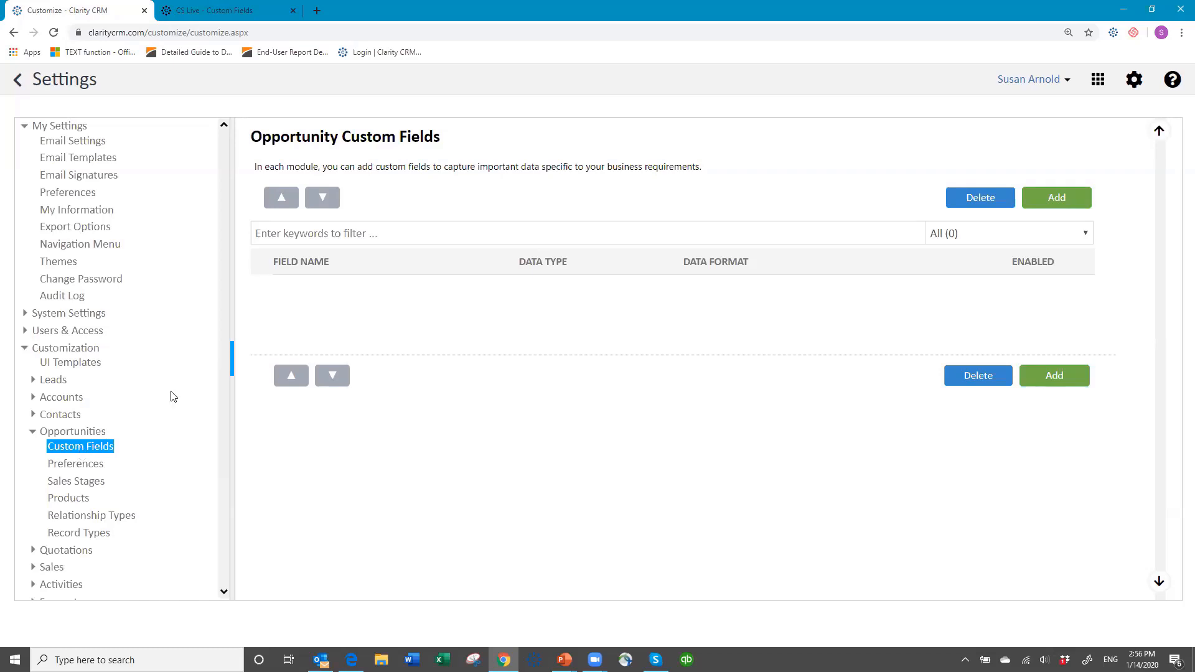
click(1061, 208)
click(465, 205)
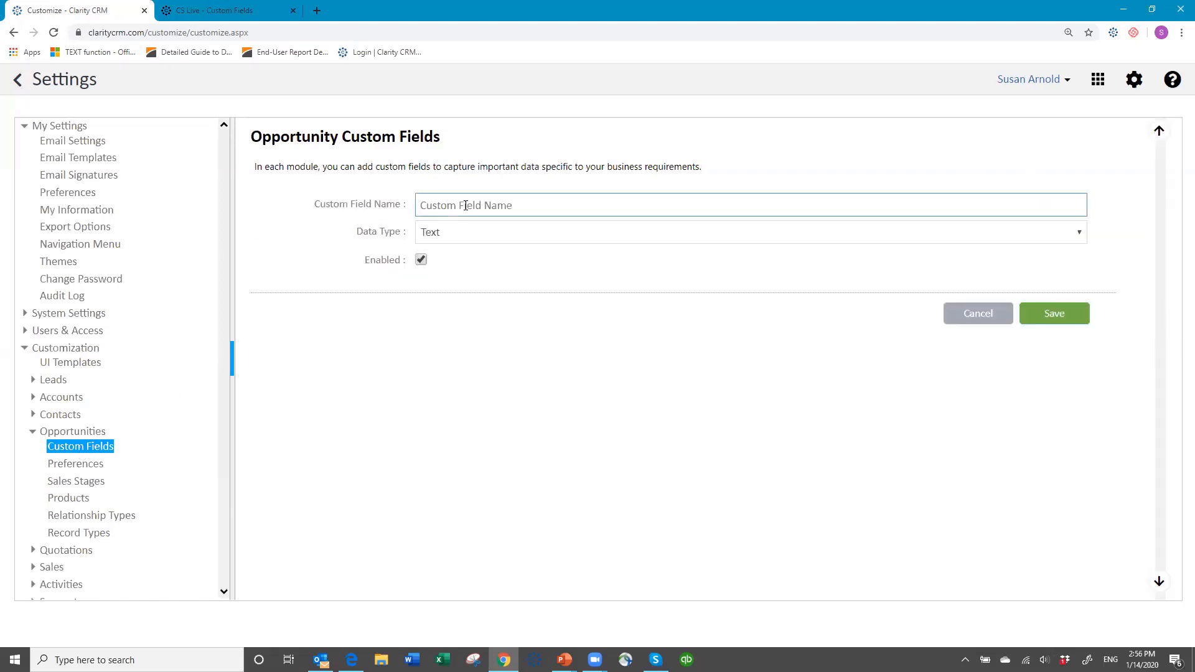
text(WEighted Amount)
click(468, 240)
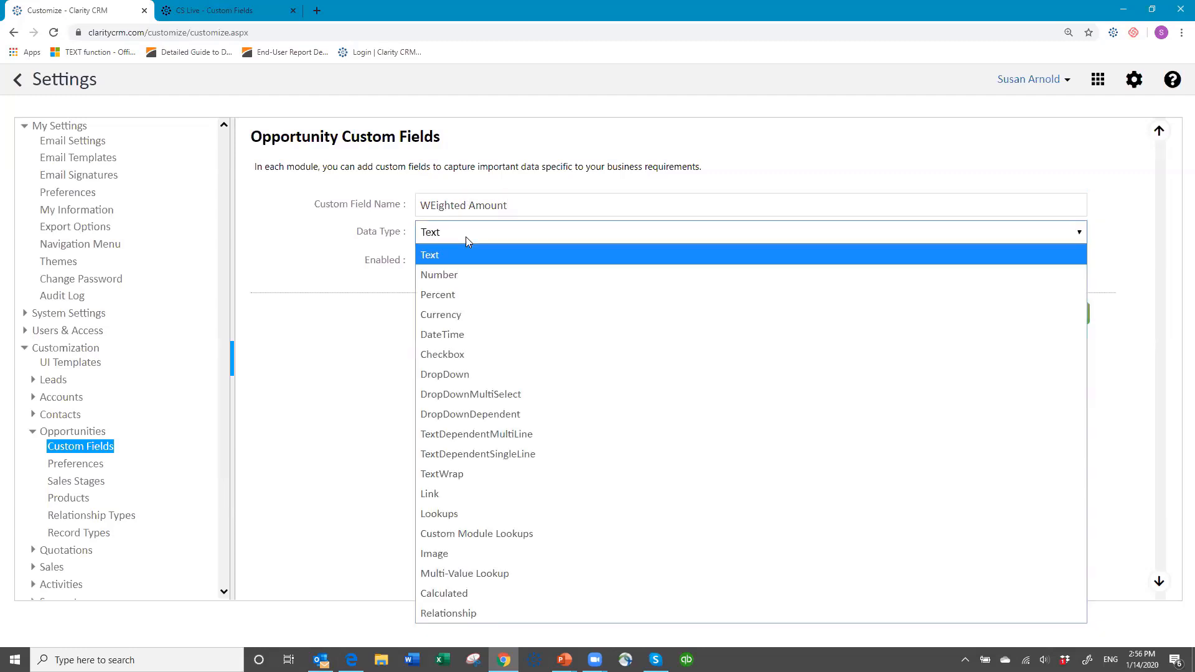
click(448, 594)
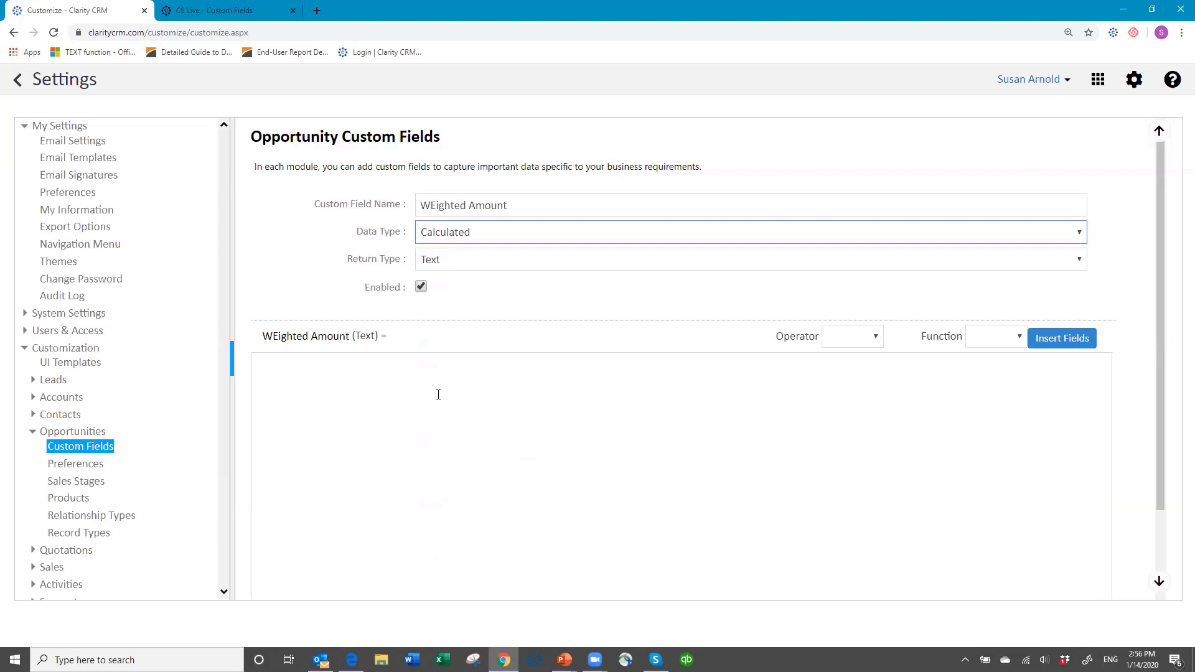
- Set the calculated field's return type to Number and its data format to "Without decimal digits"
click(474, 265)
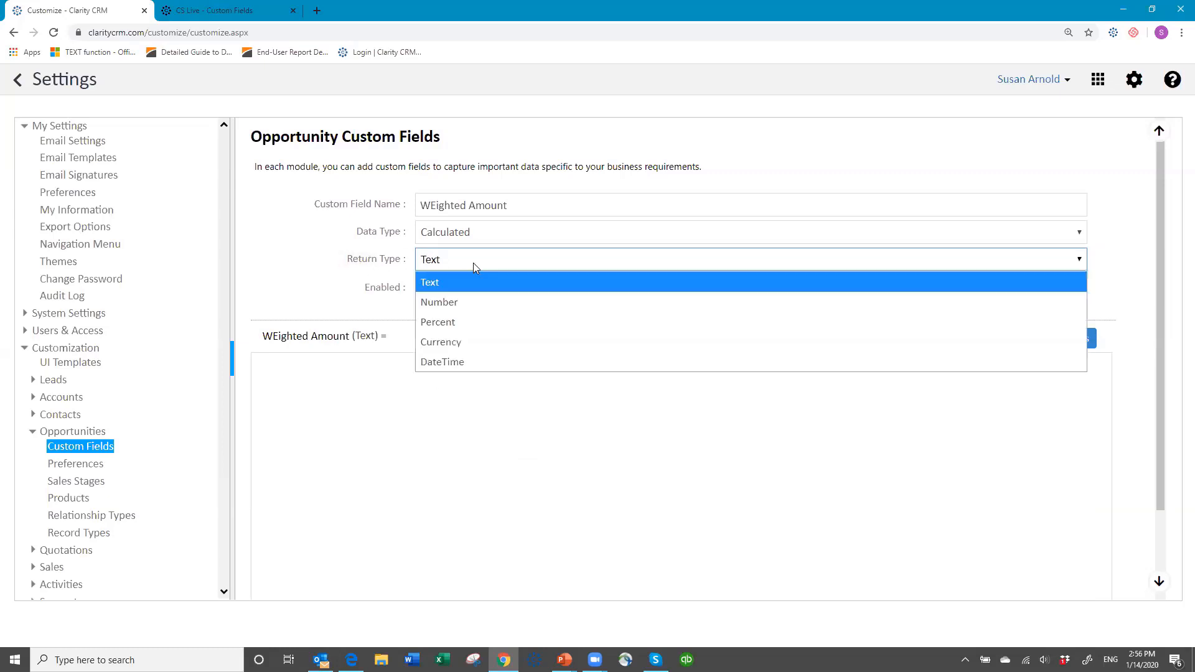
click(471, 303)
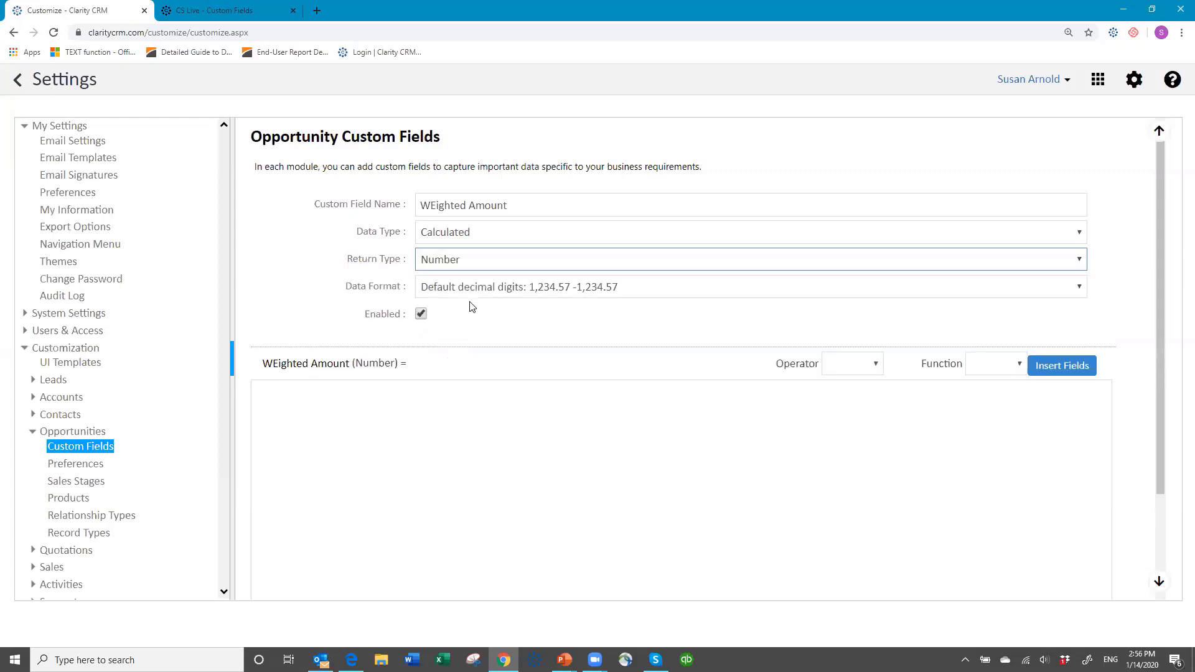
click(656, 292)
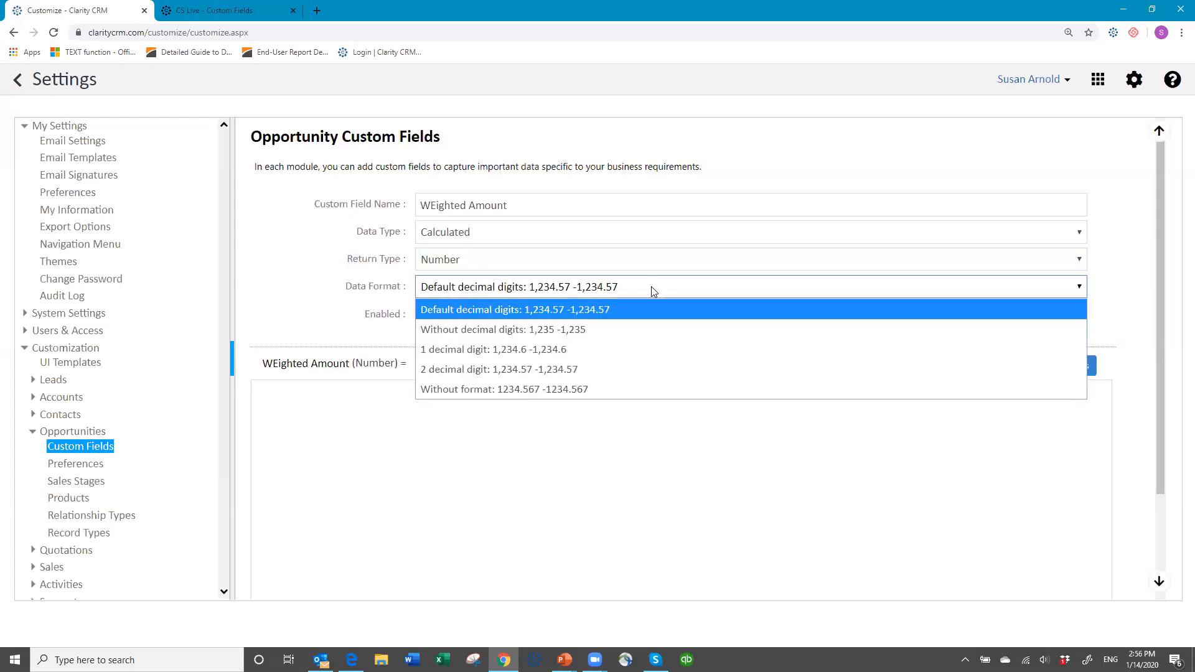
click(608, 328)
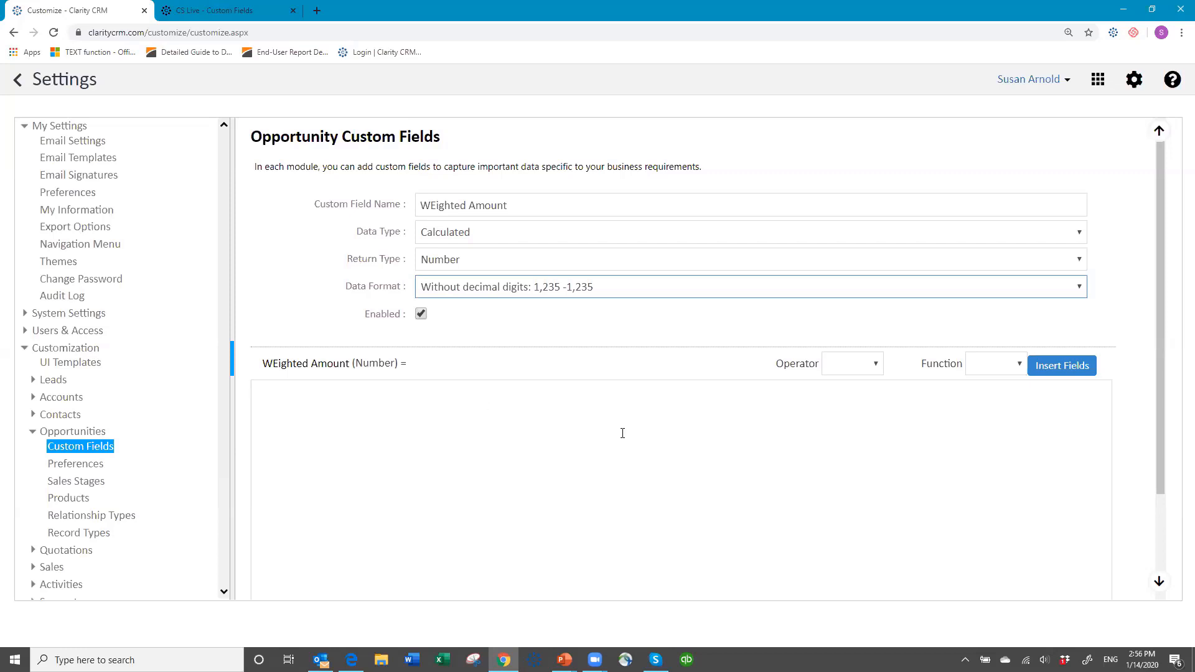
- Review the operators and functions available for the calculated field's formula
click(877, 365)
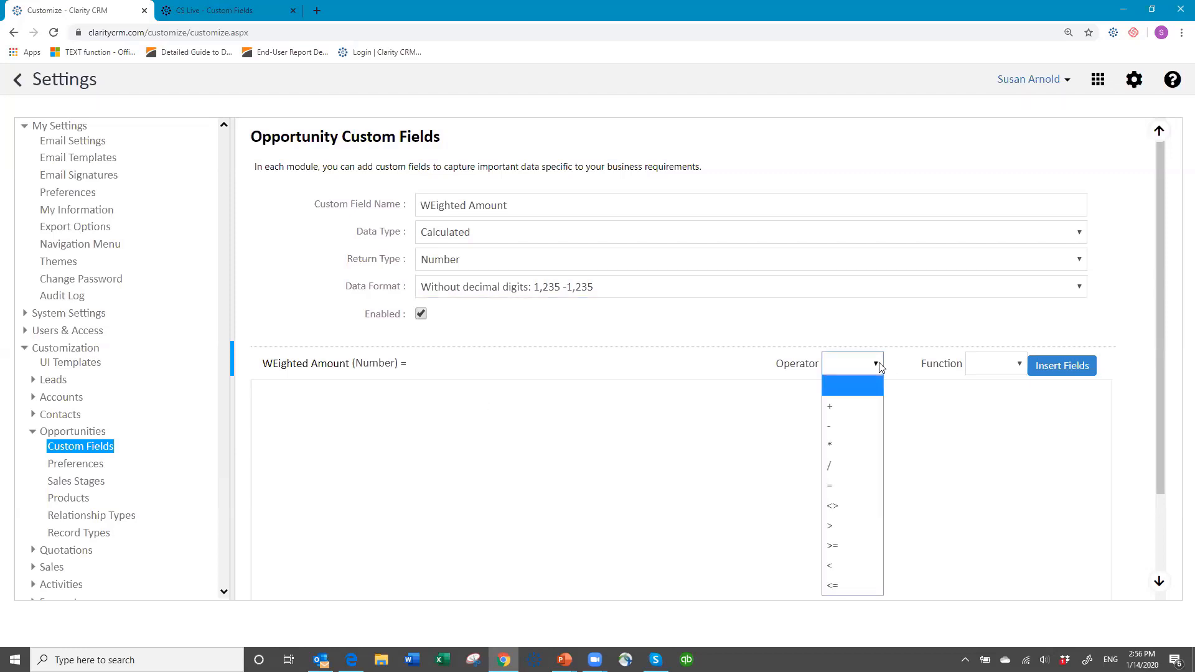
click(1019, 362)
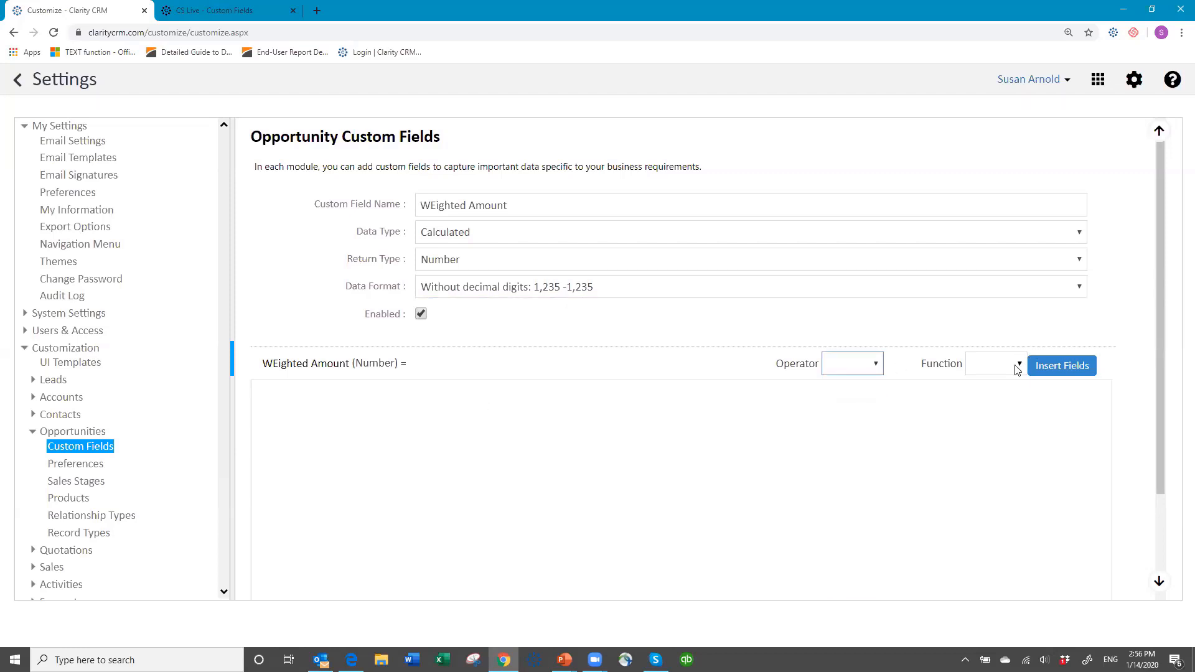
click(1019, 366)
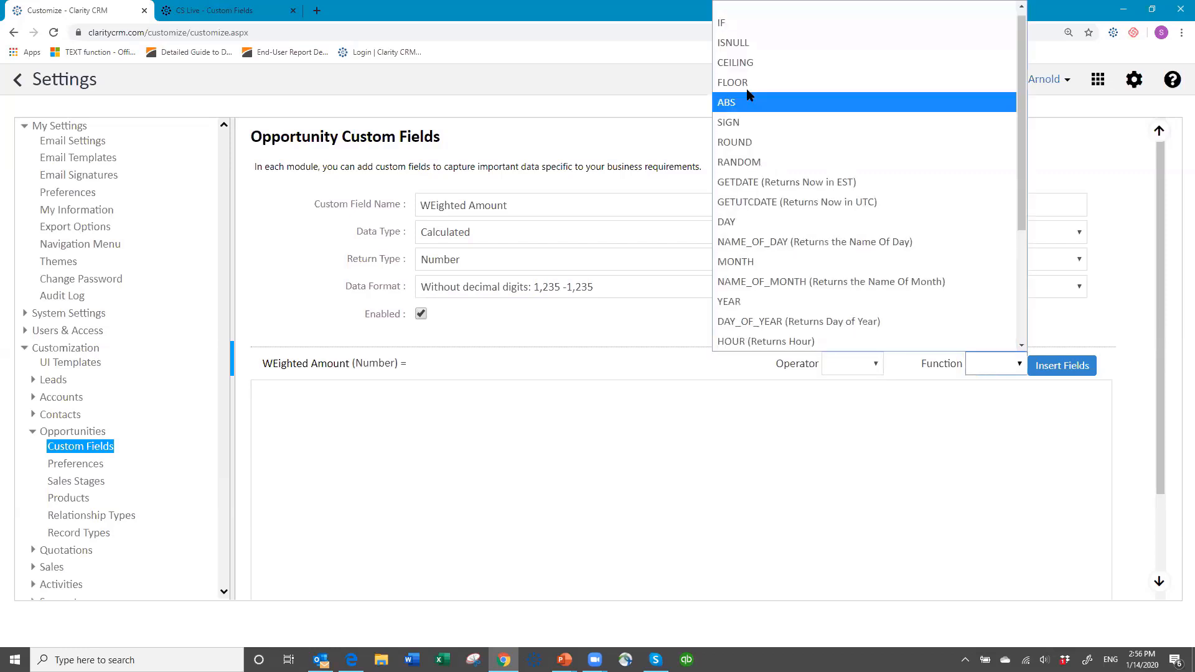
drag(1022, 236, 1004, 205)
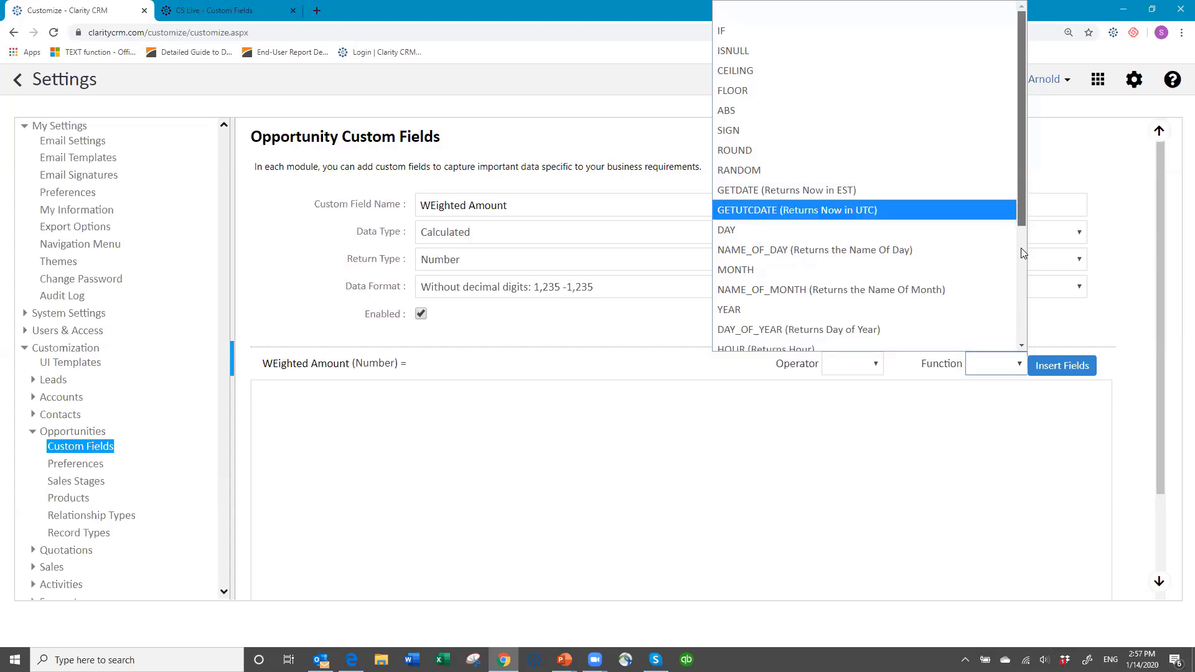
click(1019, 321)
click(945, 455)
- Begin the formula with the Probability field followed by the multiplication operator
click(562, 434)
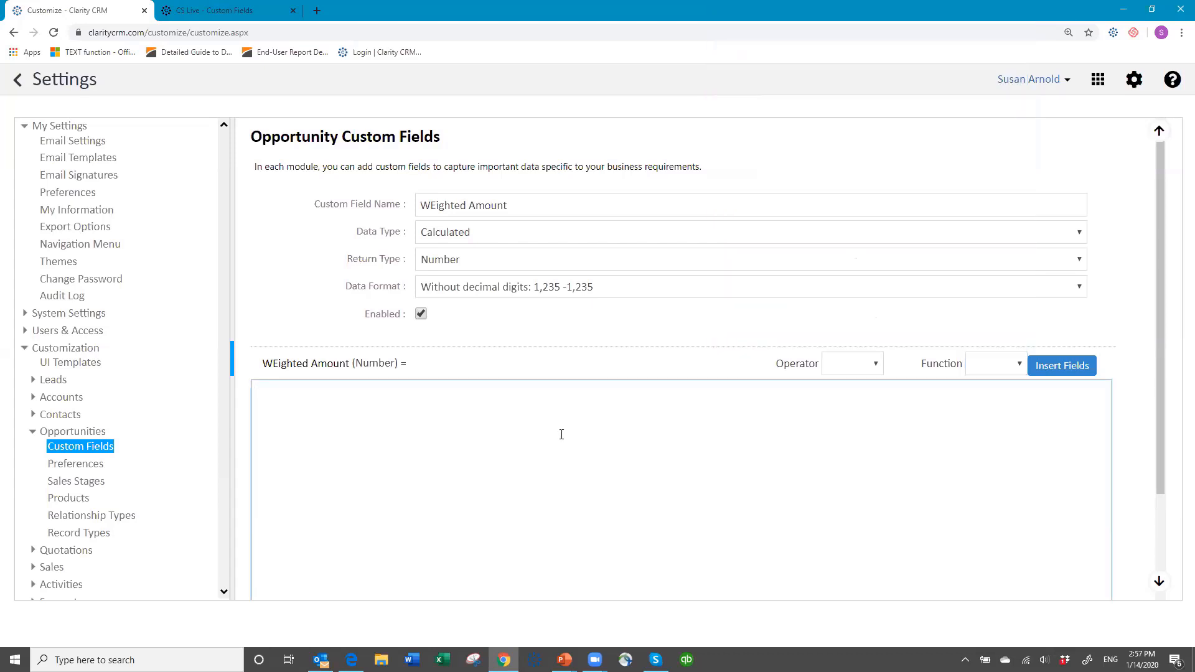
click(1070, 367)
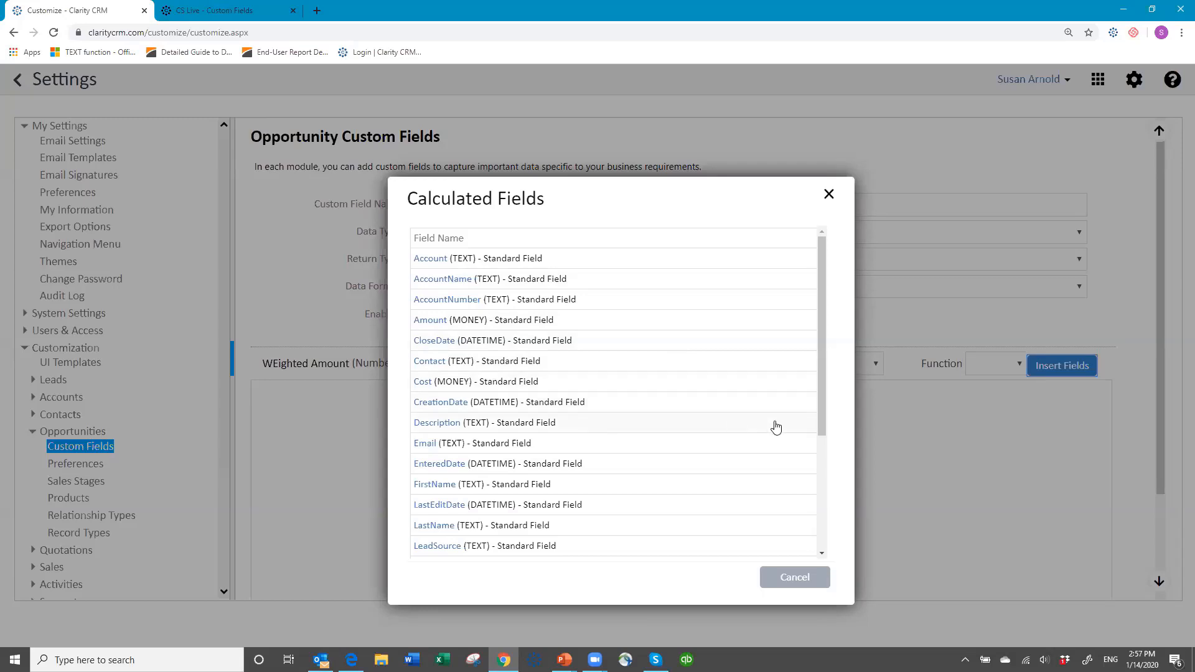
drag(822, 427, 828, 534)
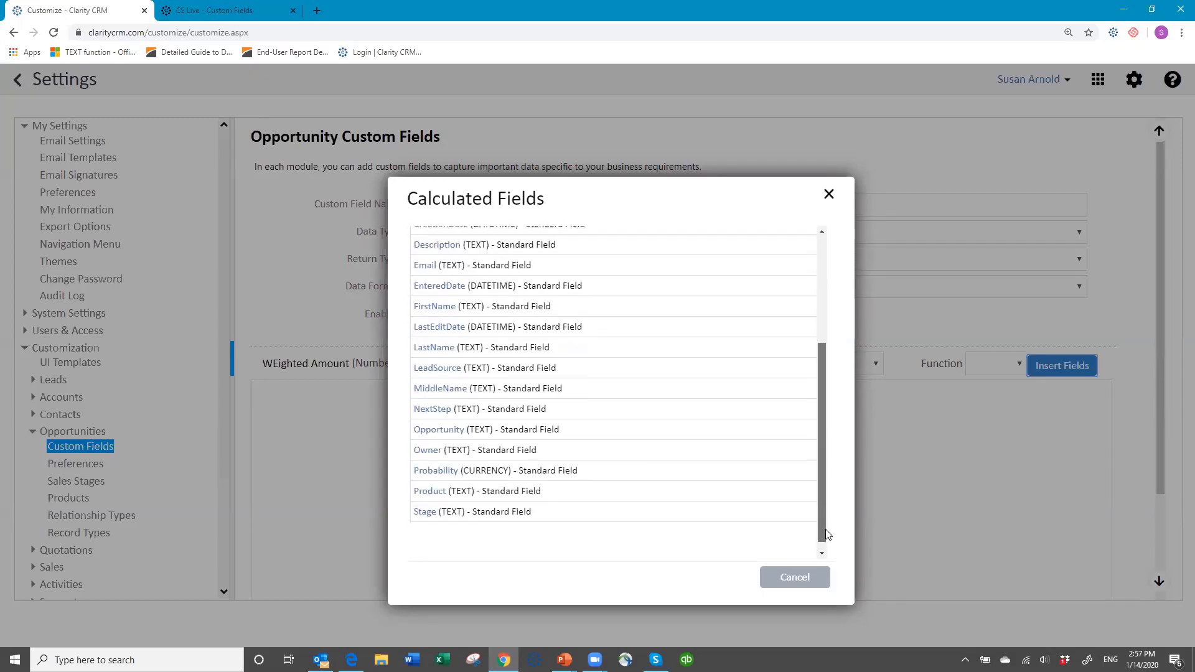
click(441, 471)
click(361, 390)
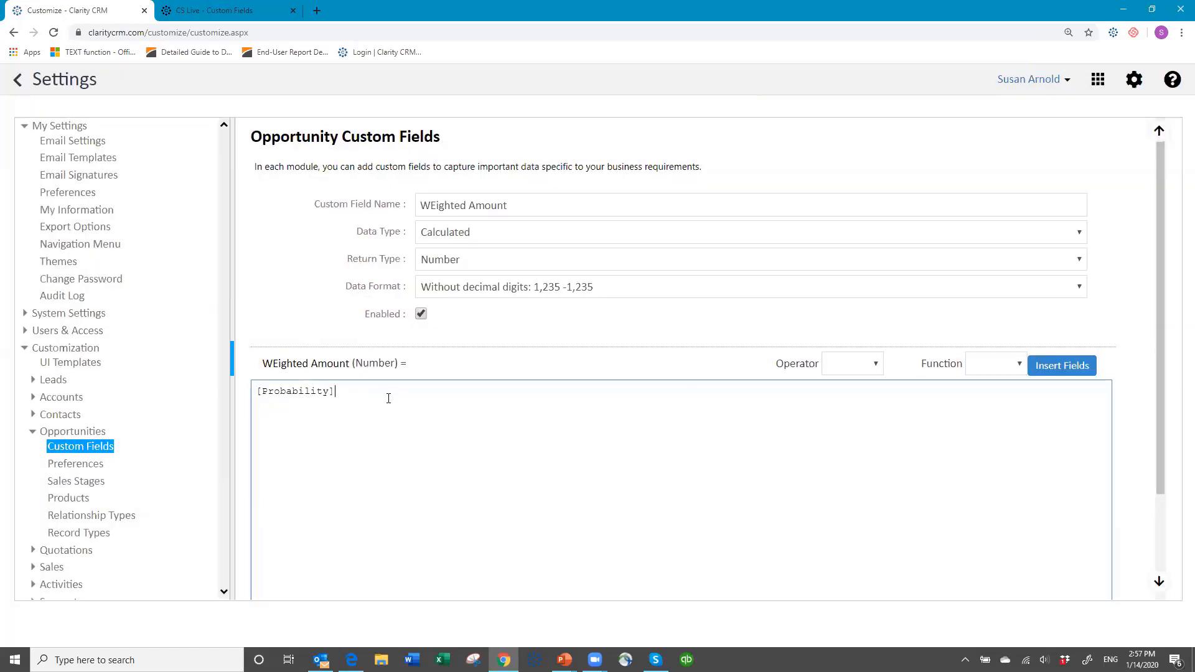
click(875, 365)
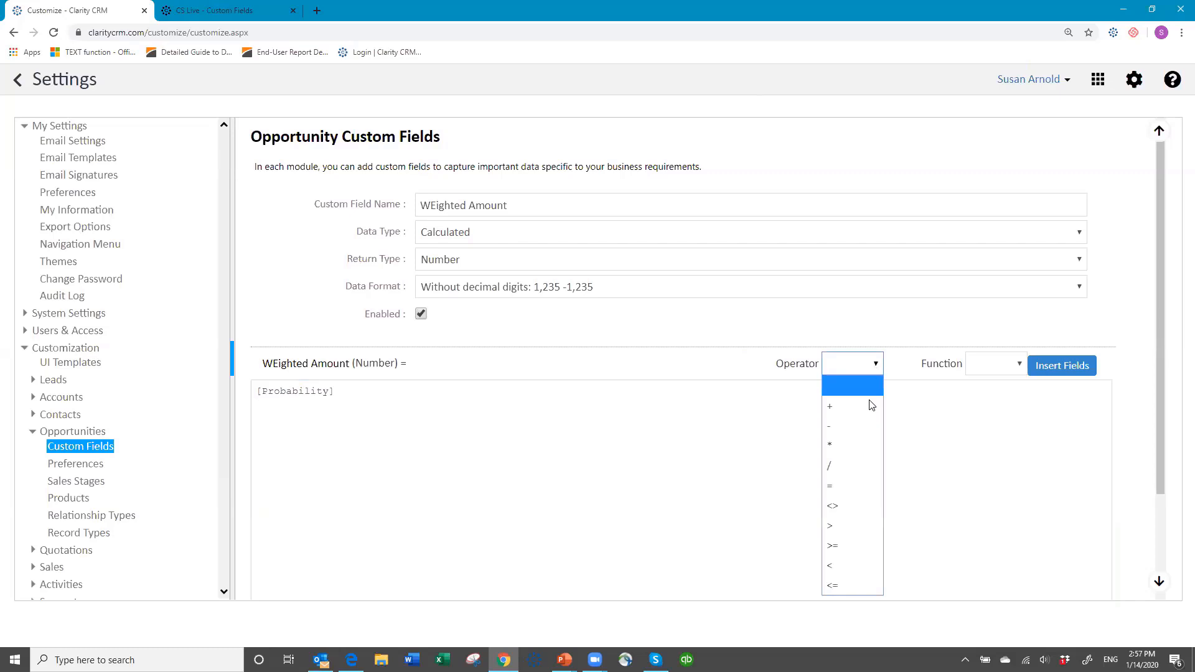
click(843, 452)
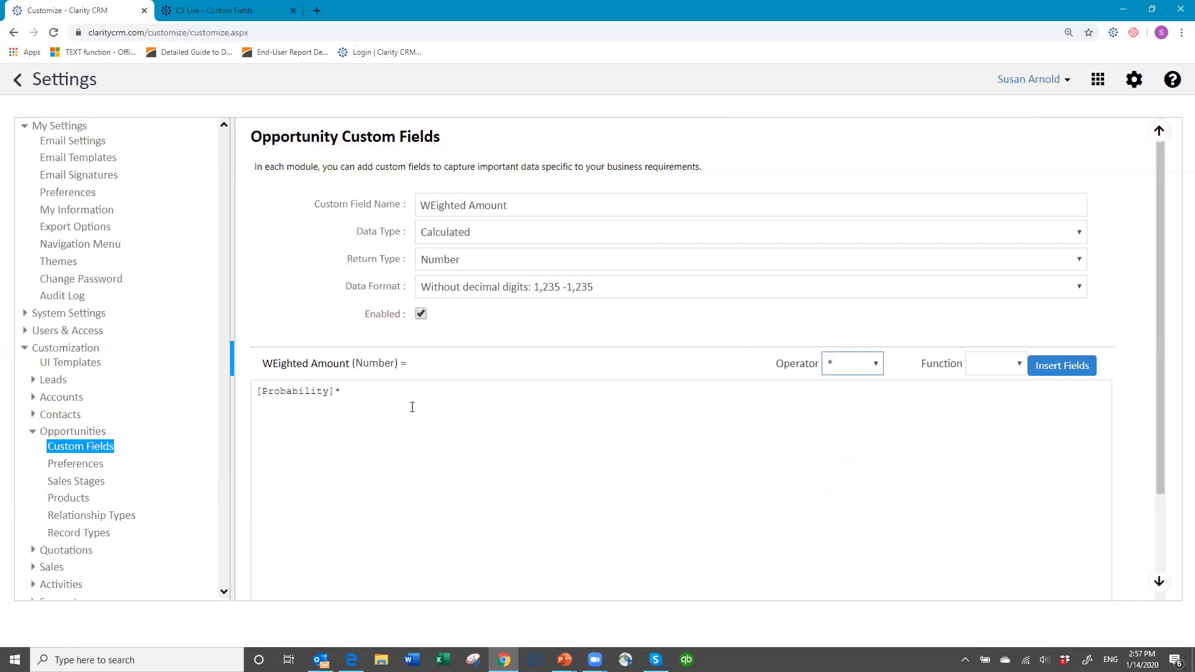
click(360, 396)
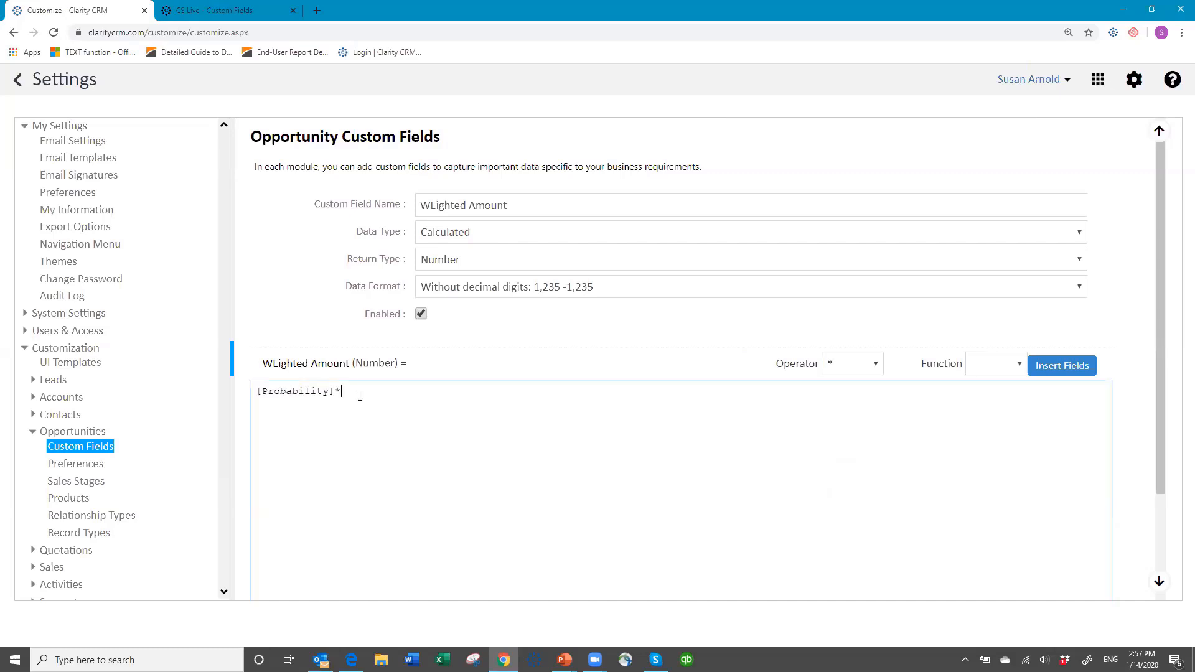
- Complete the formula as [Probability]*[Amount]/100 by inserting the Amount field and dividing by 100, and save the custom field
click(1052, 369)
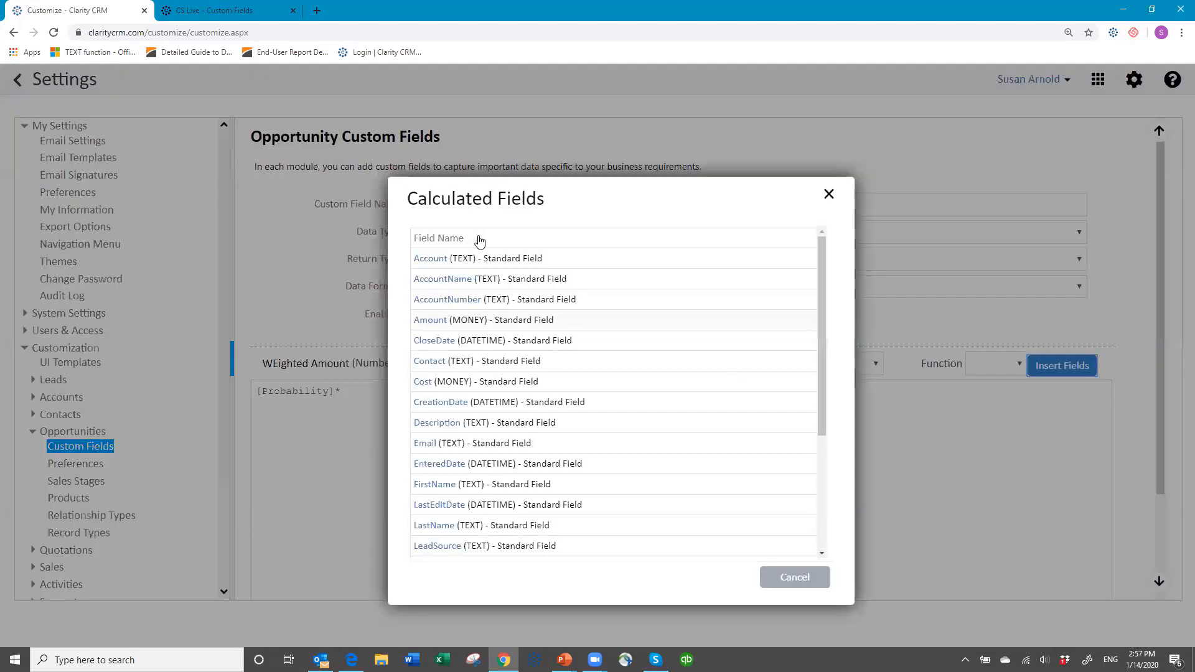
click(436, 324)
click(404, 393)
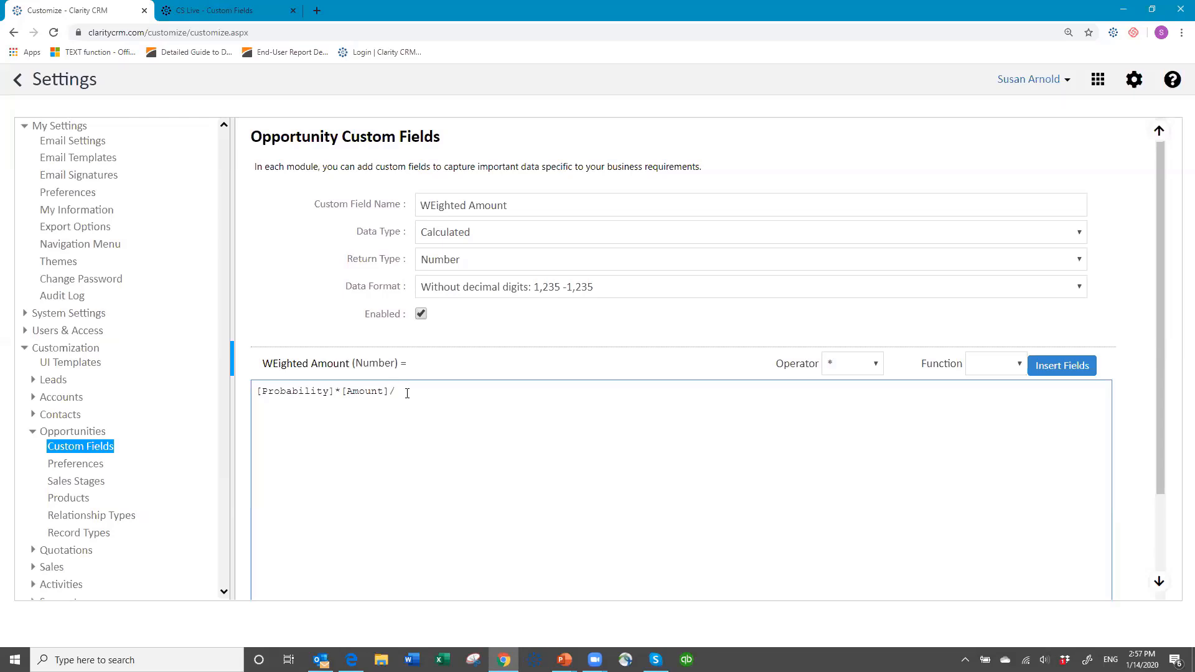
text(/100)
scroll(890, 475, down, 2)
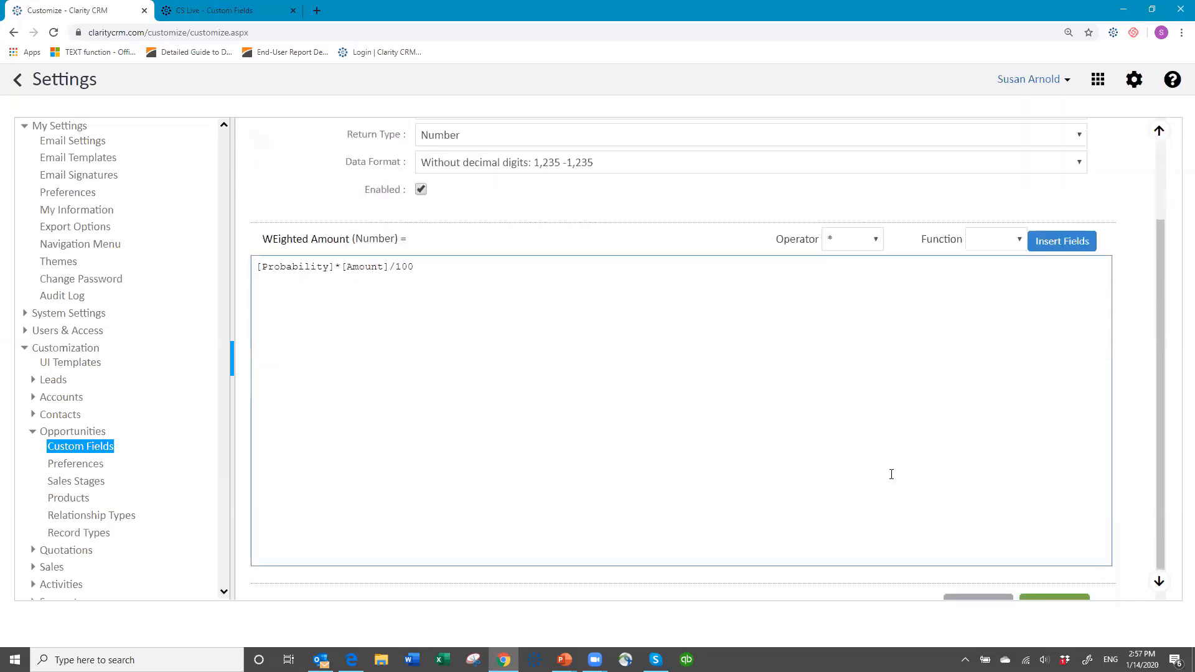
scroll(892, 474, down, 1)
click(1054, 580)
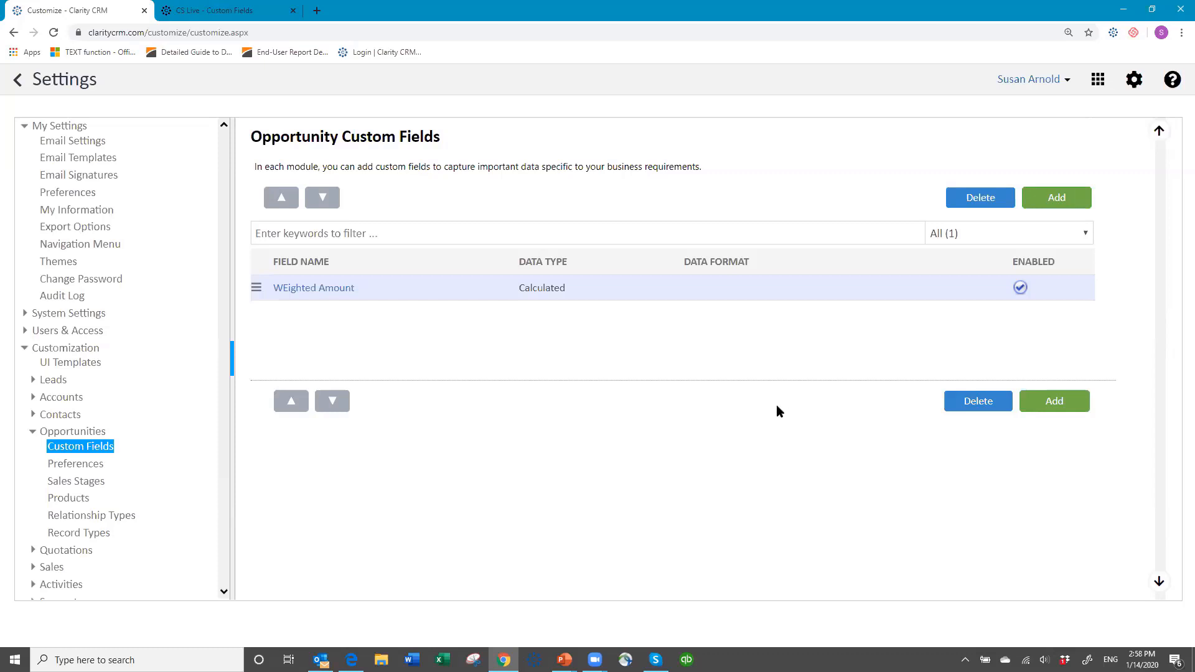
- In the Opportunity UI Template for the All profile, place WEighted Amount below Amount in primary column 2 and save the template
click(79, 368)
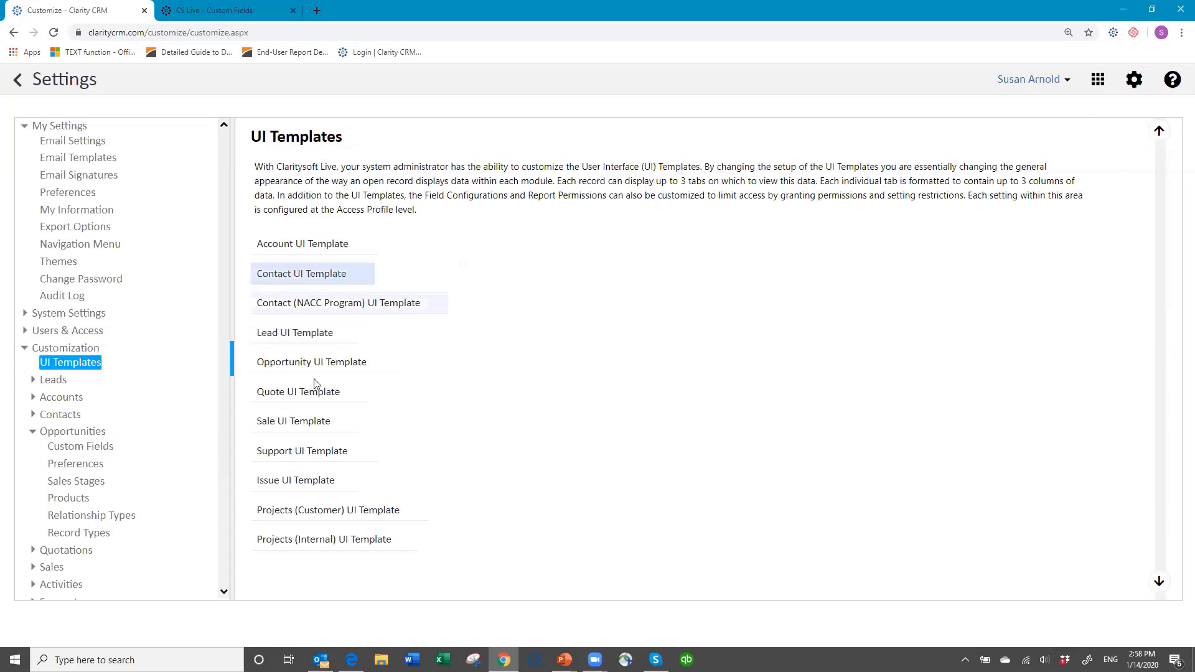
click(300, 367)
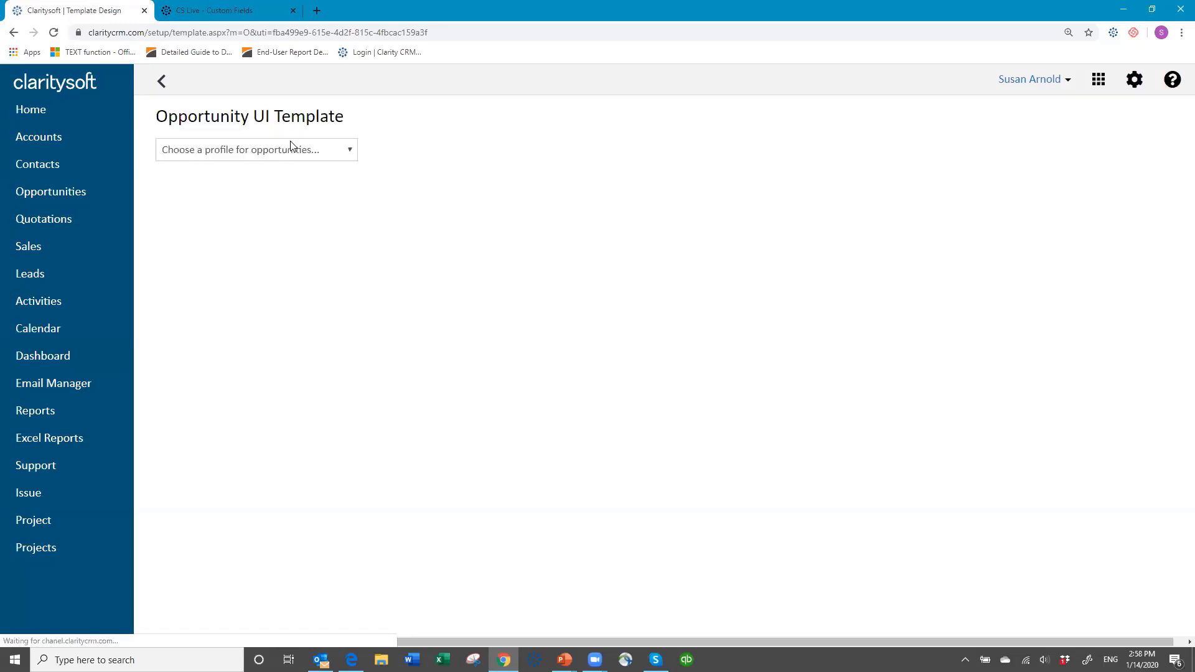
click(262, 153)
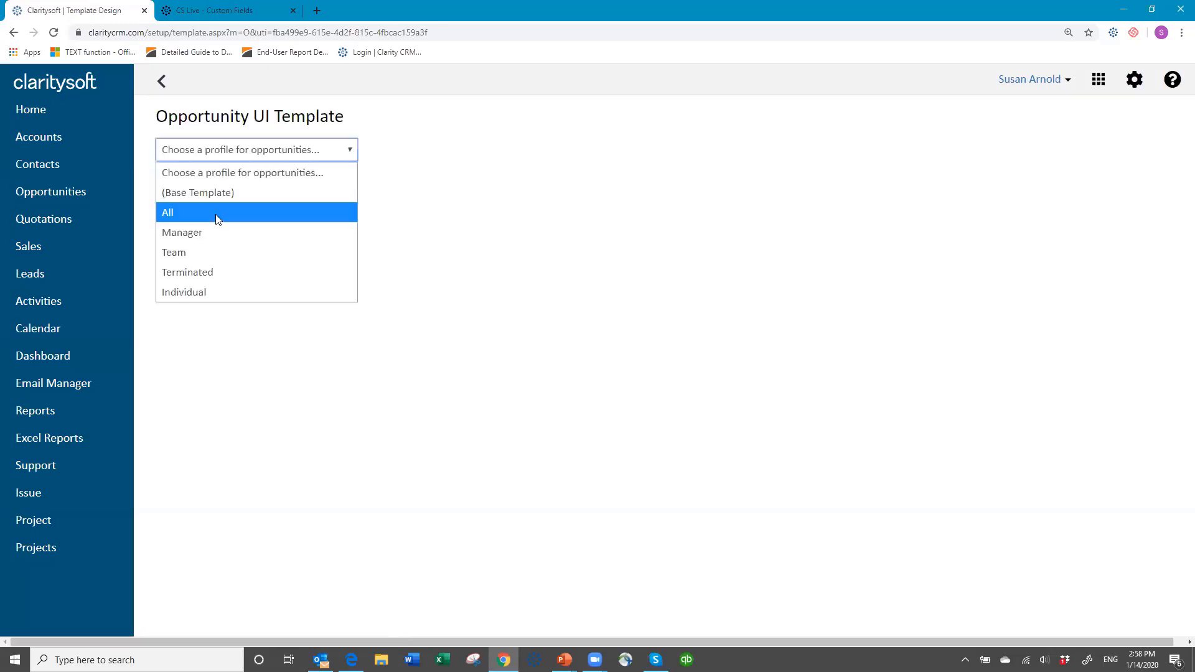
click(239, 213)
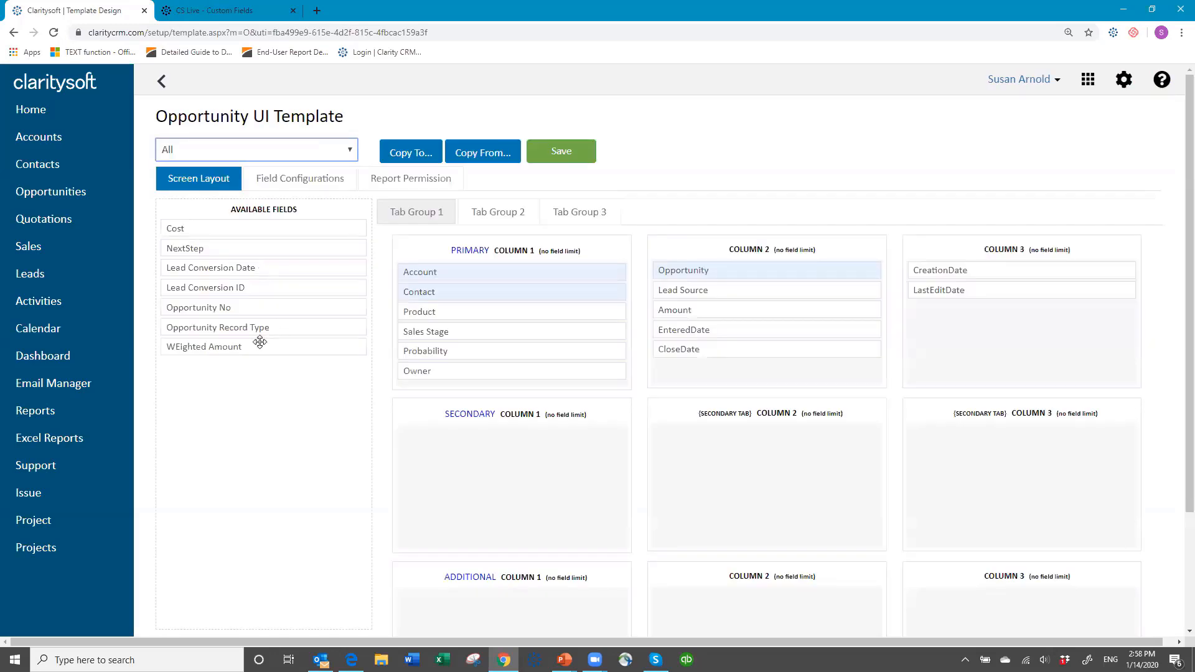
drag(270, 347, 753, 325)
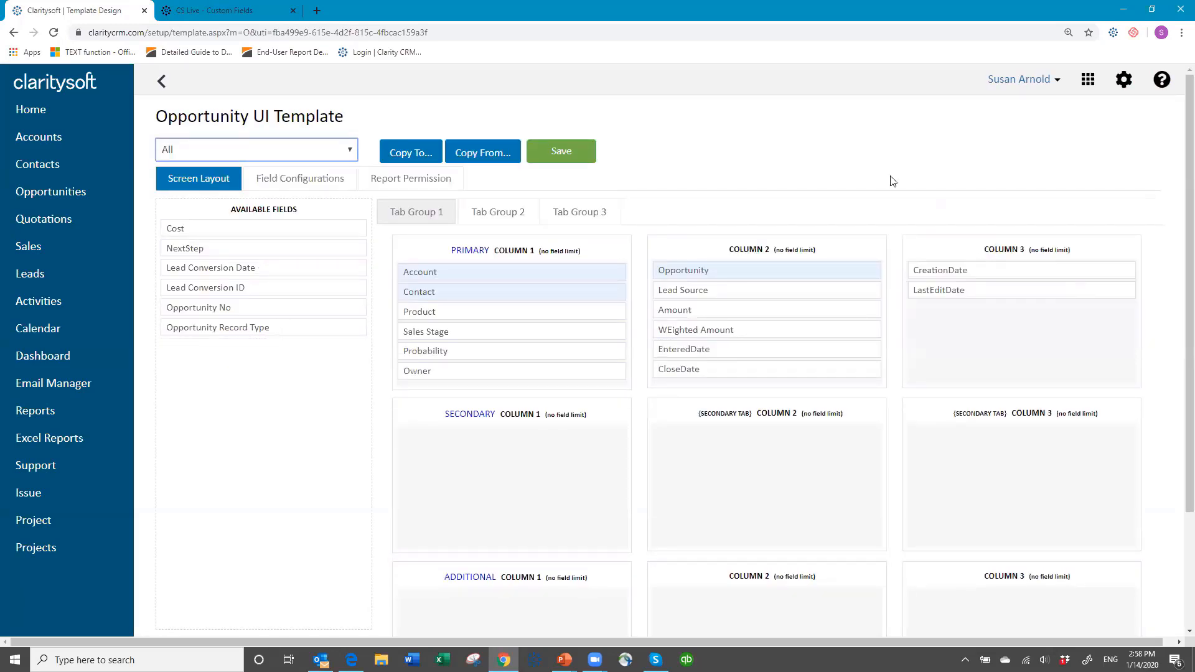
click(561, 155)
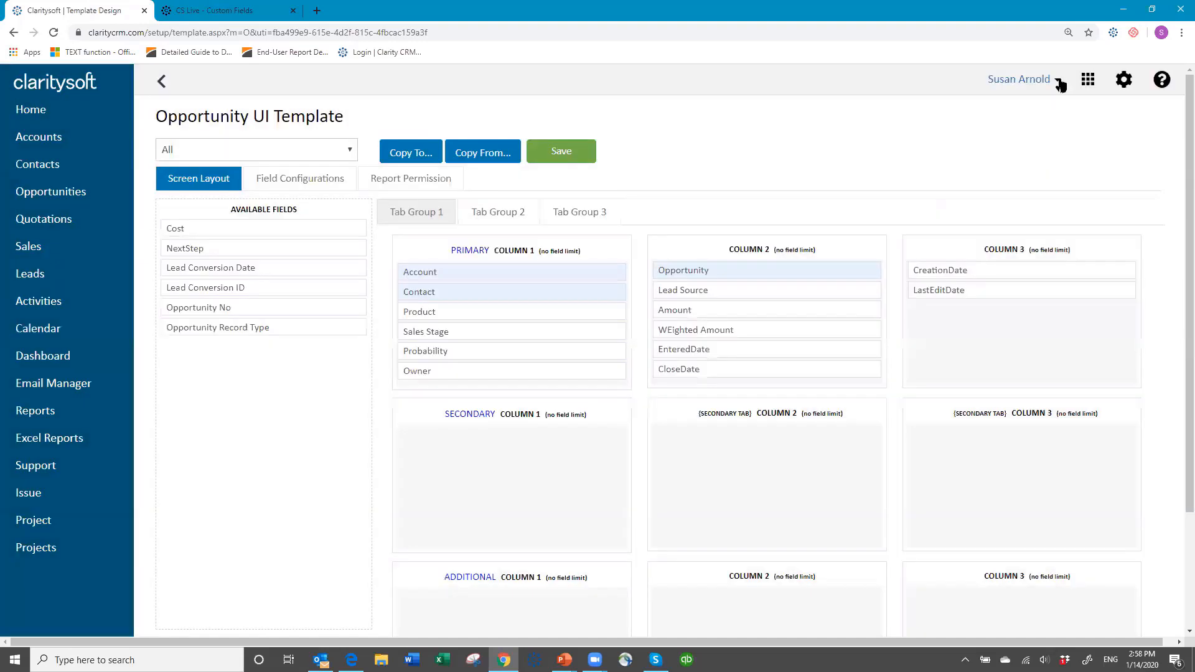
- Log out of the CRM and sign back in with the account password
click(1058, 79)
click(977, 184)
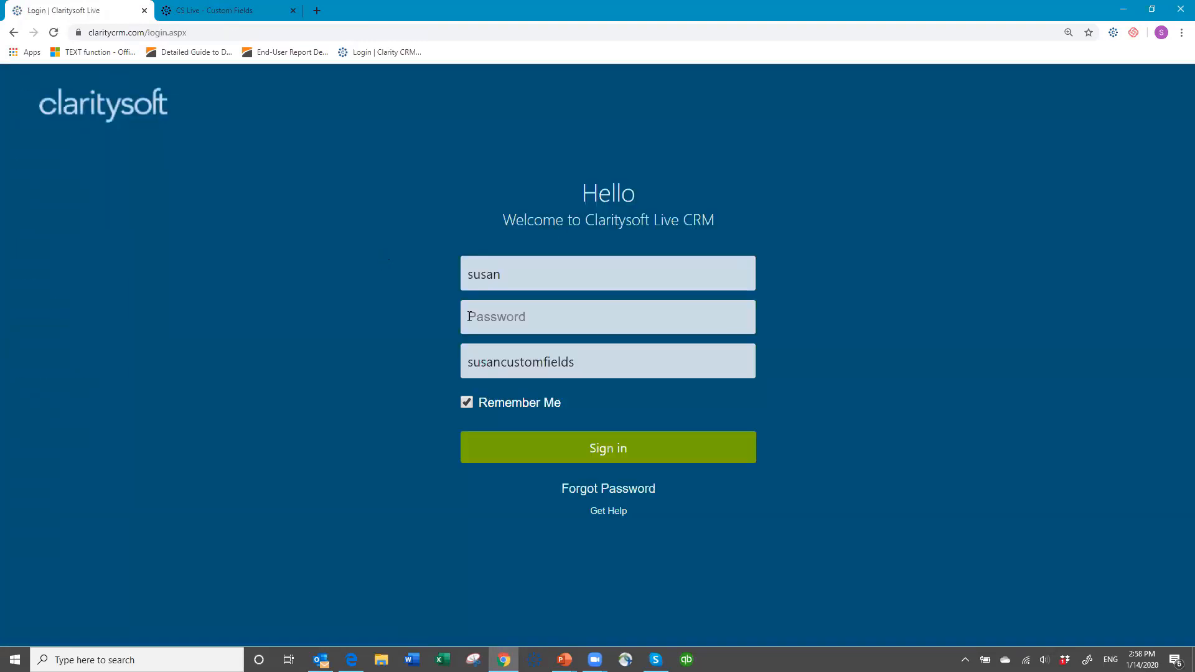
click(467, 310)
text(•••••••)
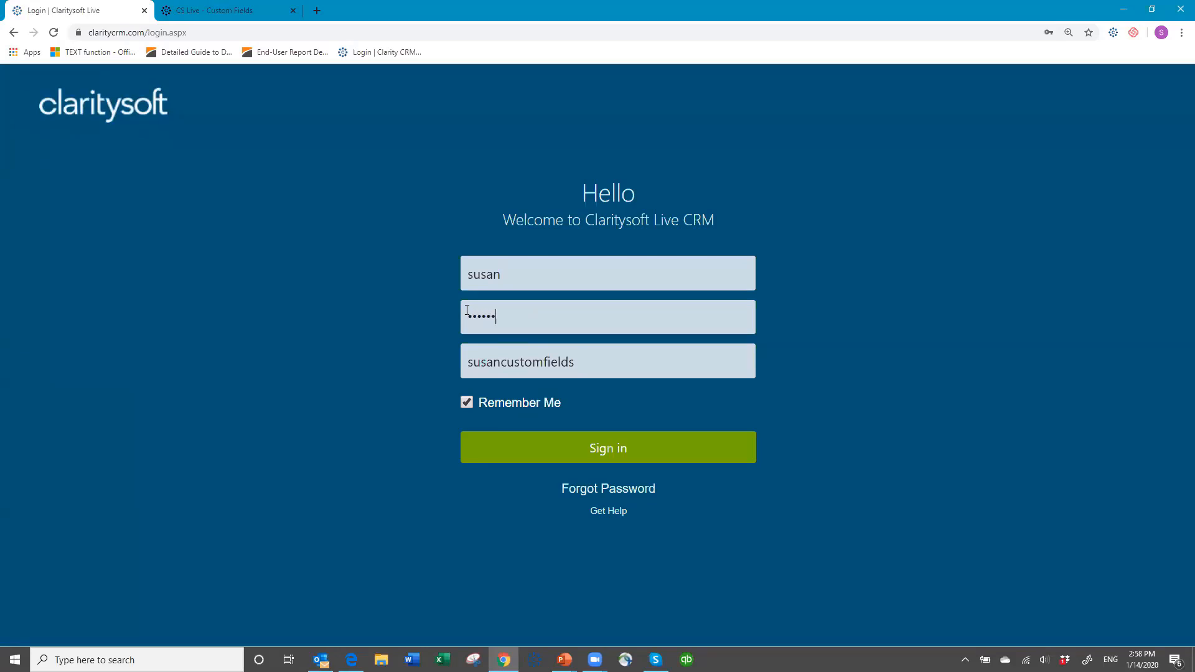
click(543, 460)
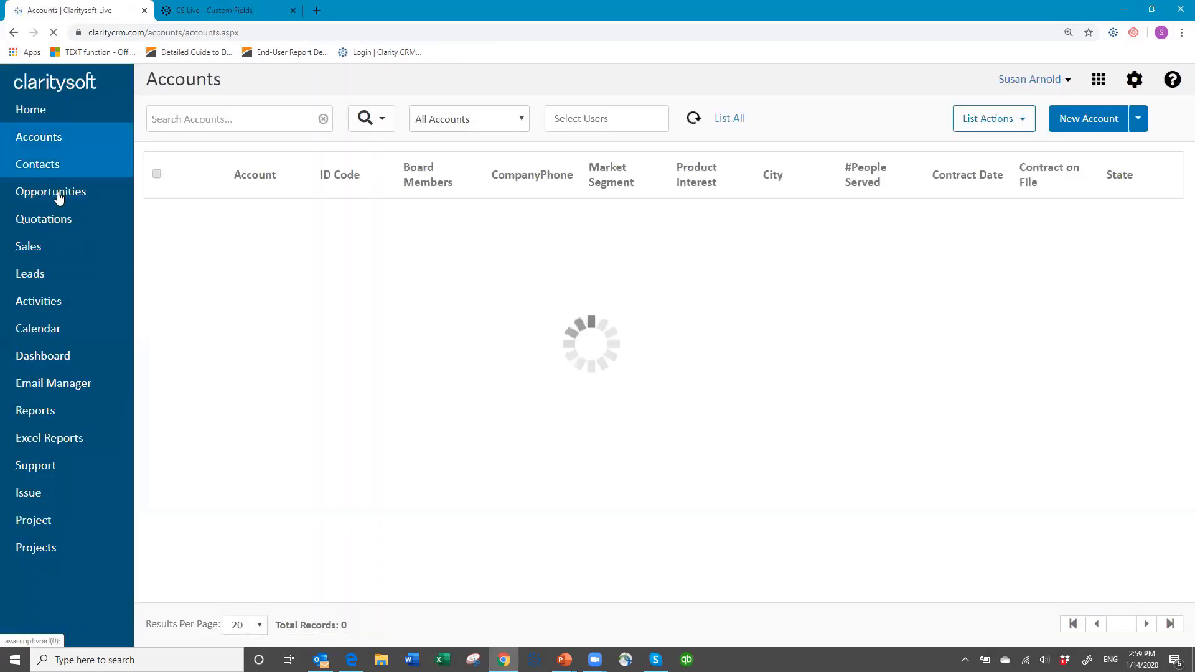
- Open the Lake Hospital opportunity and check its calculated WEighted Amount field
click(61, 197)
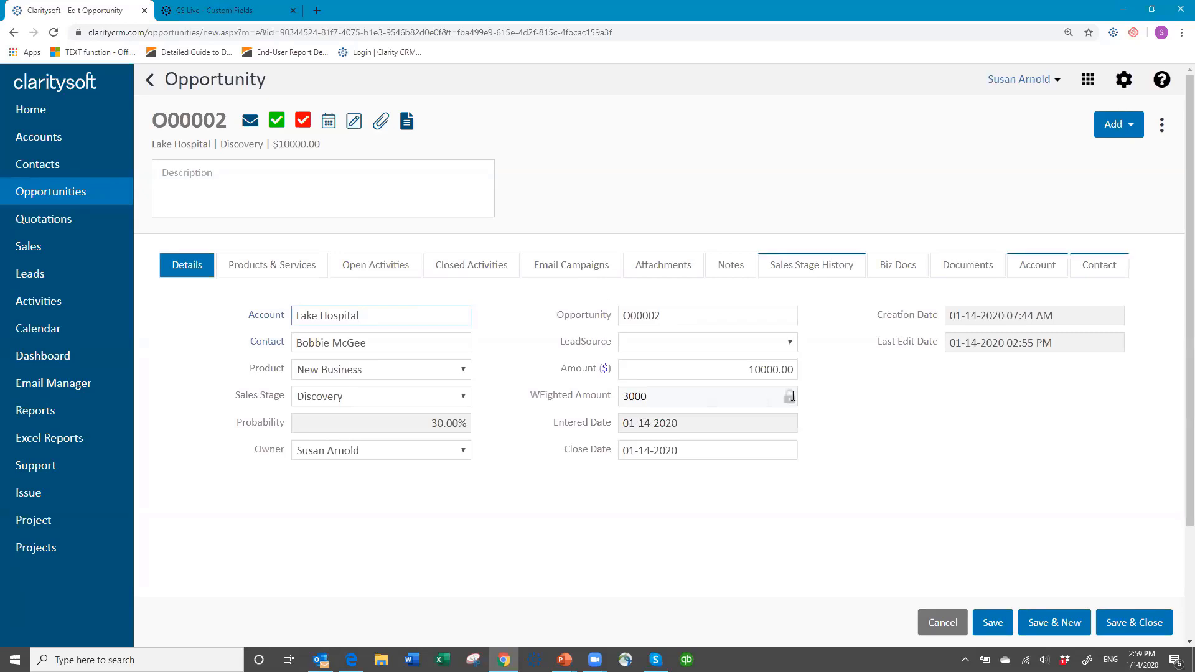
click(740, 397)
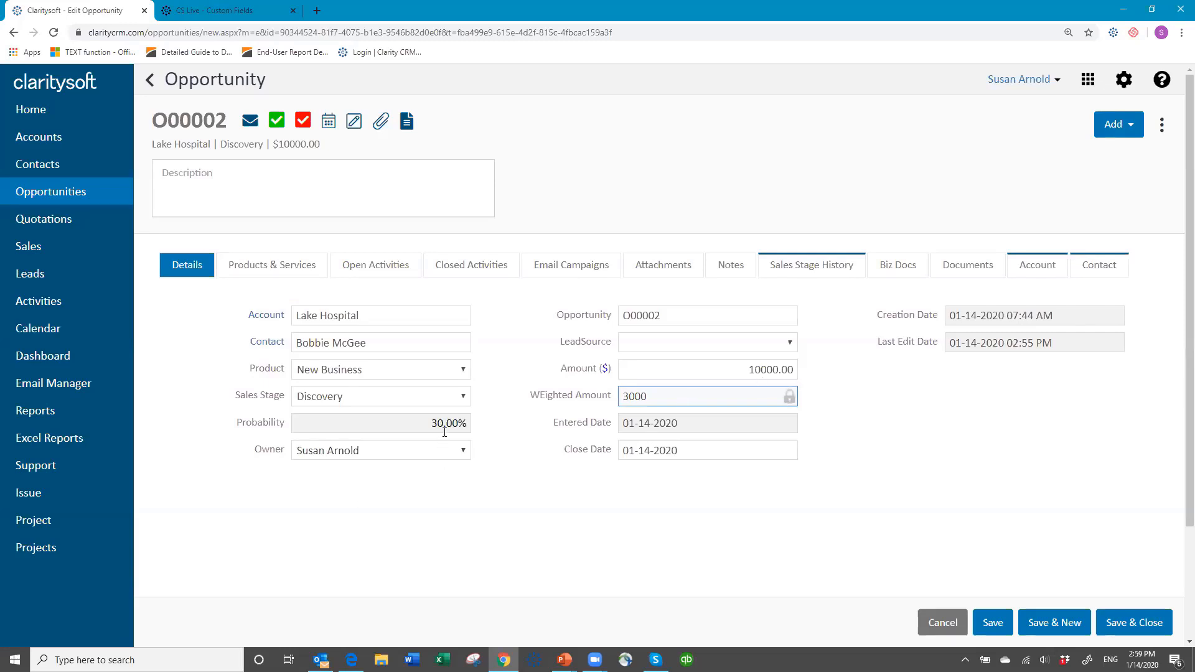
- Change the Lake Hospital opportunity's sales stage to Presentation and save the record to recalculate its WEighted Amount
click(464, 398)
click(397, 480)
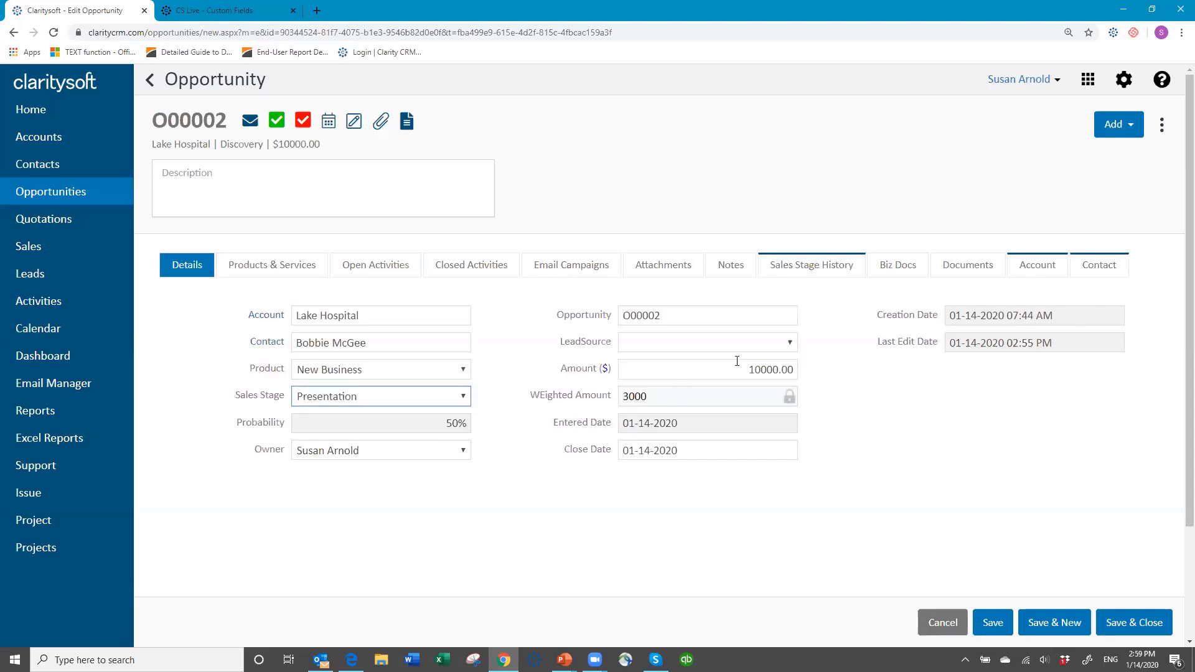
click(993, 625)
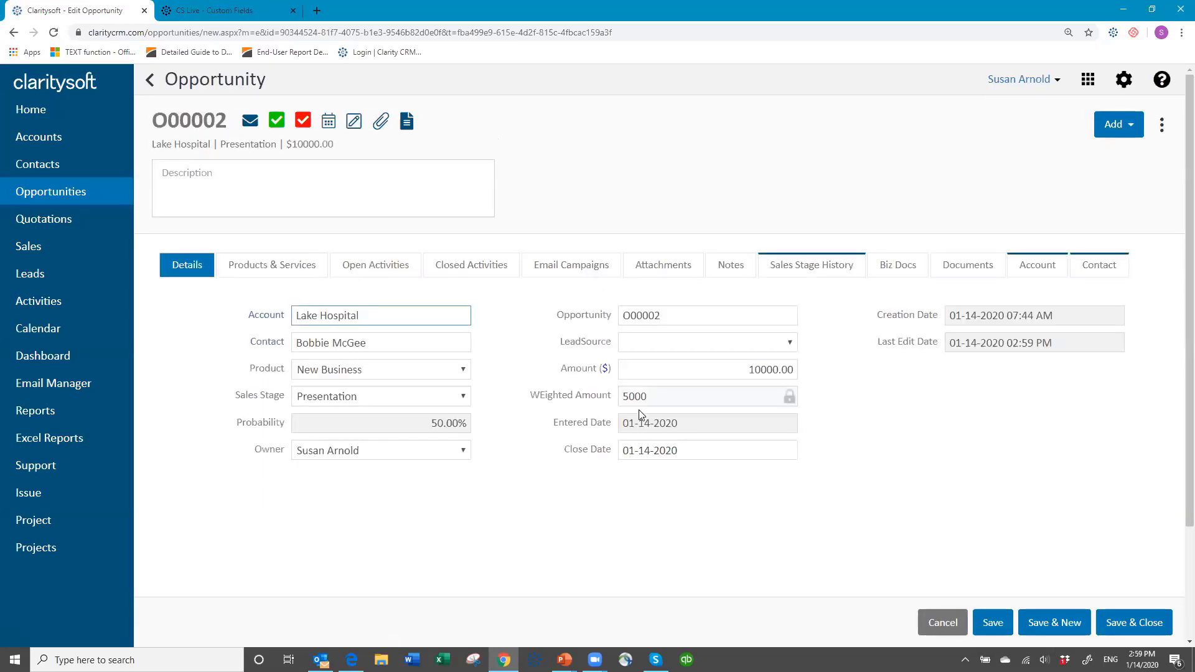
- Set the opportunity's Amount to 15000 and save the record to recalculate its WEighted Amount
click(761, 369)
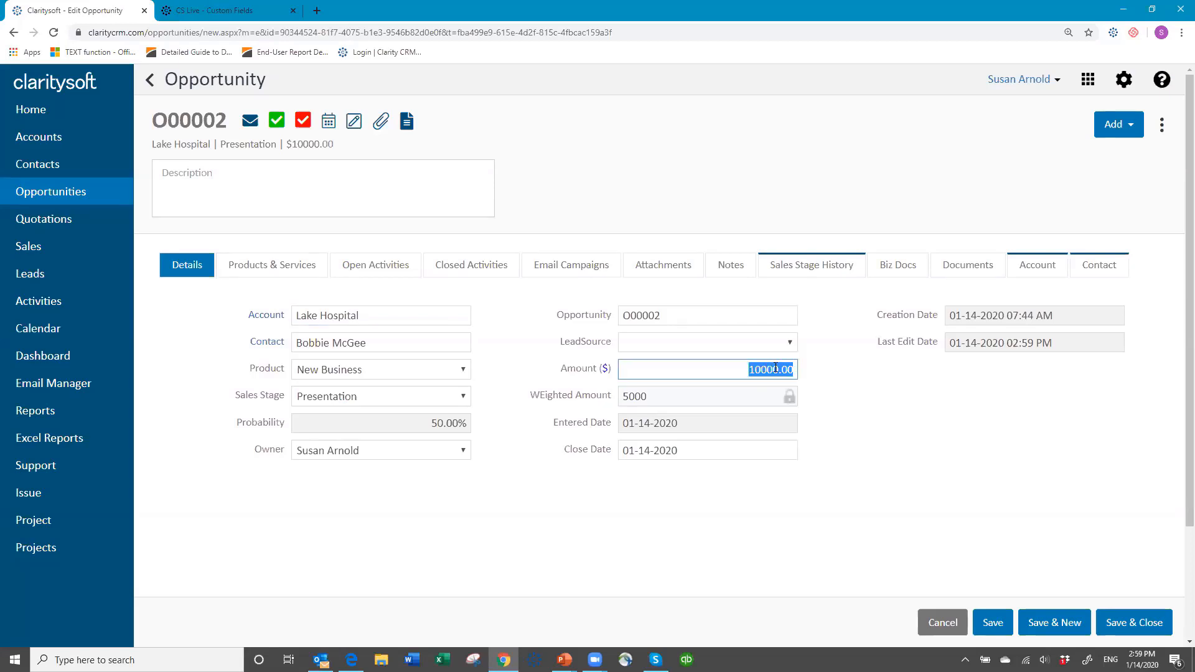
key(BackSpace)
text(15000)
key(Tab)
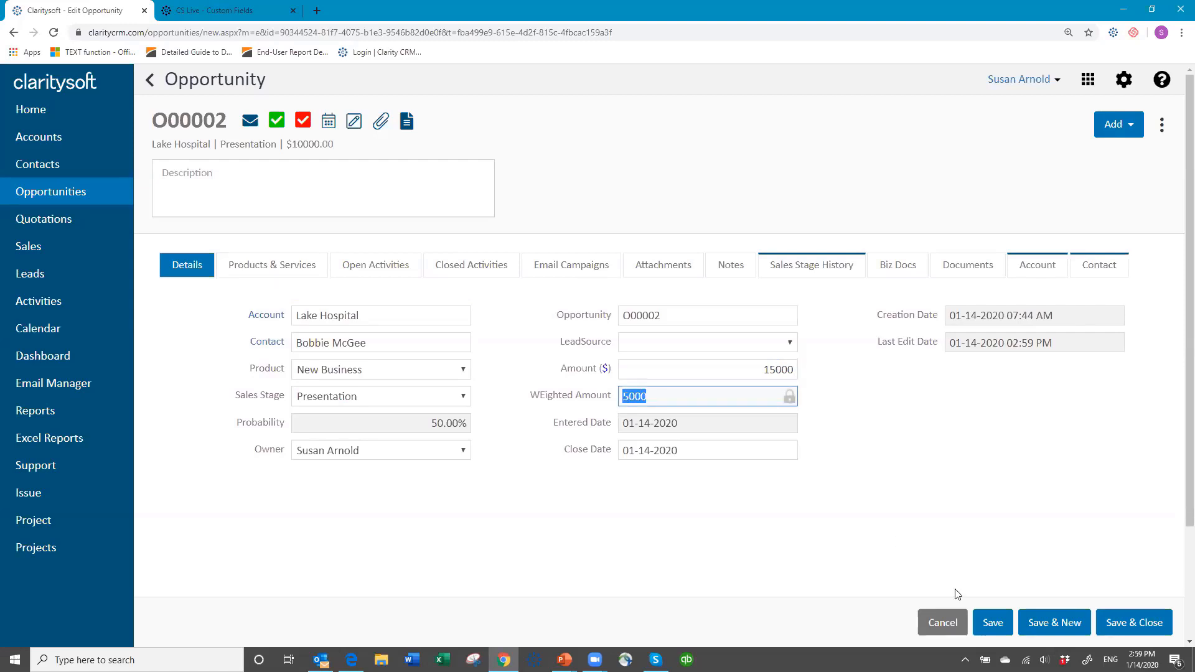
click(764, 543)
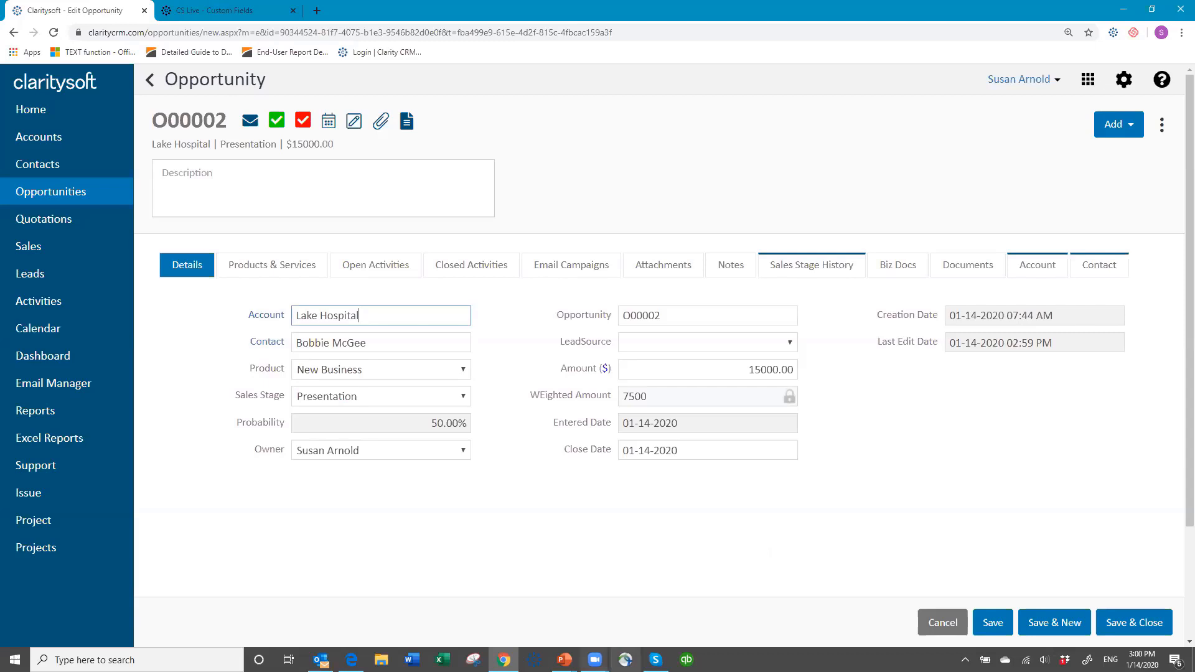
- Switch to the PowerPoint slide show of Exploring Custom Fields at its closing thank-you slide
click(565, 660)
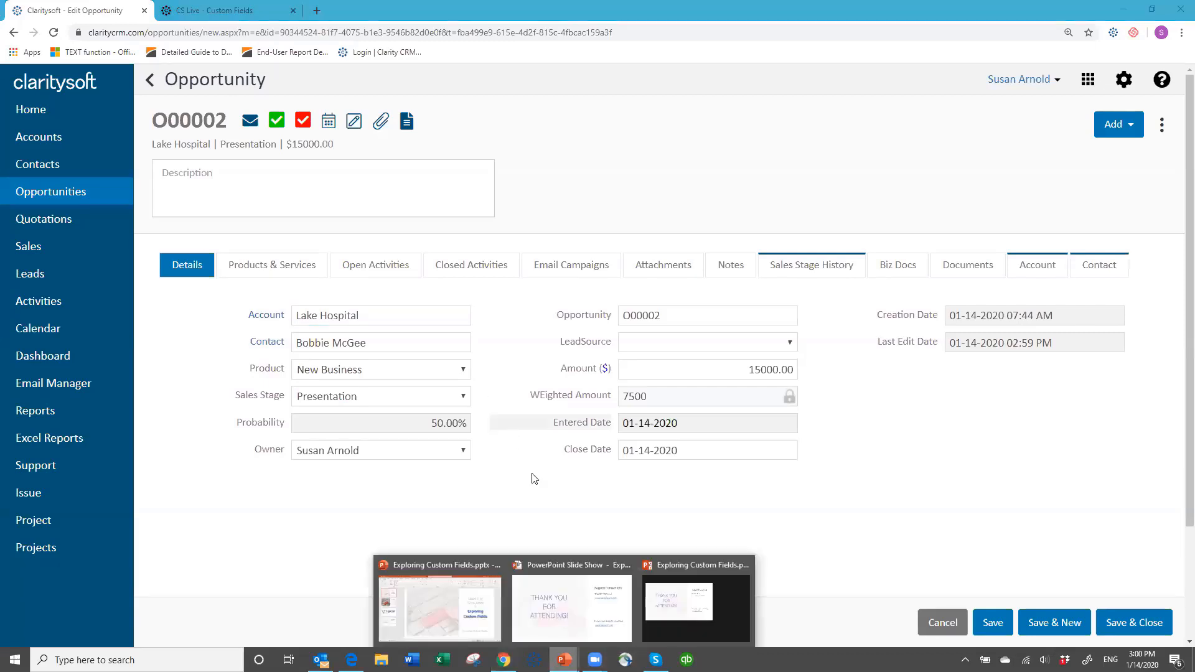
click(551, 597)
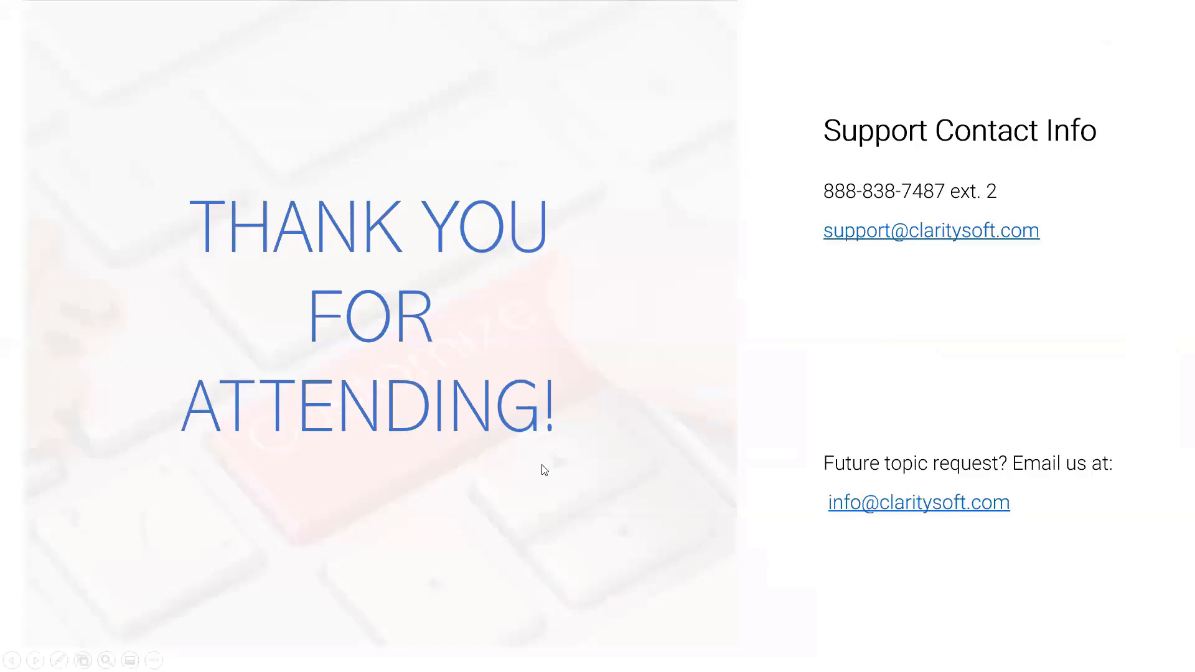